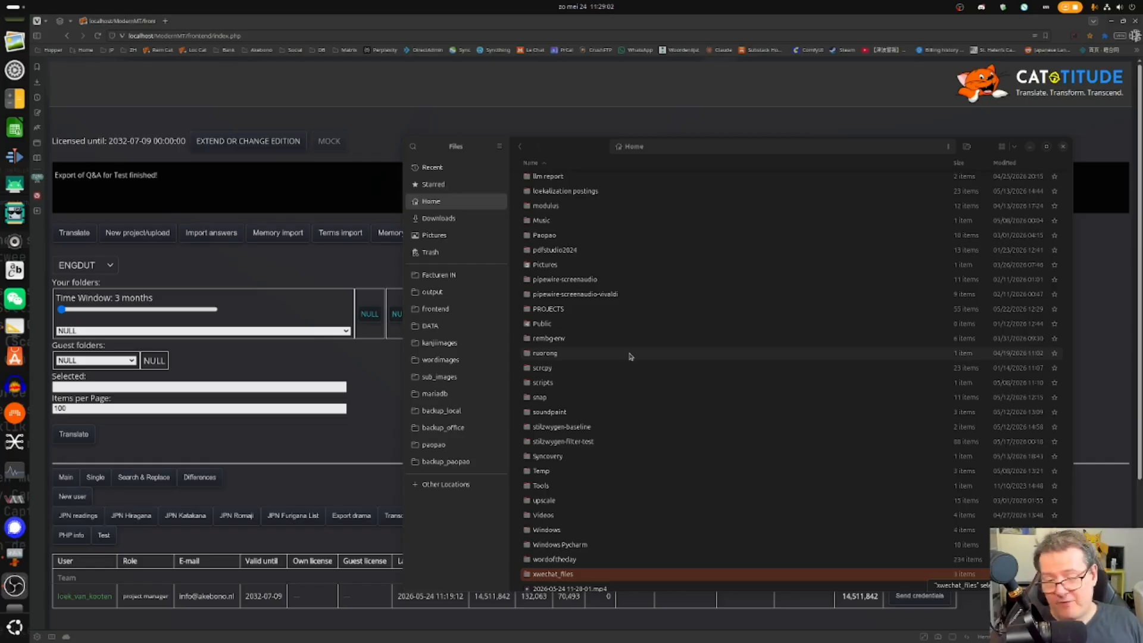
# - Navigate Files through PROJECTS and Test into the 260524 folder
pyautogui.doubleClick(575, 310)
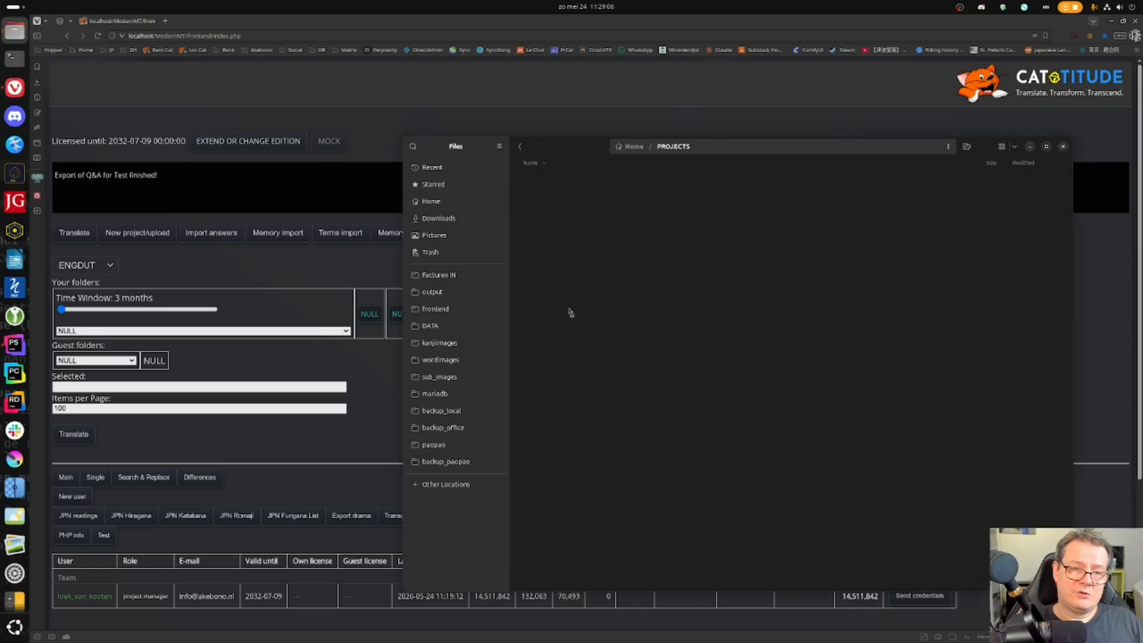
pyautogui.scroll(-10, 741, 274)
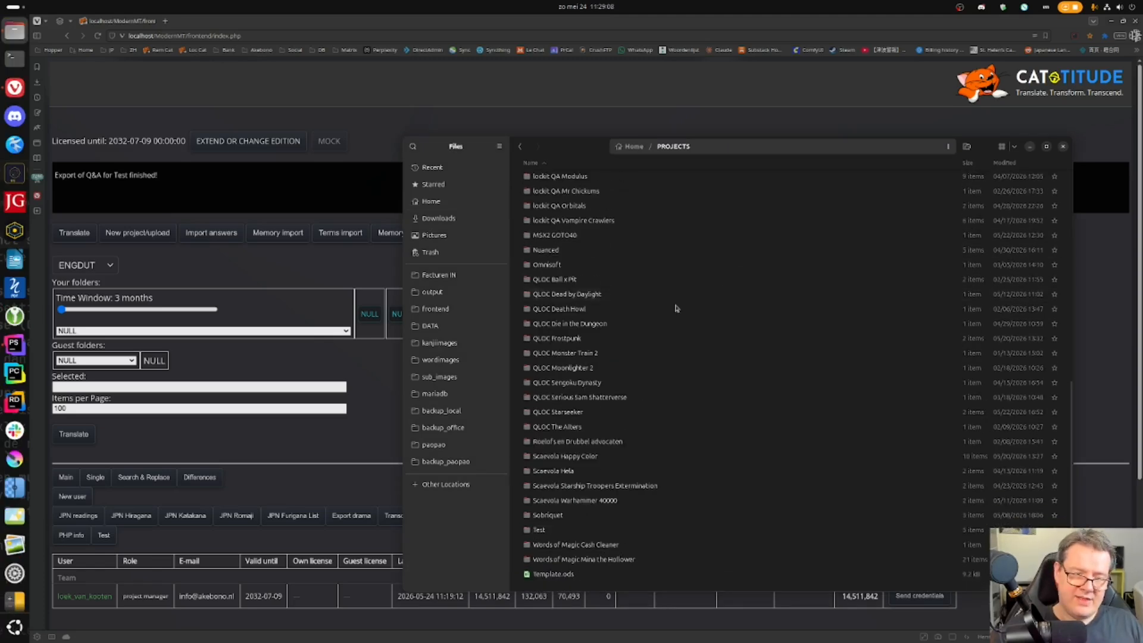
pyautogui.click(560, 530)
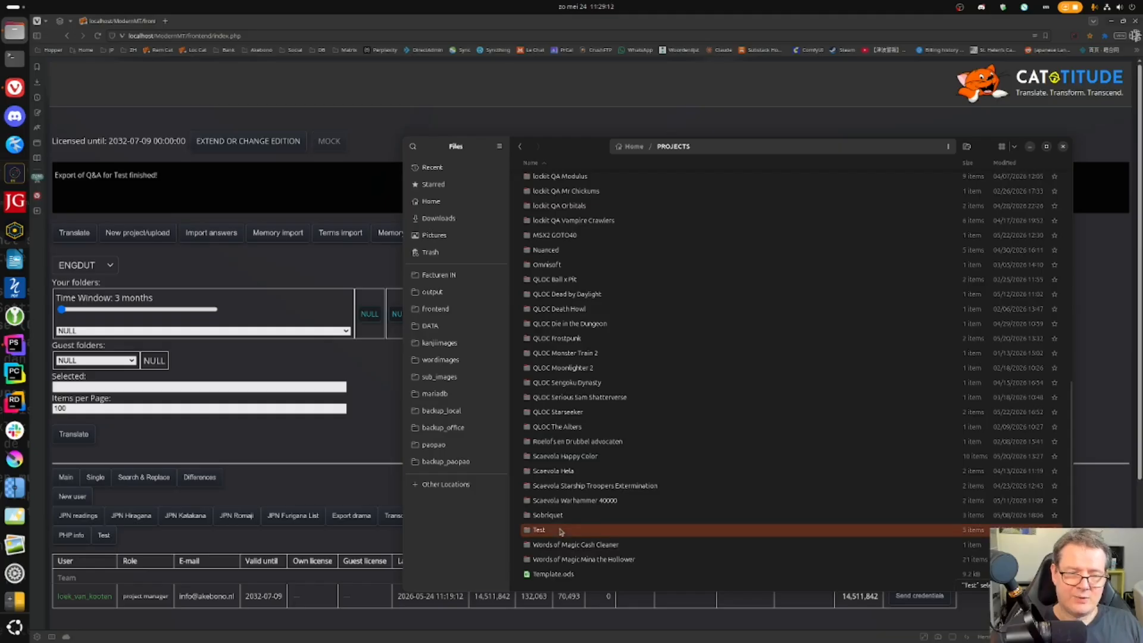
pyautogui.doubleClick(559, 530)
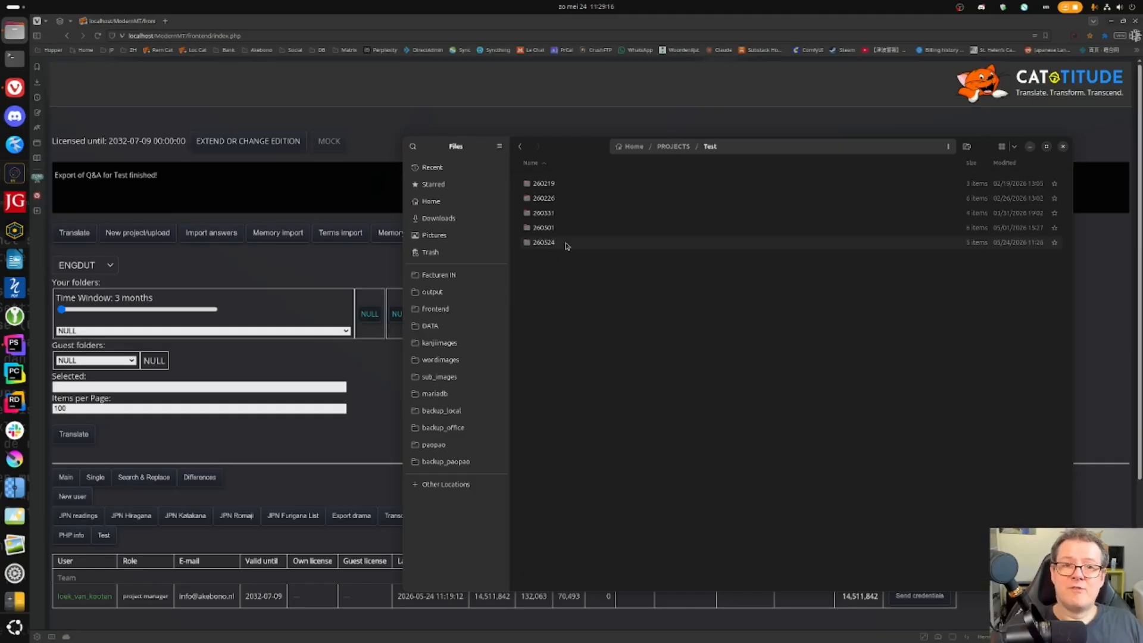
pyautogui.doubleClick(544, 242)
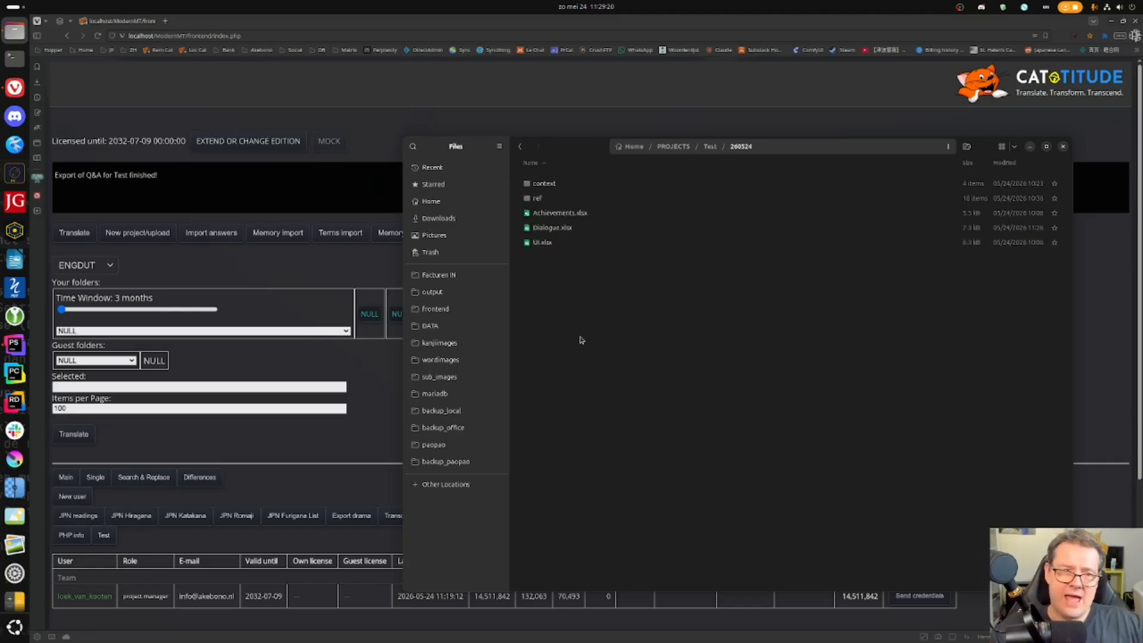
pyautogui.doubleClick(561, 216)
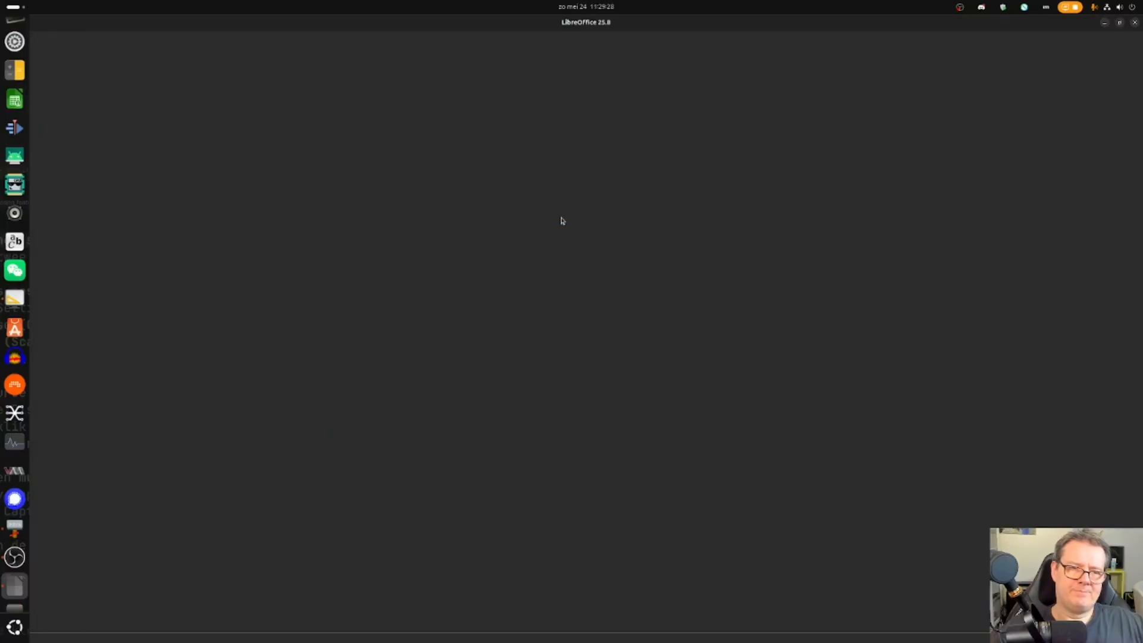
pyautogui.scroll(4, 297, 288)
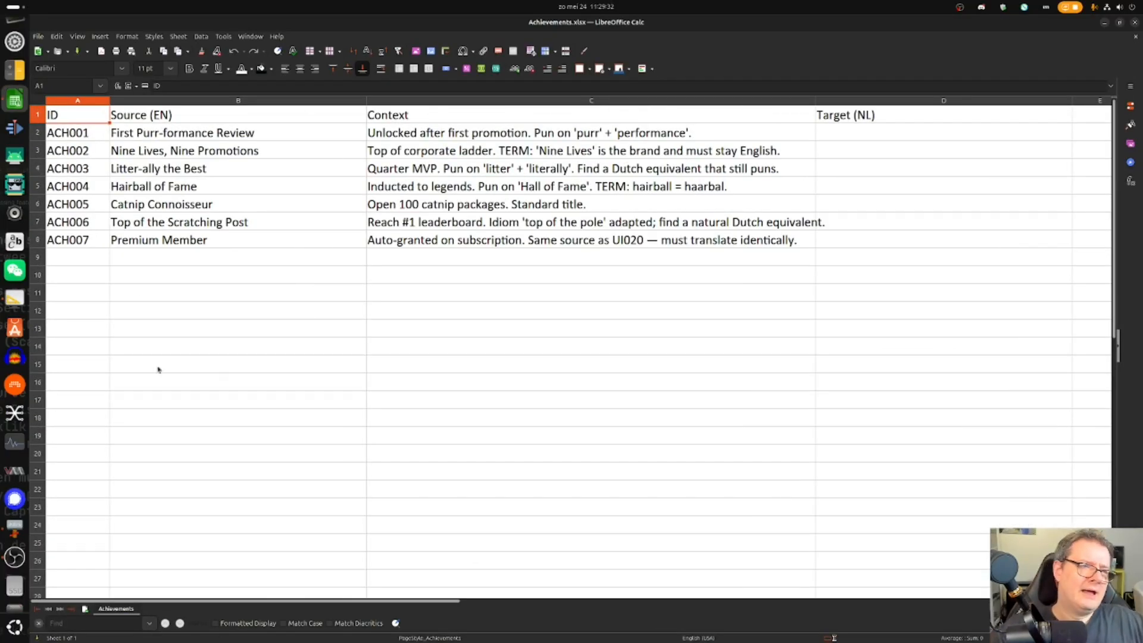
pyautogui.click(81, 291)
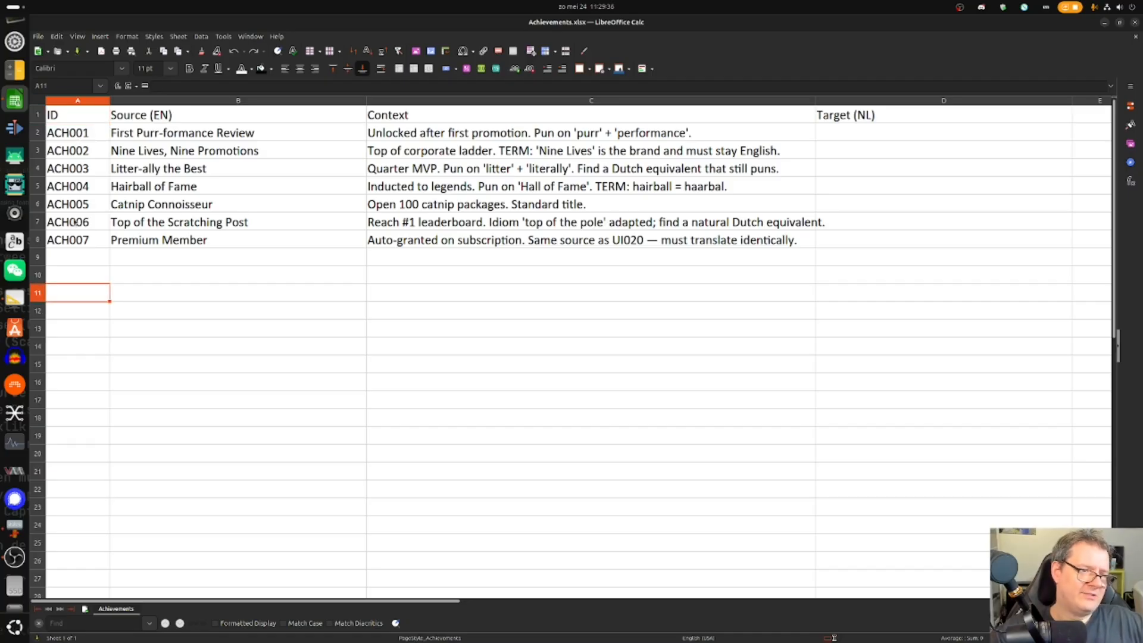
pyautogui.click(78, 238)
pyautogui.click(169, 319)
pyautogui.click(161, 138)
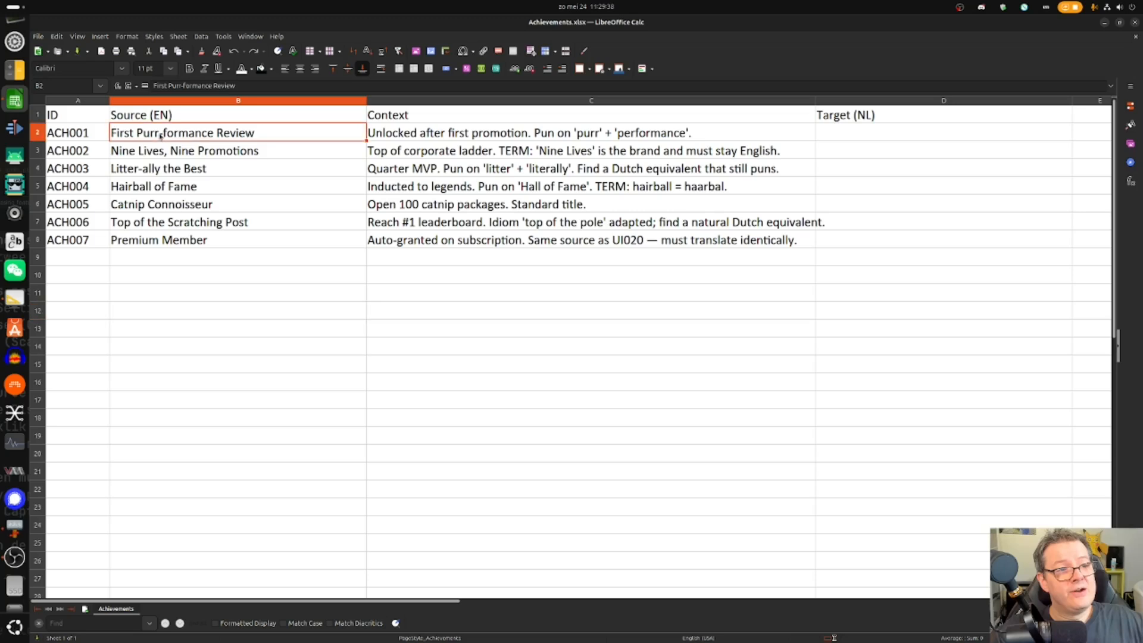
pyautogui.keyDown('shift'); pyautogui.click(174, 242); pyautogui.keyUp('shift')
pyautogui.moveTo(490, 142); pyautogui.dragTo(508, 238)
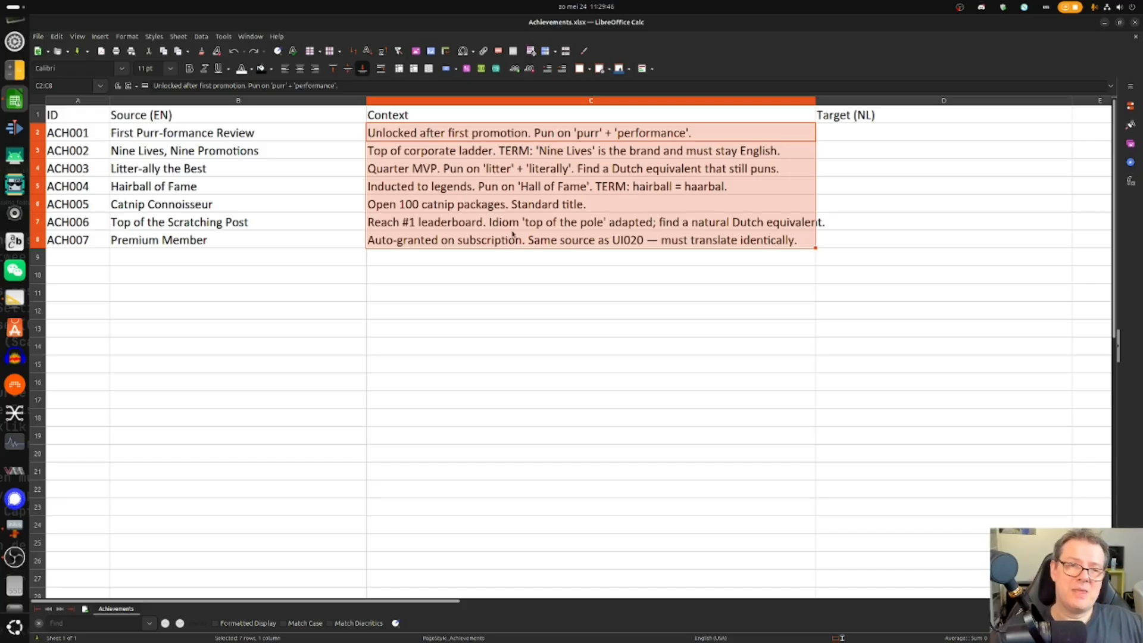
pyautogui.moveTo(84, 142); pyautogui.dragTo(83, 241)
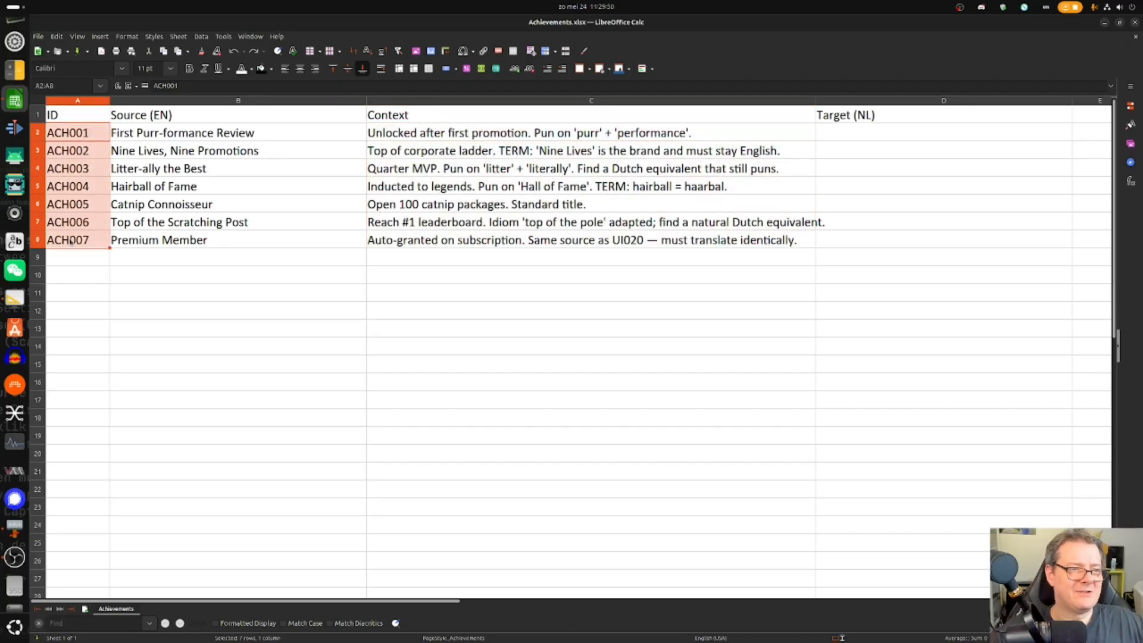
pyautogui.click(424, 244)
pyautogui.moveTo(462, 137); pyautogui.dragTo(470, 249)
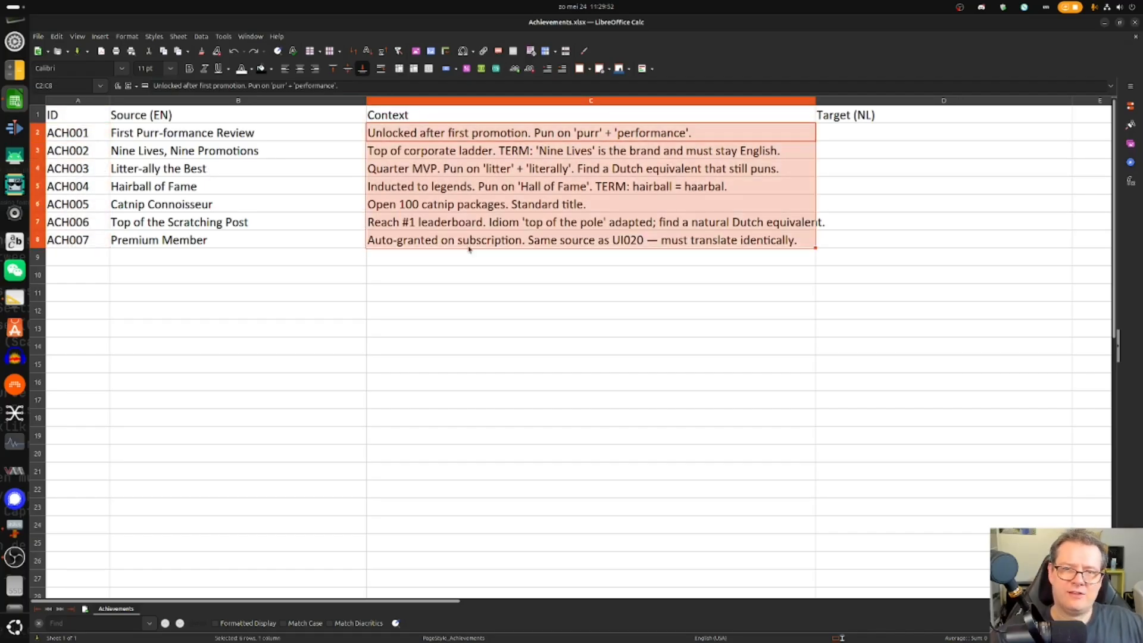
pyautogui.click(429, 257)
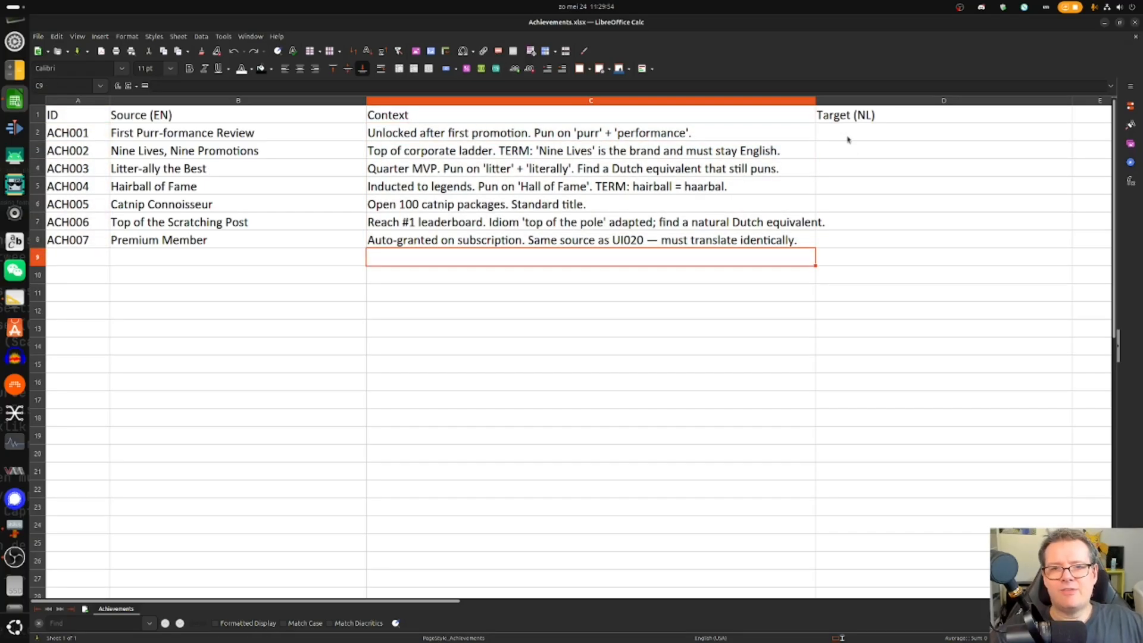
pyautogui.moveTo(847, 138); pyautogui.dragTo(851, 242)
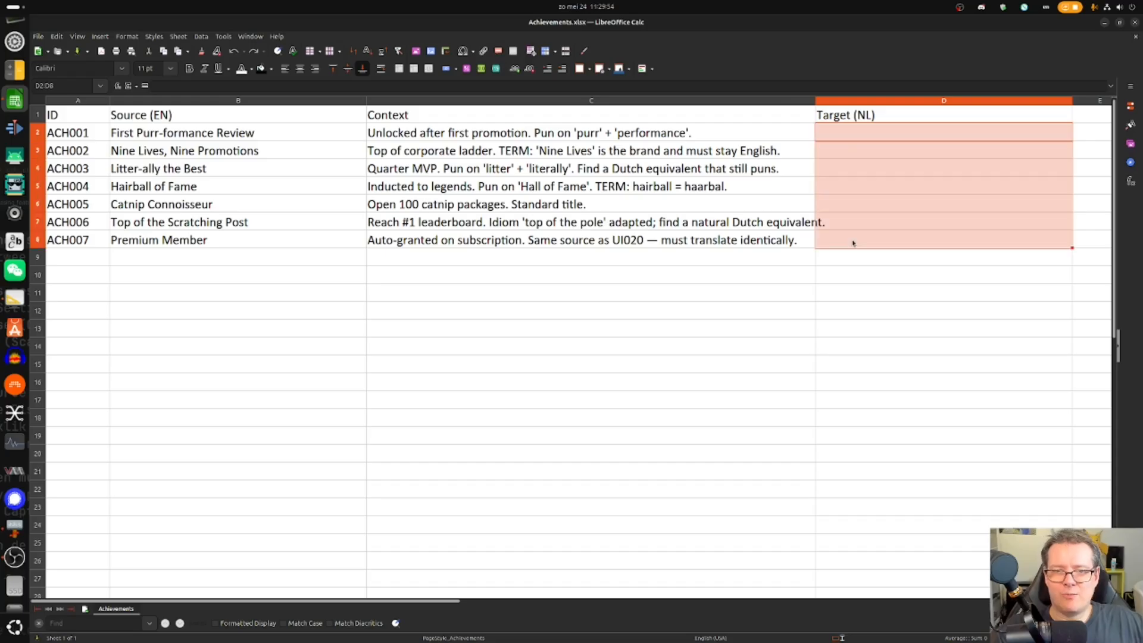
pyautogui.click(1135, 22)
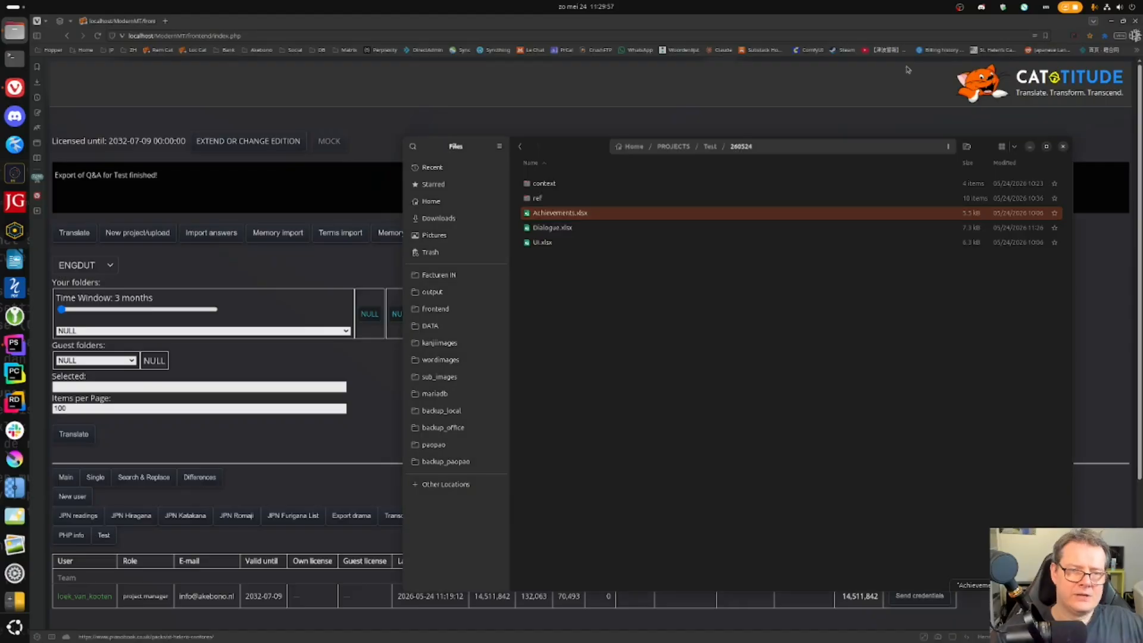
pyautogui.doubleClick(612, 228)
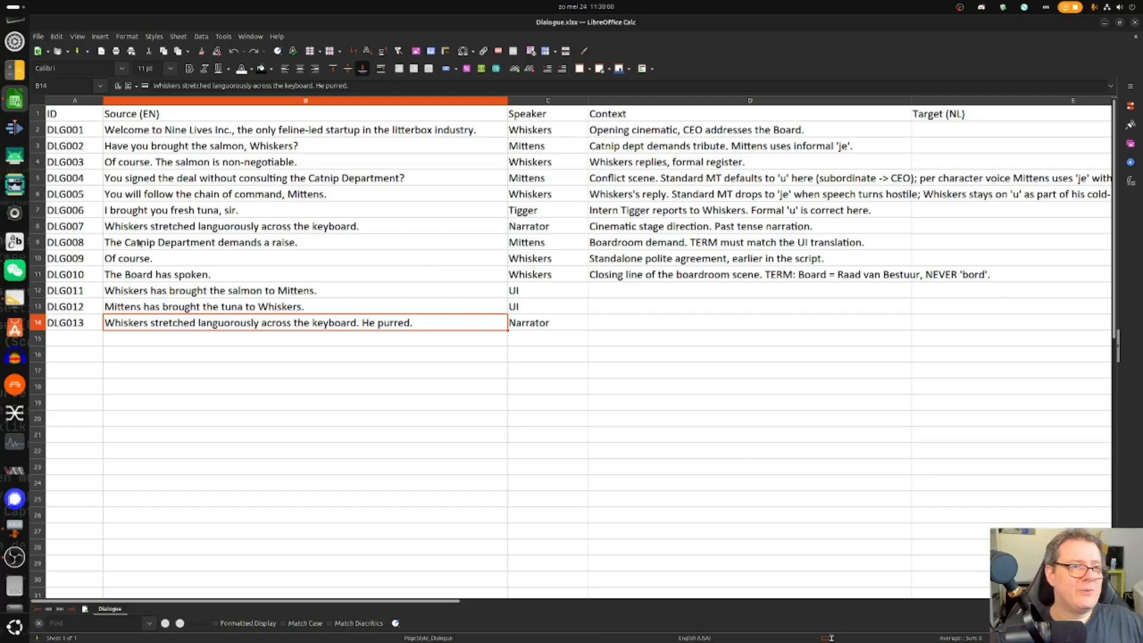
pyautogui.click(158, 358)
pyautogui.click(238, 216)
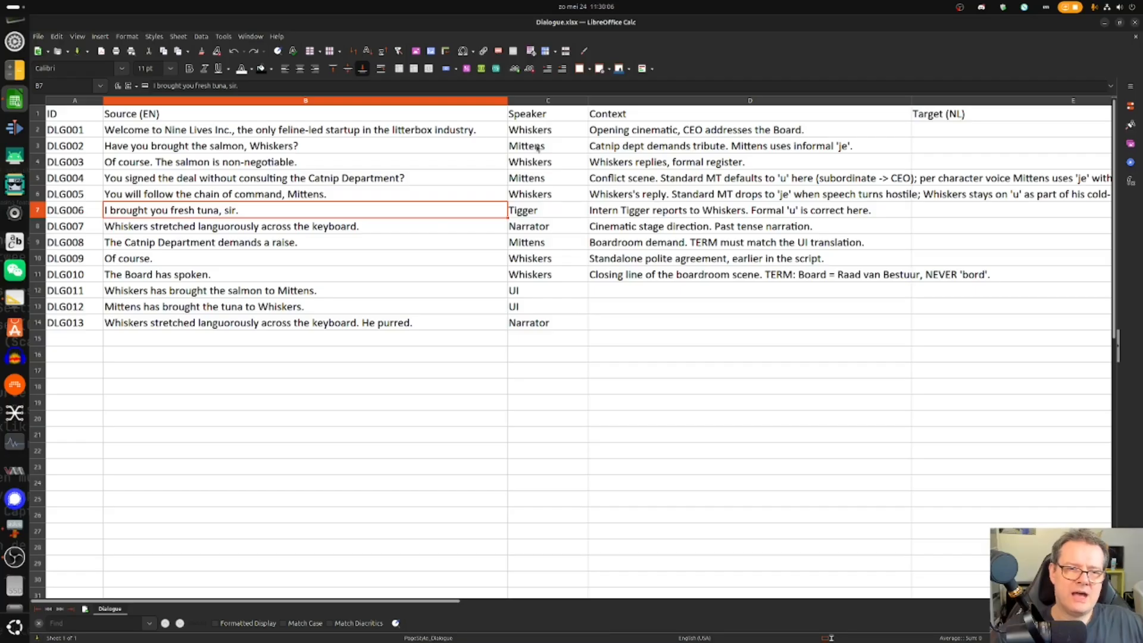
pyautogui.moveTo(539, 134); pyautogui.dragTo(534, 330)
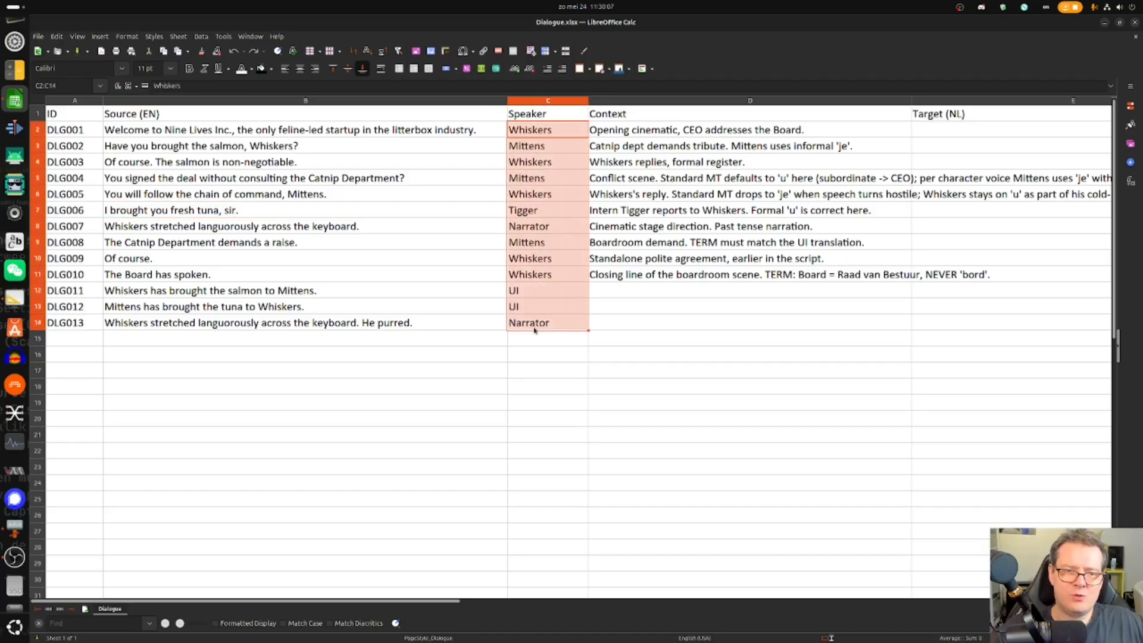
pyautogui.click(614, 354)
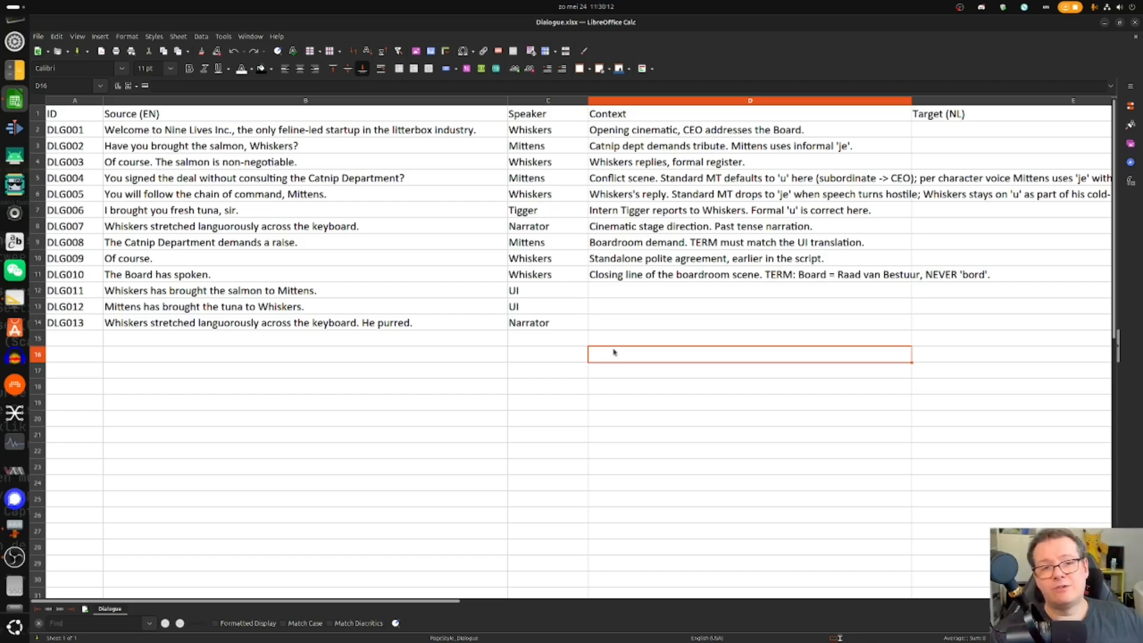
pyautogui.click(1135, 22)
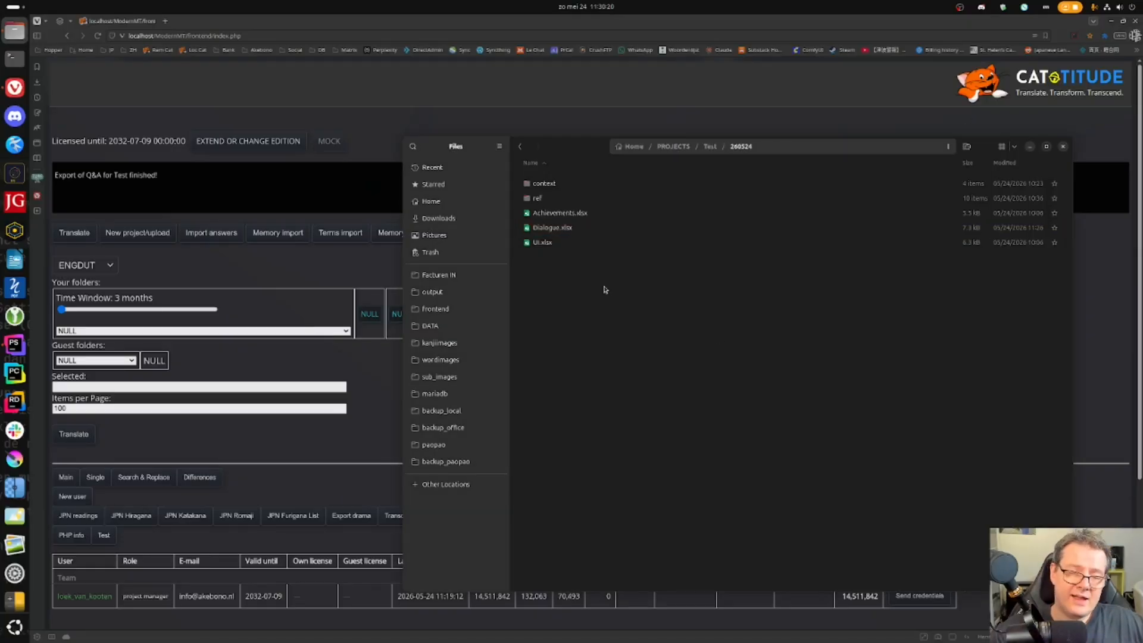
pyautogui.doubleClick(566, 245)
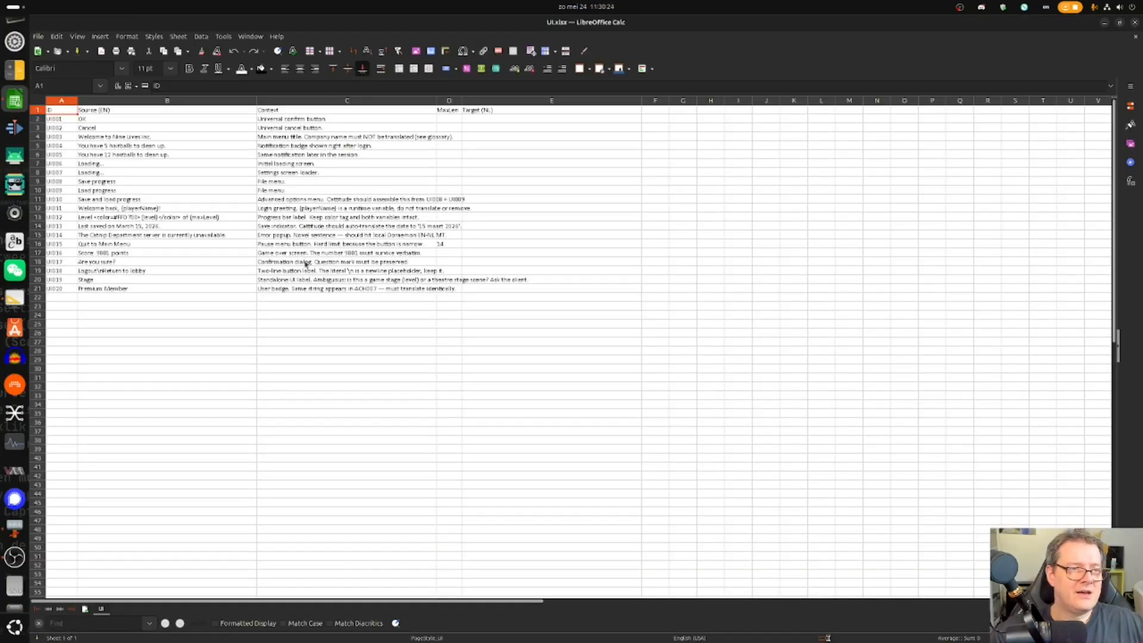
pyautogui.scroll(2, 299, 286)
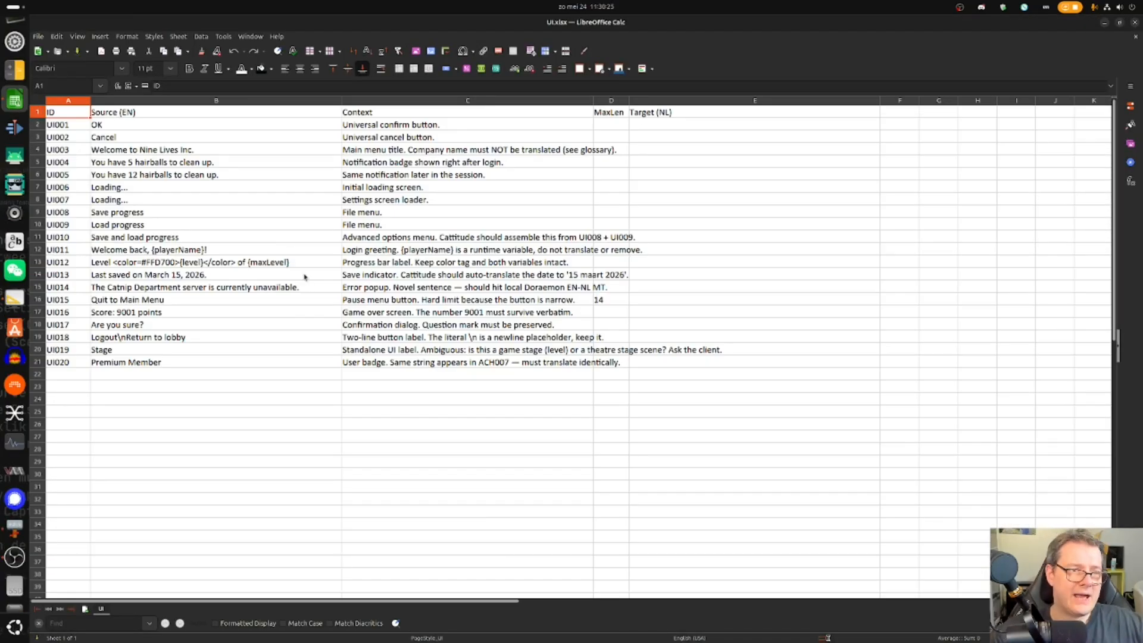
pyautogui.click(60, 128)
pyautogui.moveTo(60, 128); pyautogui.dragTo(54, 366)
pyautogui.moveTo(178, 137); pyautogui.dragTo(297, 259)
pyautogui.moveTo(438, 127); pyautogui.dragTo(441, 364)
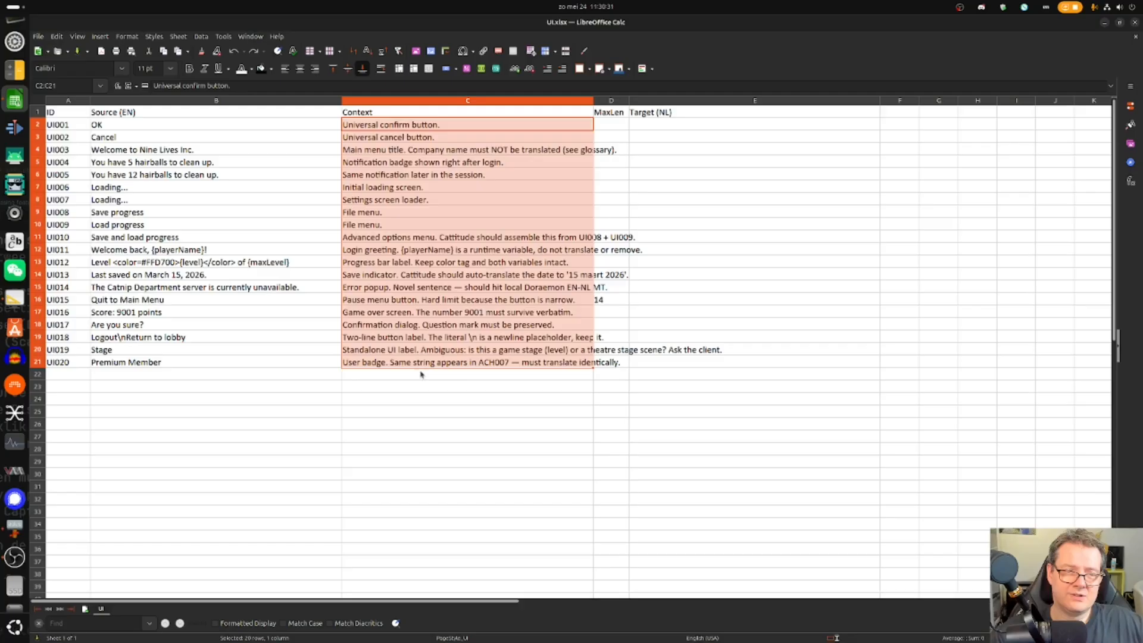
pyautogui.click(419, 390)
pyautogui.click(420, 362)
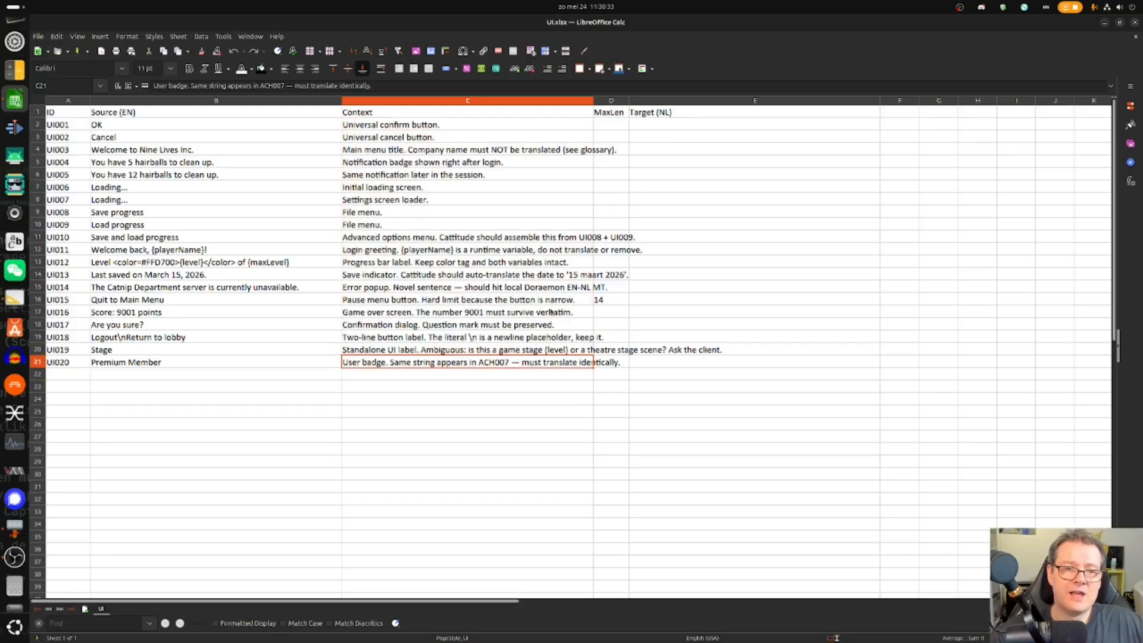
pyautogui.click(562, 262)
pyautogui.click(606, 113)
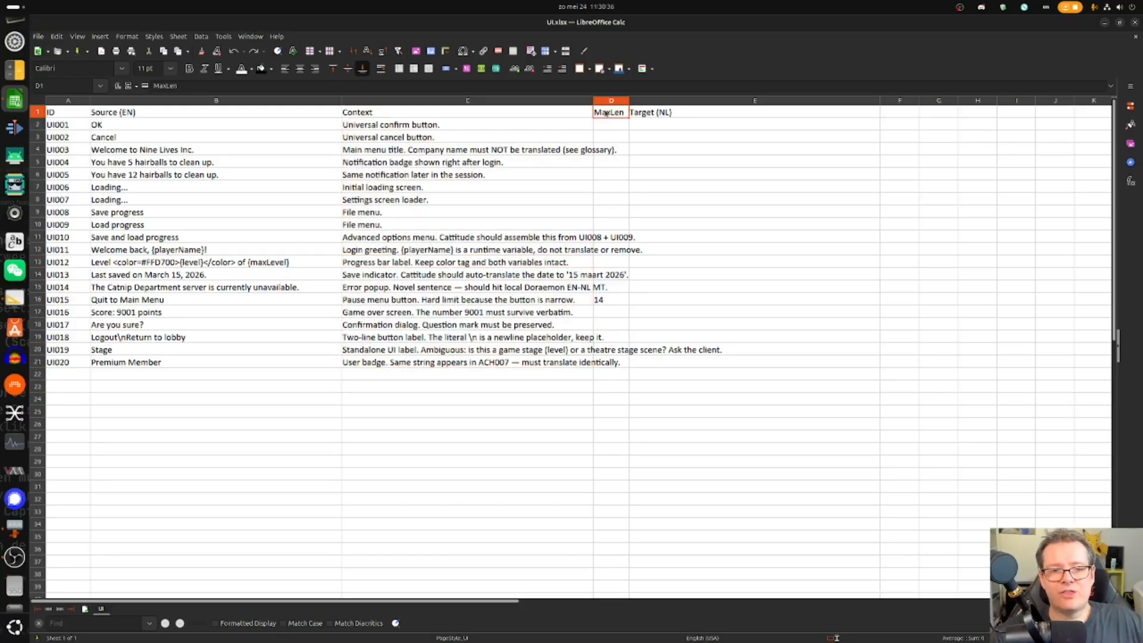
pyautogui.moveTo(156, 303); pyautogui.dragTo(613, 302)
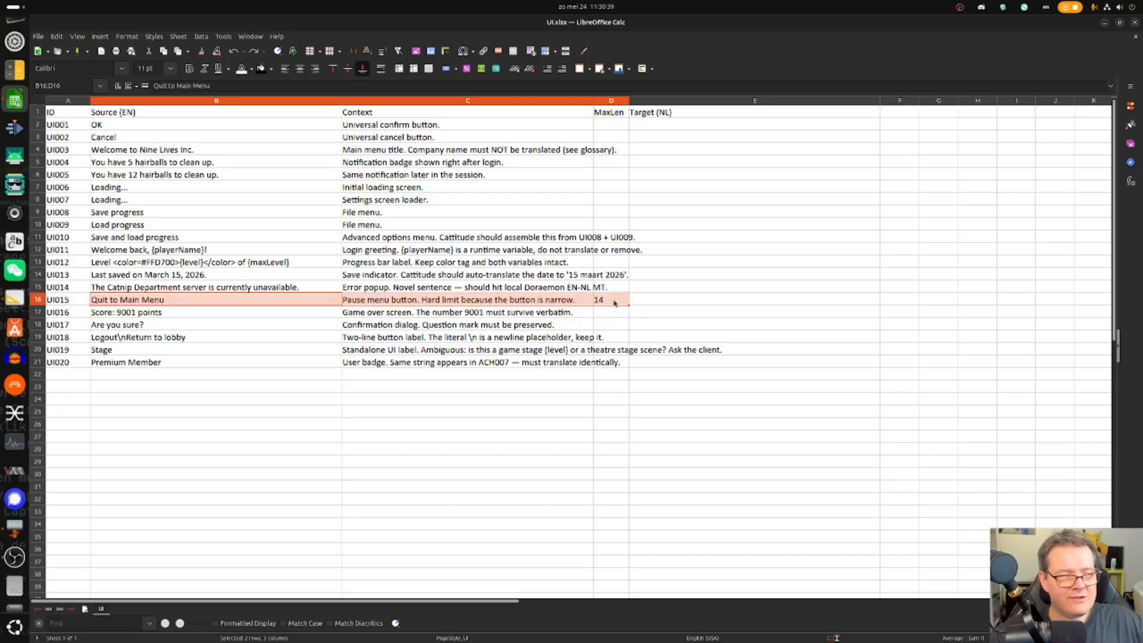
pyautogui.click(614, 303)
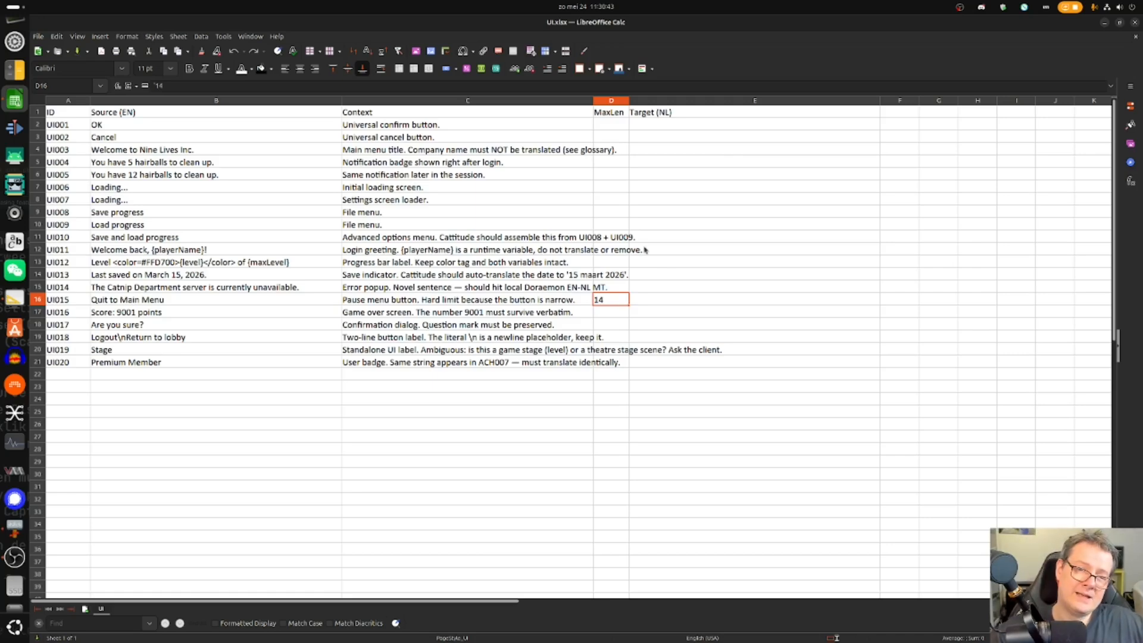
pyautogui.click(1135, 23)
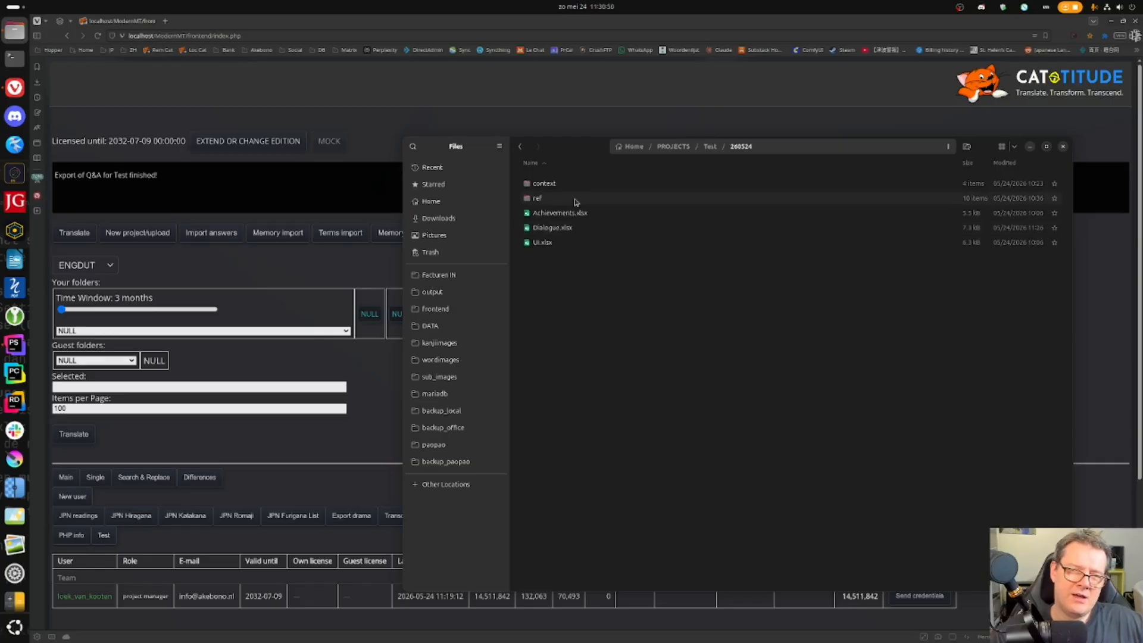
# - Open the 260524/ref folder and view the ACH003_2.png reference image
pyautogui.doubleClick(617, 184)
pyautogui.click(519, 146)
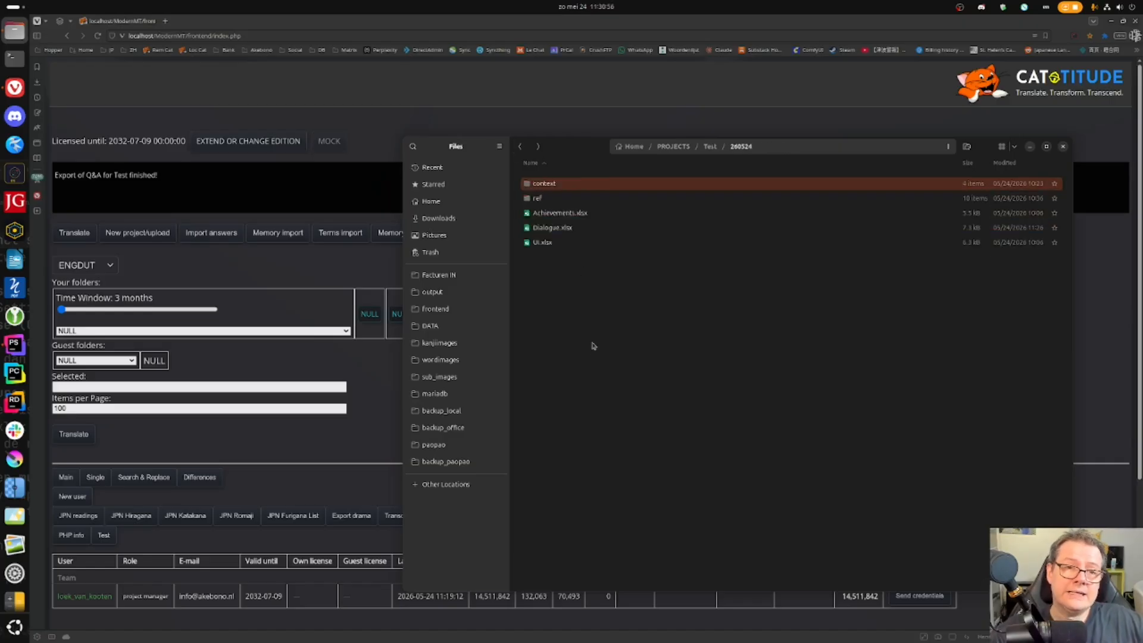
pyautogui.click(594, 349)
pyautogui.doubleClick(553, 199)
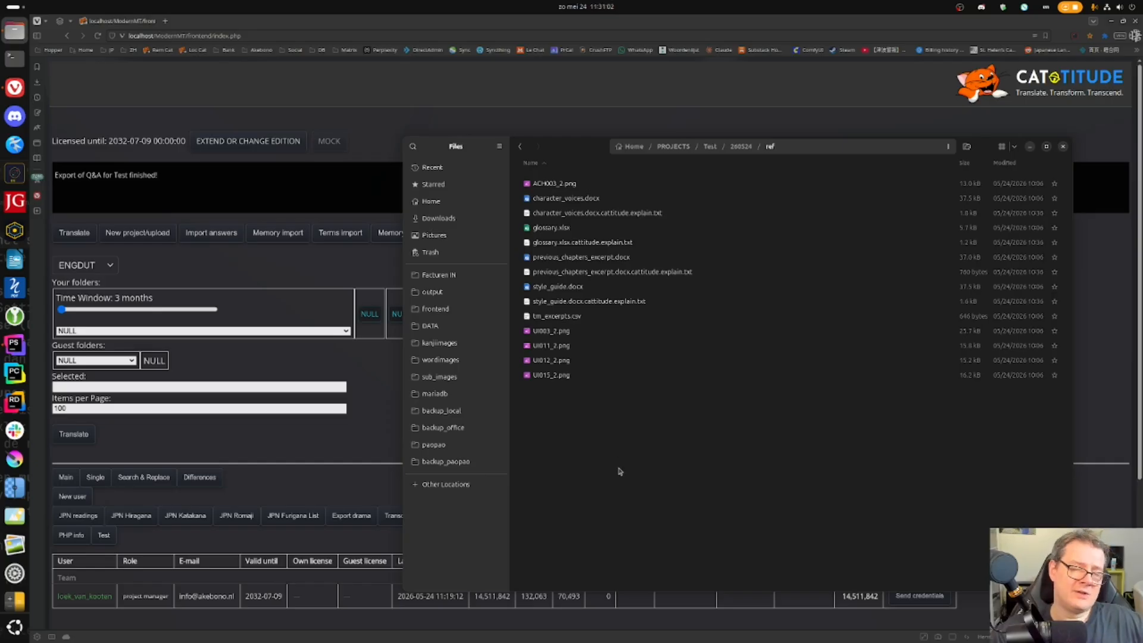
pyautogui.doubleClick(589, 188)
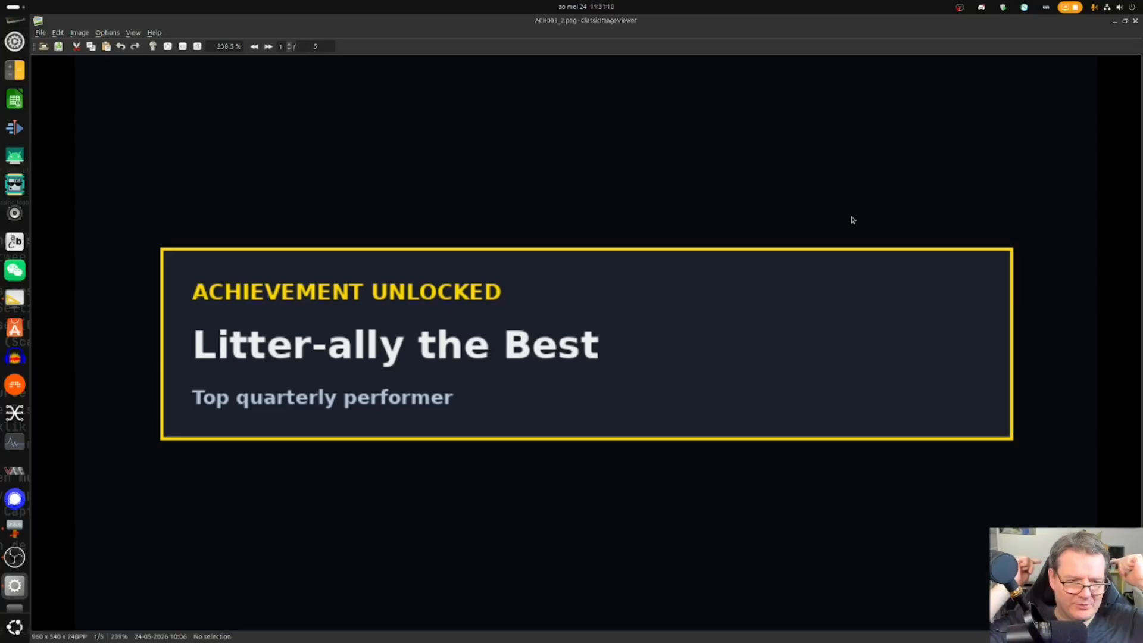
# - Browse the UI reference screenshots through the 'Litter-ally the Best' achievement banner, then close the viewer
pyautogui.press('space')
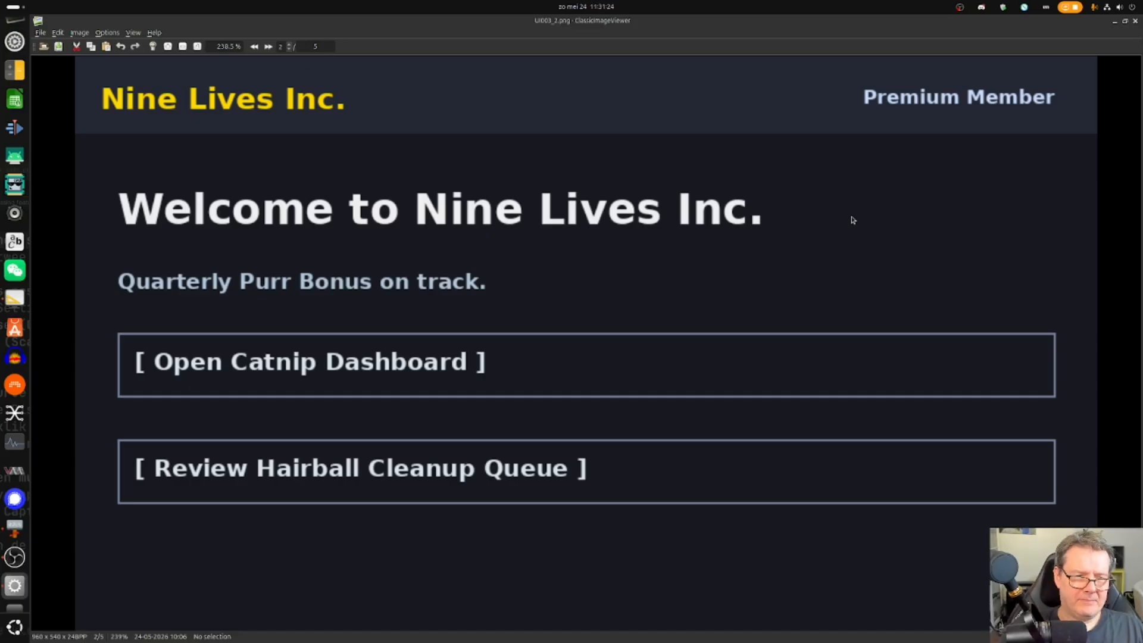
pyautogui.press('space')
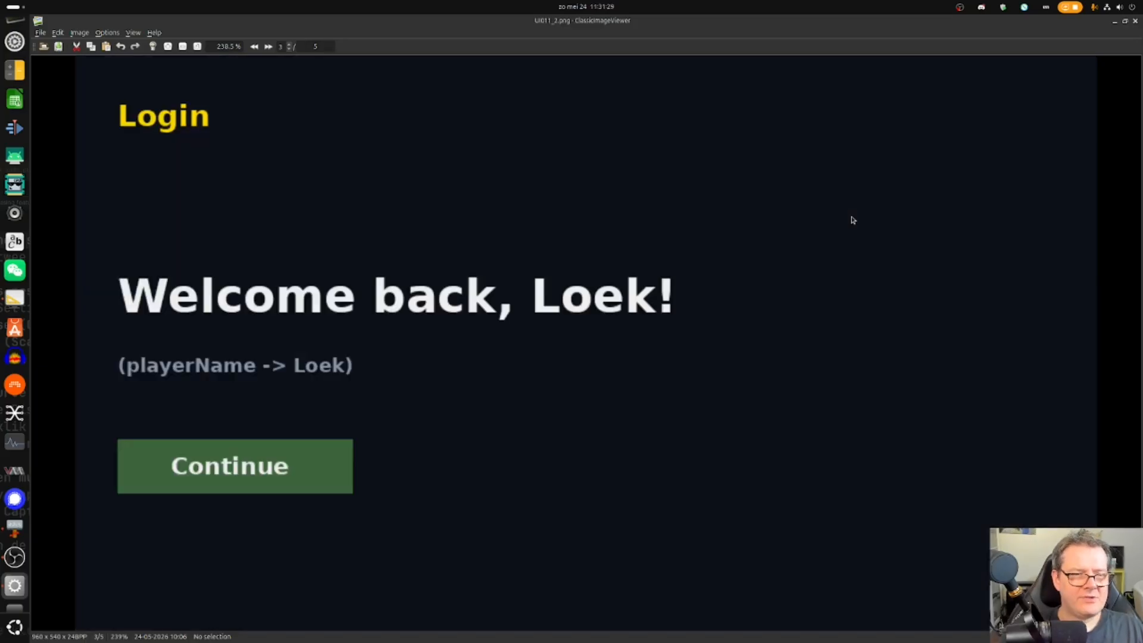
pyautogui.press('Right')
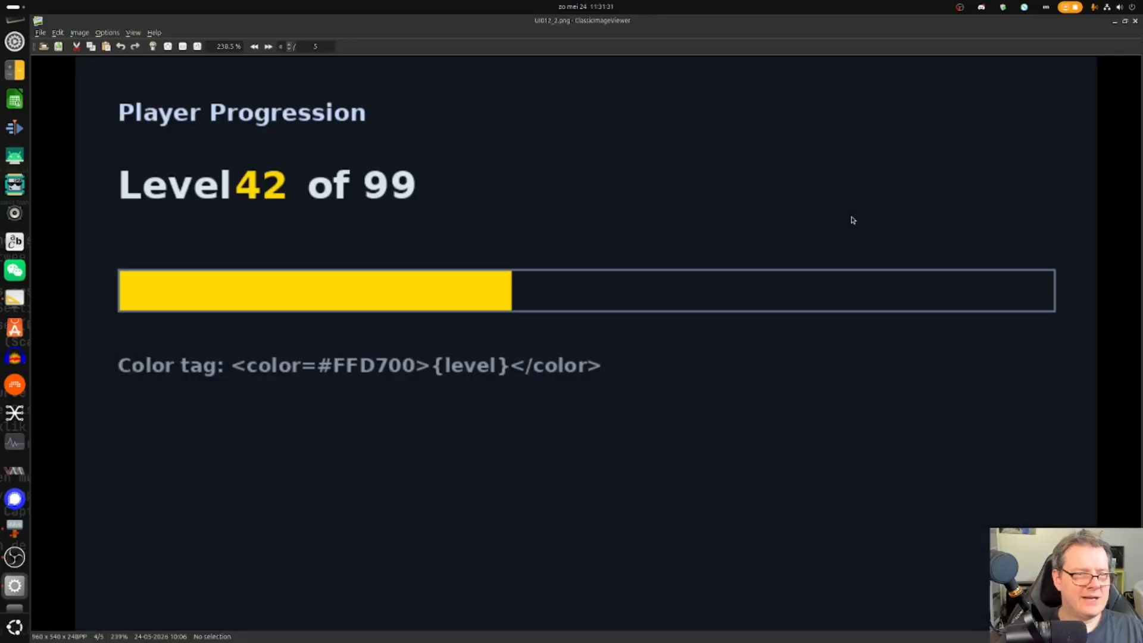
pyautogui.press('Right')
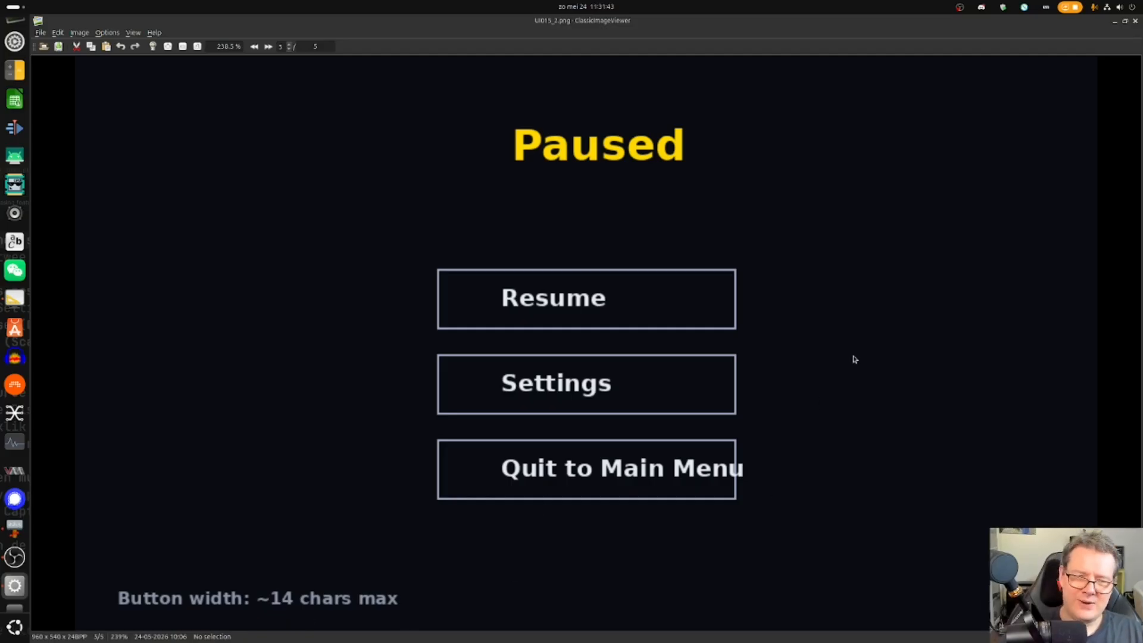
pyautogui.press('Right')
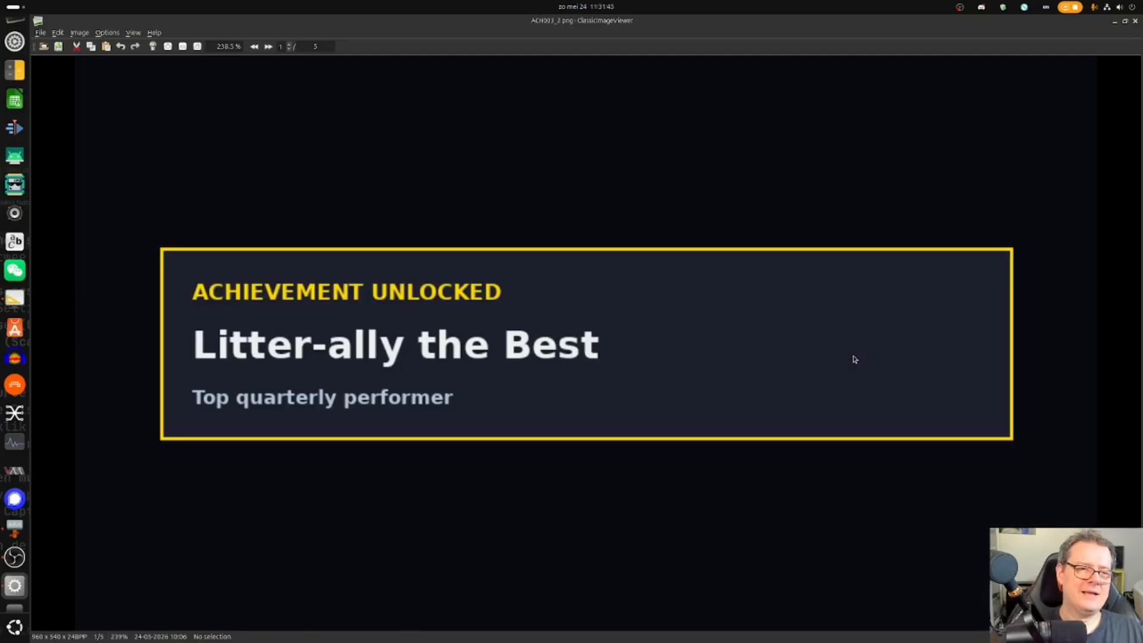
pyautogui.click(1135, 20)
# - Trash the four .cattitude.explain.txt notes in ref and open character_voices.docx
pyautogui.click(783, 318)
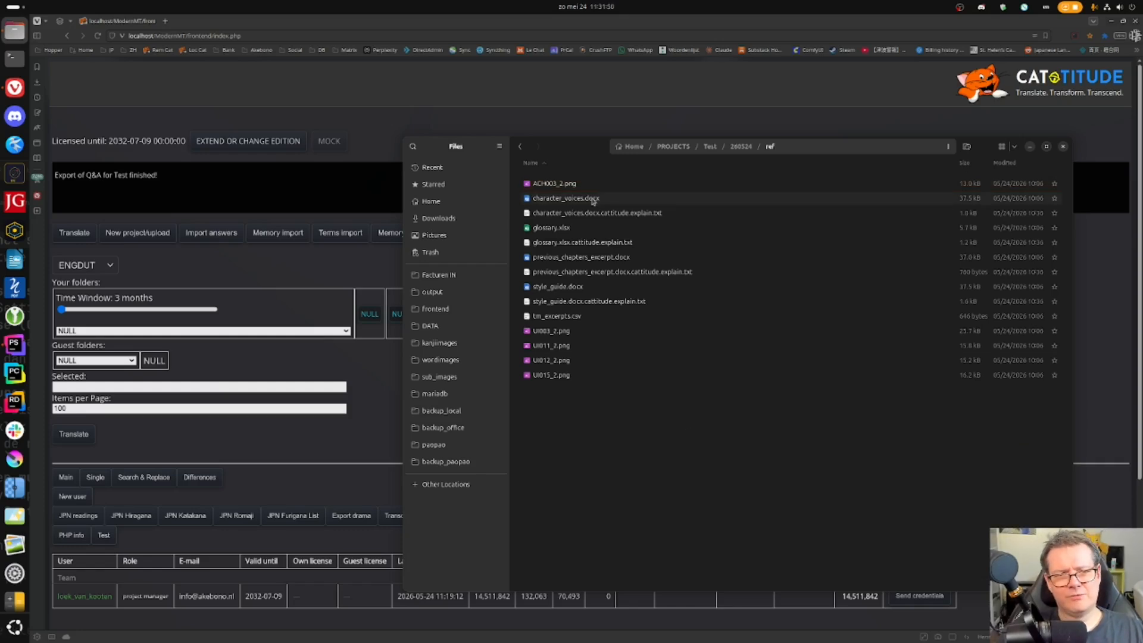
pyautogui.click(621, 212)
pyautogui.keyDown('ctrl'); pyautogui.click(634, 301); pyautogui.keyUp('ctrl')
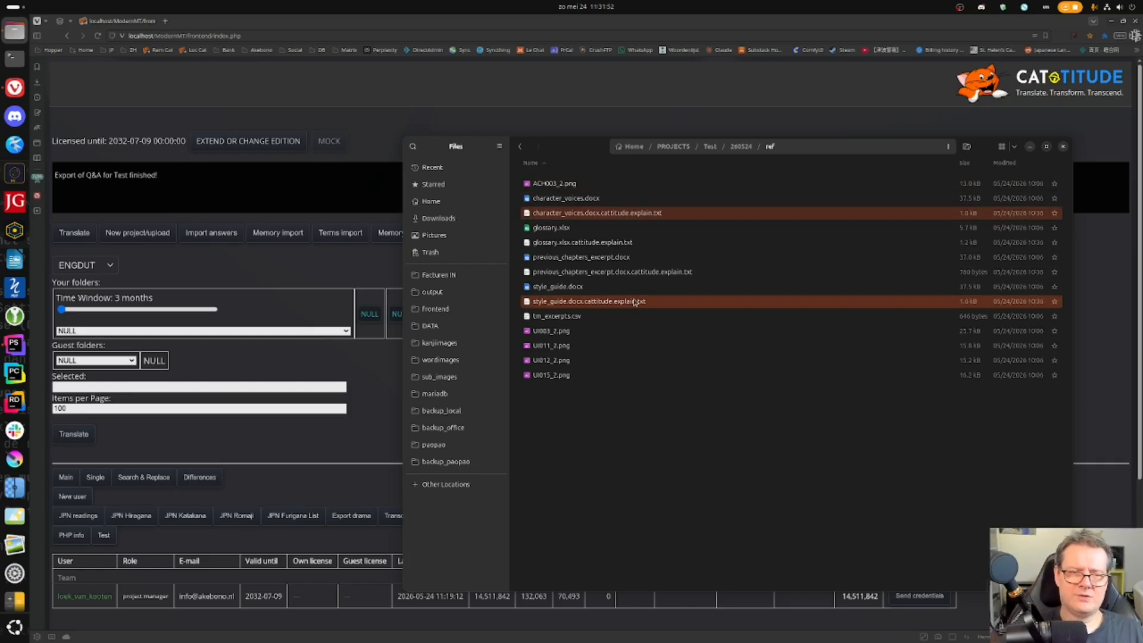
pyautogui.press('Delete')
pyautogui.click(614, 229)
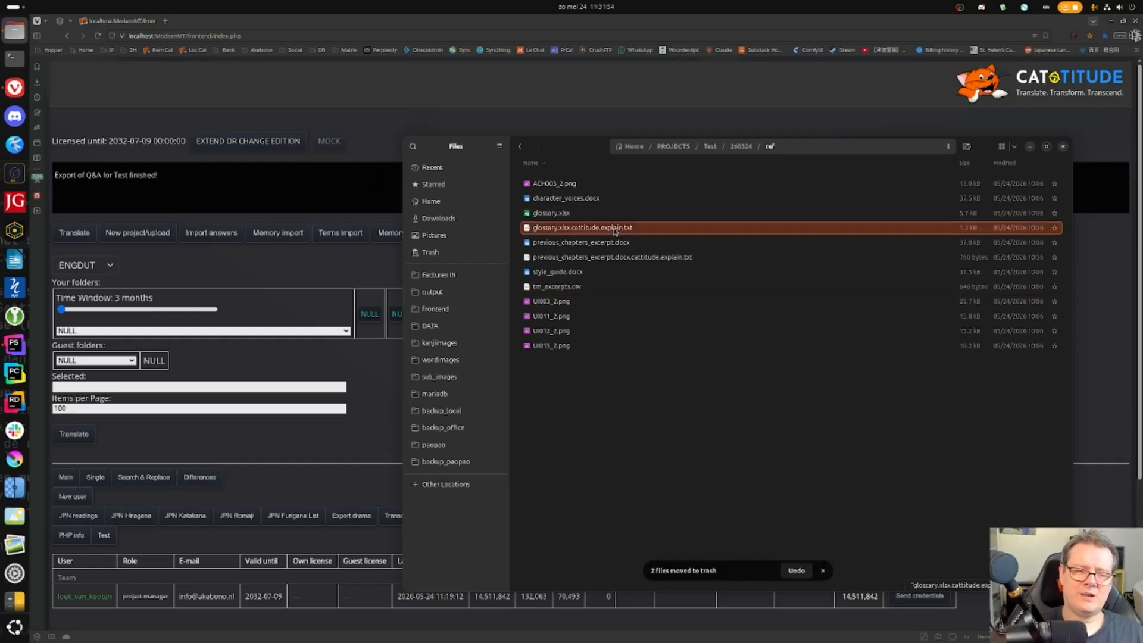
pyautogui.press('Delete')
pyautogui.click(682, 244)
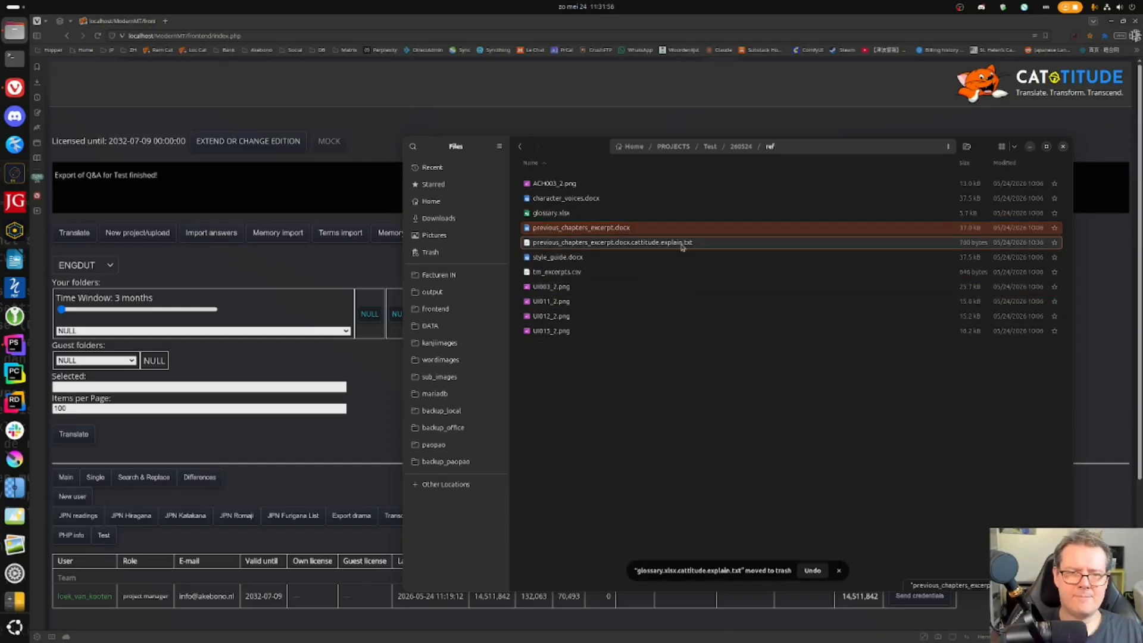
pyautogui.press('Delete')
pyautogui.doubleClick(619, 201)
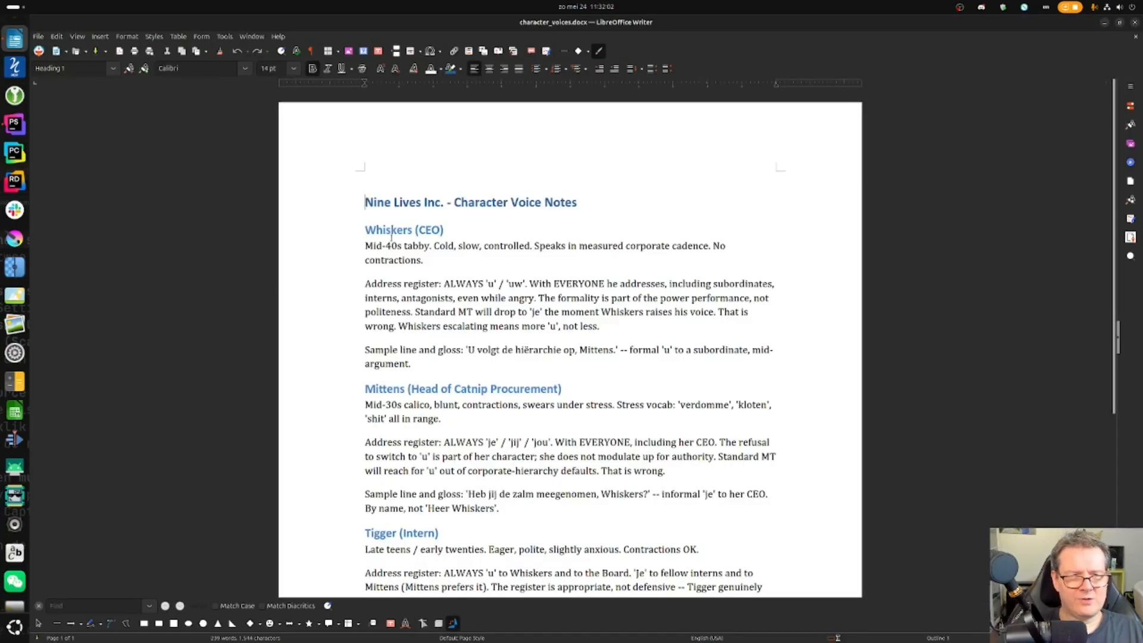
# - Highlight the Whiskers heading and description in the character voice notes
pyautogui.click(394, 258)
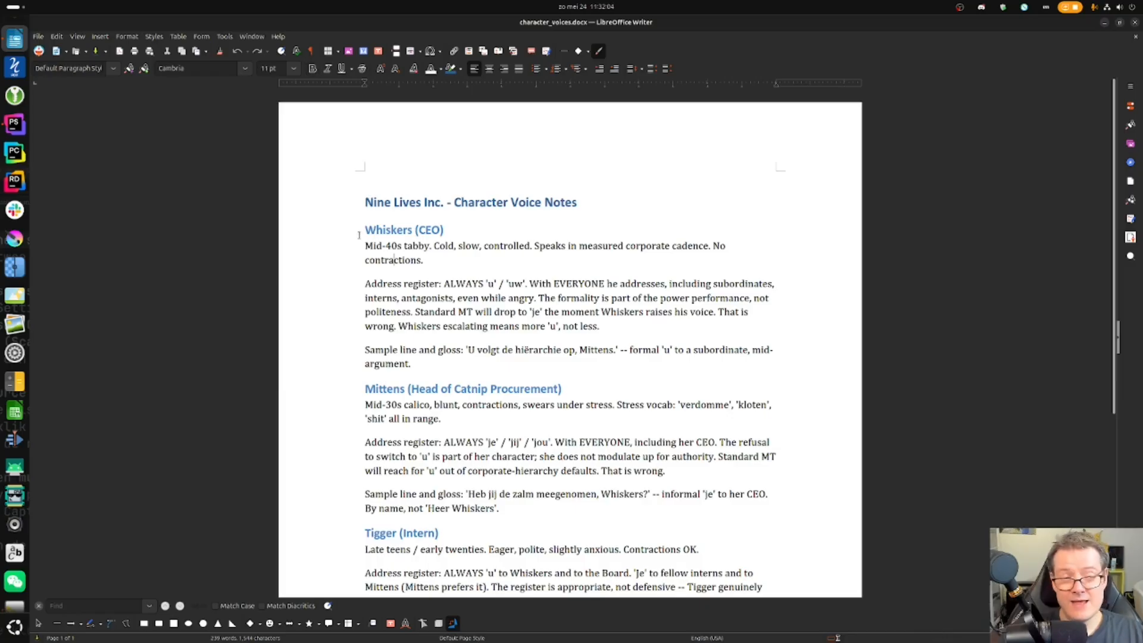
pyautogui.moveTo(364, 230); pyautogui.dragTo(424, 262)
pyautogui.click(403, 282)
pyautogui.moveTo(366, 231); pyautogui.dragTo(448, 260)
pyautogui.click(392, 300)
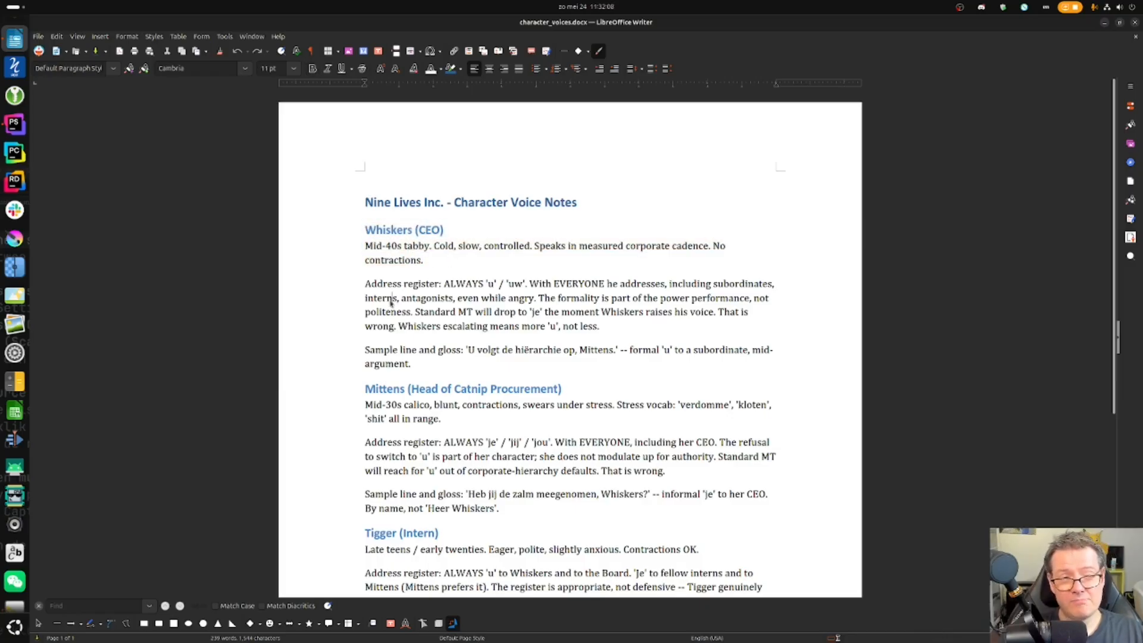
pyautogui.moveTo(365, 230); pyautogui.dragTo(424, 262)
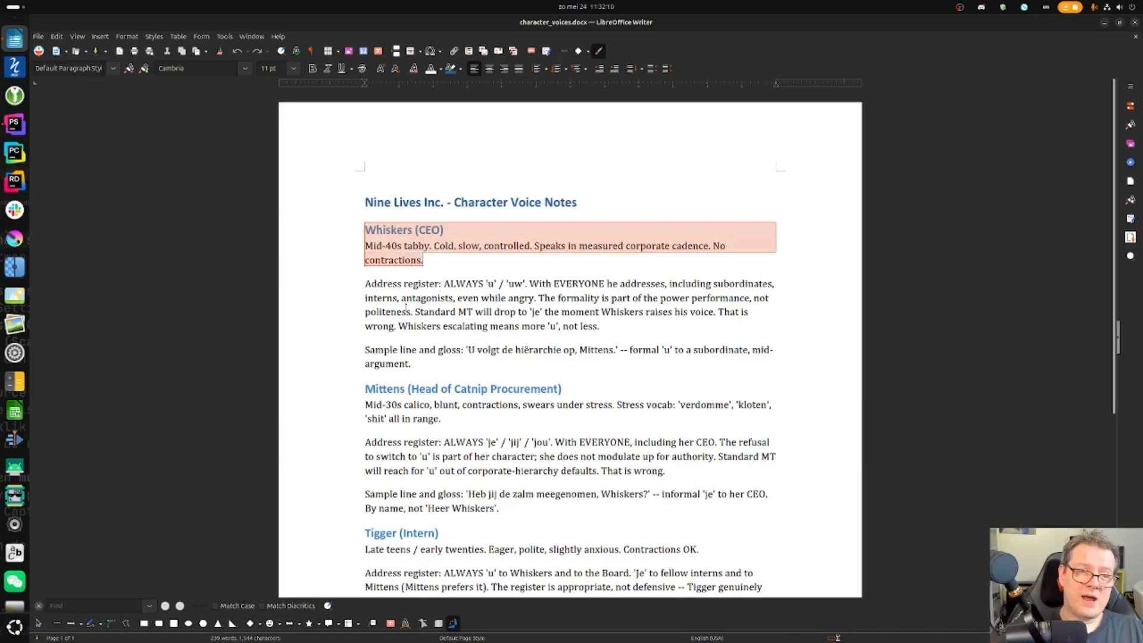
pyautogui.click(366, 252)
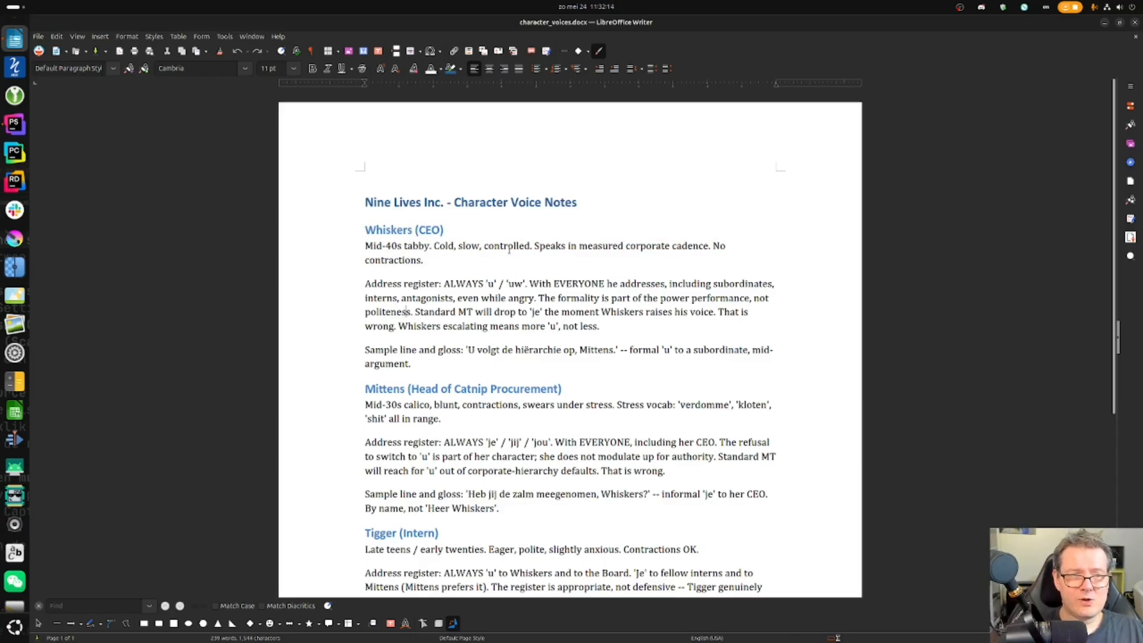
# - Read down to the Narrator section, close Writer, and open glossary.xlsx
pyautogui.scroll(-1, 352, 366)
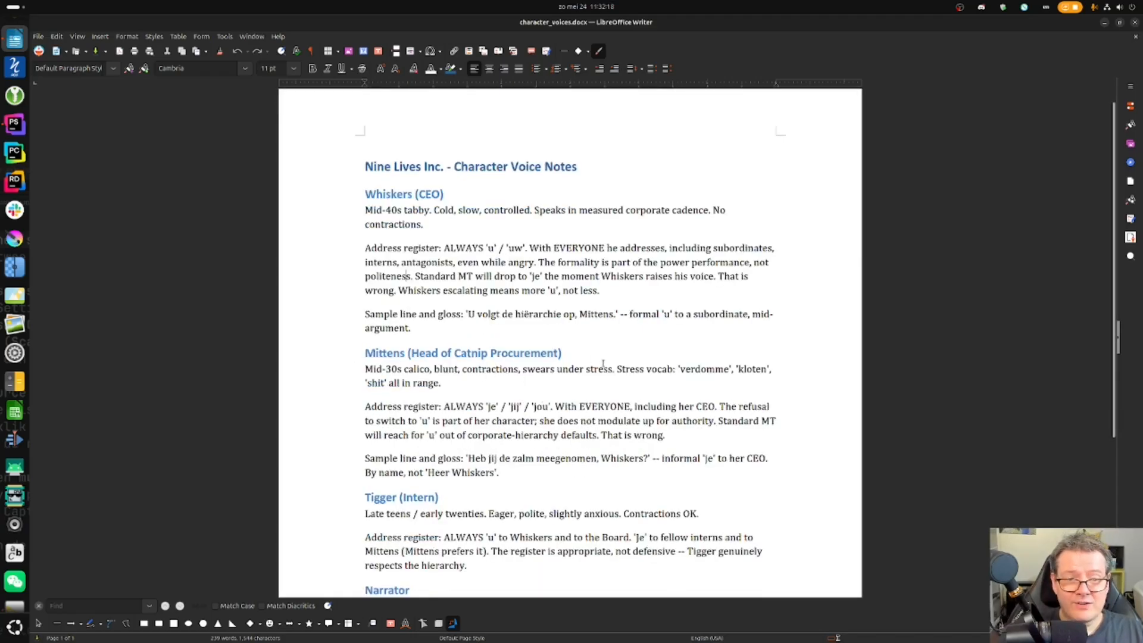
pyautogui.scroll(-3, 603, 365)
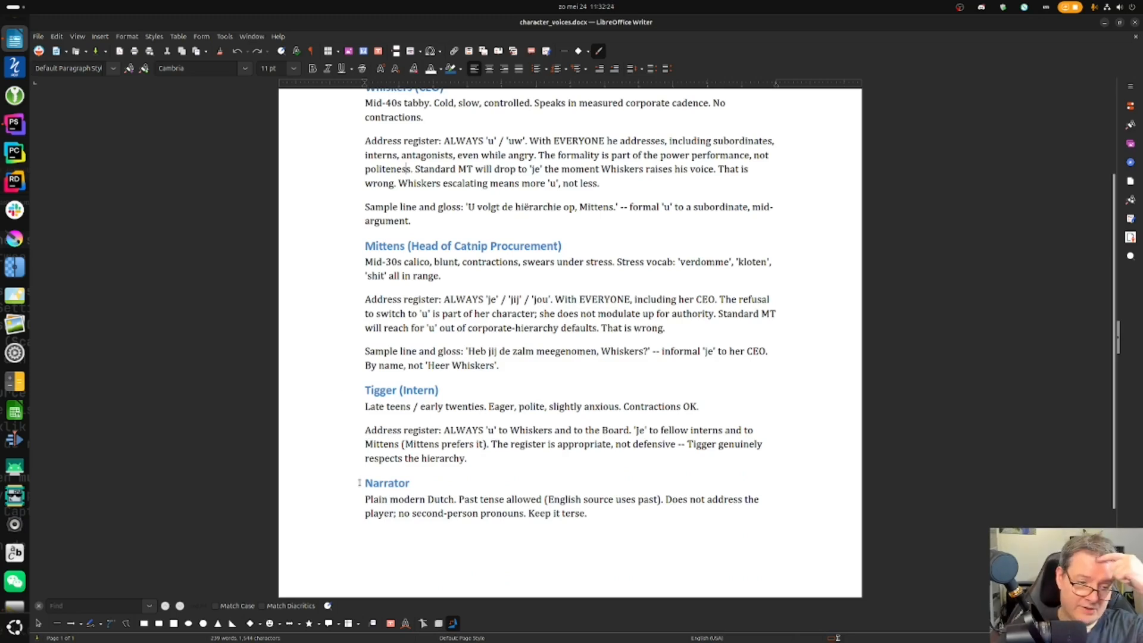
pyautogui.click(1135, 22)
pyautogui.doubleClick(609, 212)
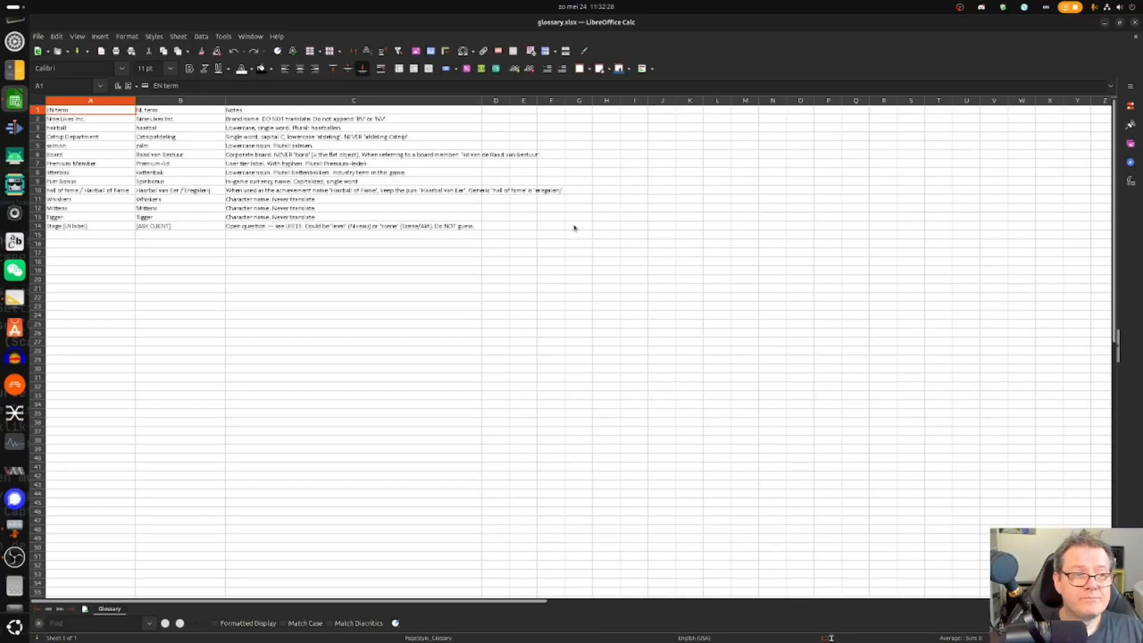
# - Check Premium Member, Board → Raad van Bestuur and the litterbox note, then open previous_chapters_excerpt.docx
pyautogui.scroll(2, 109, 179)
pyautogui.click(109, 188)
pyautogui.click(228, 174)
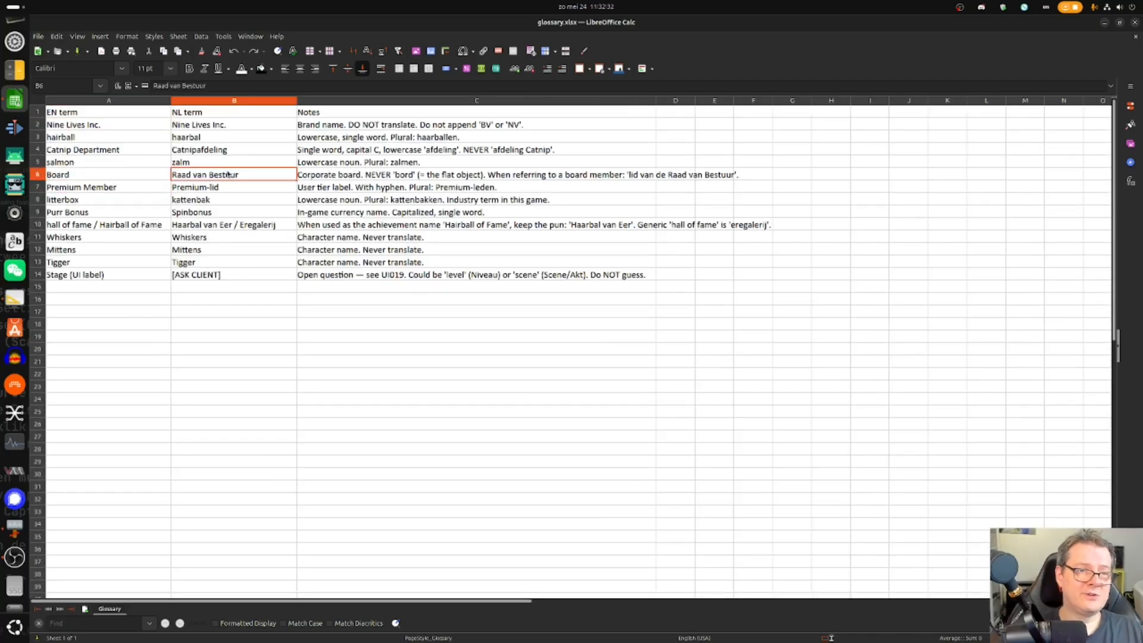
pyautogui.click(351, 201)
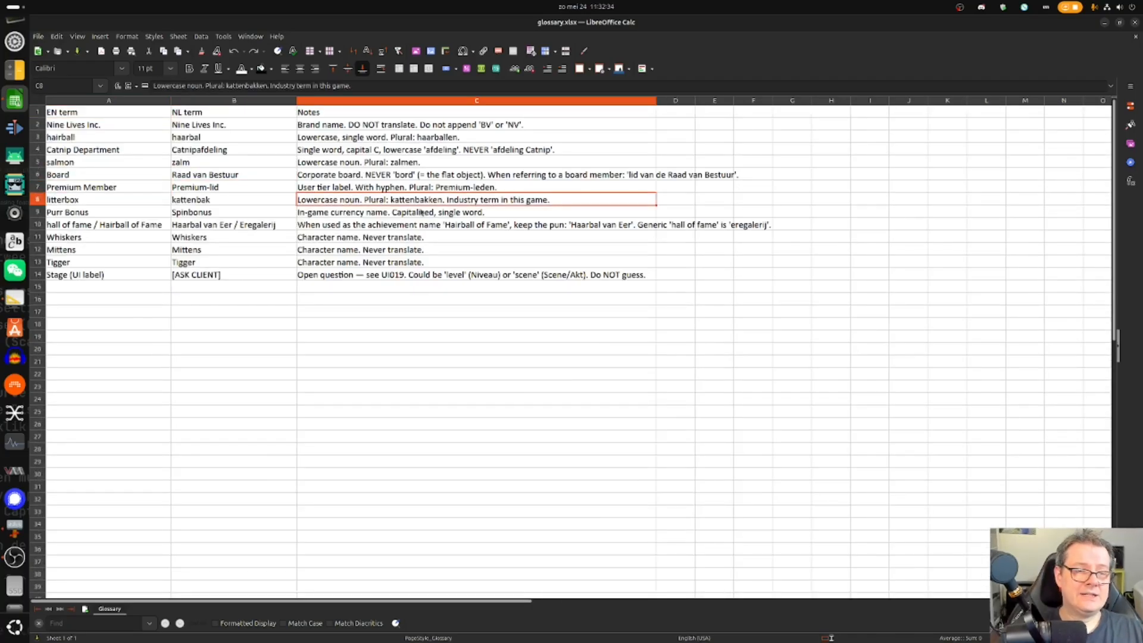
pyautogui.click(1135, 22)
pyautogui.doubleClick(582, 228)
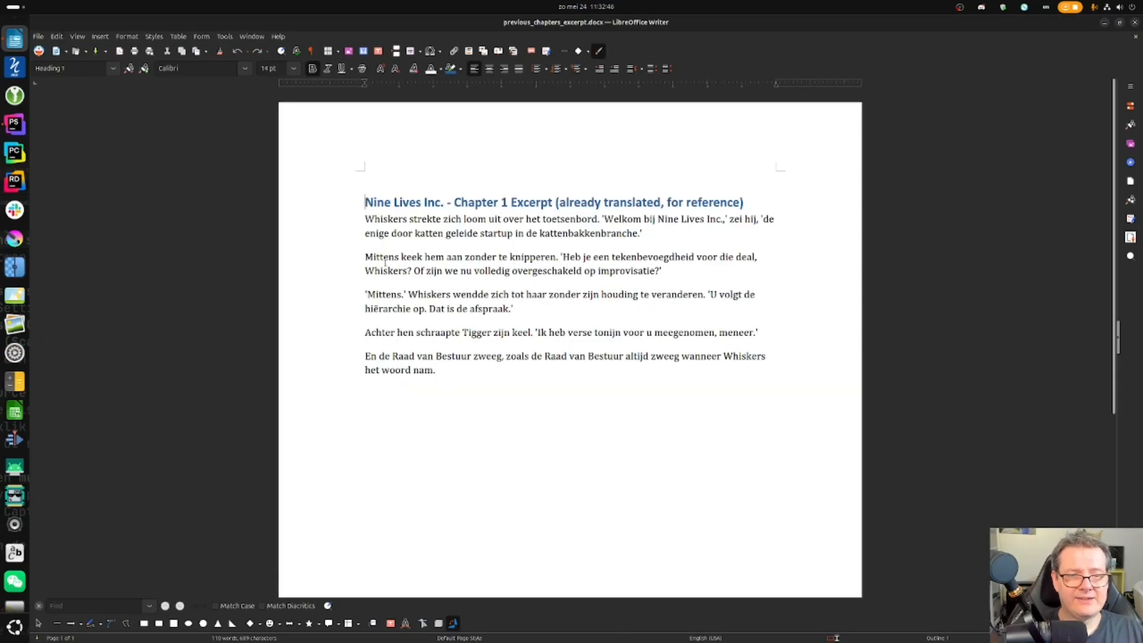
# - Close the Chapter 1 excerpt and scroll through style_guide.docx
pyautogui.click(444, 366)
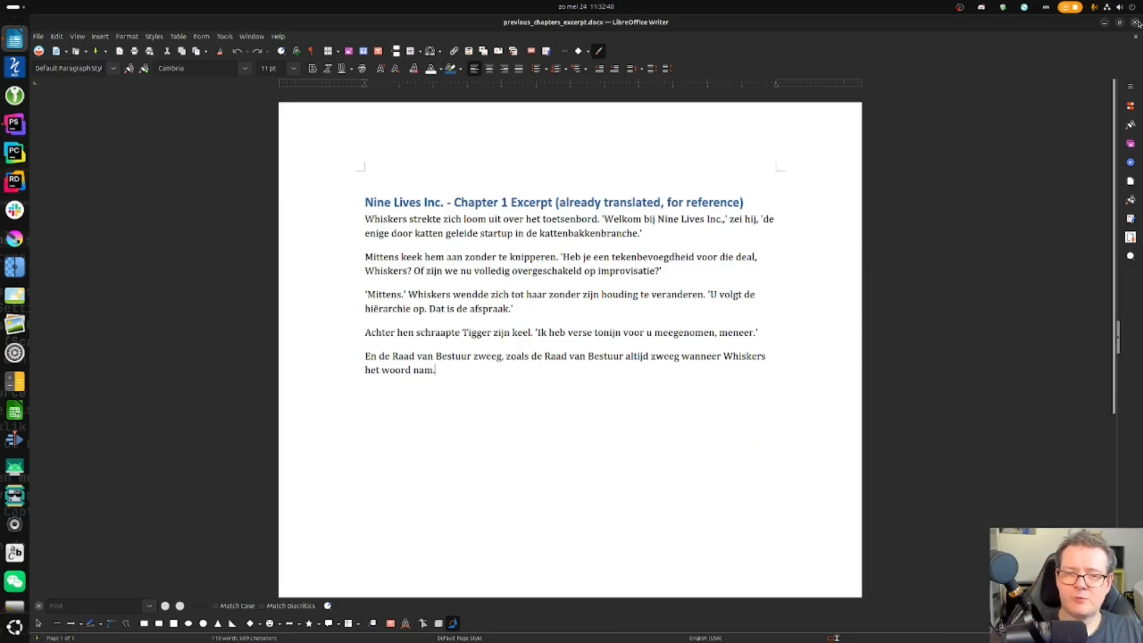
pyautogui.click(1137, 22)
pyautogui.doubleClick(583, 244)
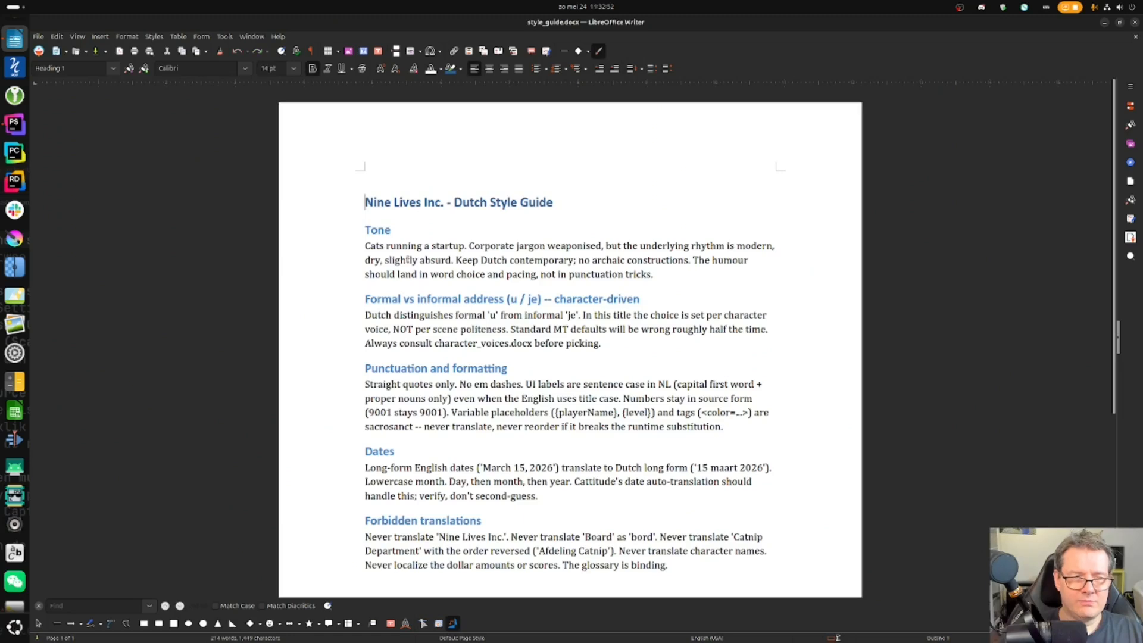
pyautogui.scroll(-3, 388, 253)
pyautogui.scroll(2, 369, 237)
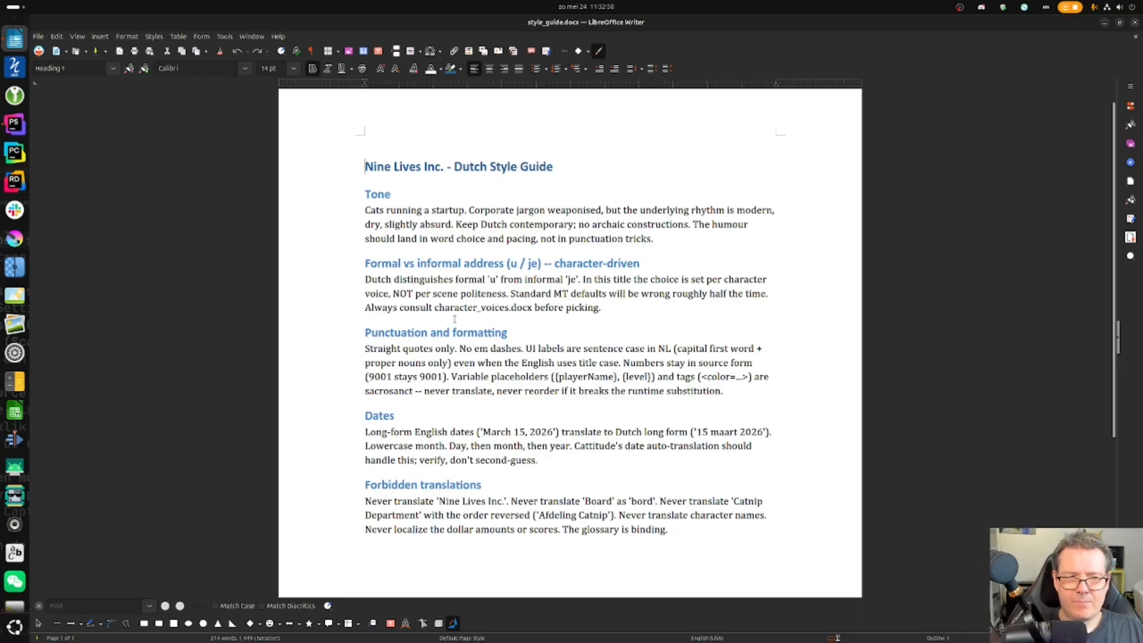
# - Close the style guide and open tm_excerpts.csv with the default import settings
pyautogui.click(1135, 22)
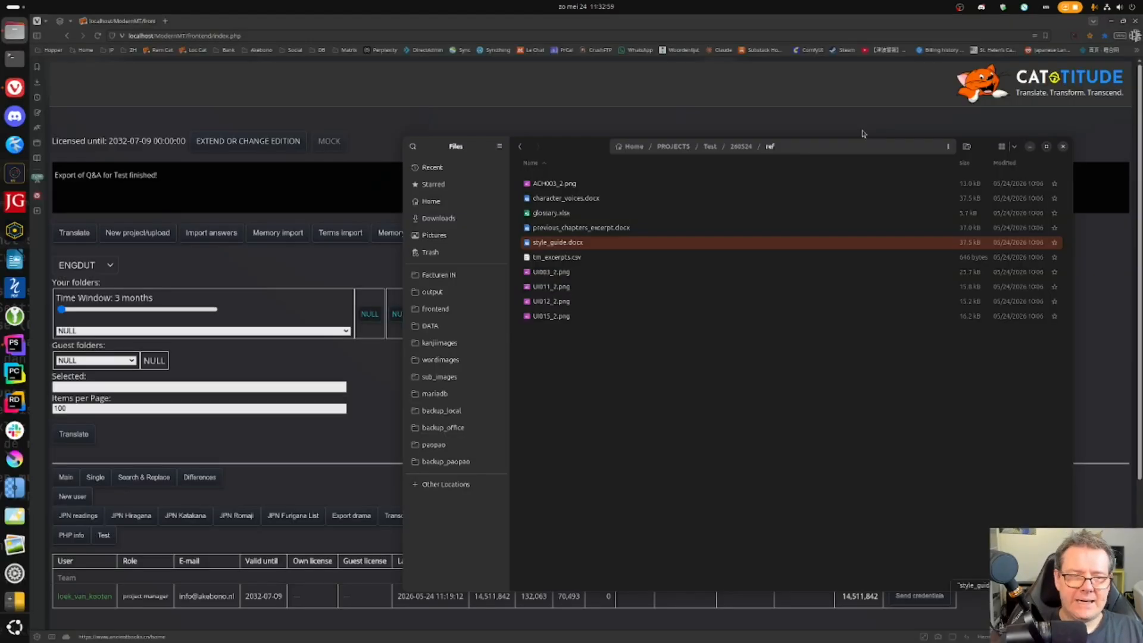
pyautogui.doubleClick(591, 255)
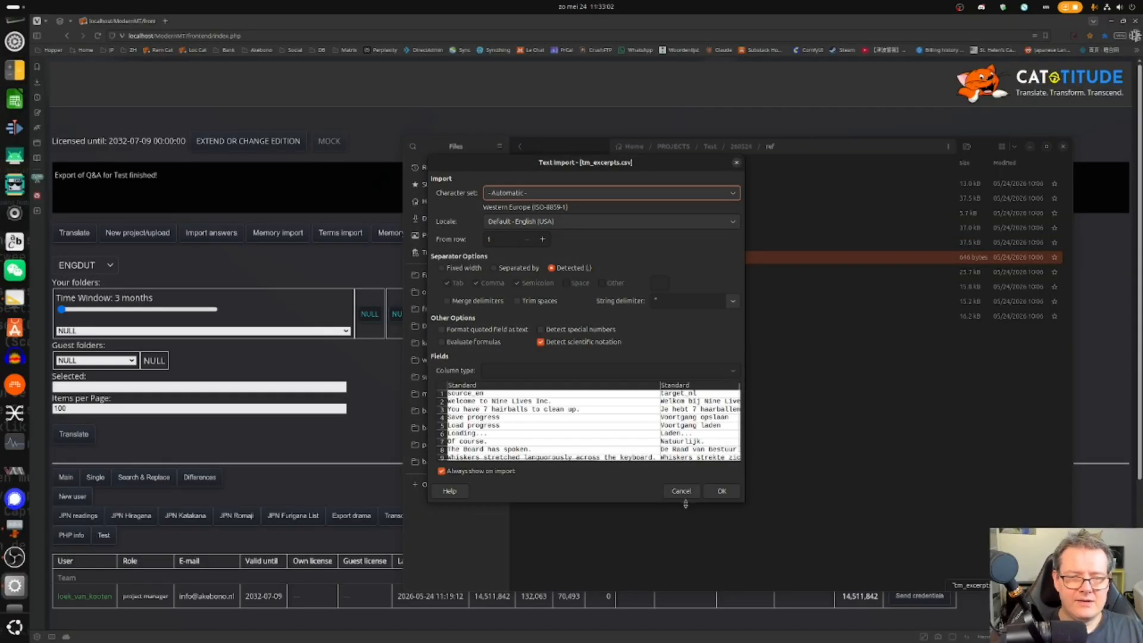
pyautogui.click(720, 491)
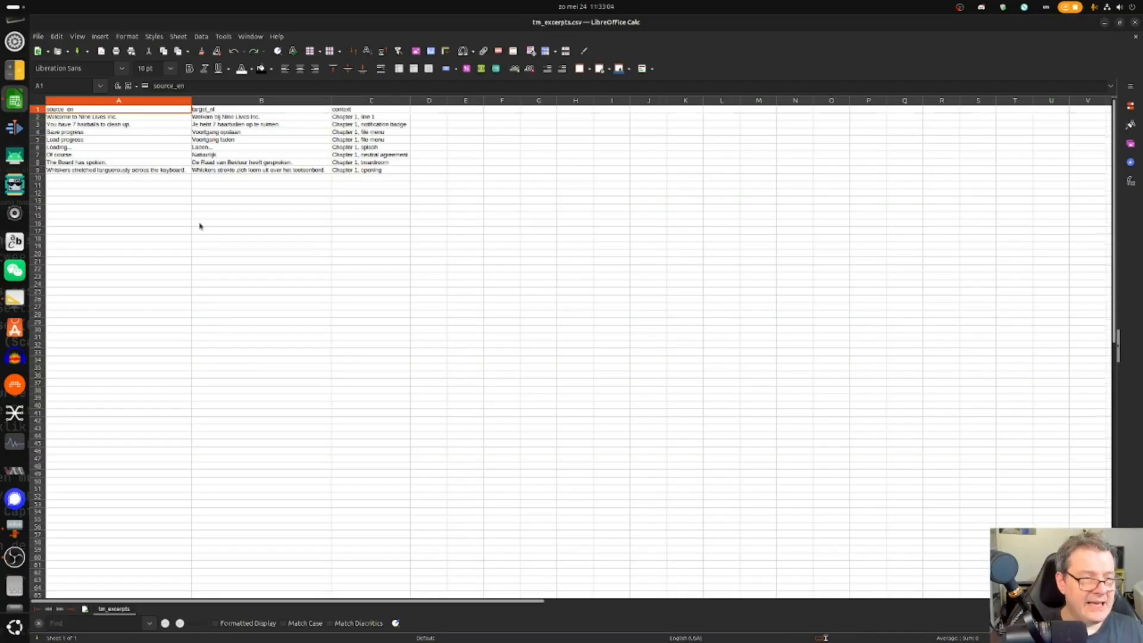
# - Review the English source and Dutch target columns of the TM pairs, then close Calc
pyautogui.keyDown('ctrl'); pyautogui.scroll(5, 199, 226); pyautogui.keyUp('ctrl')
pyautogui.click(200, 201)
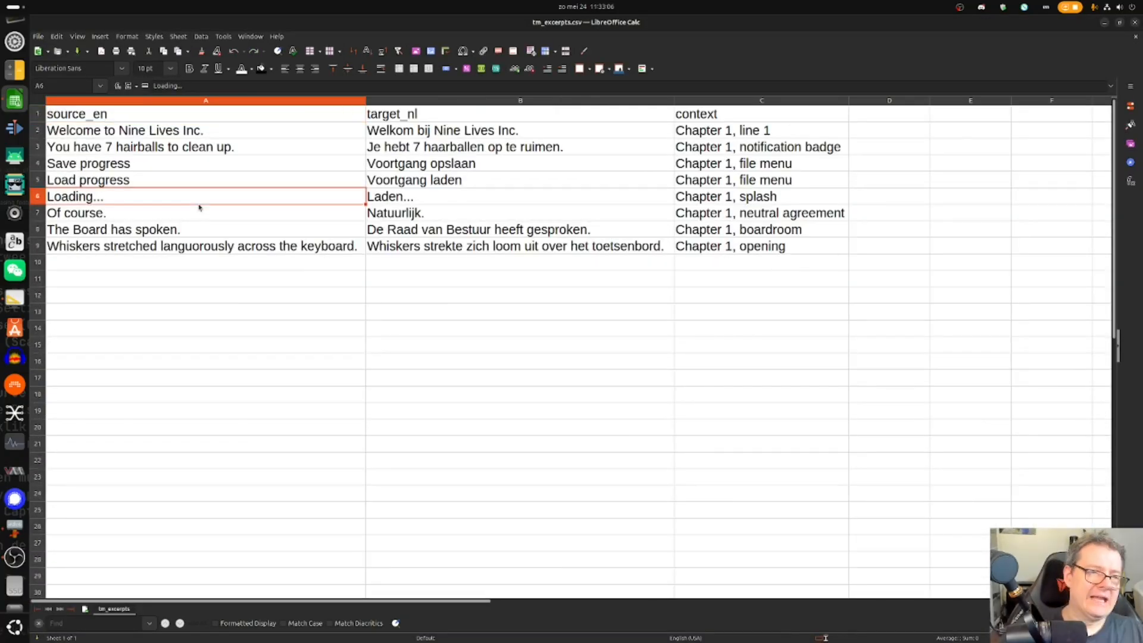
pyautogui.moveTo(147, 132); pyautogui.dragTo(179, 247)
pyautogui.moveTo(468, 128); pyautogui.dragTo(472, 252)
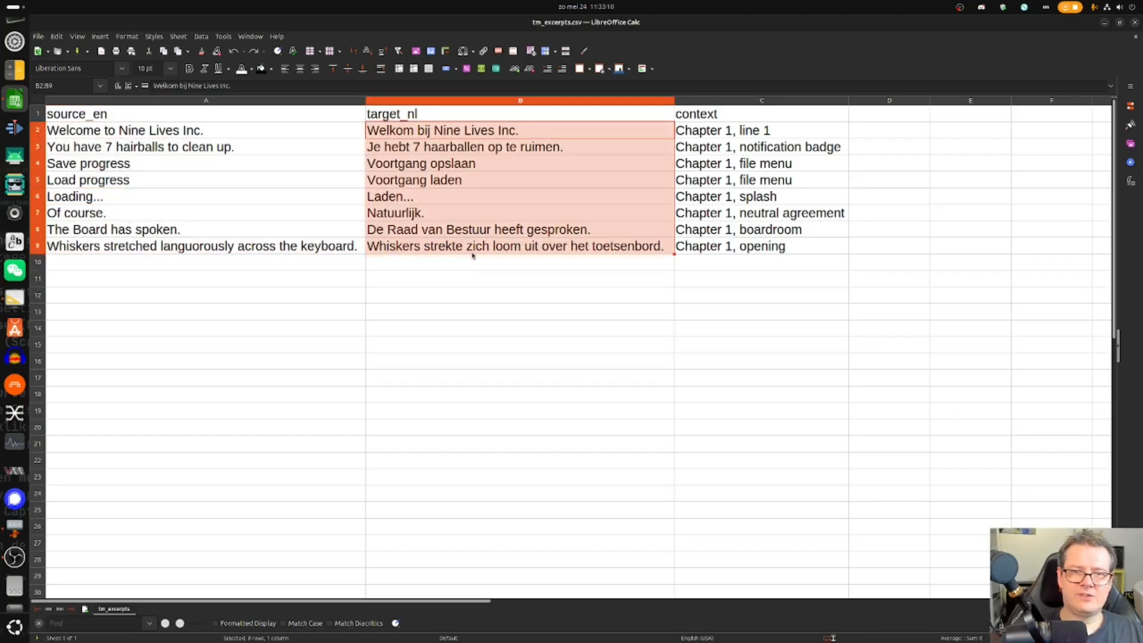
pyautogui.click(1134, 22)
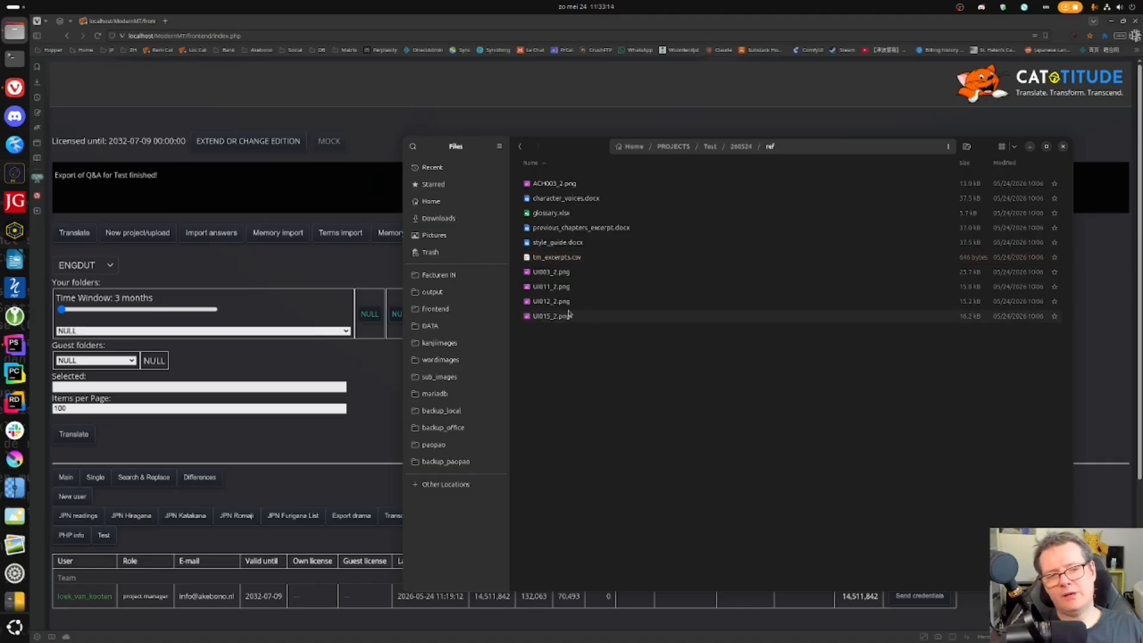
# - Return to the Cattitude browser window and close the stray speed-dial tab
pyautogui.click(575, 262)
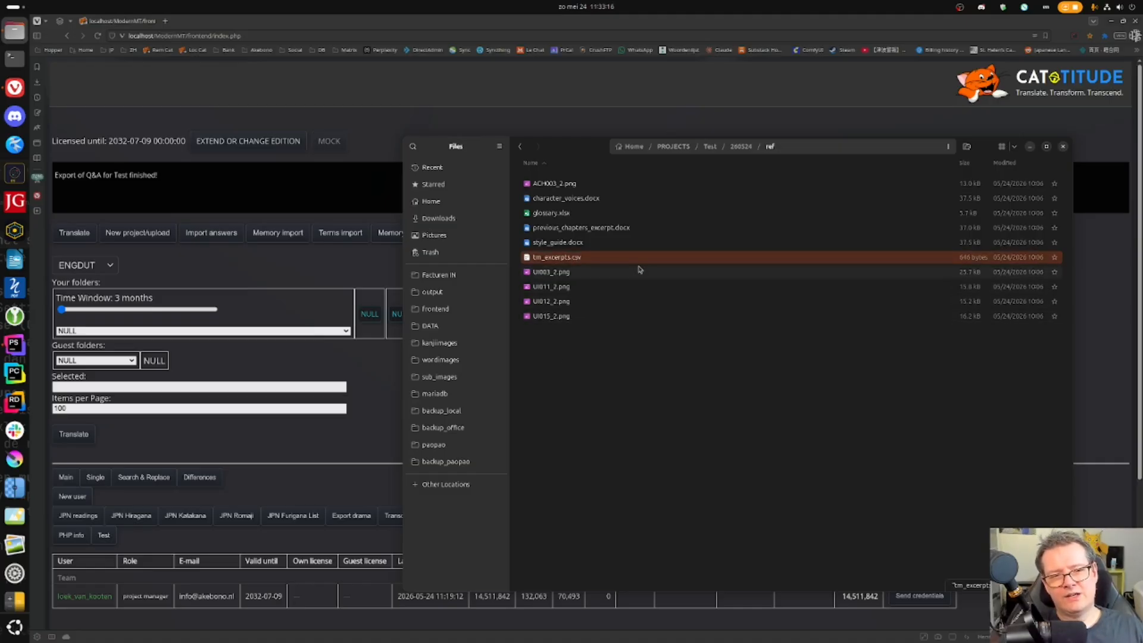
pyautogui.click(584, 217)
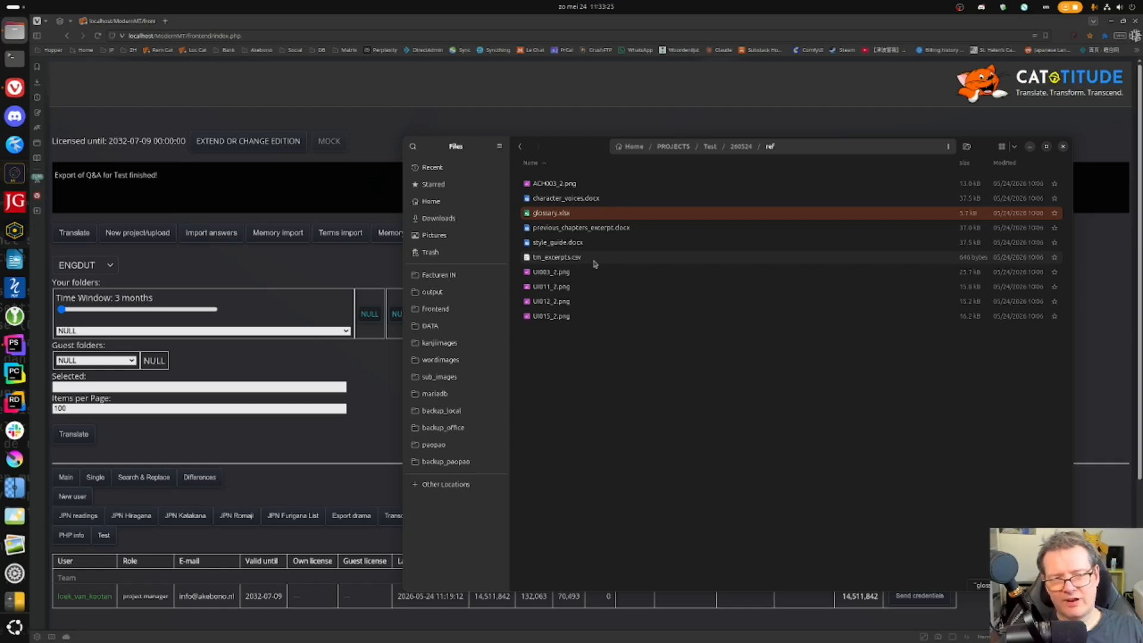
pyautogui.click(165, 21)
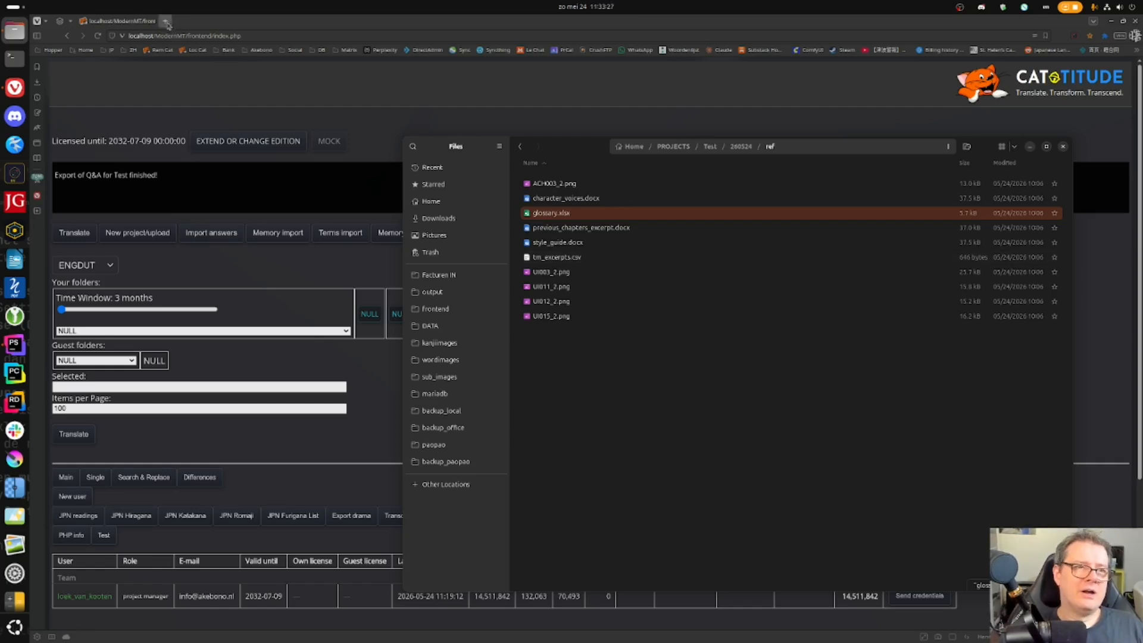
pyautogui.middleClick(201, 23)
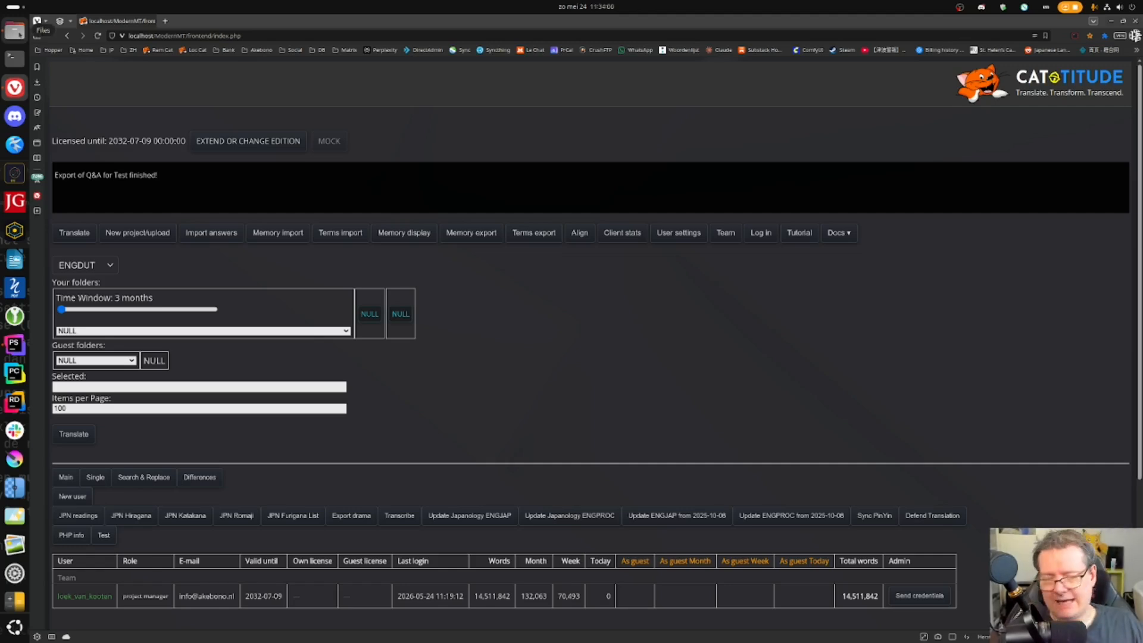
# - Open the 260524 project folder in Files and copy its full path
pyautogui.click(15, 31)
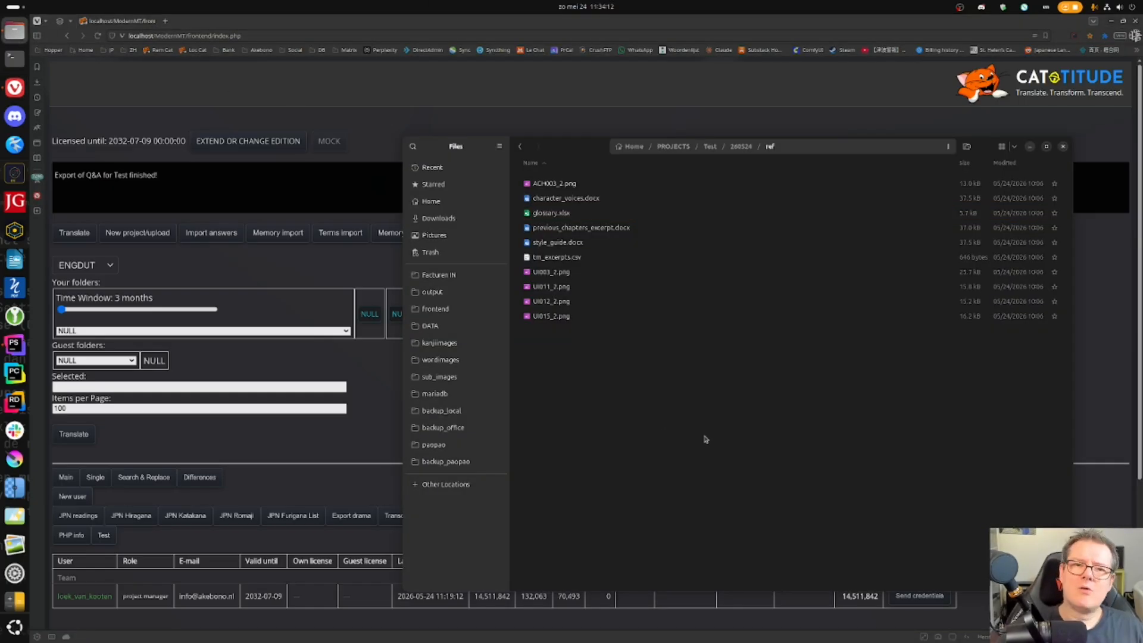
pyautogui.click(741, 146)
pyautogui.click(665, 339)
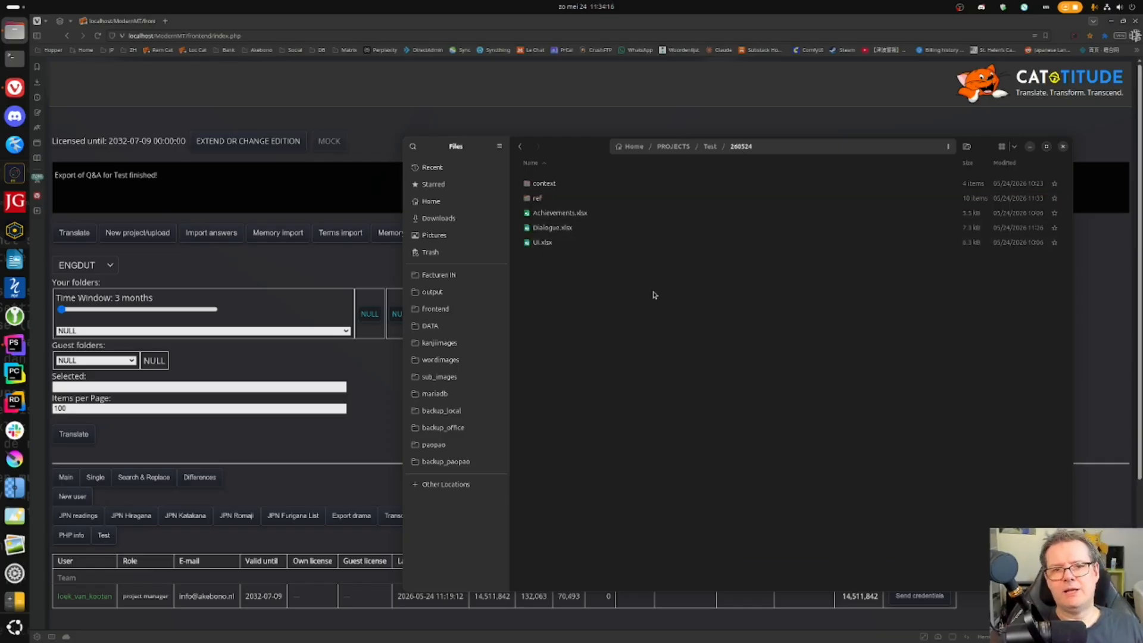
pyautogui.click(826, 146)
pyautogui.hotkey('ctrl', 'c')
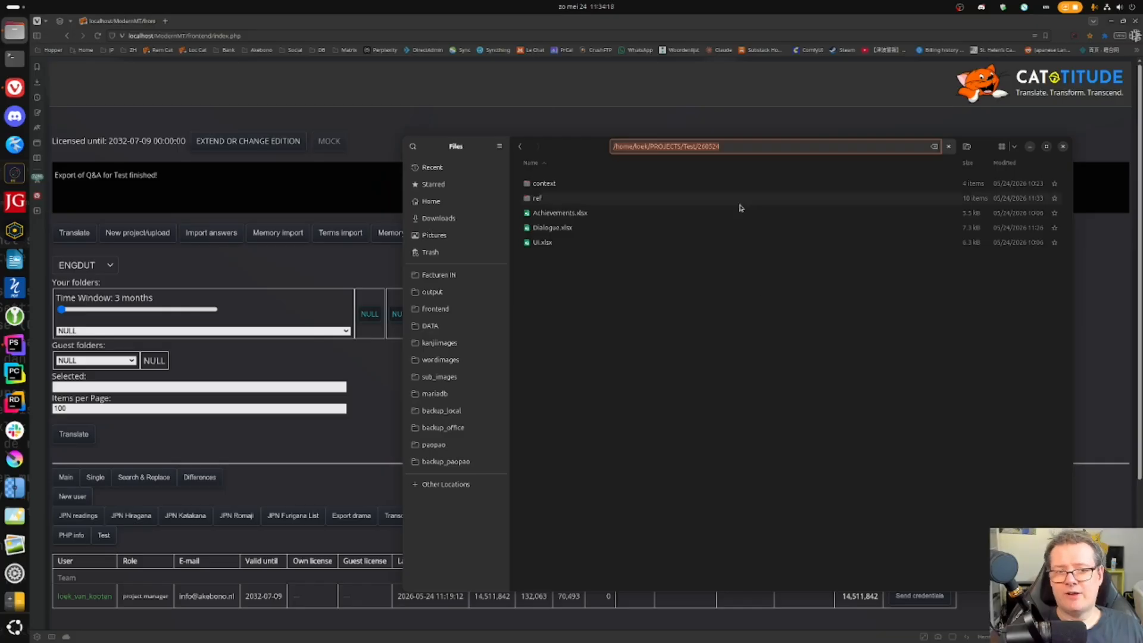
pyautogui.press('Escape')
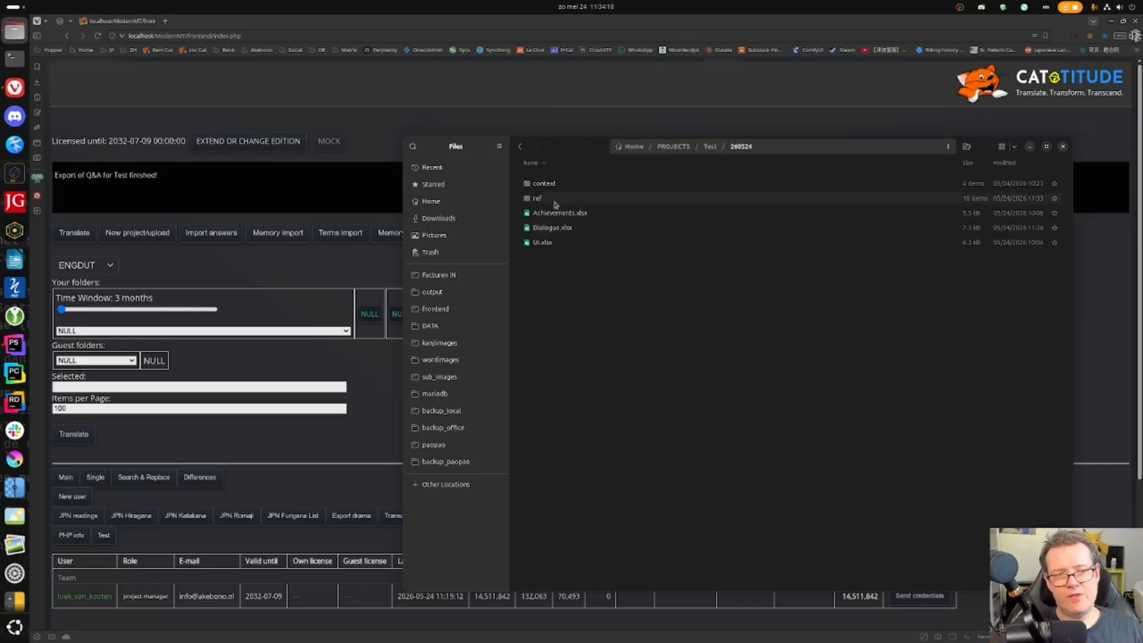
# - Paste the path into Cattitude's Selected field, start Translate, and open the ref folder
pyautogui.click(271, 274)
pyautogui.click(143, 387)
pyautogui.hotkey('ctrl', 'v')
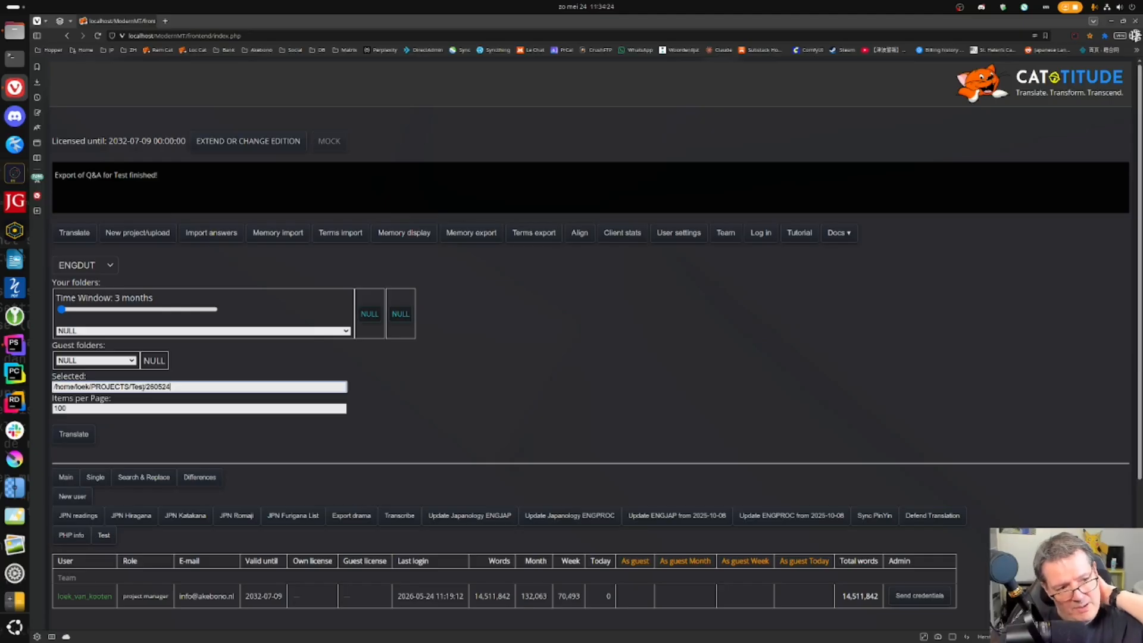
pyautogui.click(74, 432)
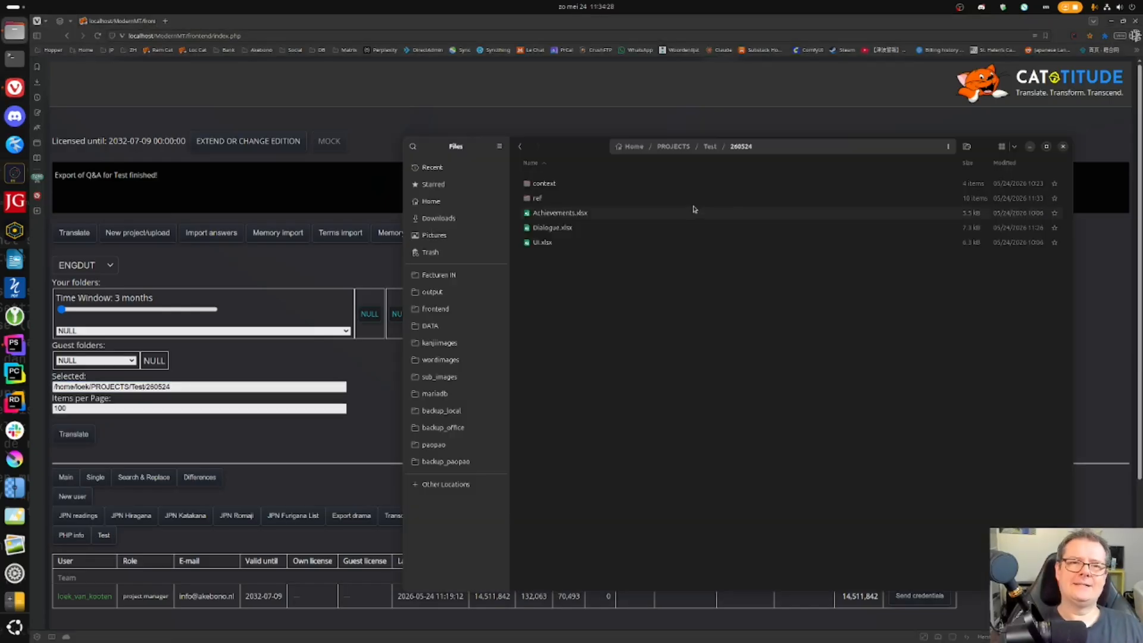
pyautogui.doubleClick(704, 251)
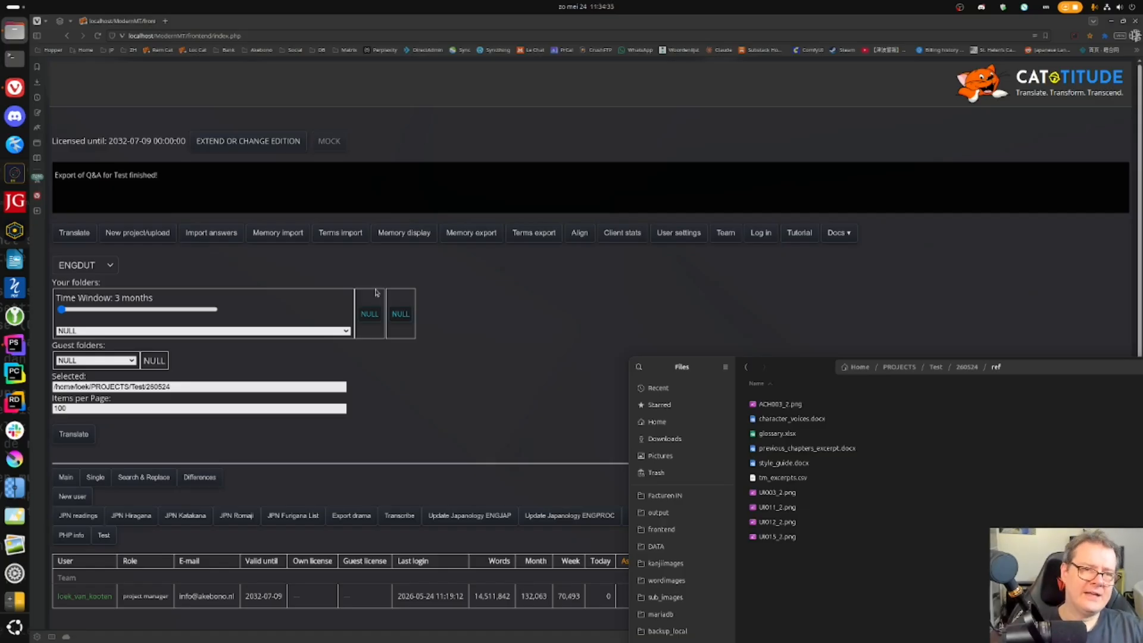
# - Upload glossary.xlsx from the Files window through Terms import so its EN–NL columns appear
pyautogui.click(340, 233)
pyautogui.click(13, 59)
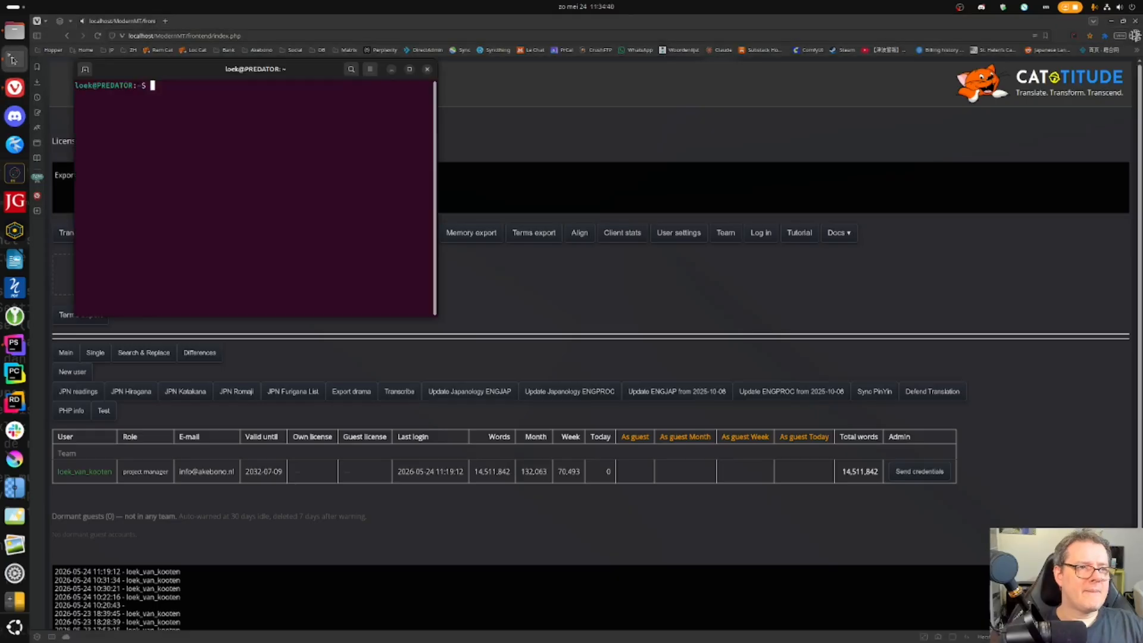
pyautogui.click(426, 69)
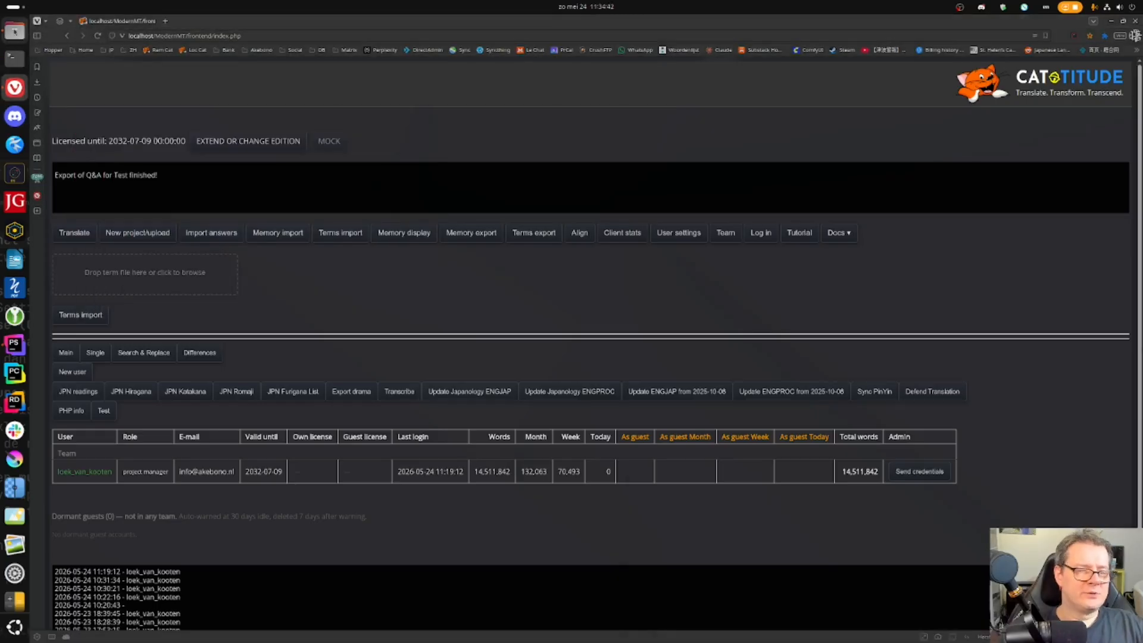
pyautogui.click(15, 32)
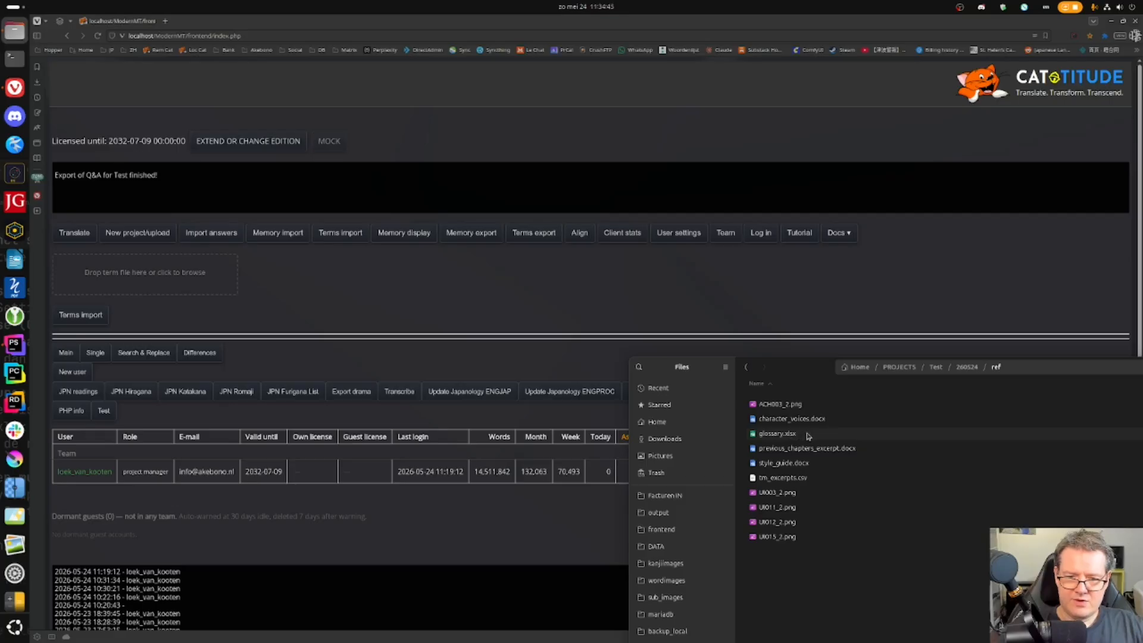
pyautogui.moveTo(809, 436); pyautogui.dragTo(147, 281)
pyautogui.click(82, 326)
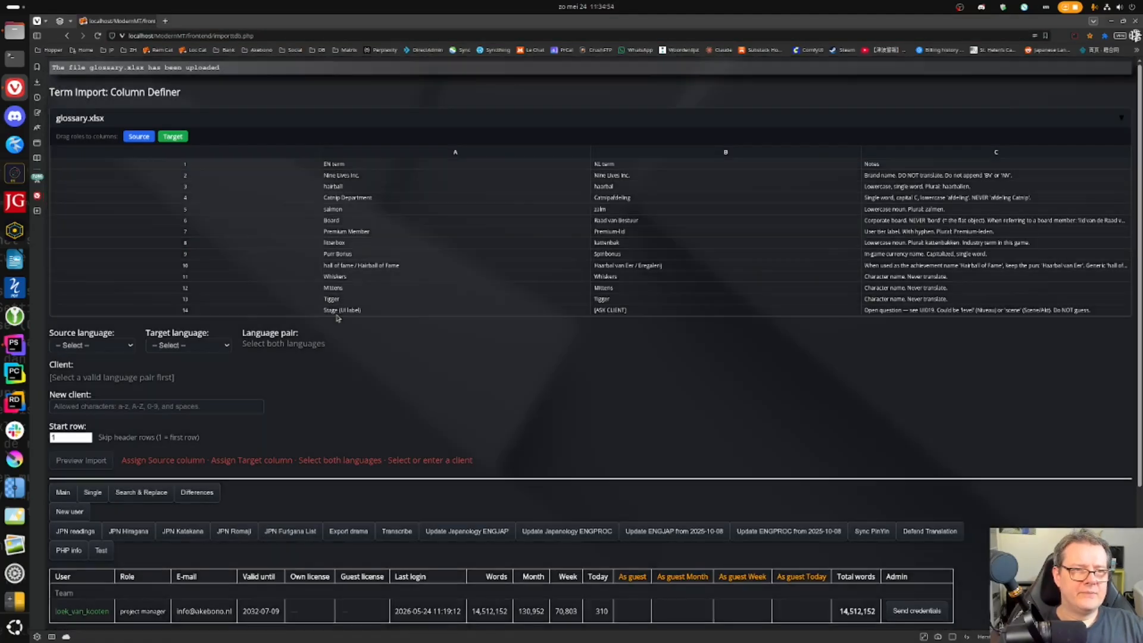
# - Map glossary column A as English source terms and column B as Dutch target terms
pyautogui.moveTo(138, 137); pyautogui.dragTo(322, 235)
pyautogui.moveTo(185, 138); pyautogui.dragTo(597, 227)
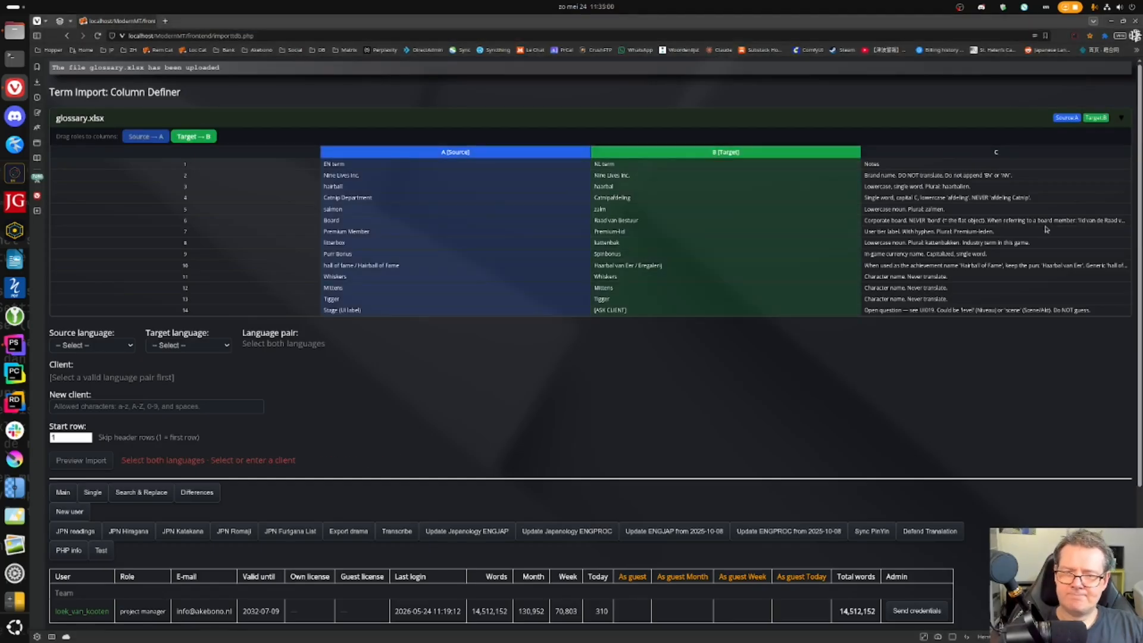
pyautogui.click(109, 348)
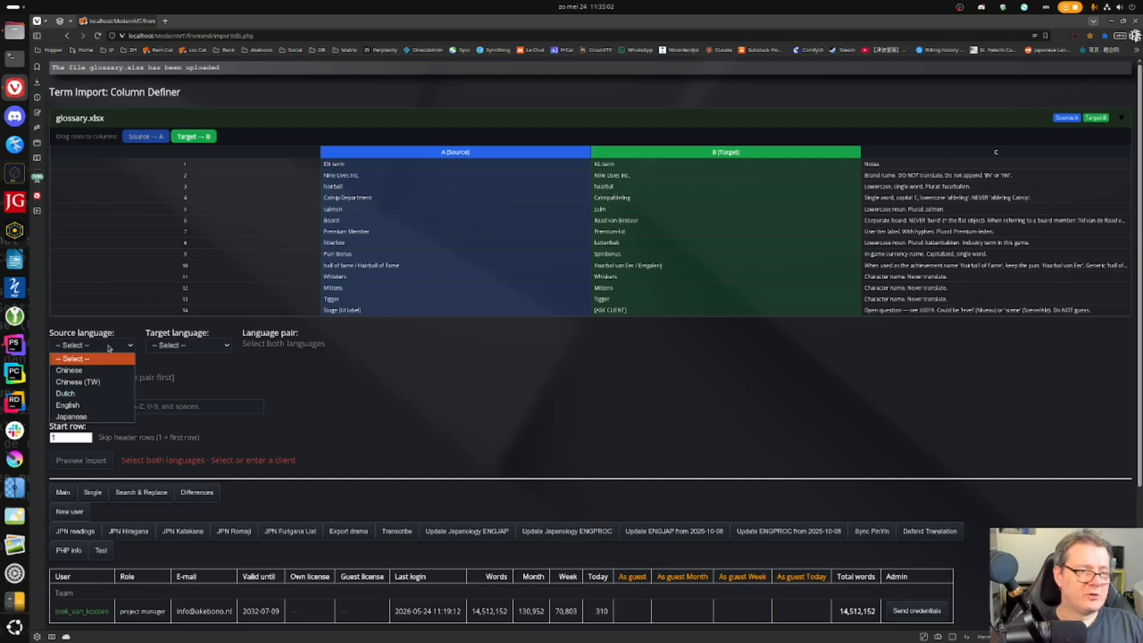
pyautogui.click(68, 405)
pyautogui.click(187, 345)
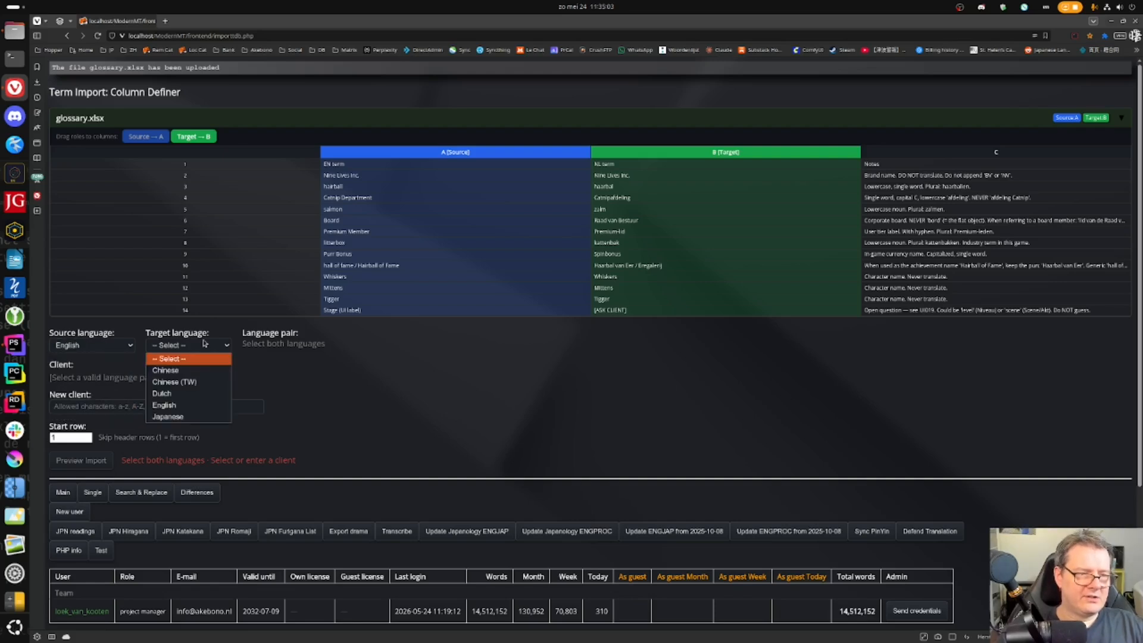
pyautogui.click(178, 393)
# - Choose client Test, set the start row to 2, and preview the terms
pyautogui.click(105, 381)
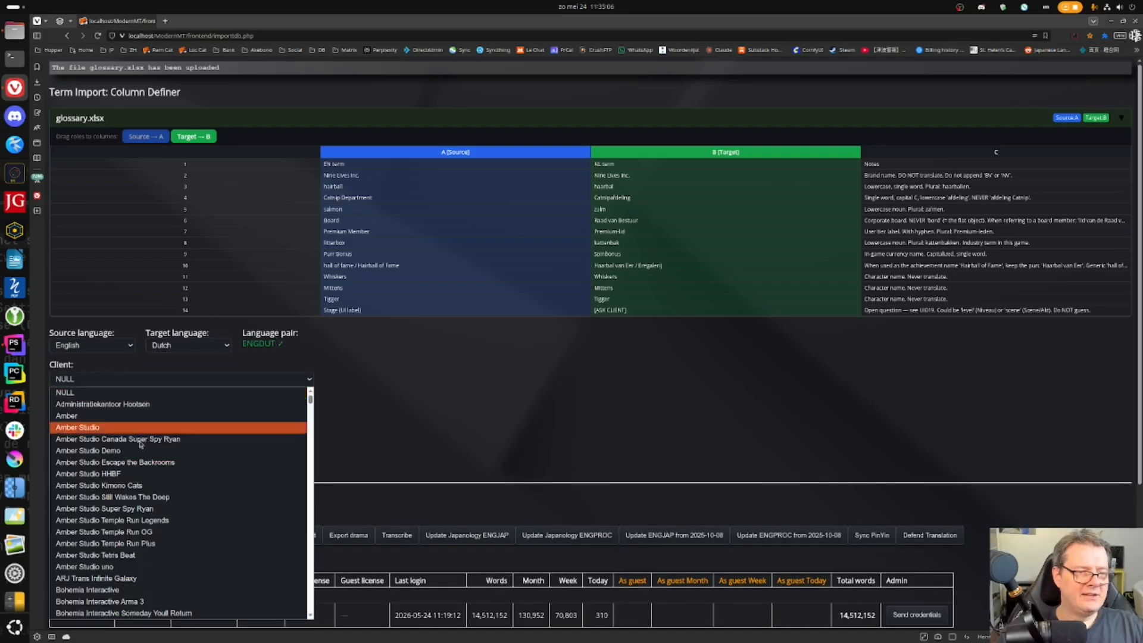
pyautogui.scroll(-15, 137, 489)
pyautogui.scroll(5, 136, 488)
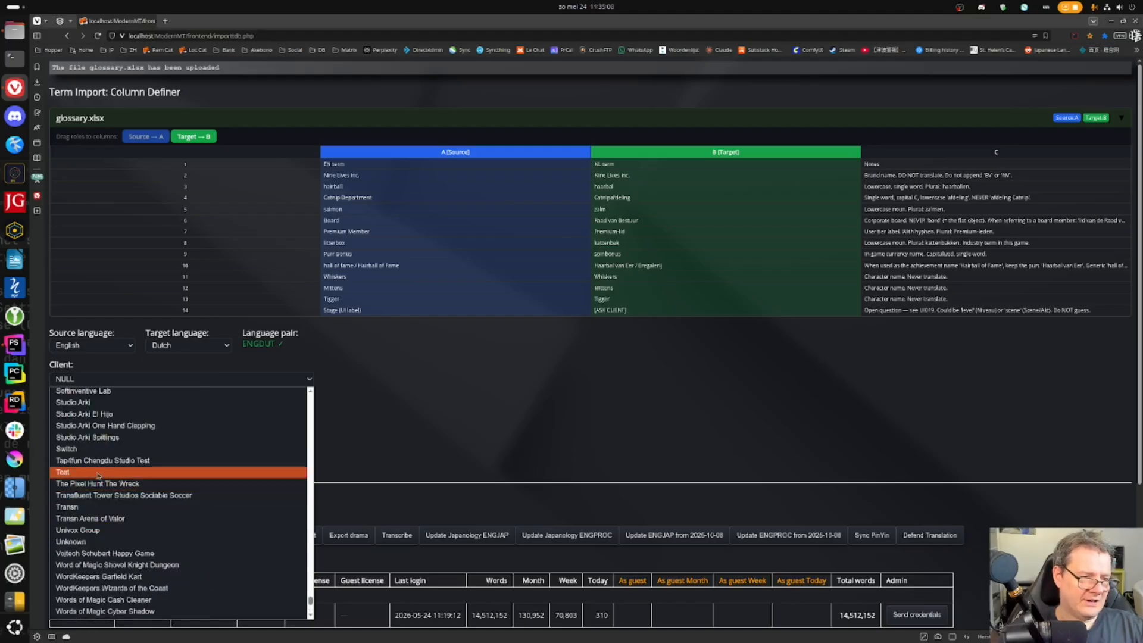
pyautogui.click(98, 472)
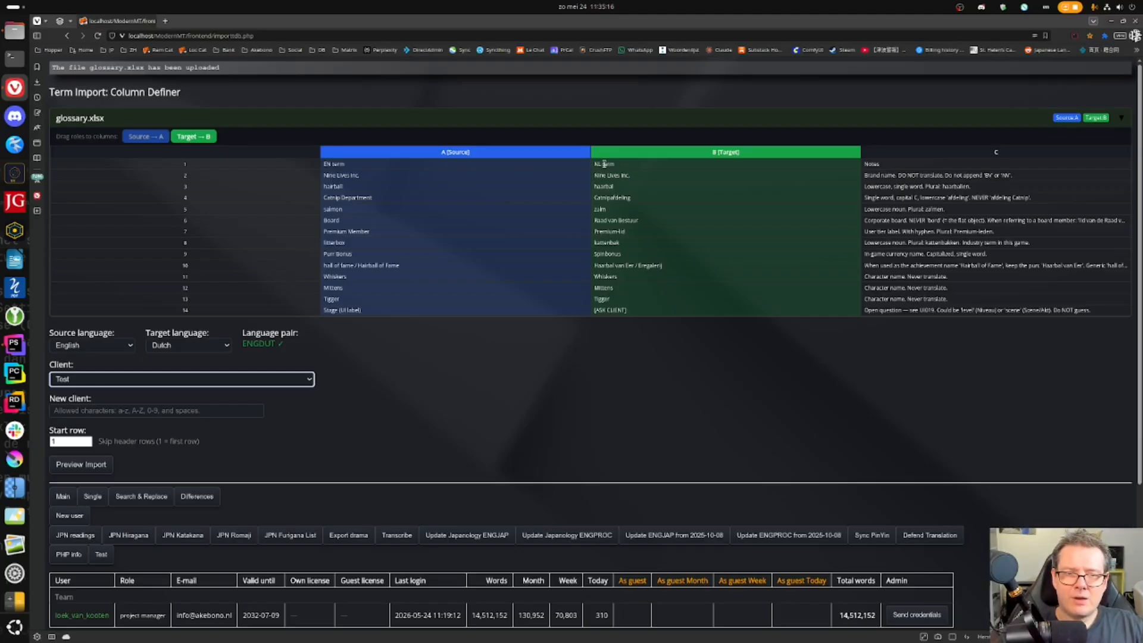
pyautogui.click(71, 441)
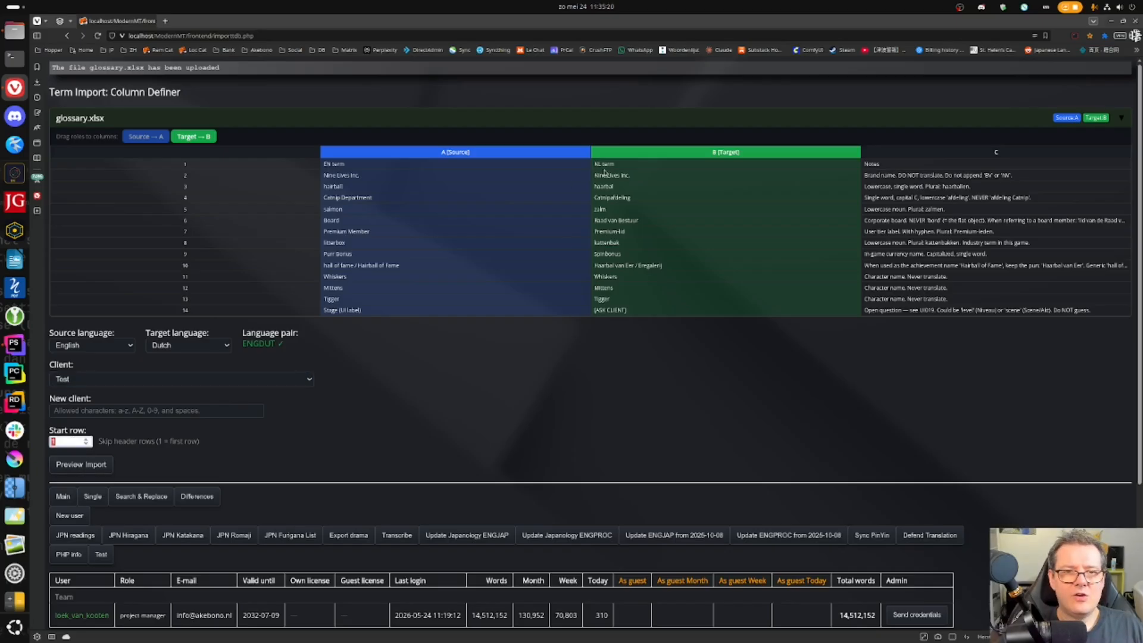
pyautogui.write('2')
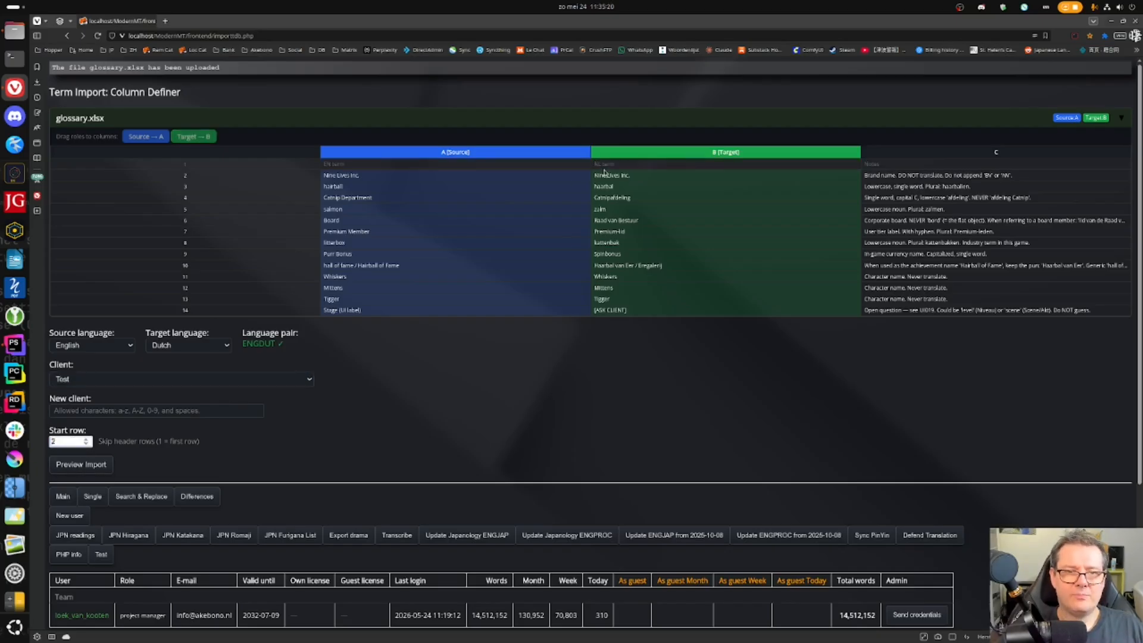
pyautogui.click(81, 464)
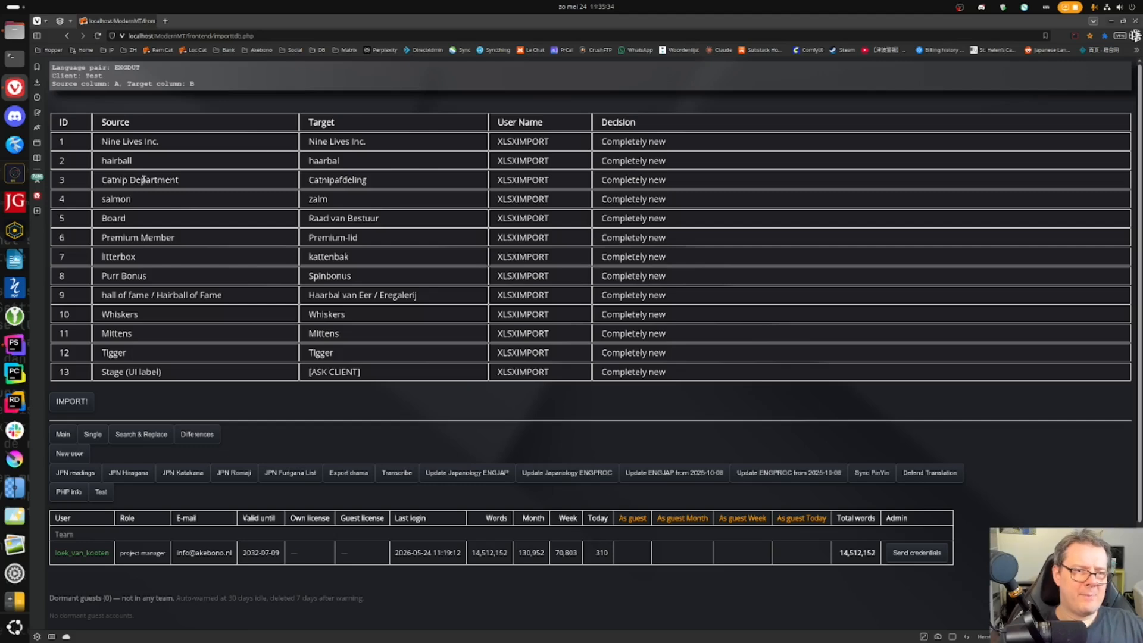
# - Check the Dutch term Catnipafdeling, import all 13 glossary terms, and go back to Main
pyautogui.doubleClick(332, 180)
pyautogui.click(402, 173)
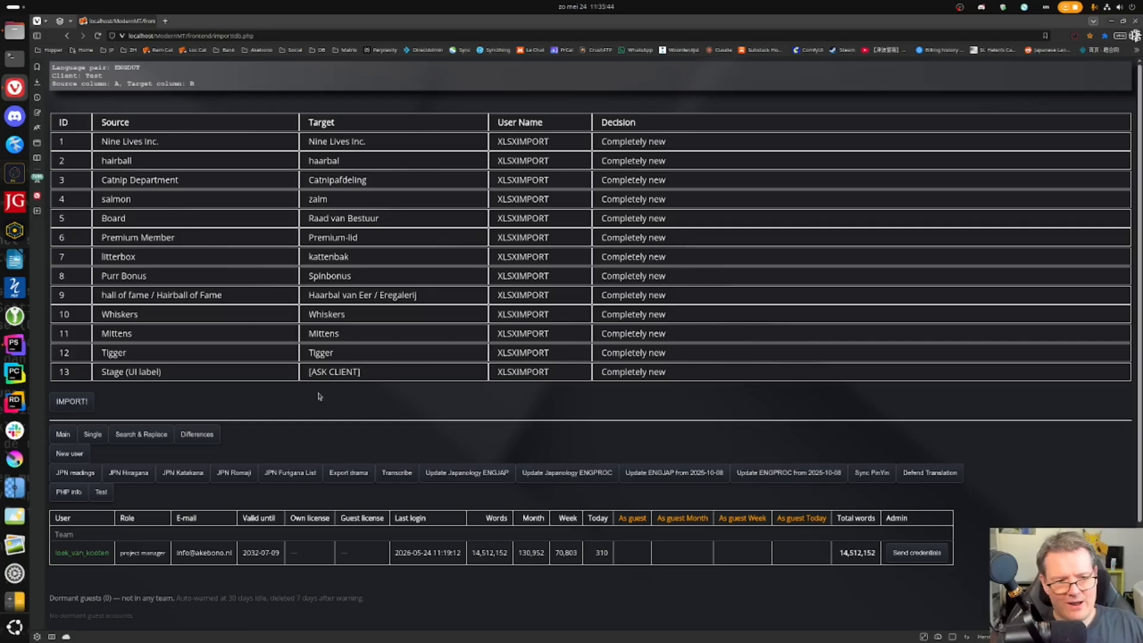
pyautogui.click(71, 401)
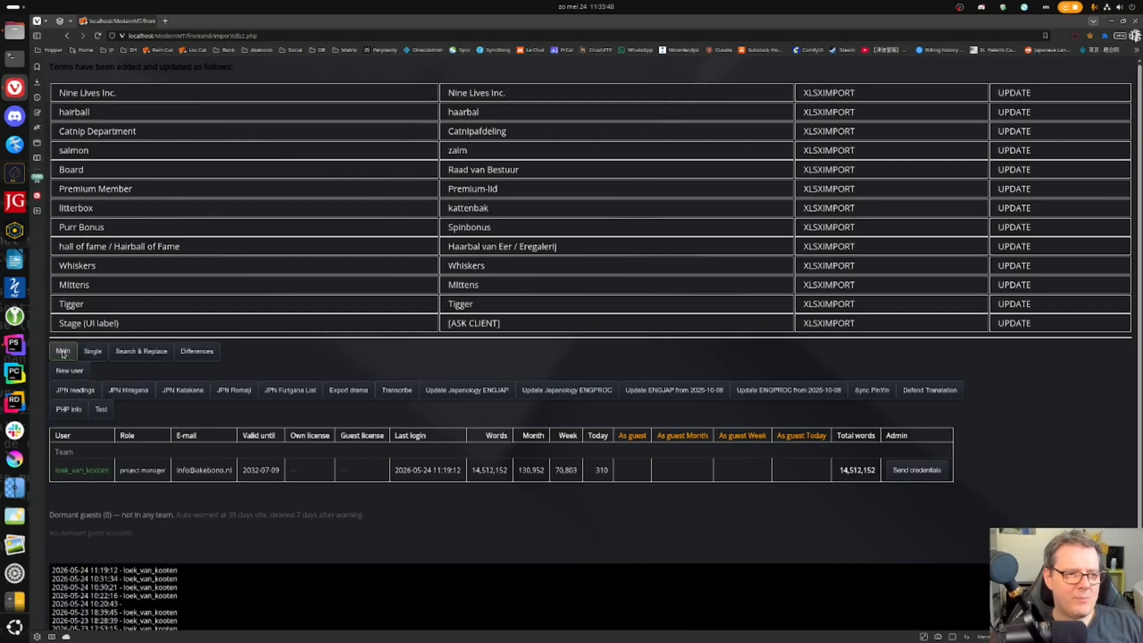
pyautogui.click(66, 35)
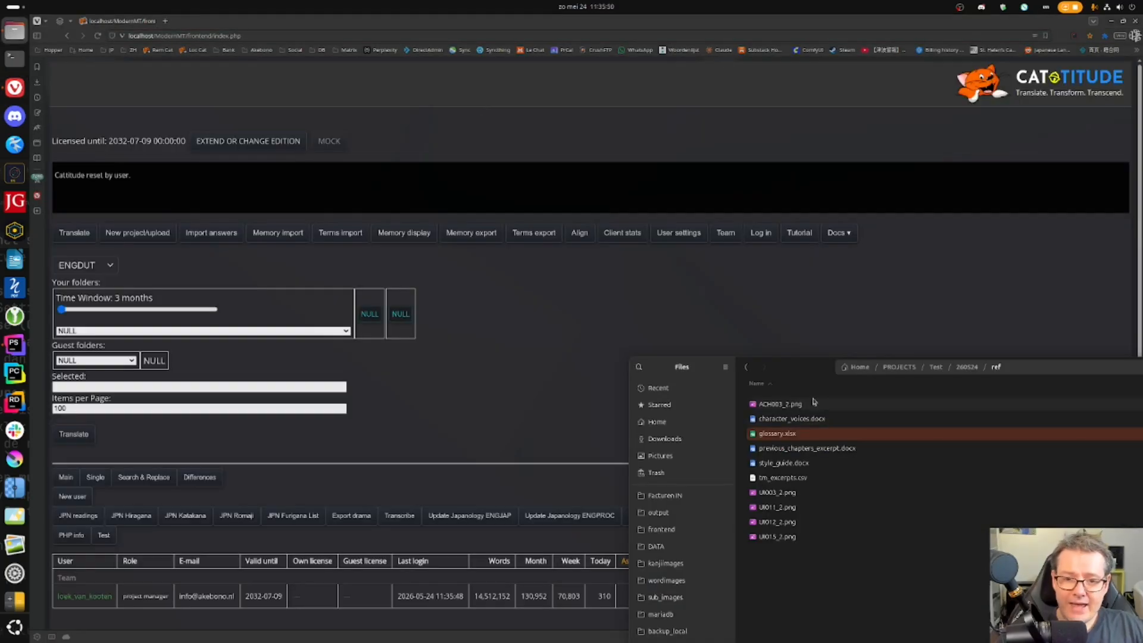
pyautogui.click(782, 479)
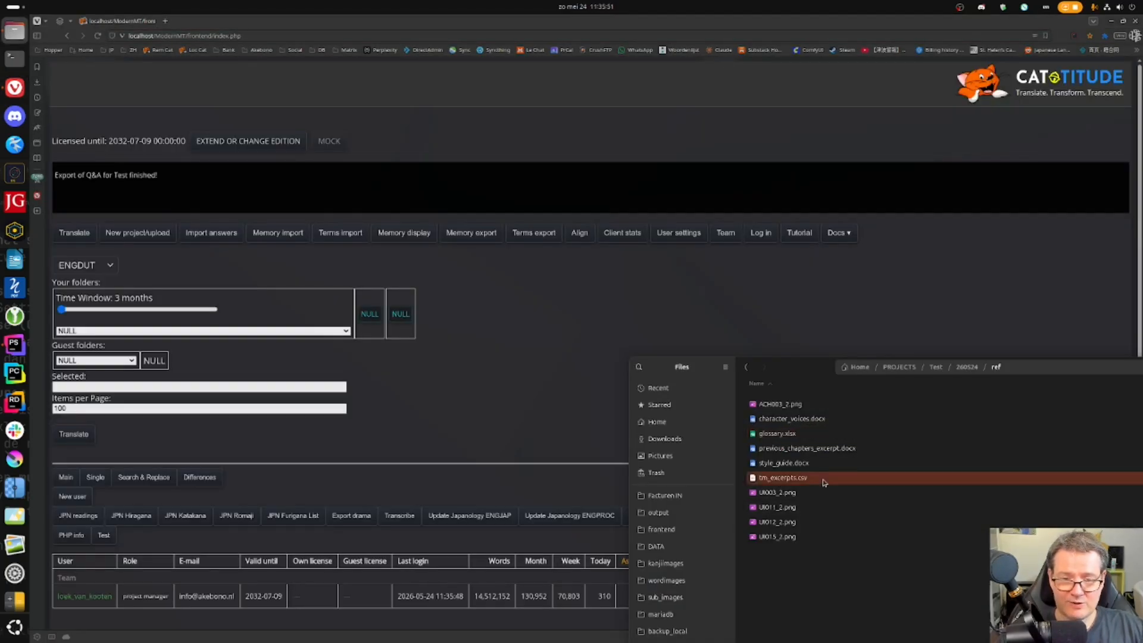
# - Upload tm_excerpts.csv from Files through Memory import so its EN–NL pairs appear
pyautogui.click(277, 232)
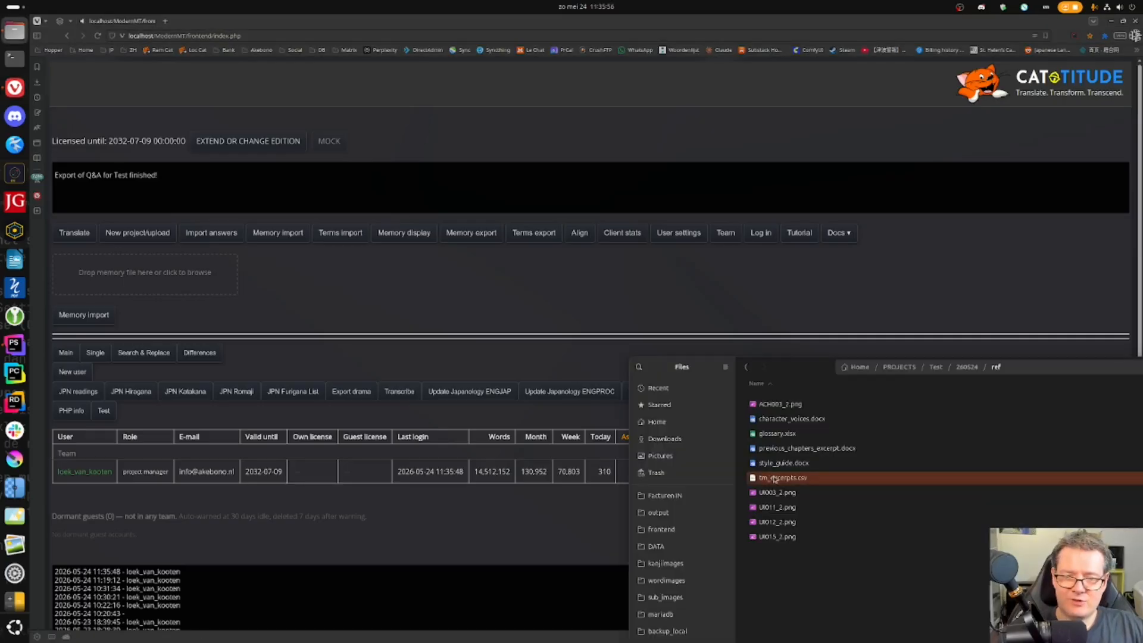
pyautogui.moveTo(775, 483); pyautogui.dragTo(153, 272)
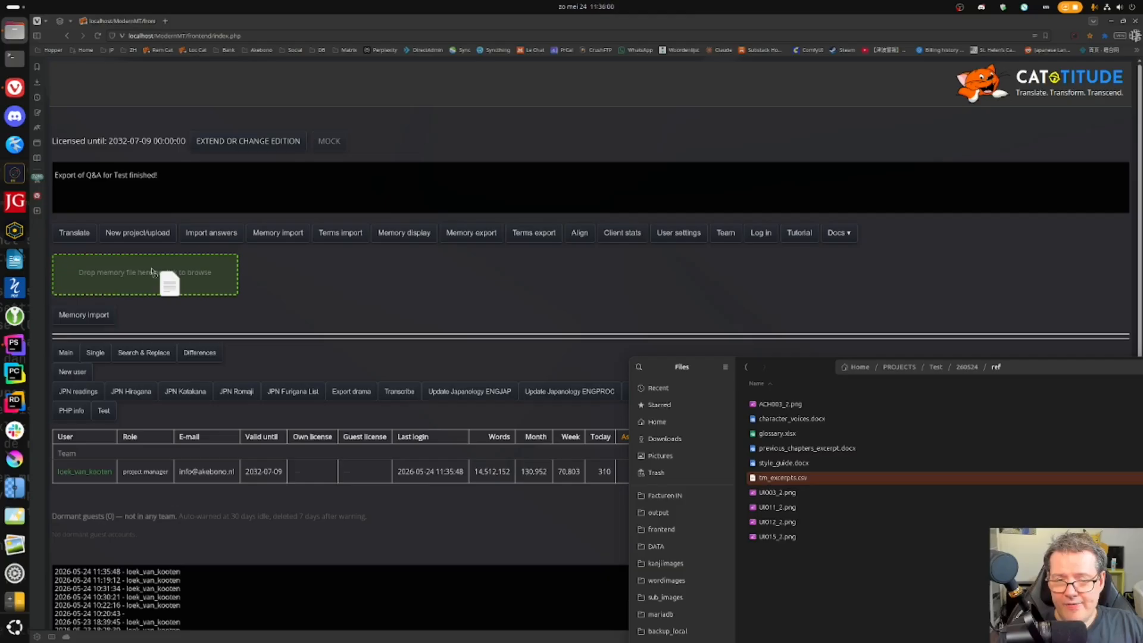
pyautogui.moveTo(152, 272); pyautogui.dragTo(153, 272)
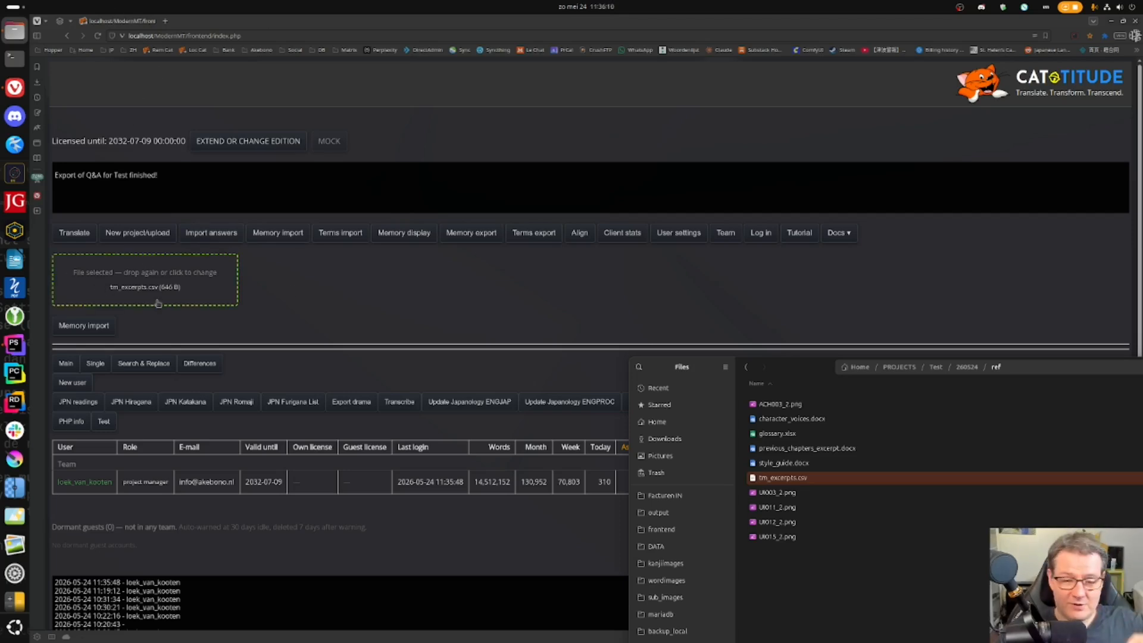
pyautogui.click(98, 340)
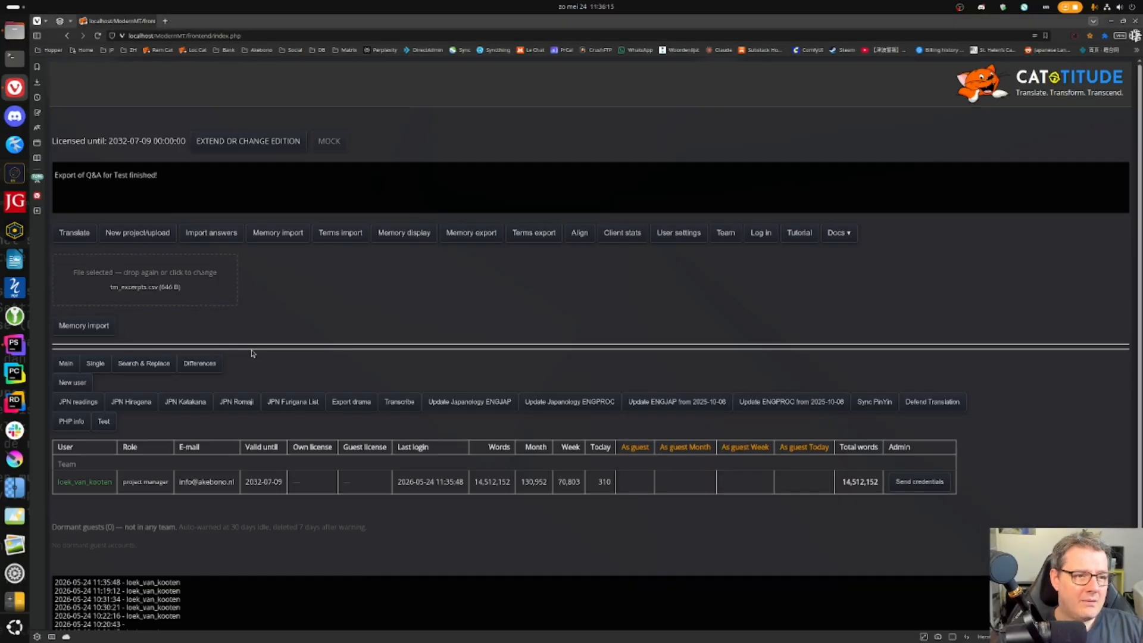
pyautogui.click(227, 326)
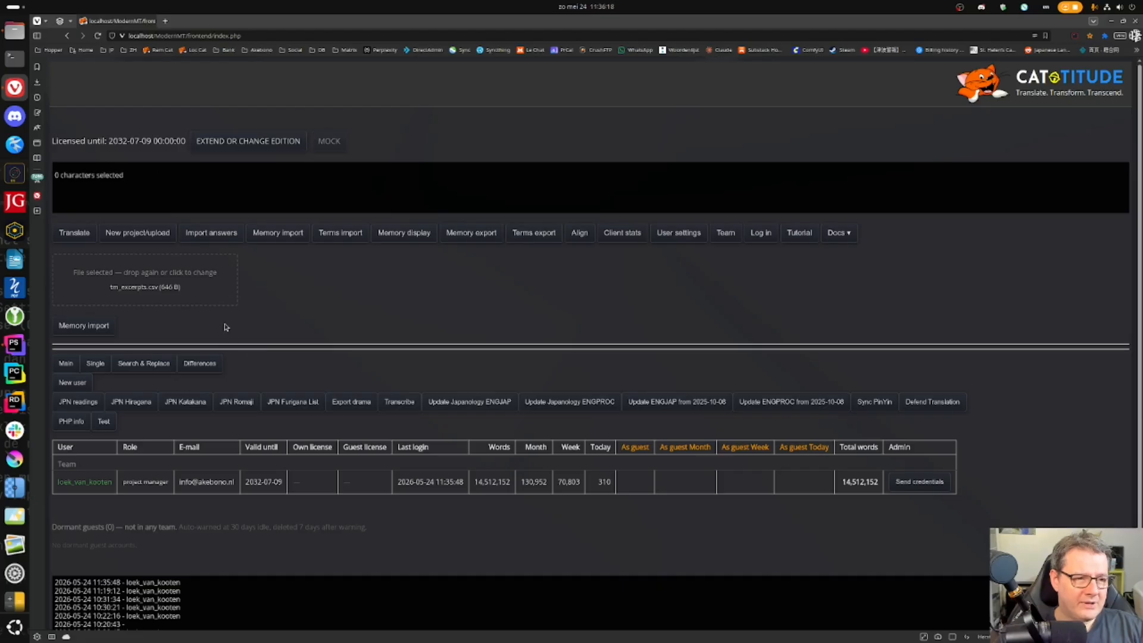
pyautogui.click(97, 325)
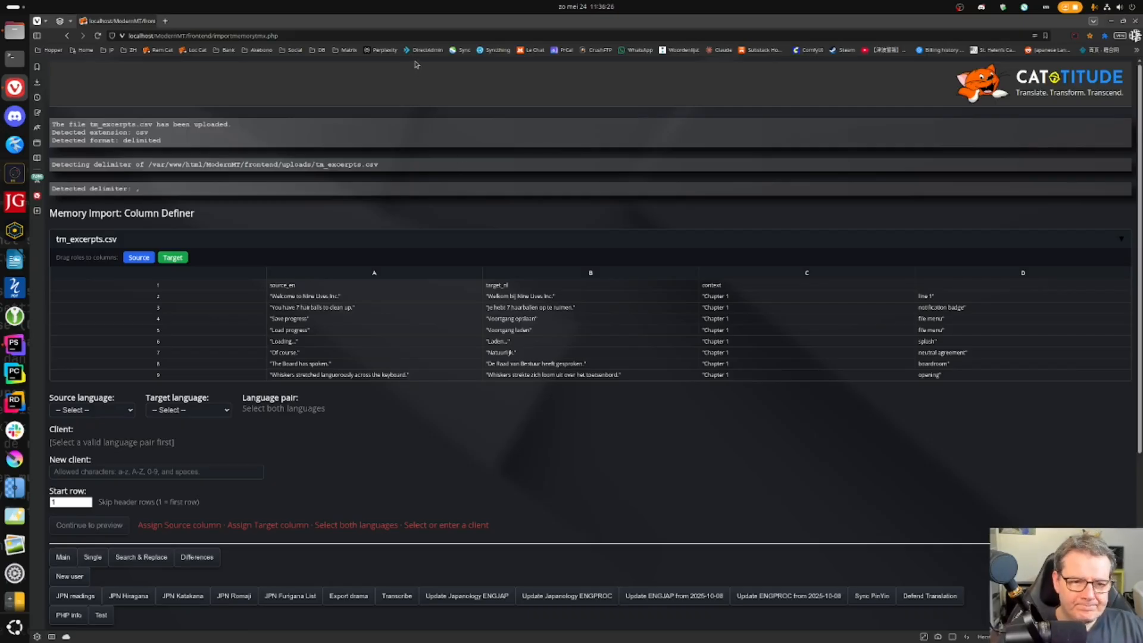
# - Map column A as English source segments and column B as Dutch target segments
pyautogui.moveTo(138, 257); pyautogui.dragTo(285, 273)
pyautogui.moveTo(187, 257); pyautogui.dragTo(567, 272)
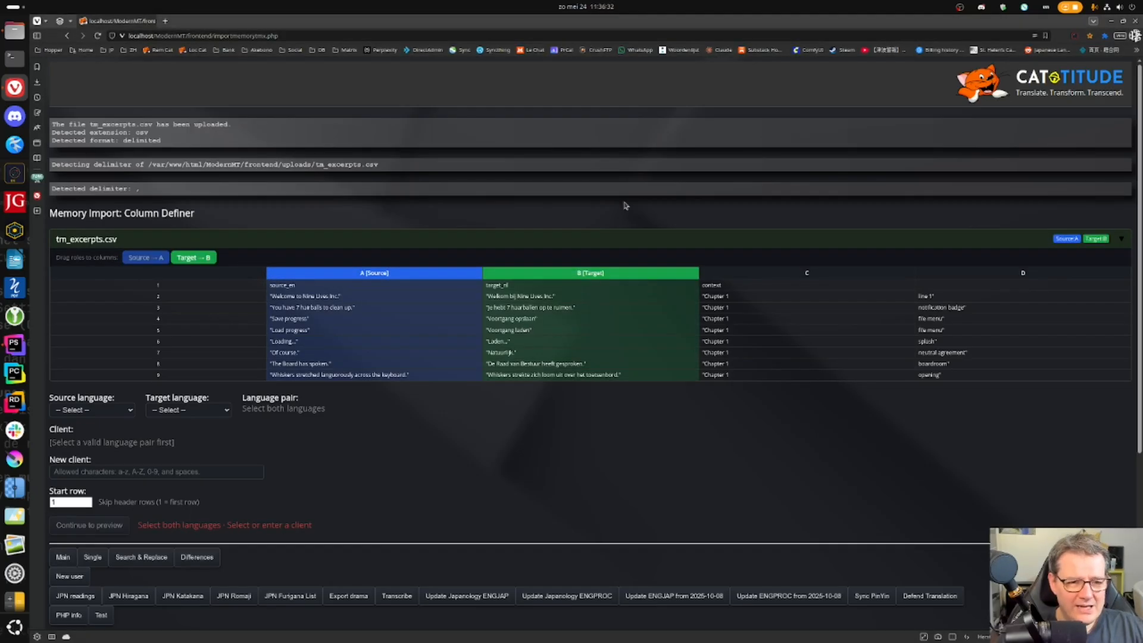
pyautogui.click(98, 411)
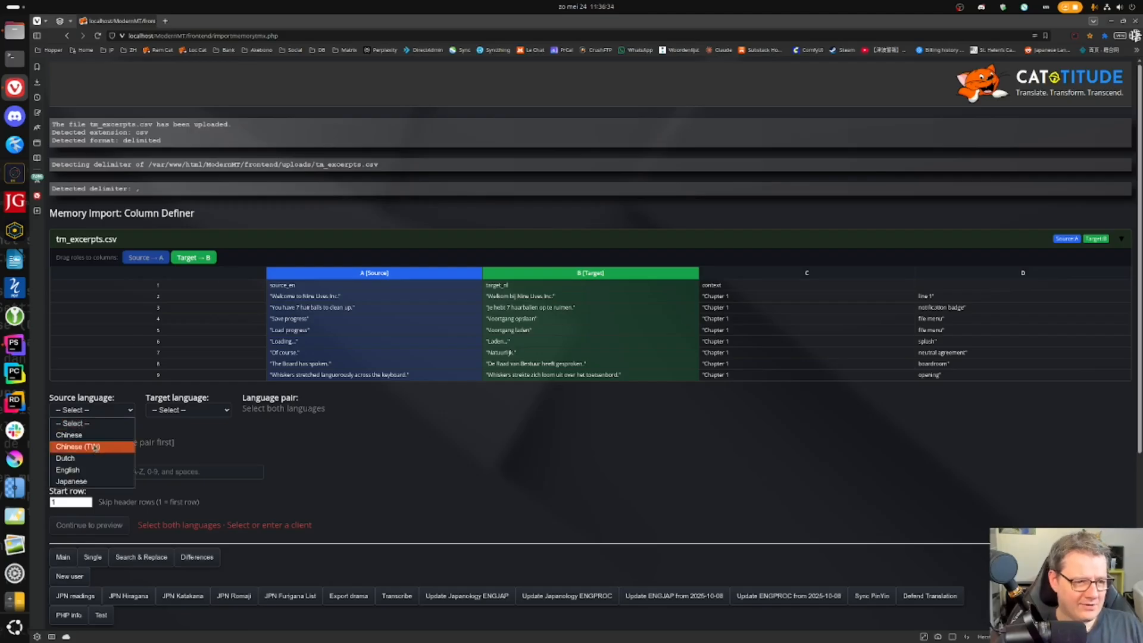
pyautogui.click(71, 469)
pyautogui.click(202, 412)
pyautogui.click(162, 458)
# - Choose client Test, set the start row to 2, and preview the rows
pyautogui.click(137, 443)
pyautogui.scroll(-10, 134, 383)
pyautogui.scroll(-15, 134, 383)
pyautogui.scroll(2, 134, 381)
pyautogui.click(112, 291)
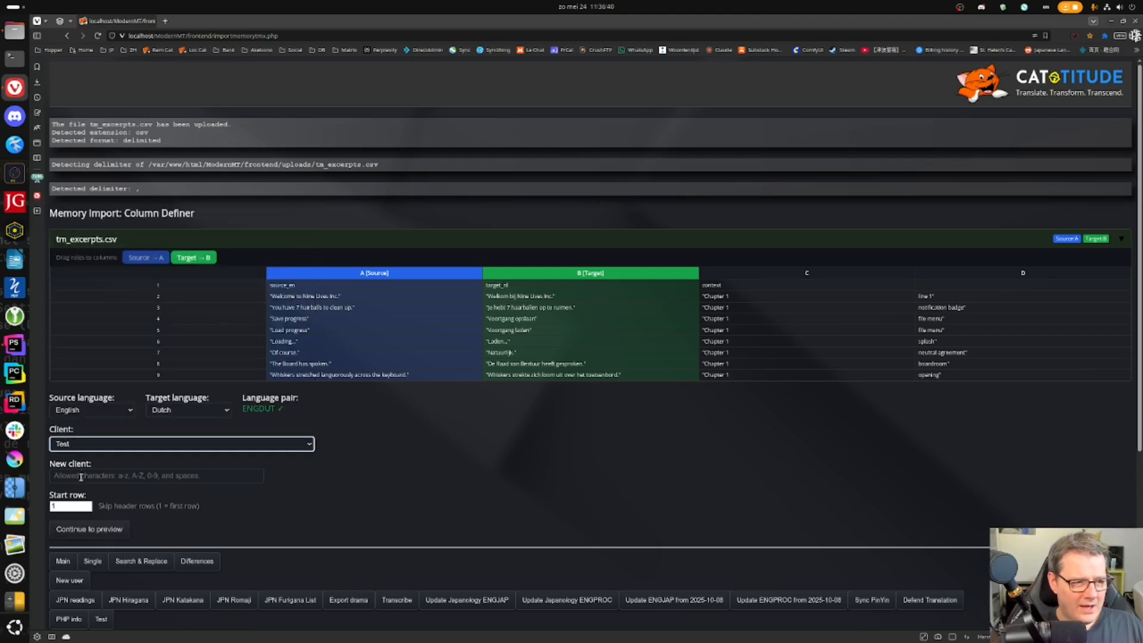
pyautogui.doubleClick(72, 505)
pyautogui.write('2')
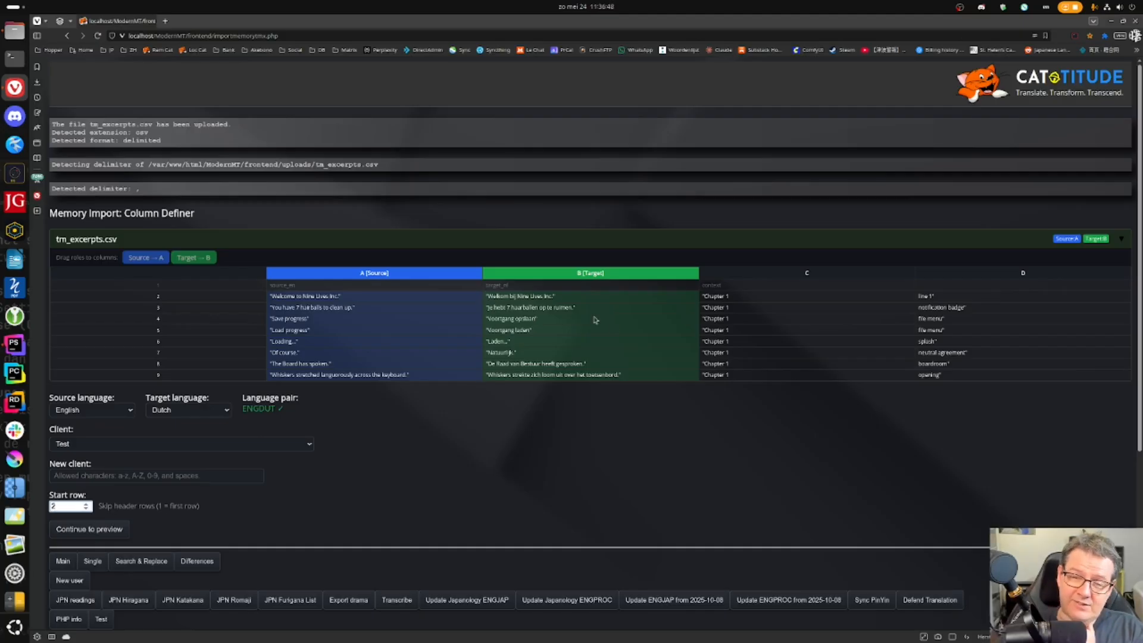
pyautogui.click(125, 529)
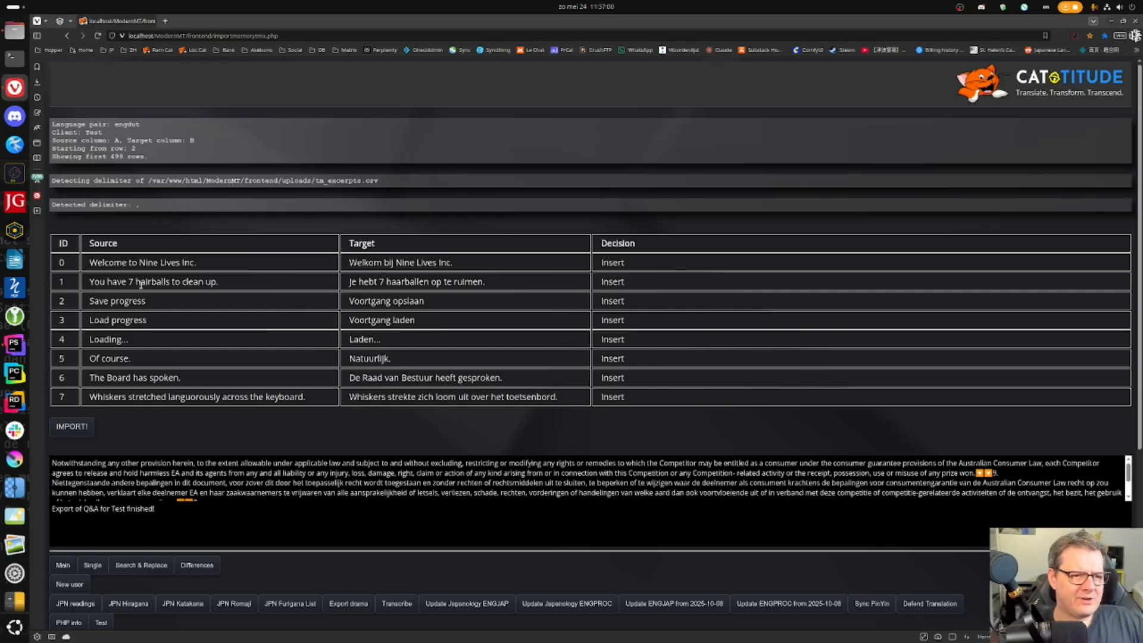
# - Import the eight previewed tm_excerpts.csv pairs into memory and return to the main page
pyautogui.click(247, 292)
pyautogui.click(357, 283)
pyautogui.click(393, 281)
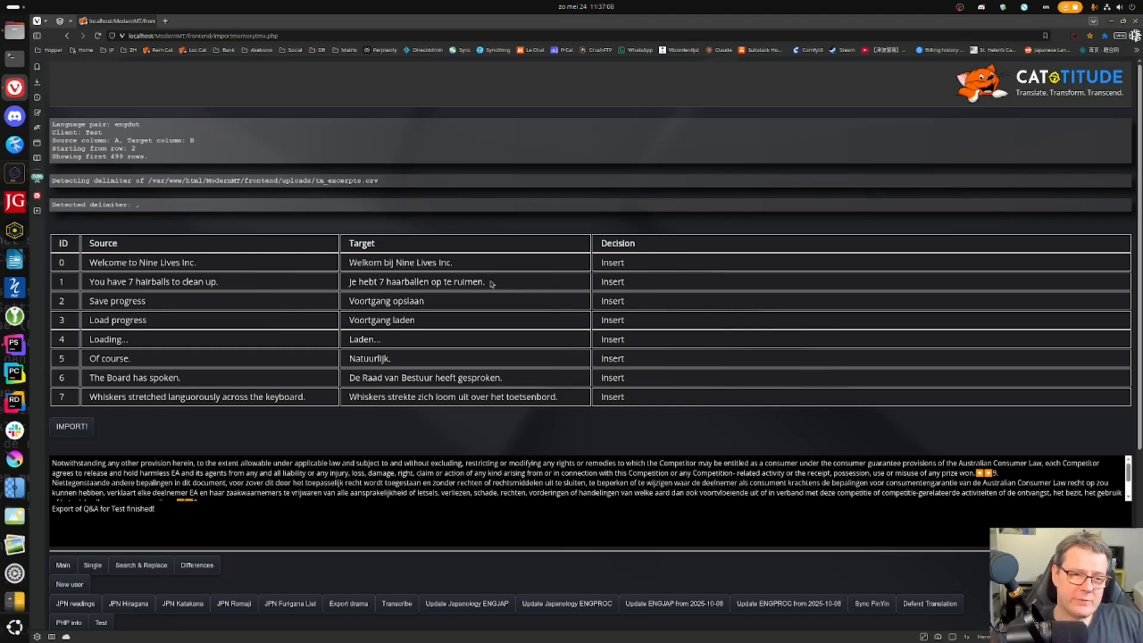
pyautogui.click(72, 426)
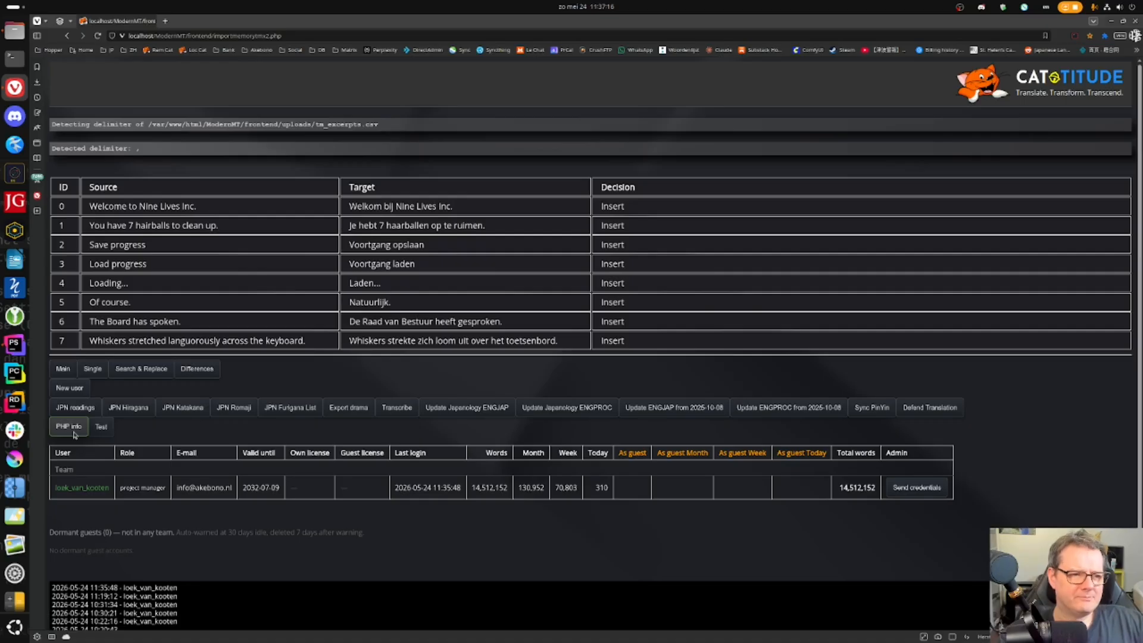
pyautogui.click(62, 368)
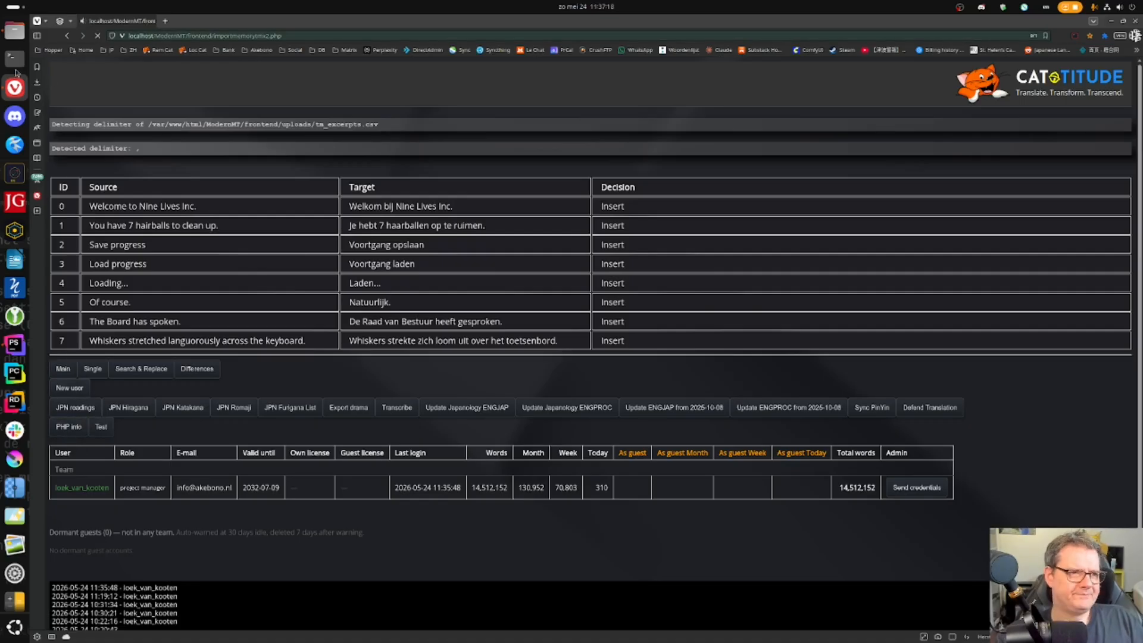
# - Paste the reference folder's path into the folder field and open it for translation
pyautogui.click(13, 28)
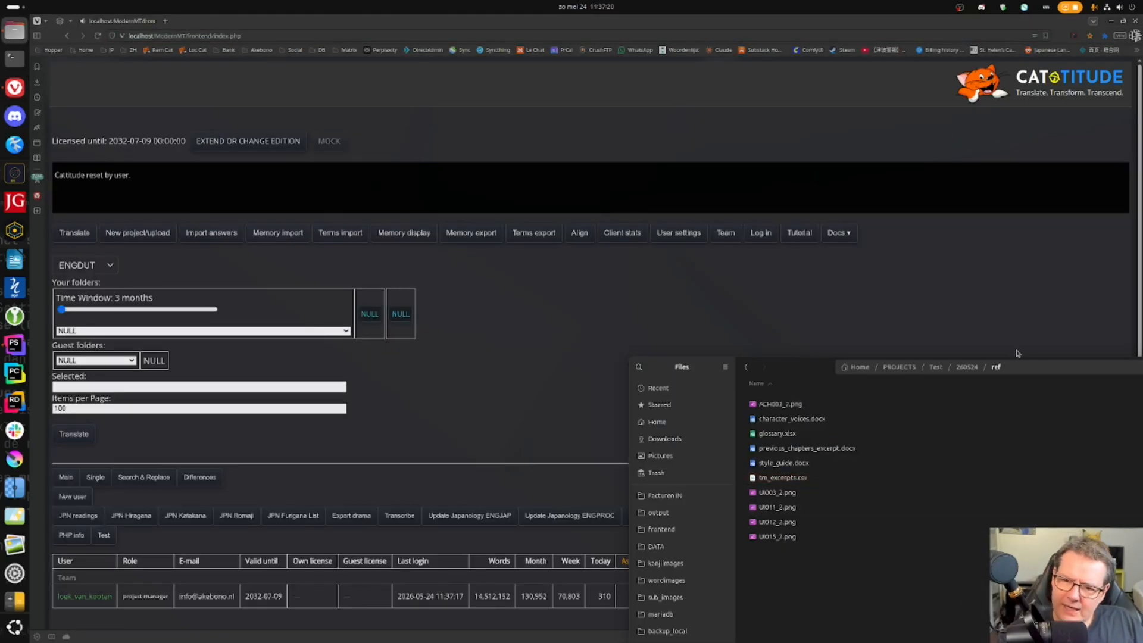
pyautogui.click(1033, 365)
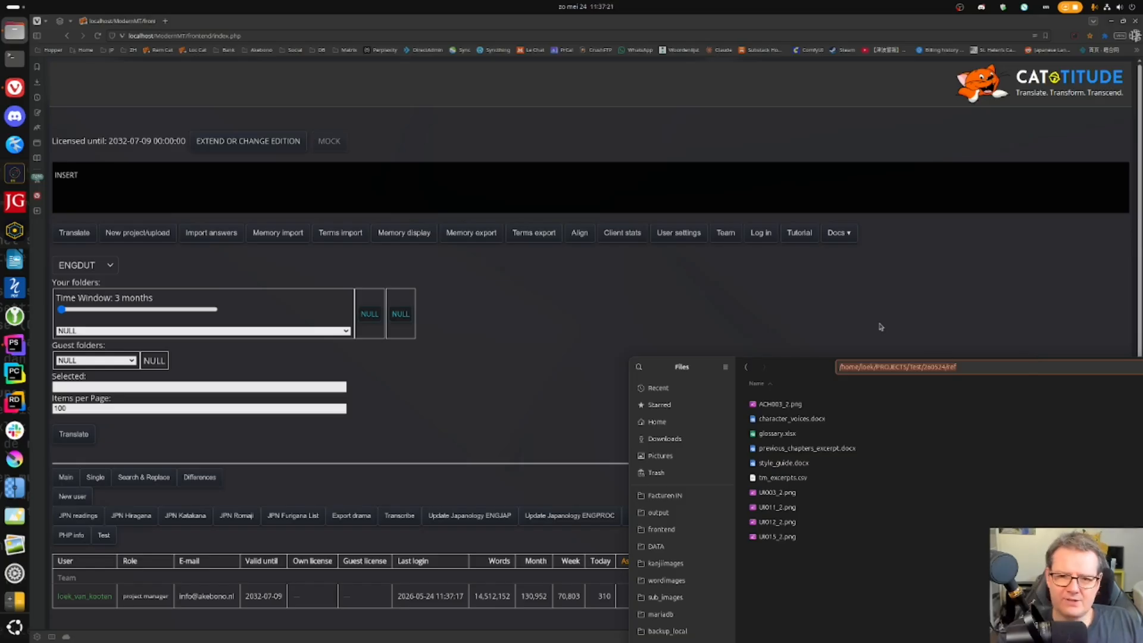
pyautogui.click(860, 348)
pyautogui.click(137, 385)
pyautogui.write('/home/loek/PROJECTS/Test/260524/ref')
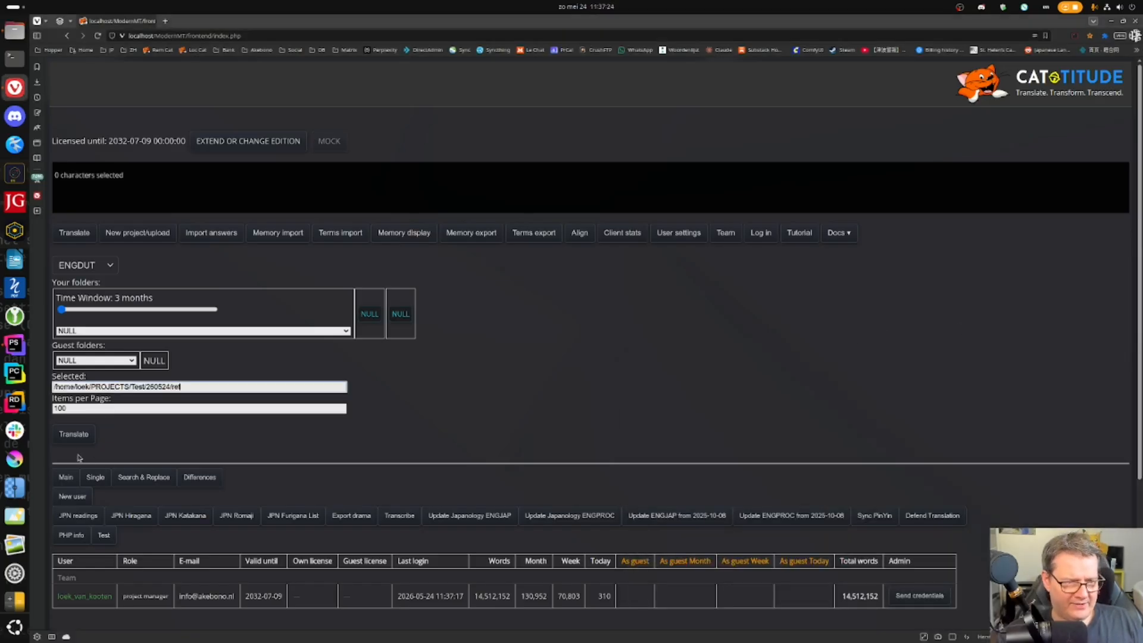
pyautogui.click(73, 434)
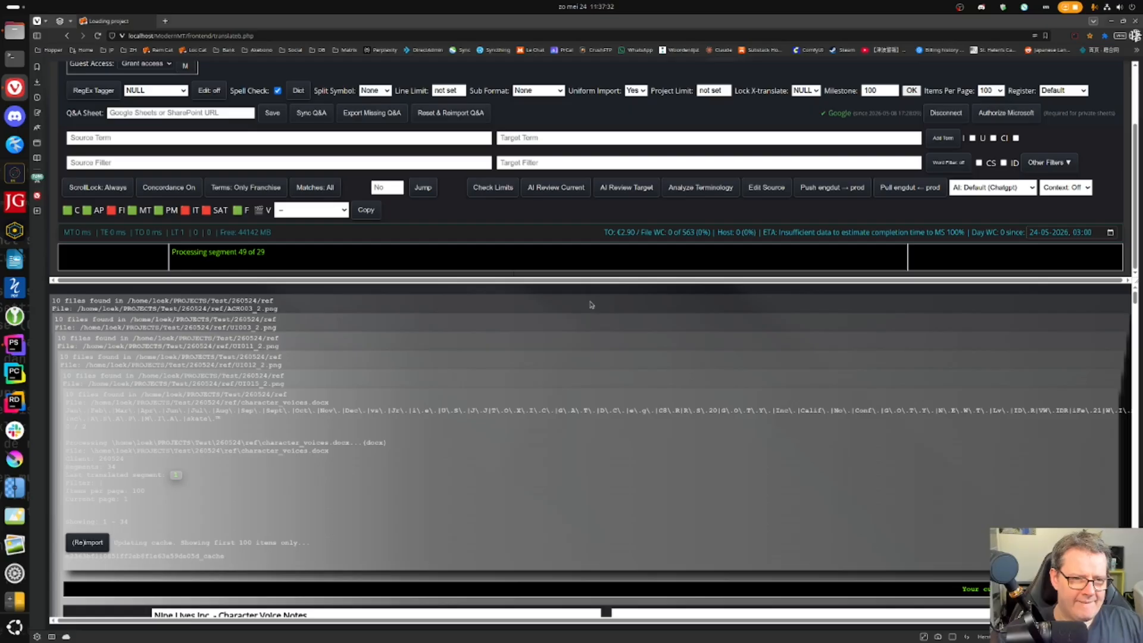
# - Paste the 260524 project folder's path on the home page and start translating it
pyautogui.click(16, 35)
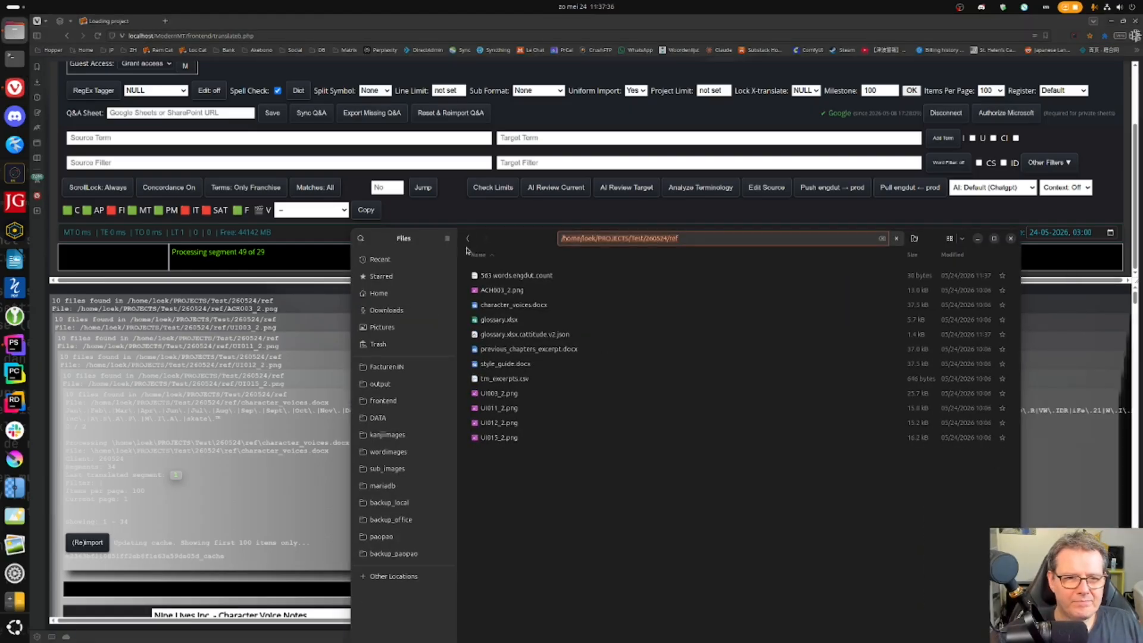
pyautogui.click(468, 238)
pyautogui.click(713, 237)
pyautogui.hotkey('ctrl', 'c')
pyautogui.scroll(2, 179, 155)
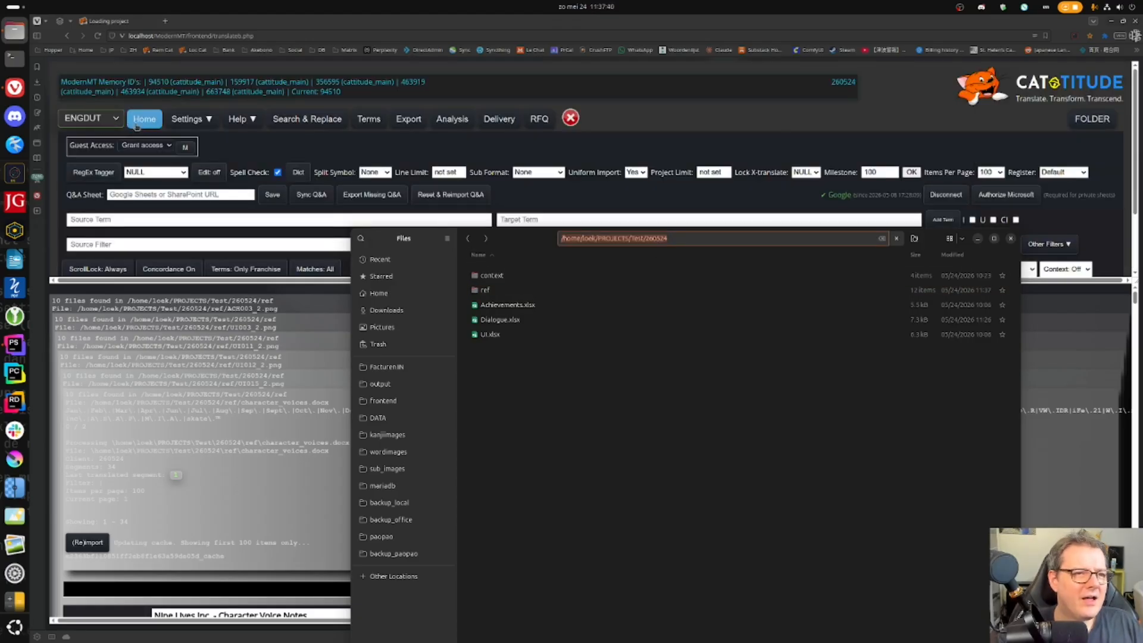
pyautogui.click(143, 120)
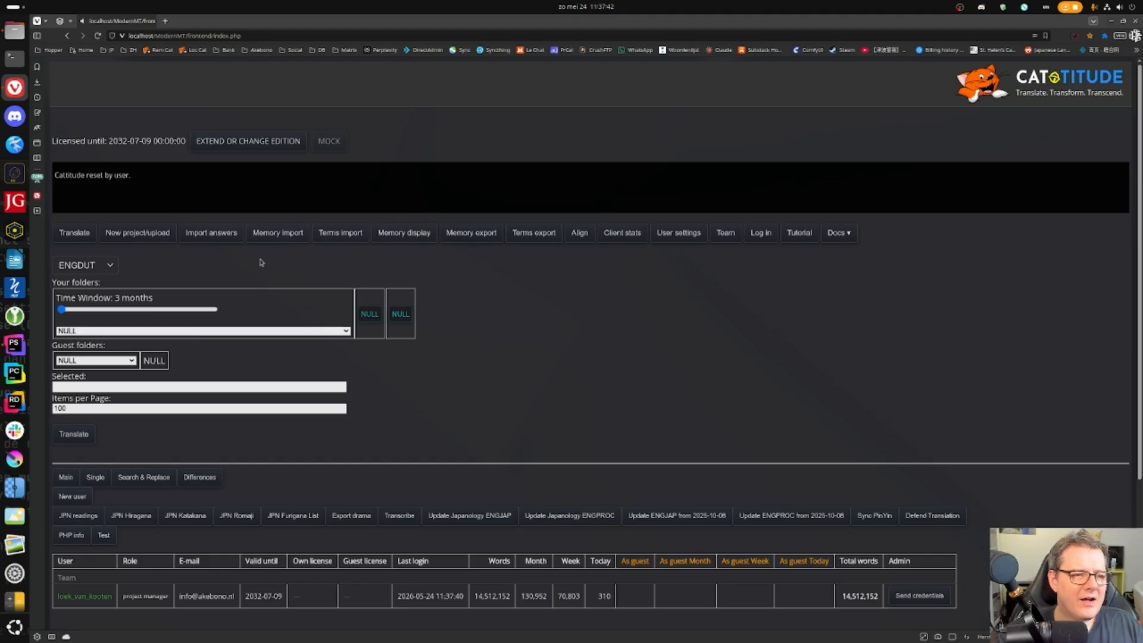
pyautogui.hotkey('ctrl', 'v')
pyautogui.click(75, 435)
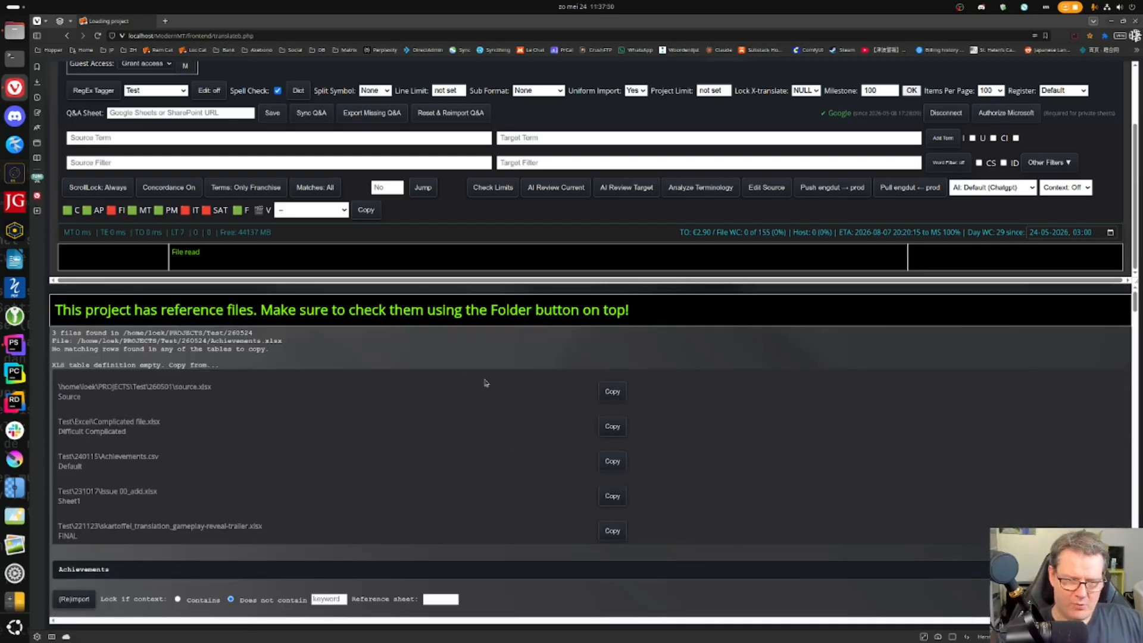
# - Map Achievements columns: A StringID, B English source, C context, D Dutch target
pyautogui.scroll(-3, 409, 342)
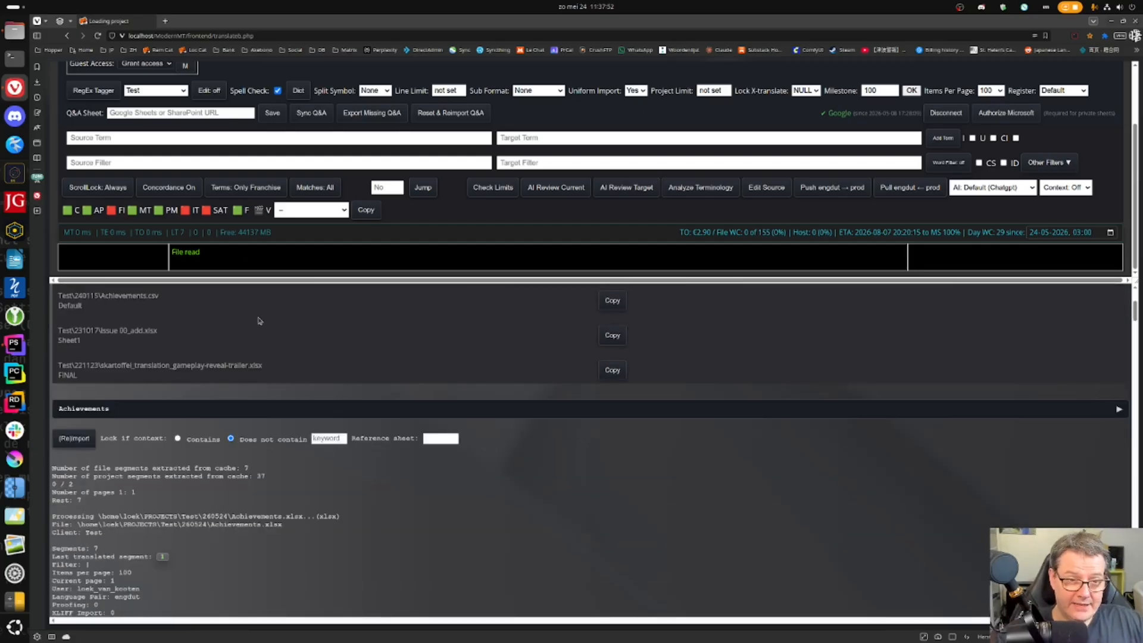
pyautogui.click(1118, 410)
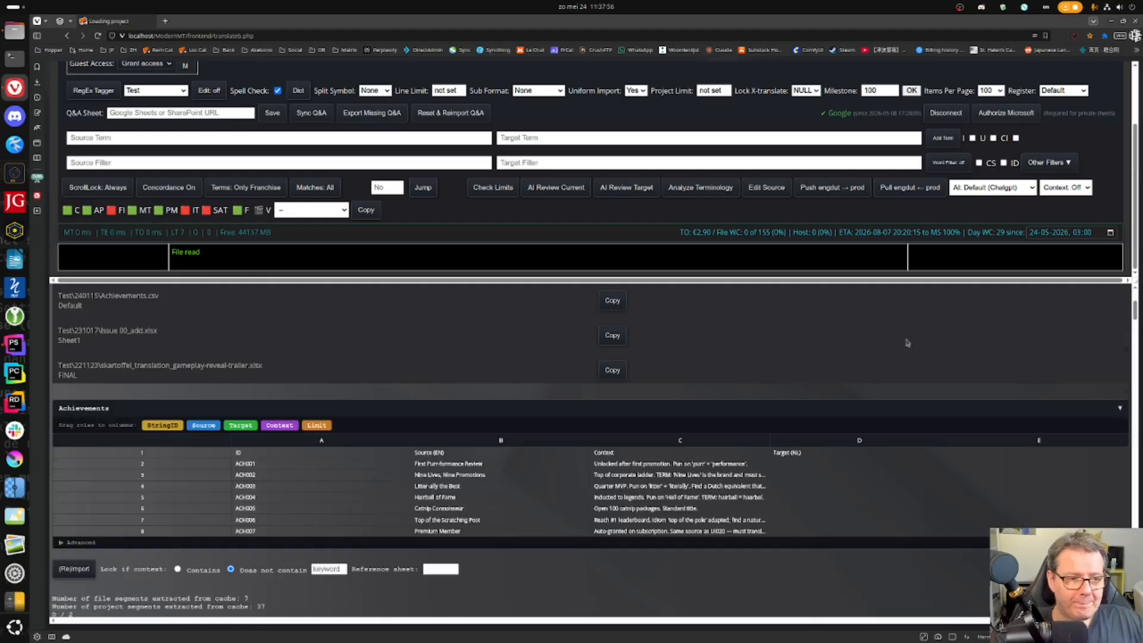
pyautogui.scroll(-1, 881, 333)
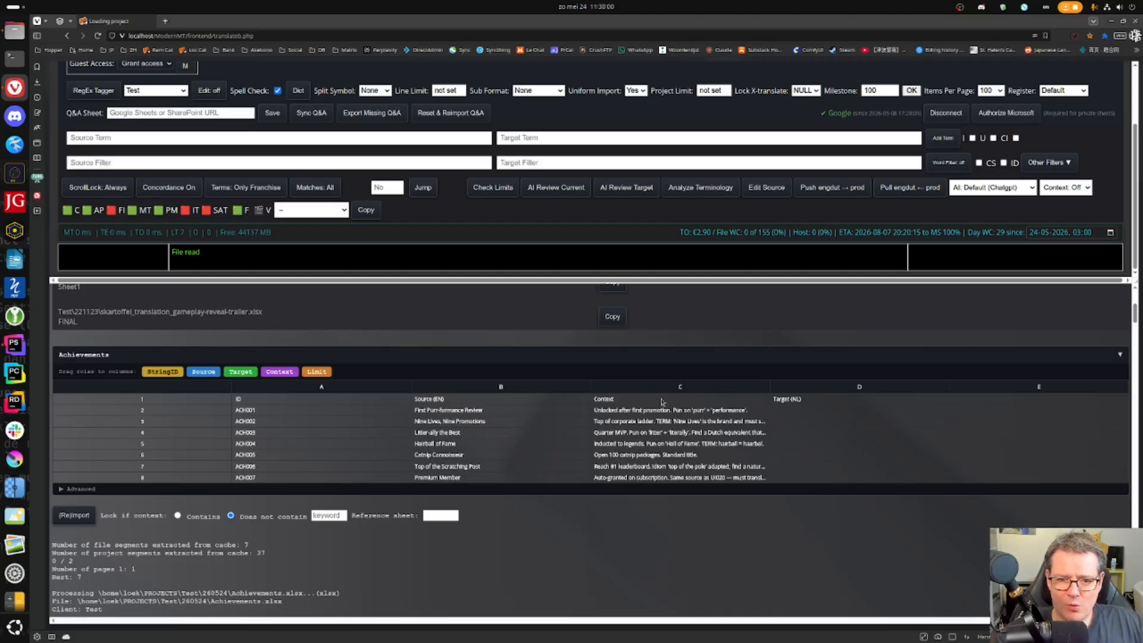
pyautogui.moveTo(156, 371); pyautogui.dragTo(298, 389)
pyautogui.moveTo(218, 371); pyautogui.dragTo(446, 387)
pyautogui.moveTo(271, 372); pyautogui.dragTo(822, 392)
pyautogui.moveTo(328, 373); pyautogui.dragTo(703, 390)
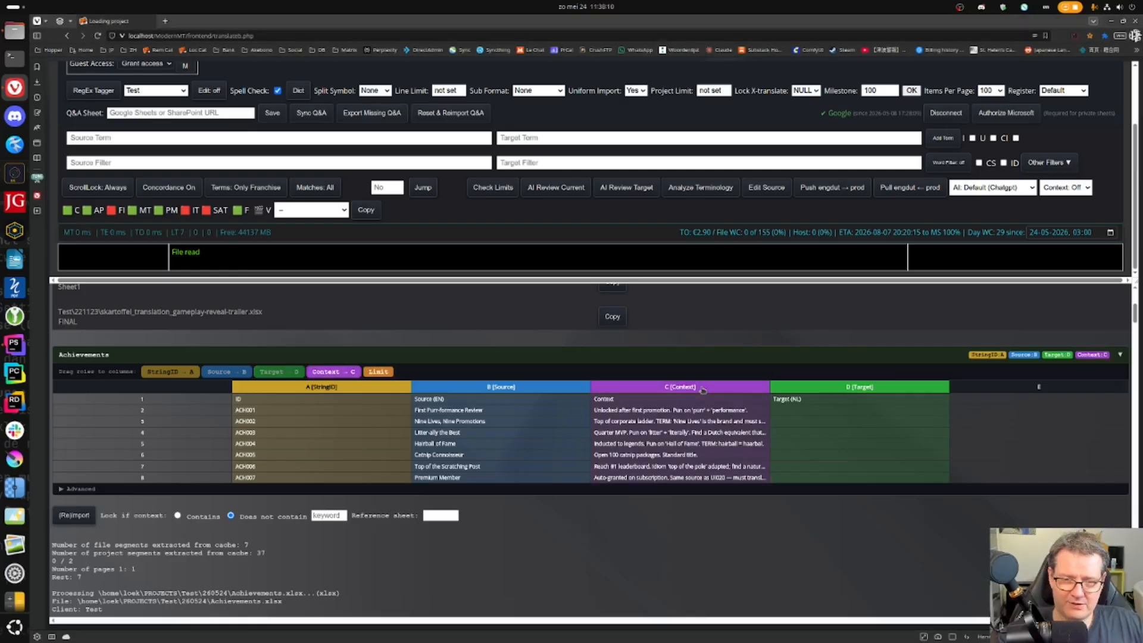
# - Set the Achievements starting row to 2 and (re)import its segments
pyautogui.click(60, 490)
pyautogui.click(115, 505)
pyautogui.write('2')
pyautogui.press('Tab')
pyautogui.scroll(-1, 675, 352)
pyautogui.scroll(-2, 662, 417)
pyautogui.scroll(3, 662, 417)
pyautogui.click(1122, 356)
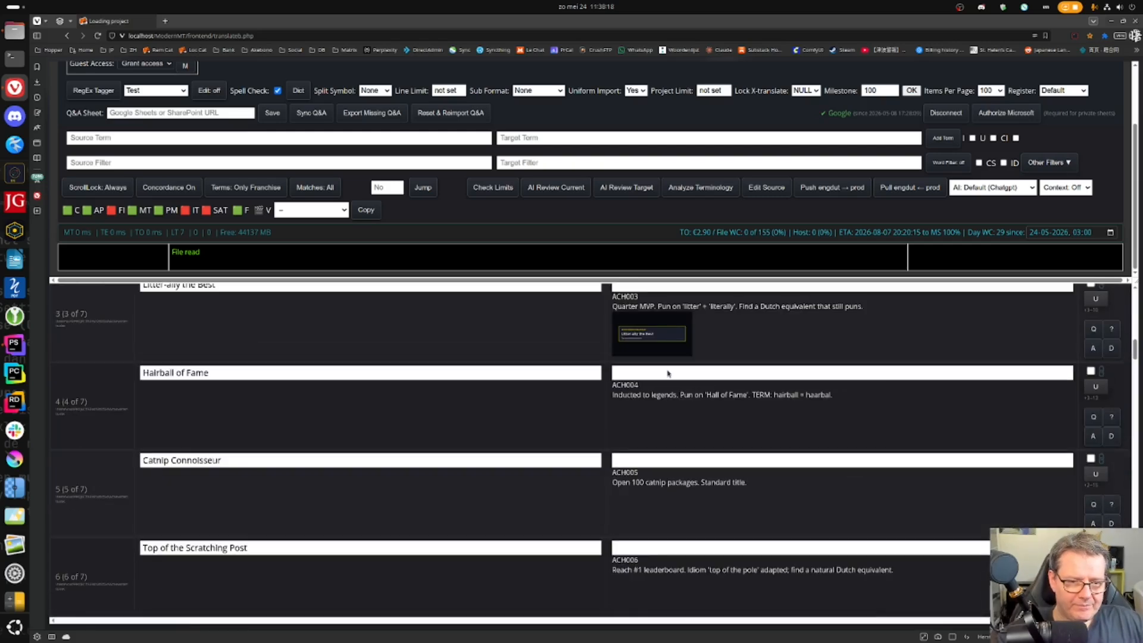
# - Map Dialogue columns: A StringID, B source, C speaker and D as context, E Dutch target
pyautogui.scroll(-1, 667, 379)
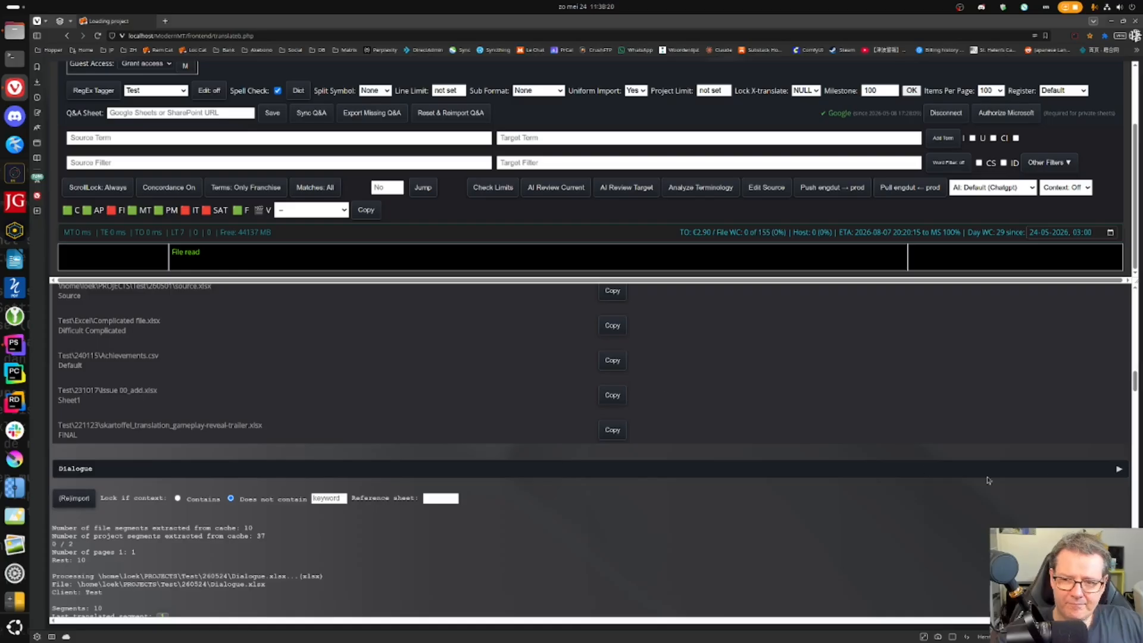
pyautogui.click(1118, 469)
pyautogui.scroll(-2, 1071, 386)
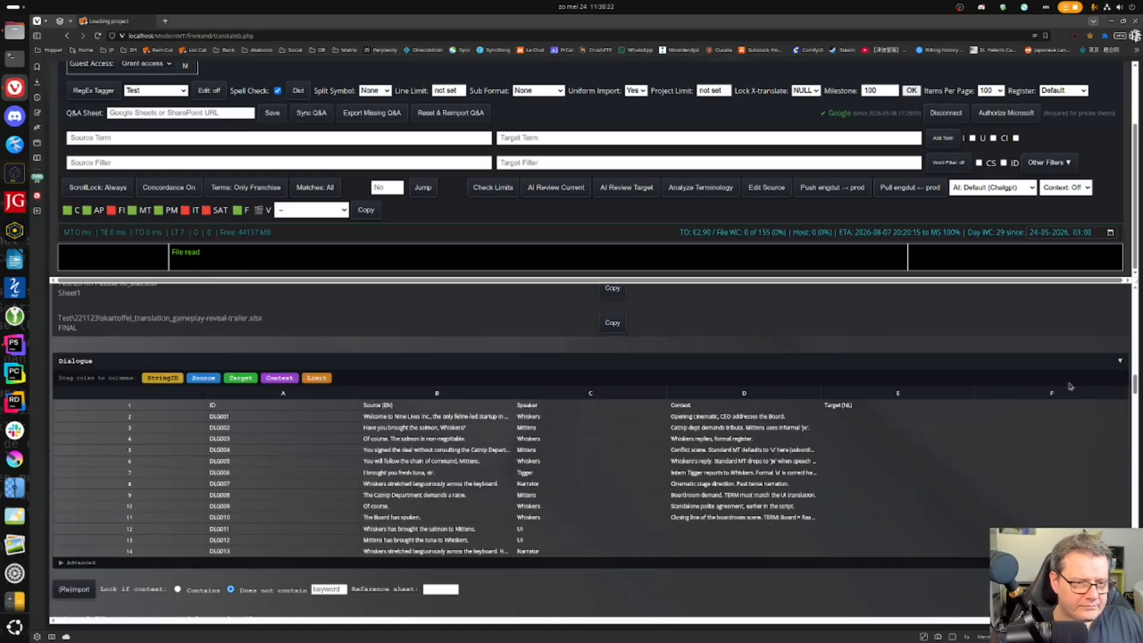
pyautogui.moveTo(156, 378); pyautogui.dragTo(417, 393)
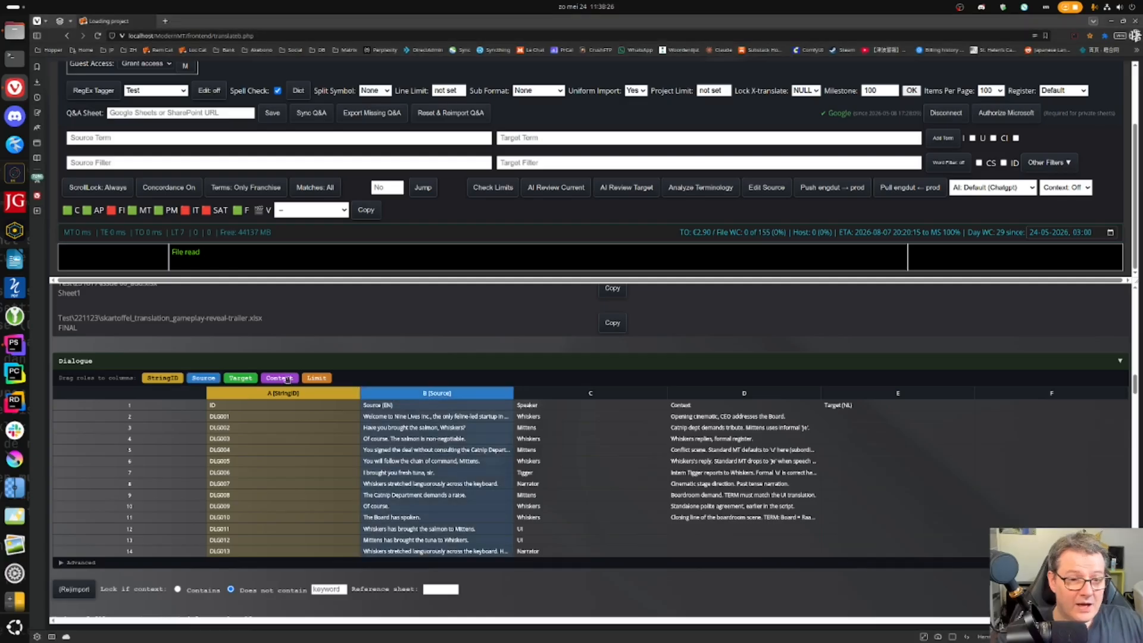
pyautogui.moveTo(280, 379); pyautogui.dragTo(551, 400)
pyautogui.moveTo(281, 379); pyautogui.dragTo(738, 395)
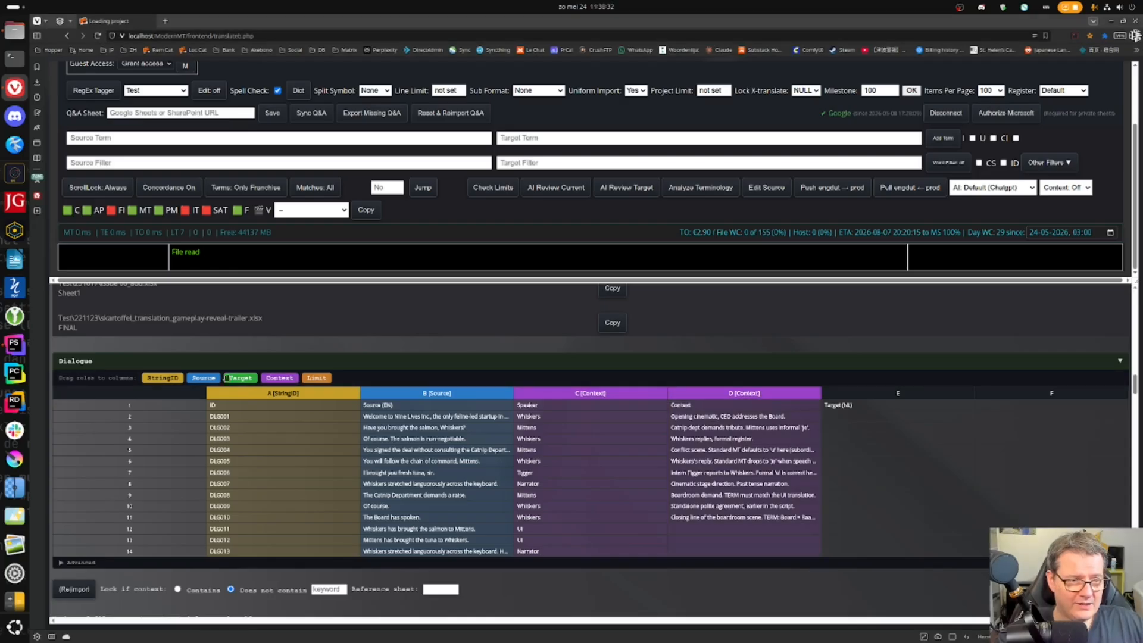
pyautogui.moveTo(240, 378); pyautogui.dragTo(863, 390)
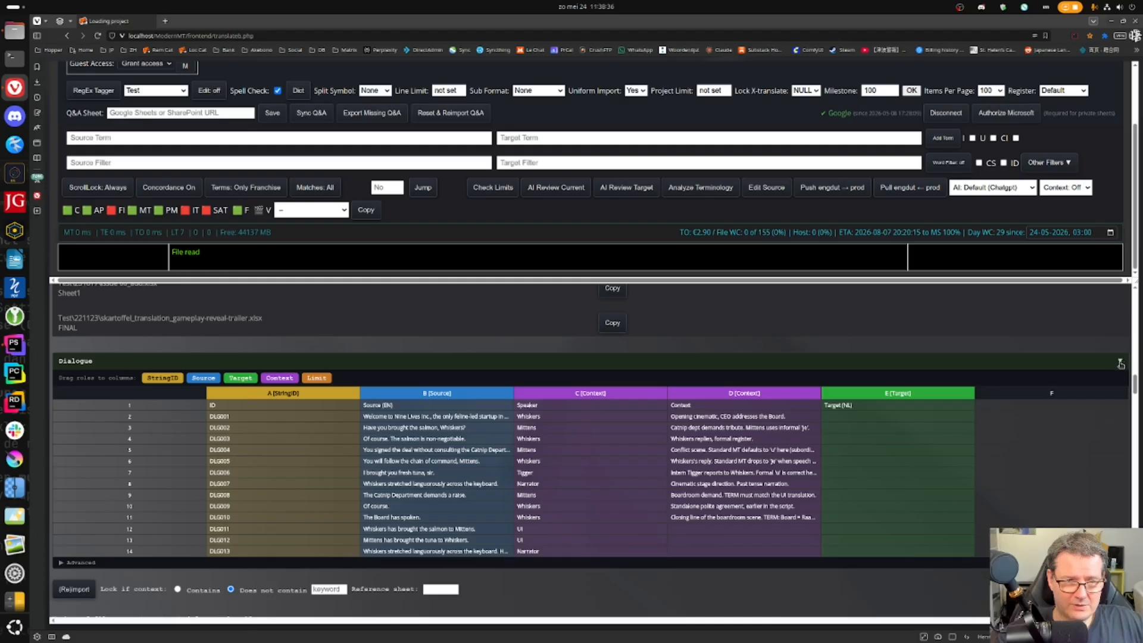
# - Set the Dialogue starting row to 2 and import its lines
pyautogui.click(62, 563)
pyautogui.click(122, 575)
pyautogui.write('2')
pyautogui.press('Tab')
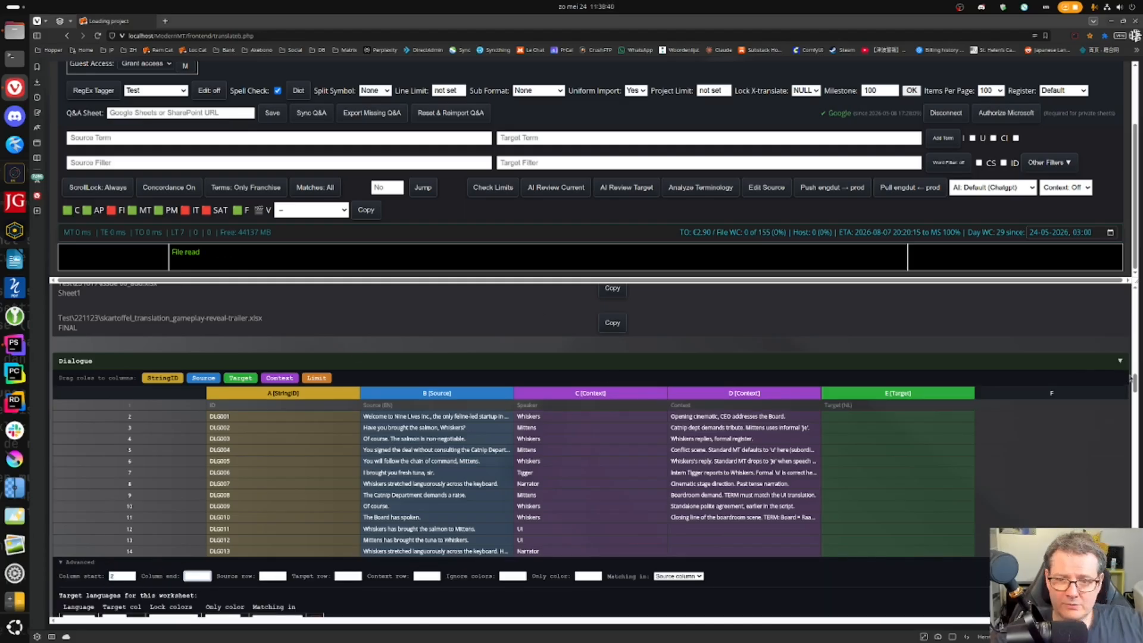
pyautogui.click(1120, 360)
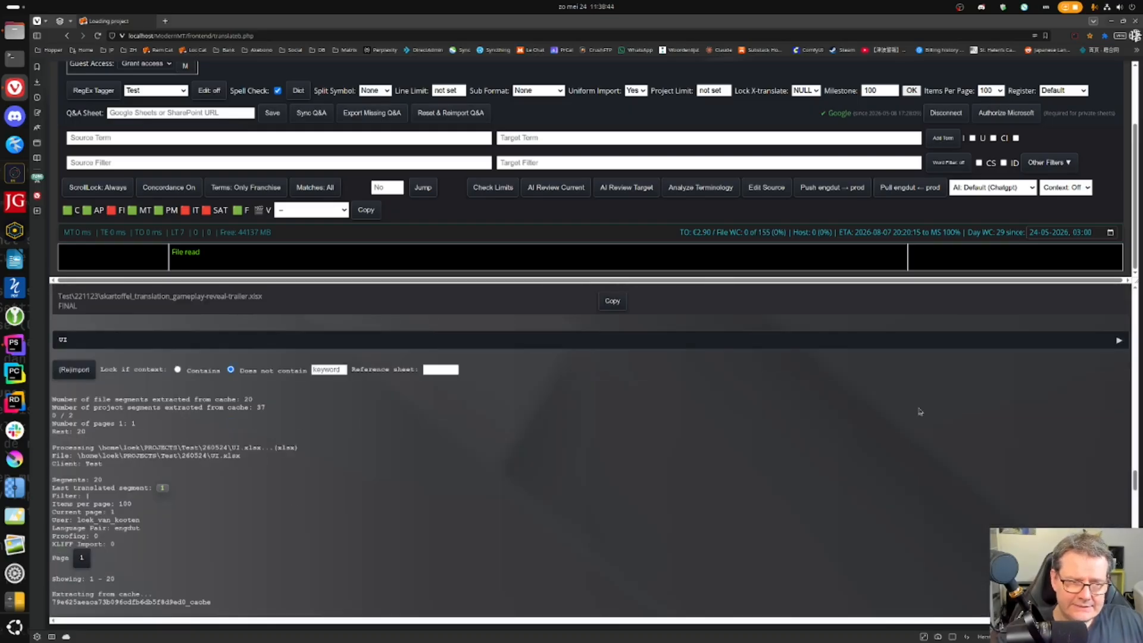
# - Map UI columns A StringID, B English source, C context, E Dutch target, then reimport the project
pyautogui.click(1119, 341)
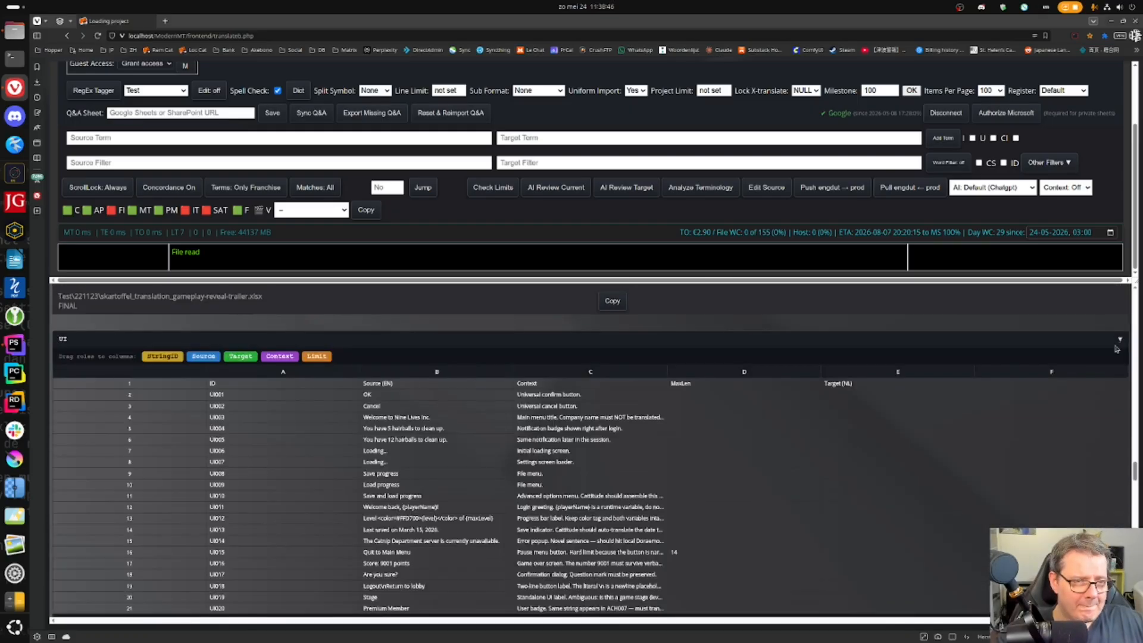
pyautogui.moveTo(162, 356); pyautogui.dragTo(429, 370)
pyautogui.moveTo(278, 357); pyautogui.dragTo(539, 370)
pyautogui.moveTo(316, 355); pyautogui.dragTo(713, 377)
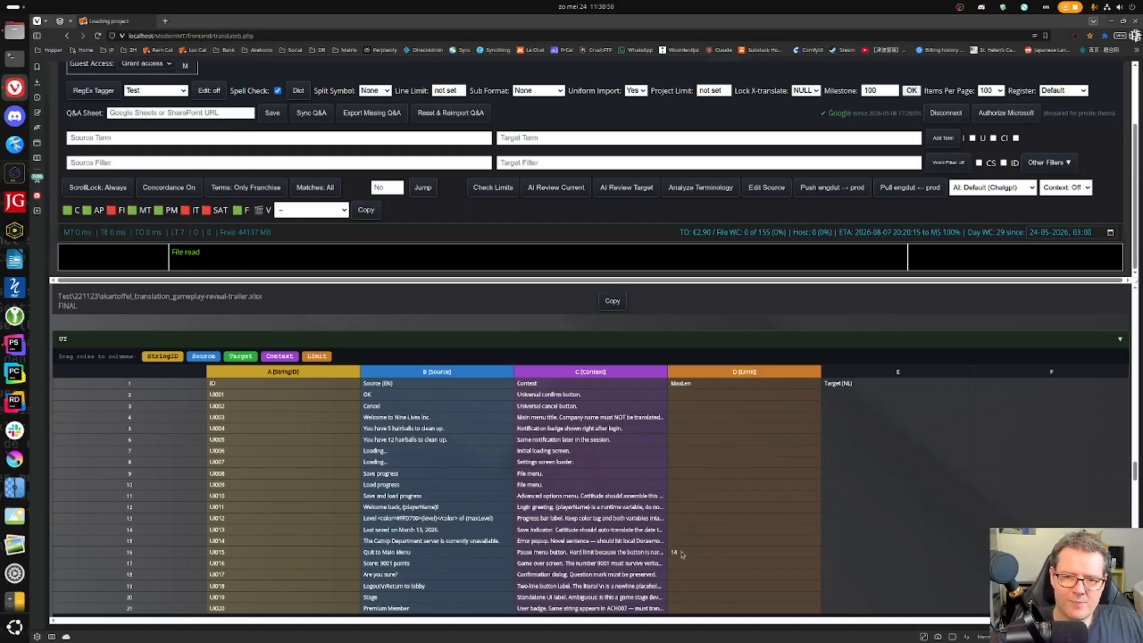
pyautogui.moveTo(240, 356); pyautogui.dragTo(853, 375)
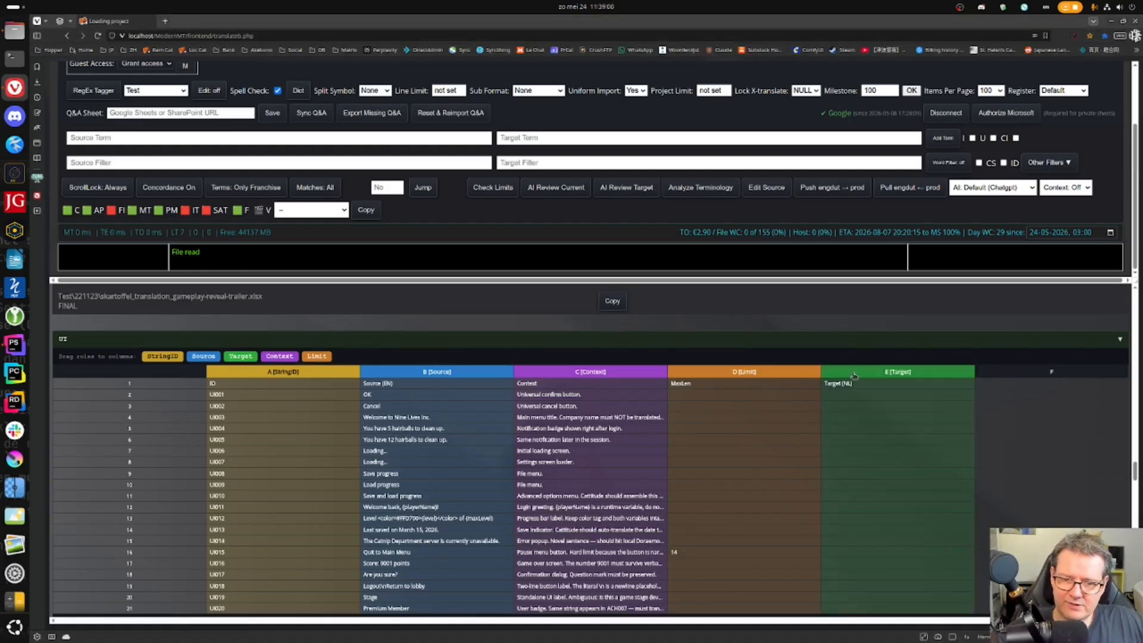
pyautogui.click(1120, 339)
pyautogui.click(90, 375)
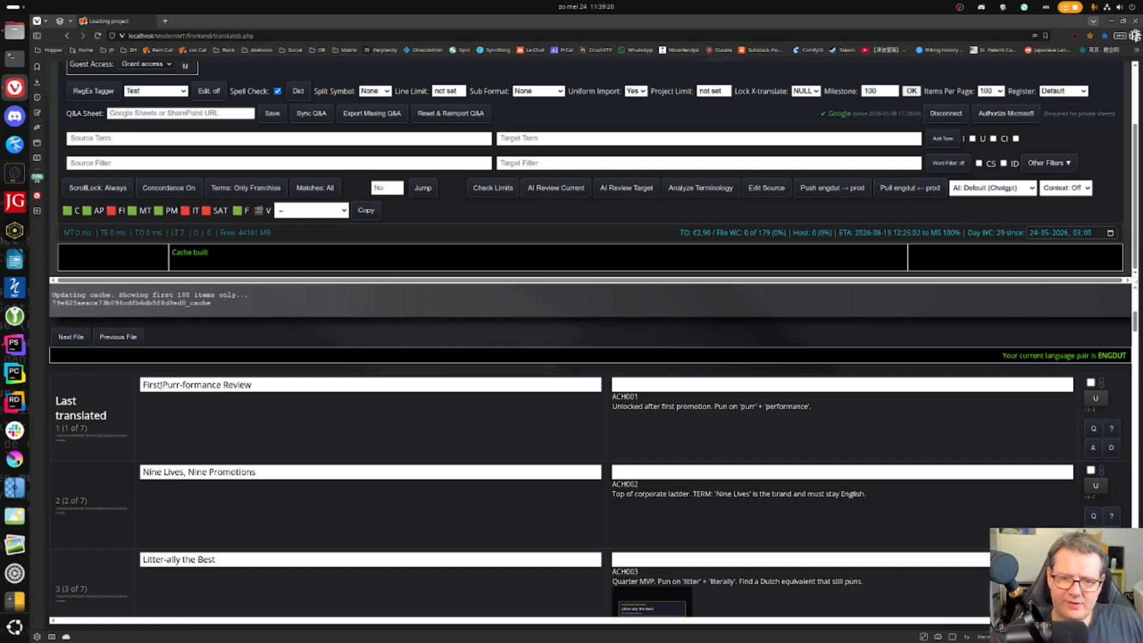
# - Translate the first achievement as 'Eerste Purrr-formancebeoordeling' with the GPT suggestion
pyautogui.click(744, 385)
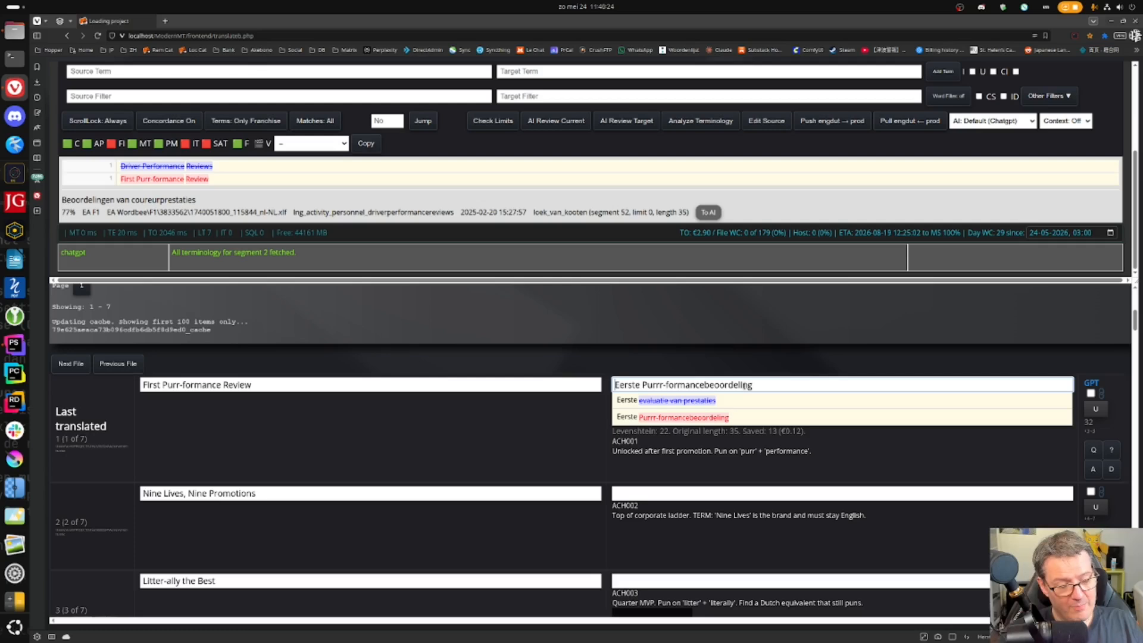
# - Reset the first segment's translation and bring up its AI Segment Explanation
pyautogui.click(744, 385)
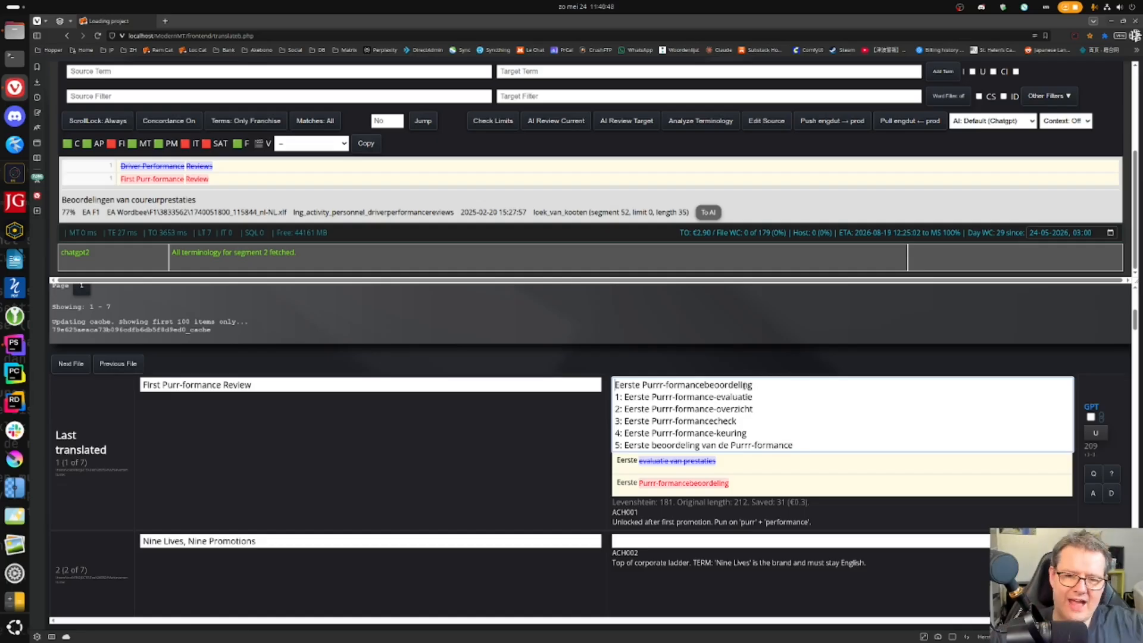
pyautogui.click(1113, 474)
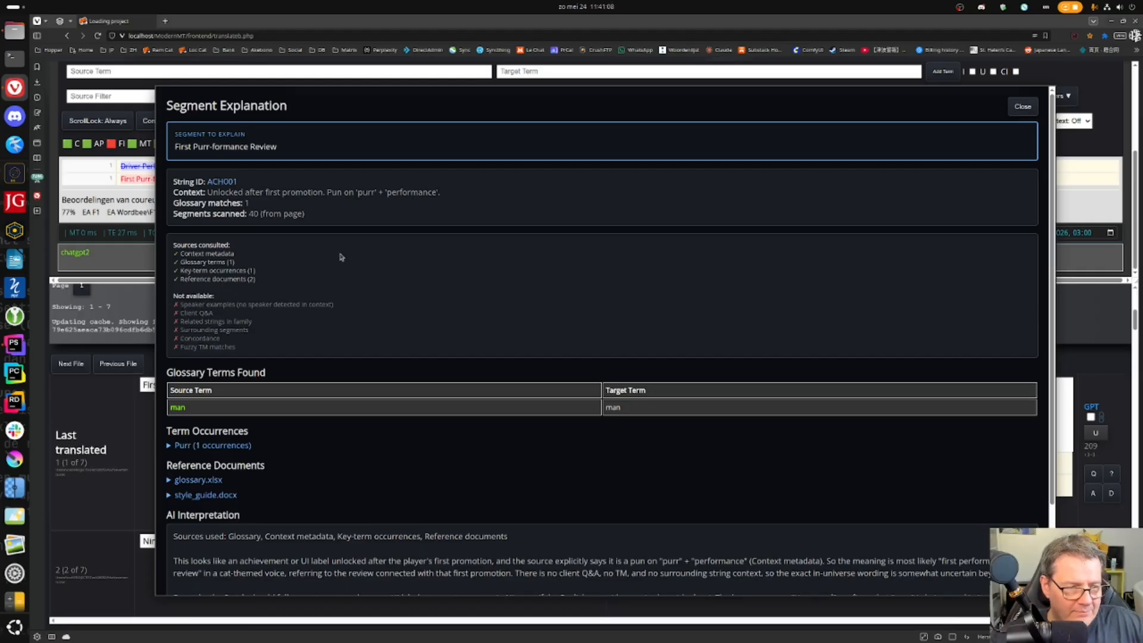
# - Read down the AI interpretation and select its suggestion 'Eerste spinnelingsgesprek'
pyautogui.scroll(-1, 343, 262)
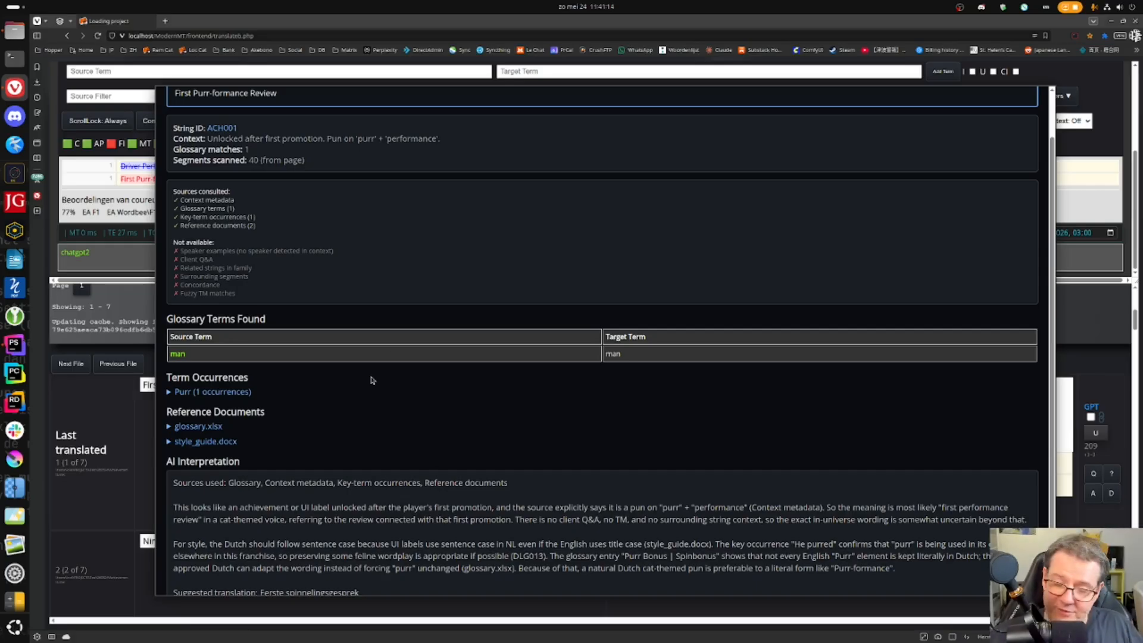
pyautogui.scroll(-1, 352, 239)
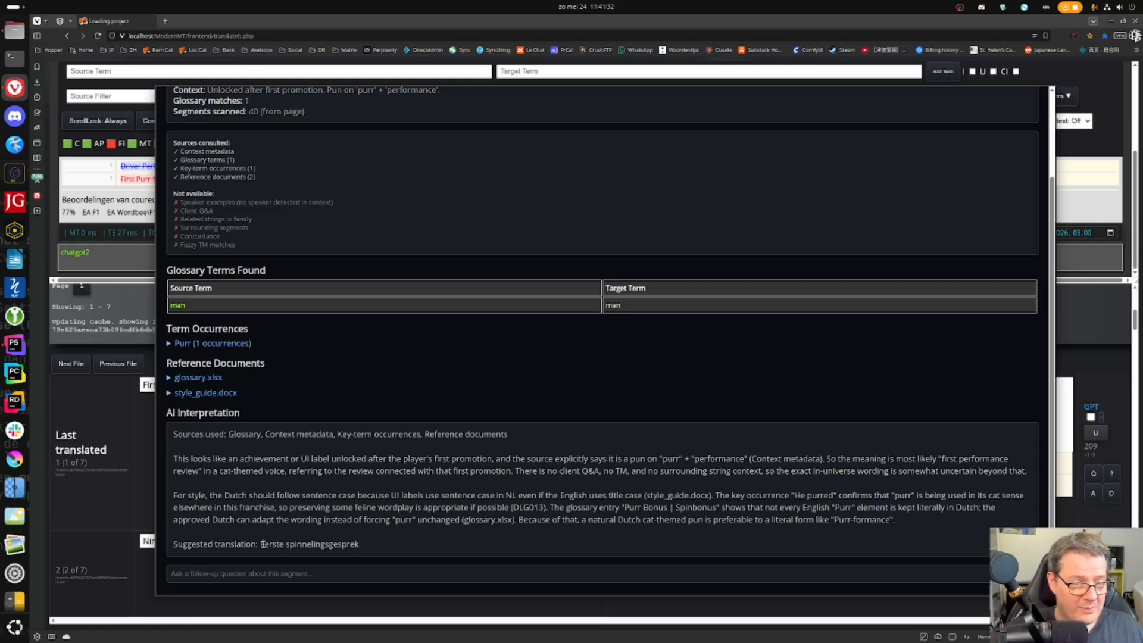
pyautogui.moveTo(260, 544); pyautogui.dragTo(375, 558)
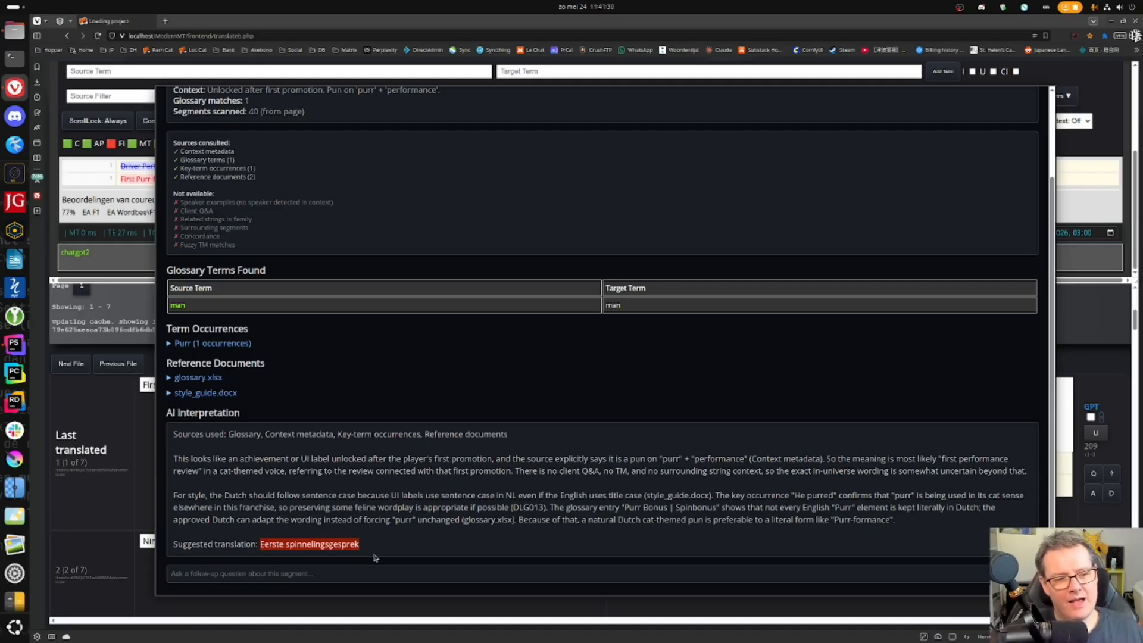
# - Ask the AI for 25 freely translated, creative Dutch options, since 'Spinnelingsgesprek' means nothing
pyautogui.click(330, 573)
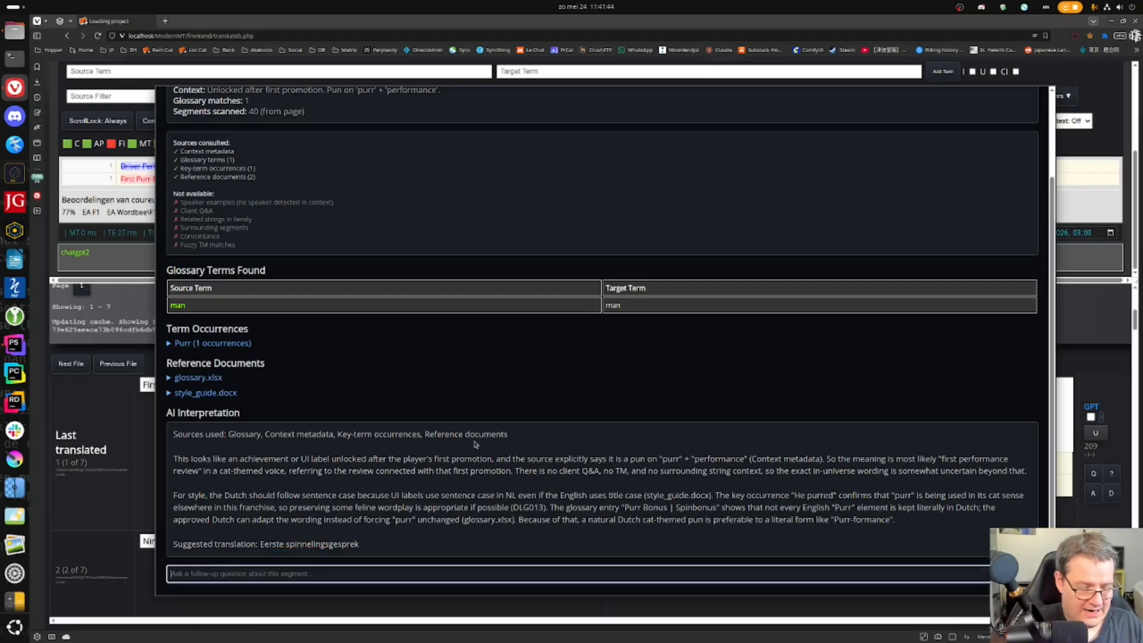
pyautogui.write('Spinn')
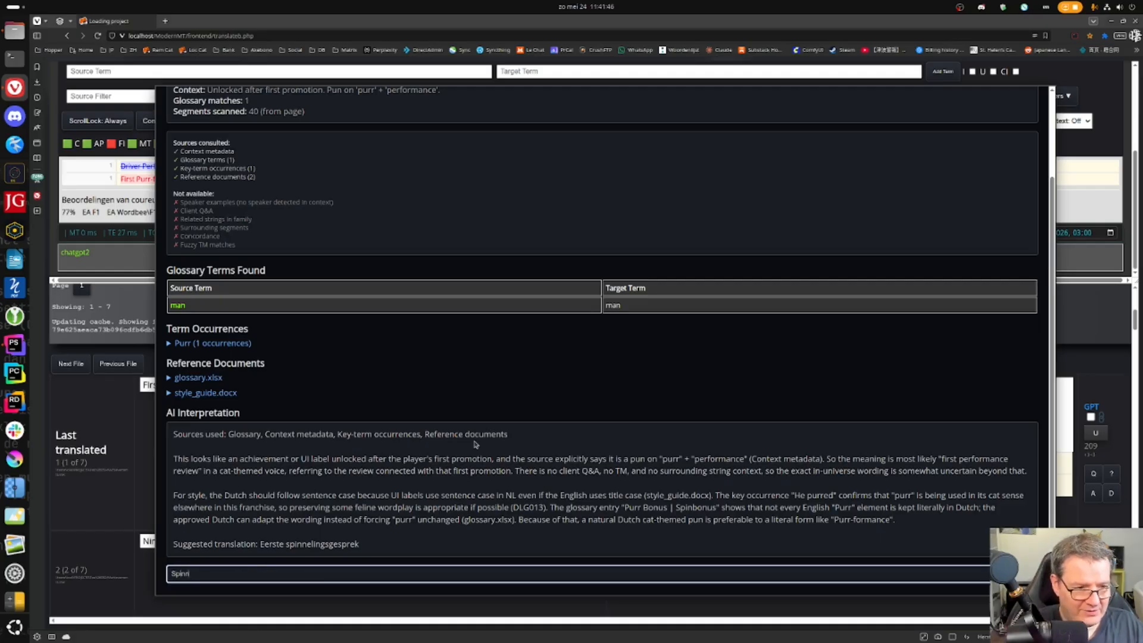
pyautogui.write('elingsgesprek mea')
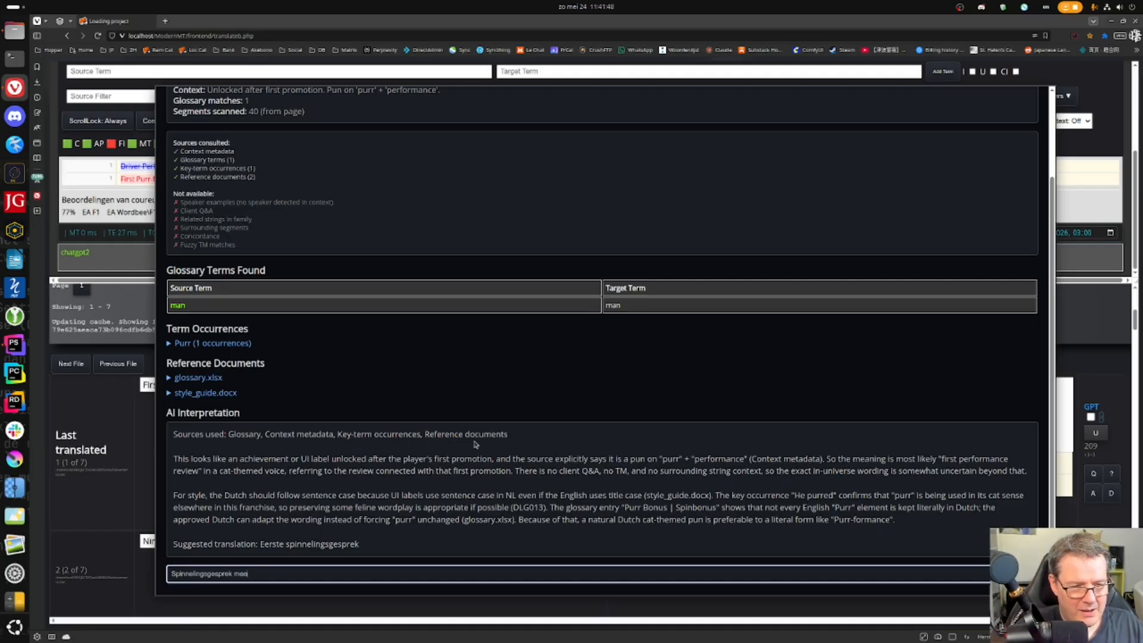
pyautogui.write('ns absolutely nothing in Dutch. COme up with better ideas')
pyautogui.press('BackSpace')
pyautogui.write('o')
pyautogui.press('End')
pyautogui.press('BackSpace')
pyautogui.write('and give me 25 cv')
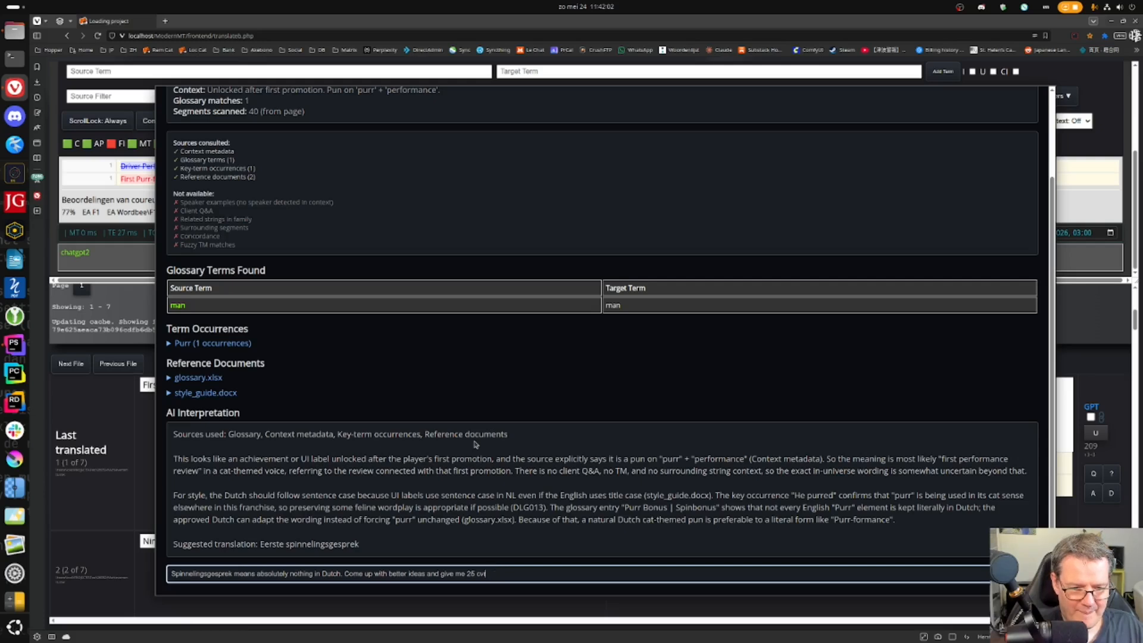
pyautogui.write('reatireative')
pyautogui.press('BackSpace')
pyautogui.press('BackSpace')
pyautogui.press('BackSpace')
pyautogui.press('BackSpace')
pyautogui.press('BackSpace')
pyautogui.press('BackSpace')
pyautogui.press('BackSpace')
pyautogui.write('reative')
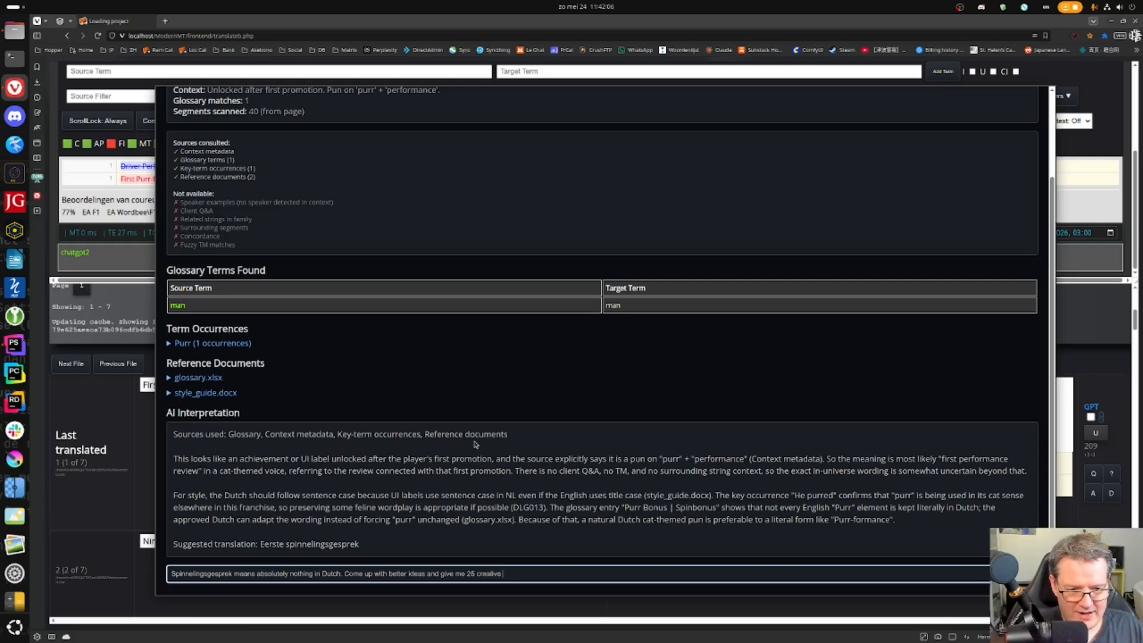
pyautogui.write(' option')
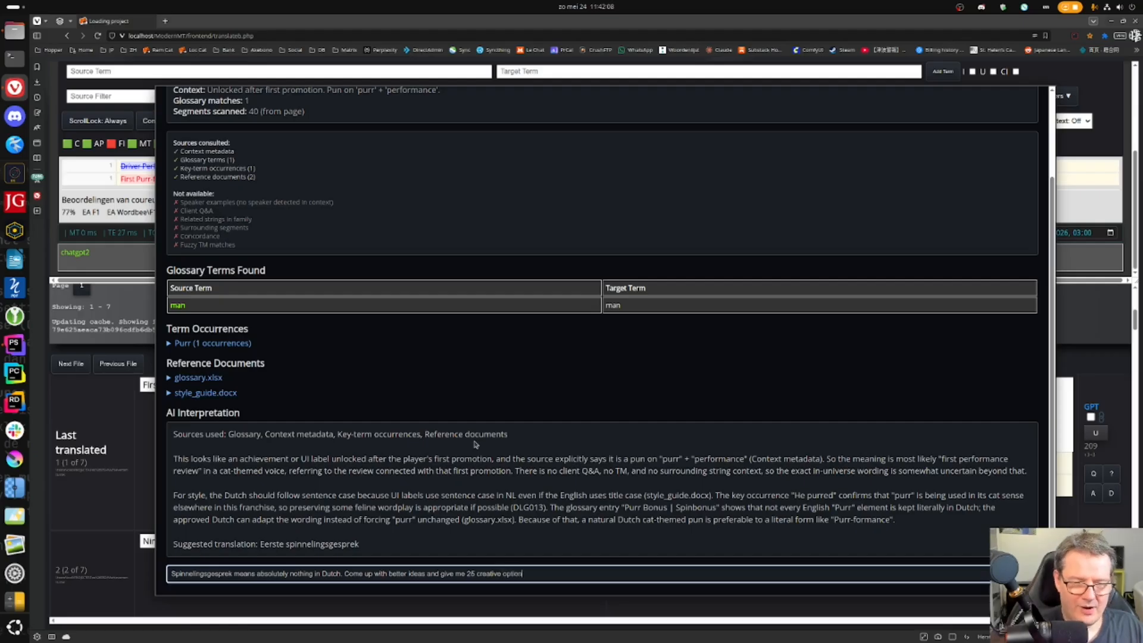
pyautogui.write('s. Meaning is not important, as long as the')
pyautogui.press('BackSpace')
pyautogui.press('BackSpace')
pyautogui.write('the translation fits the context')
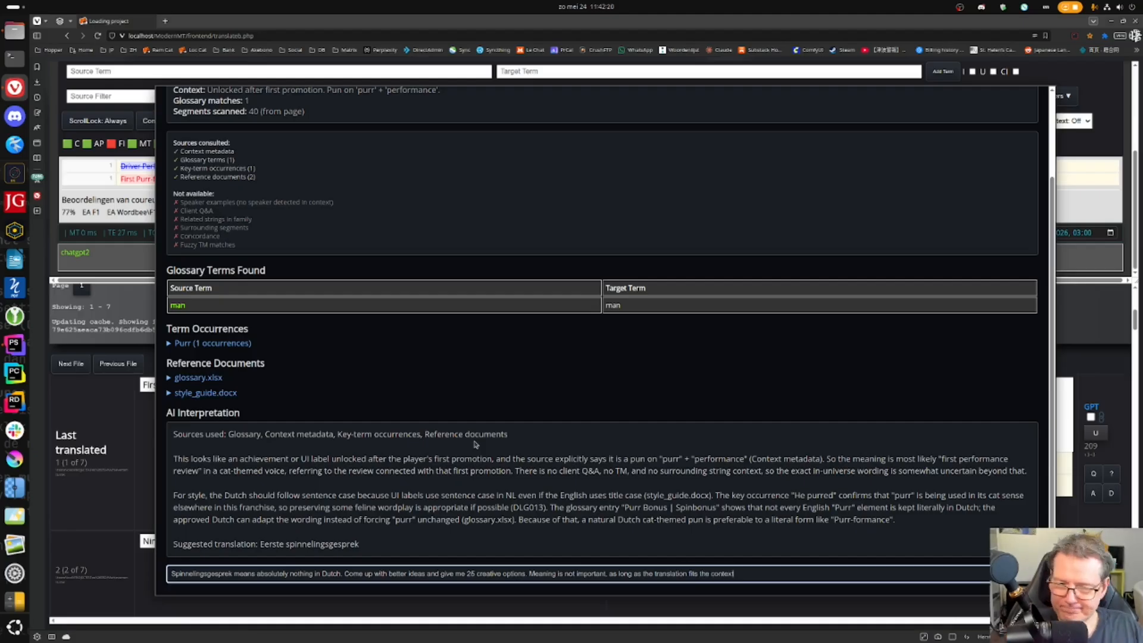
pyautogui.write('. TRanslate')
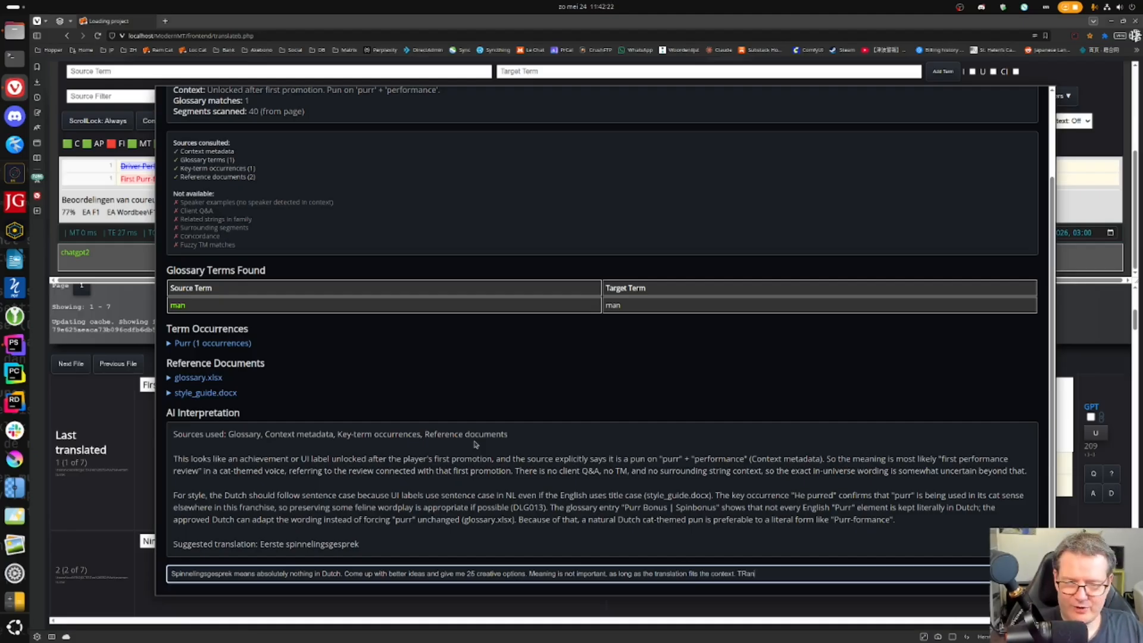
pyautogui.press('BackSpace')
pyautogui.press('BackSpace')
pyautogui.press('BackSpace')
pyautogui.press('BackSpace')
pyautogui.press('BackSpace')
pyautogui.press('BackSpace')
pyautogui.press('BackSpace')
pyautogui.press('BackSpace')
pyautogui.press('BackSpace')
pyautogui.write('Do not hesitate to tran')
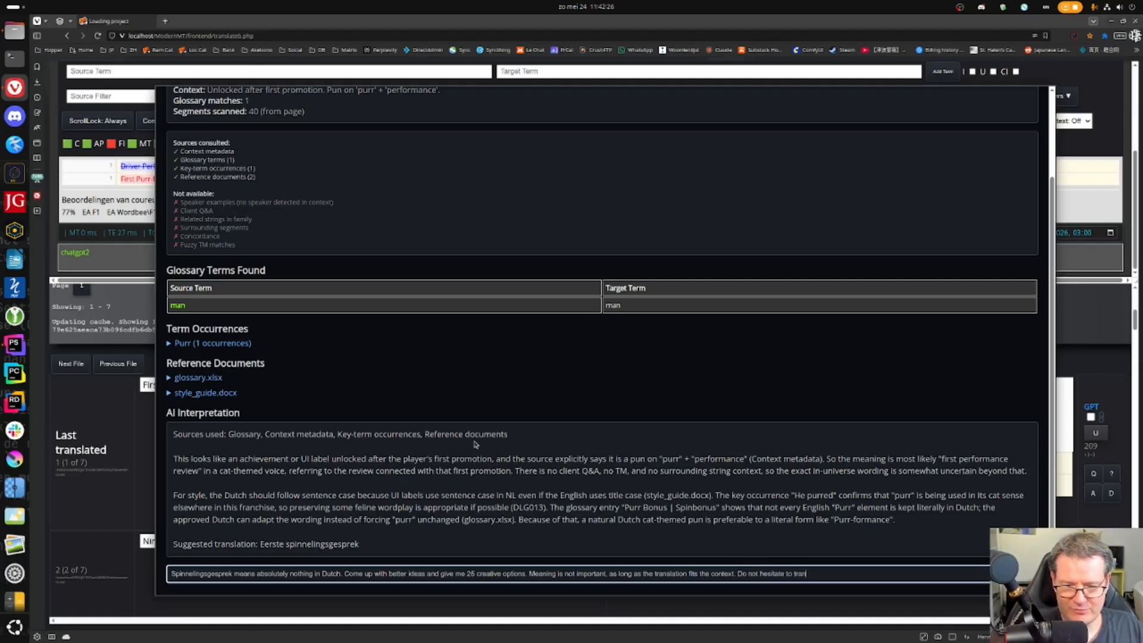
pyautogui.write('slate very ')
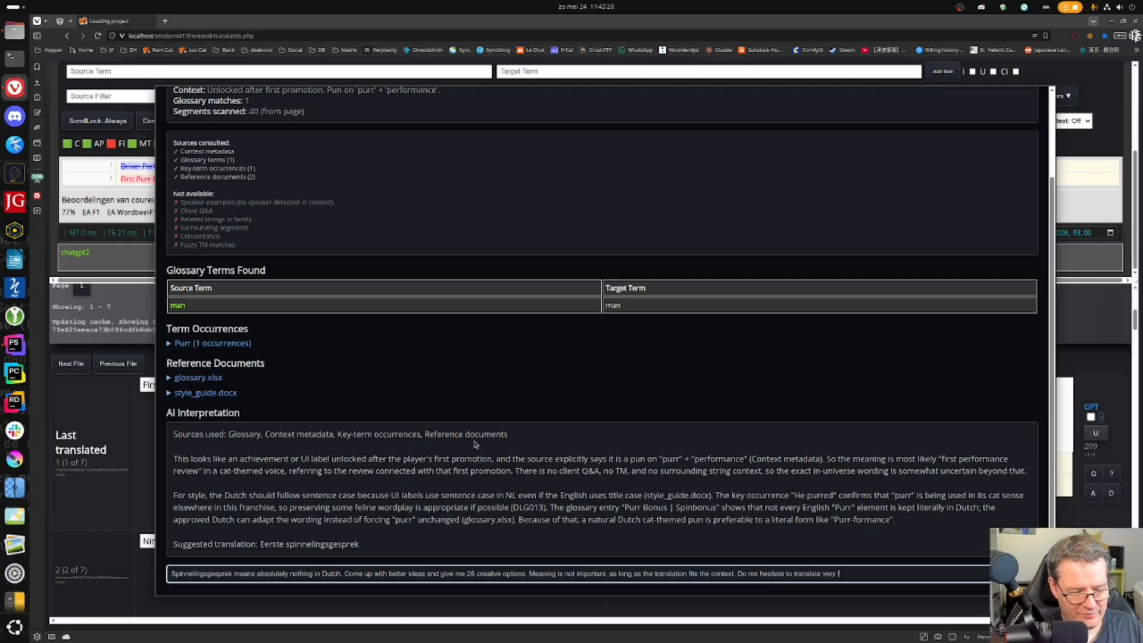
pyautogui.write('freely and creatively.')
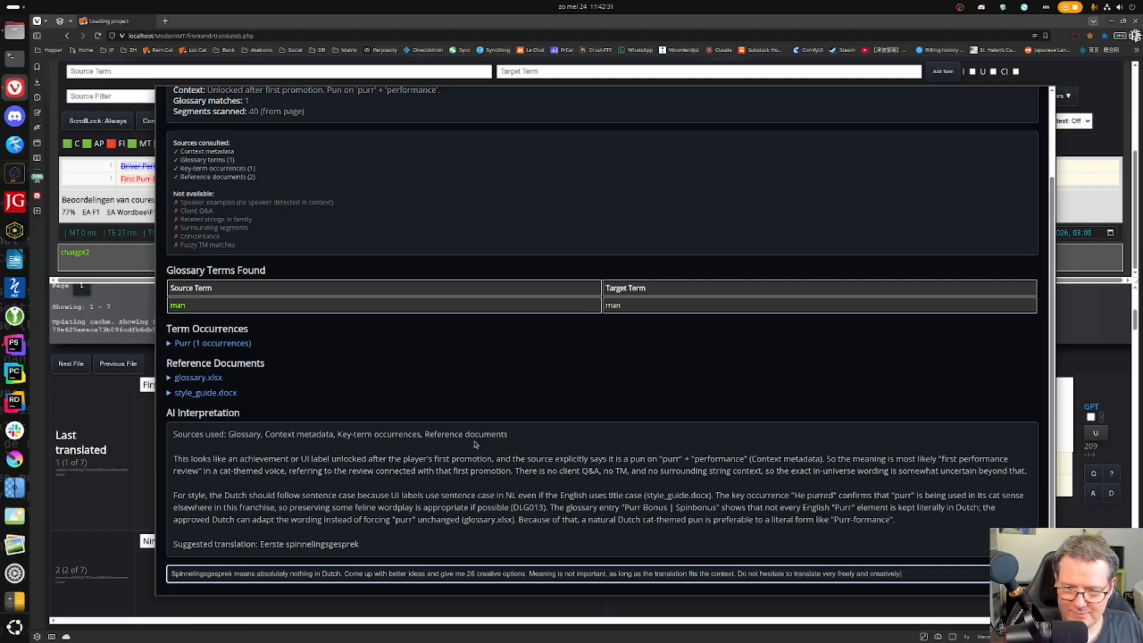
pyautogui.press('Return')
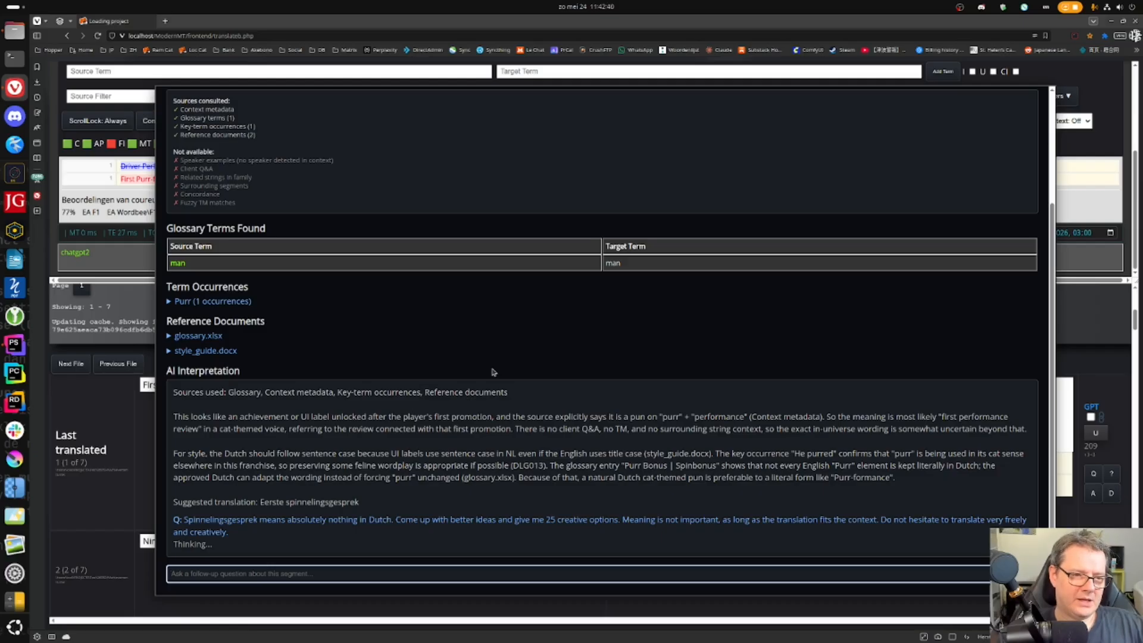
# - Review the AI's list of 25 Dutch options, then close the Segment Explanation
pyautogui.scroll(-3, 493, 372)
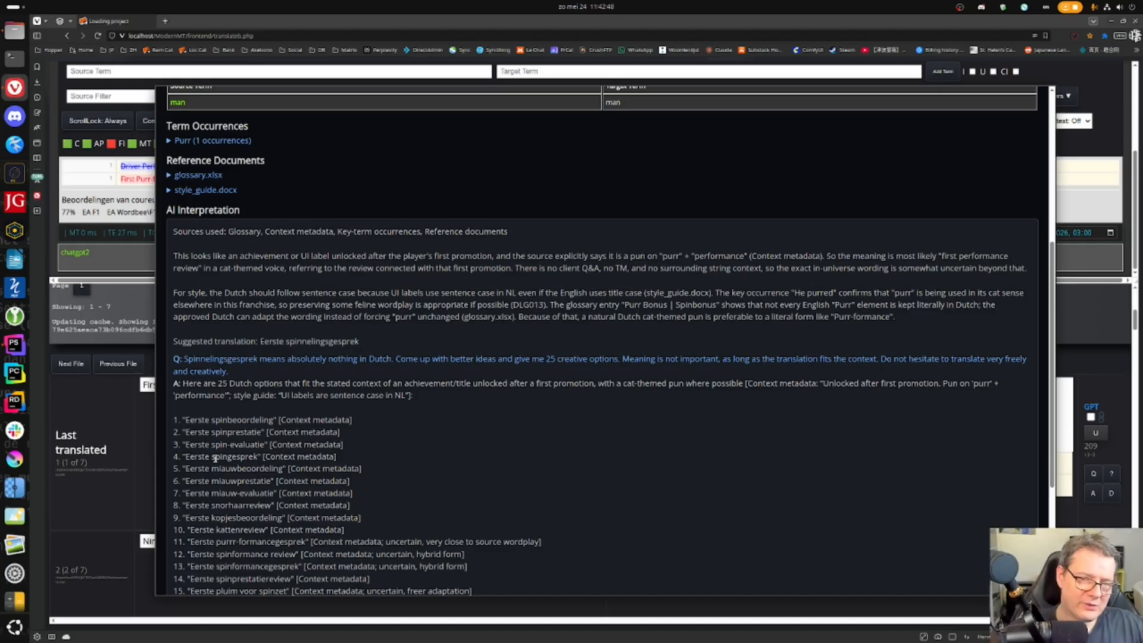
pyautogui.scroll(-1, 233, 434)
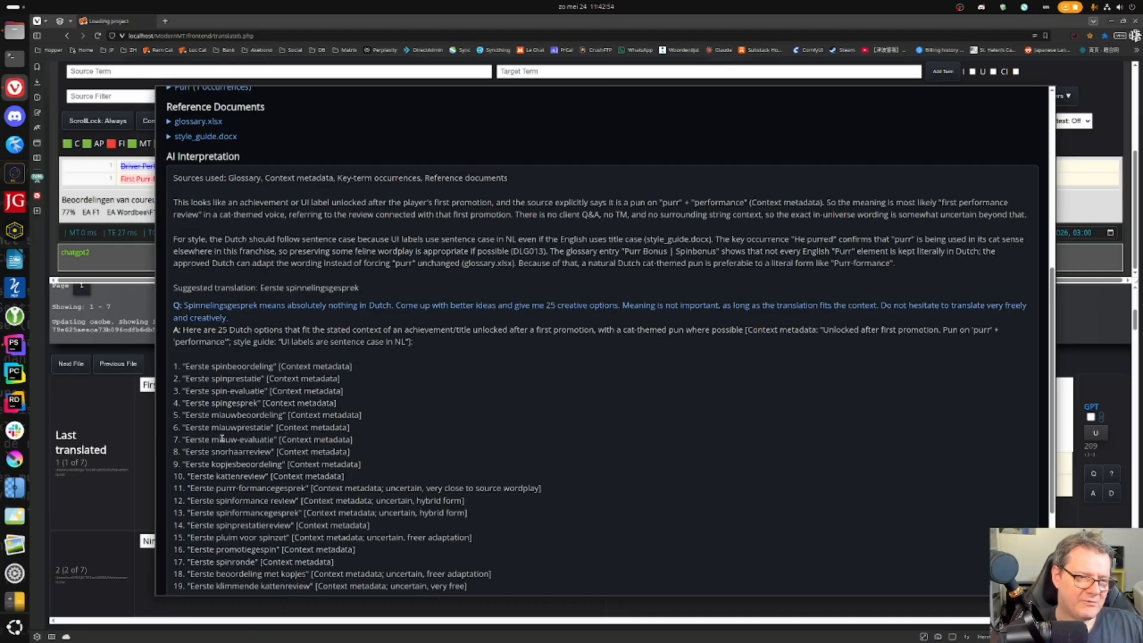
pyautogui.scroll(-1, 366, 441)
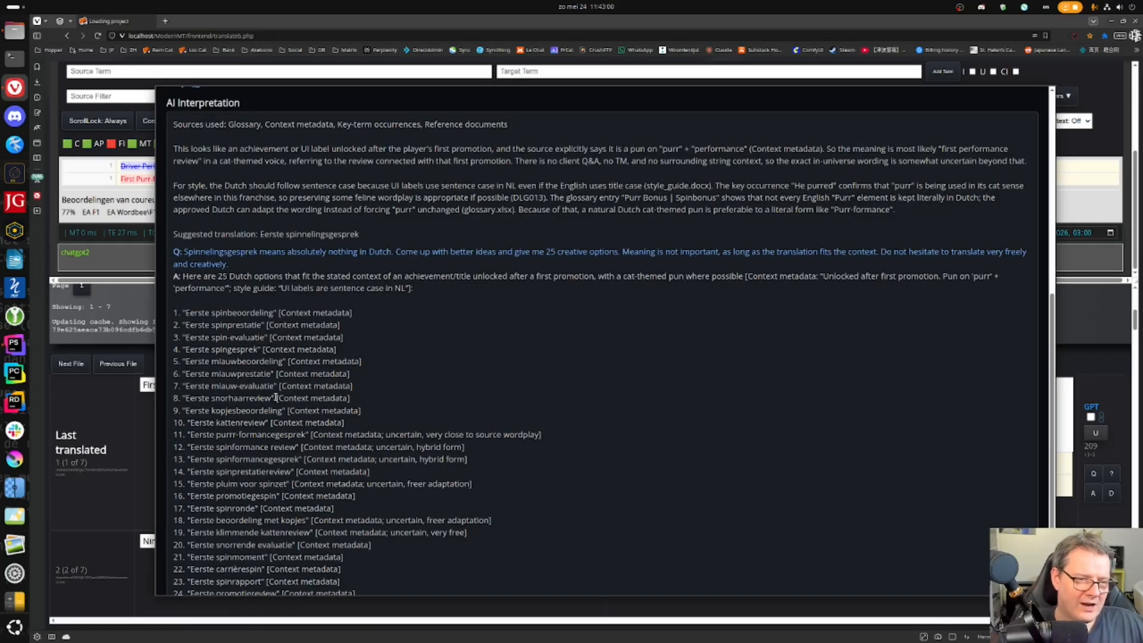
pyautogui.scroll(-2, 247, 411)
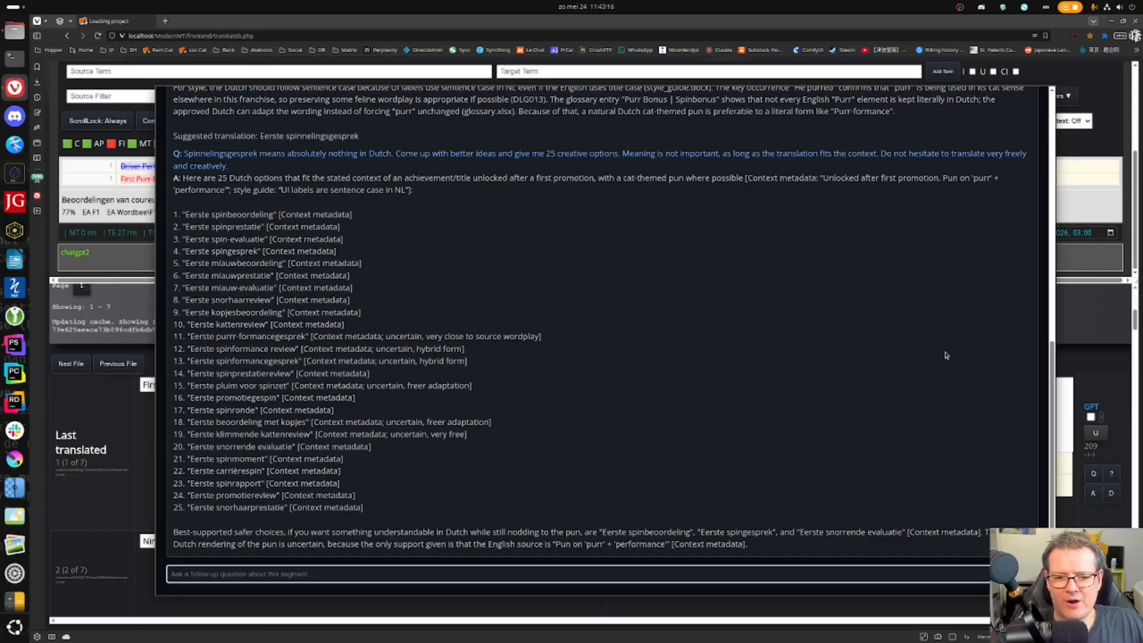
pyautogui.scroll(2, 944, 358)
pyautogui.scroll(6, 944, 357)
pyautogui.click(1019, 107)
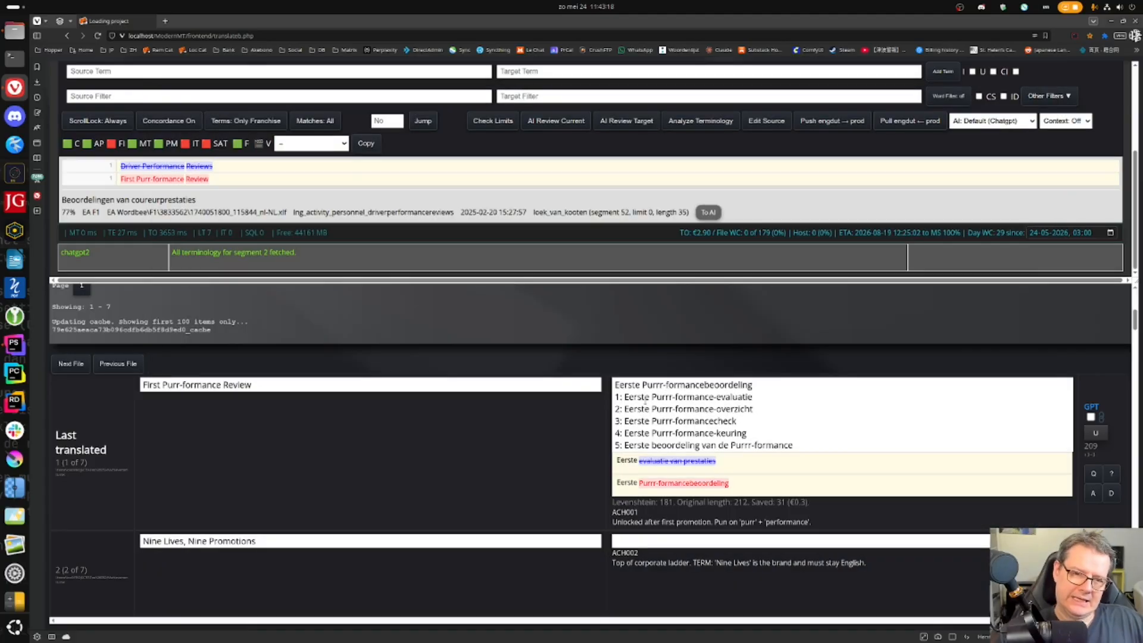
# - Replace the first achievement's translation with 'Eerste miauvaluatie' and confirm it
pyautogui.hotkey('ctrl', 'a')
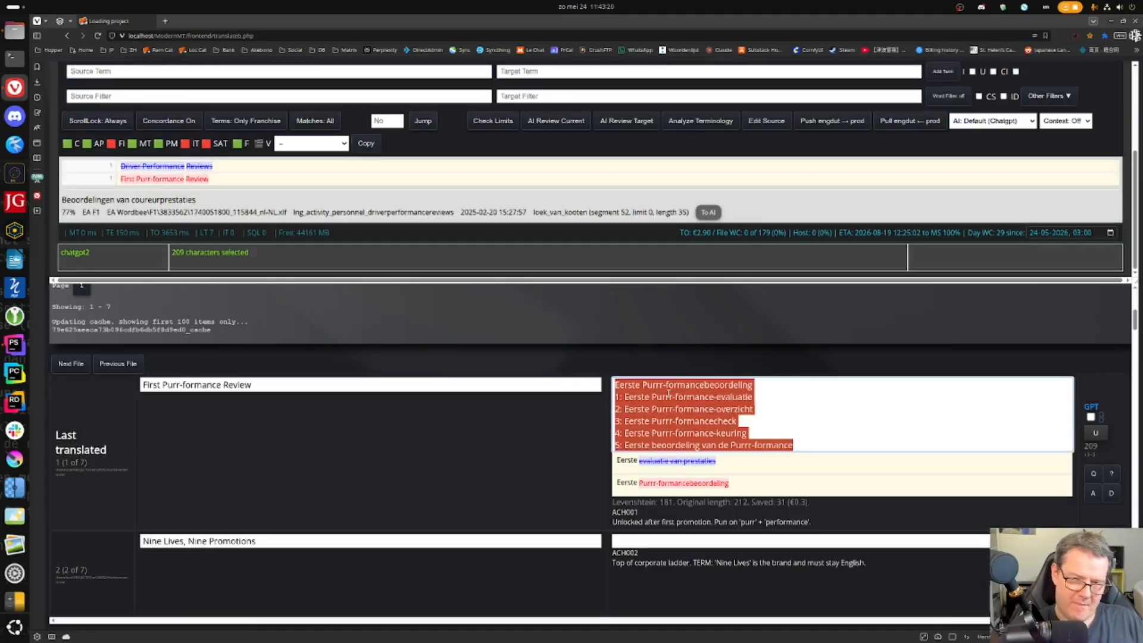
pyautogui.write('Eerste valuatie')
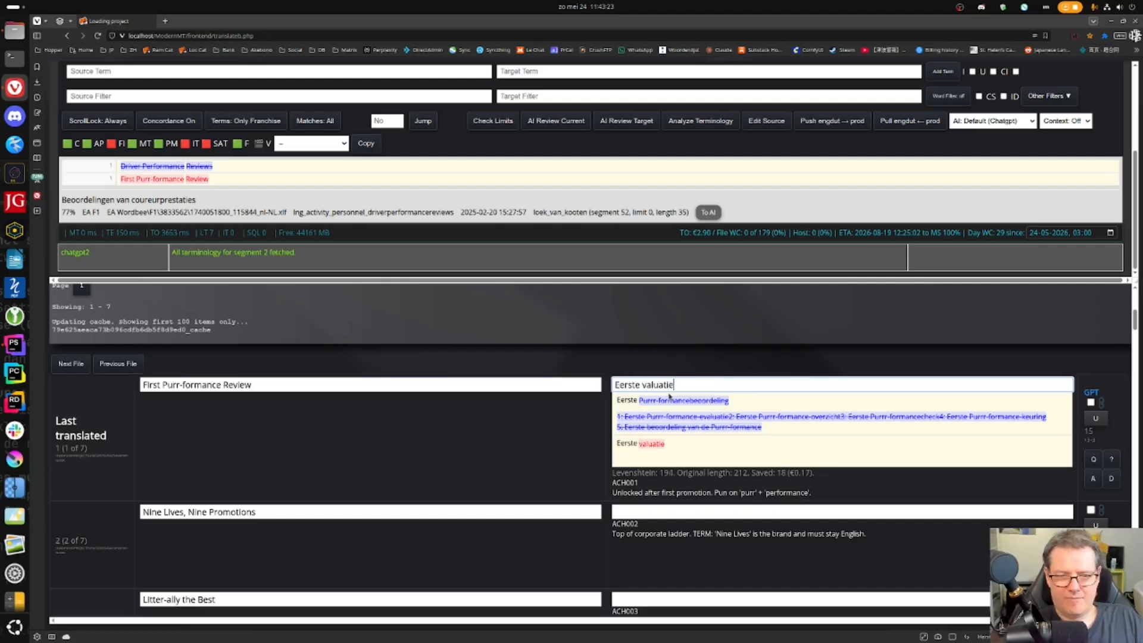
pyautogui.press('Left')
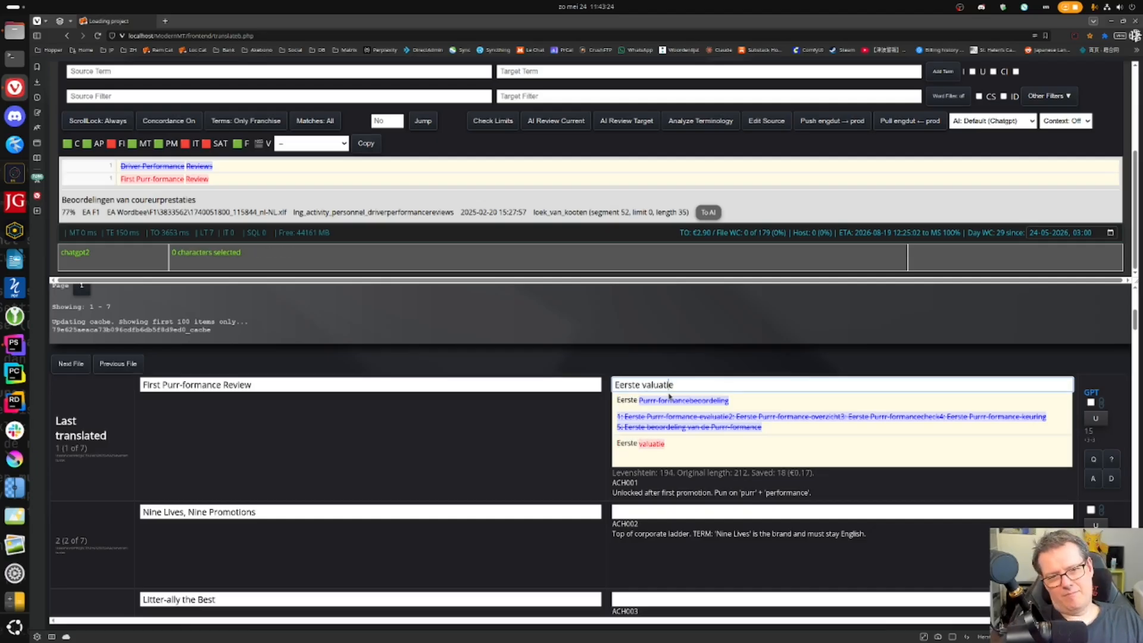
pyautogui.write('miau')
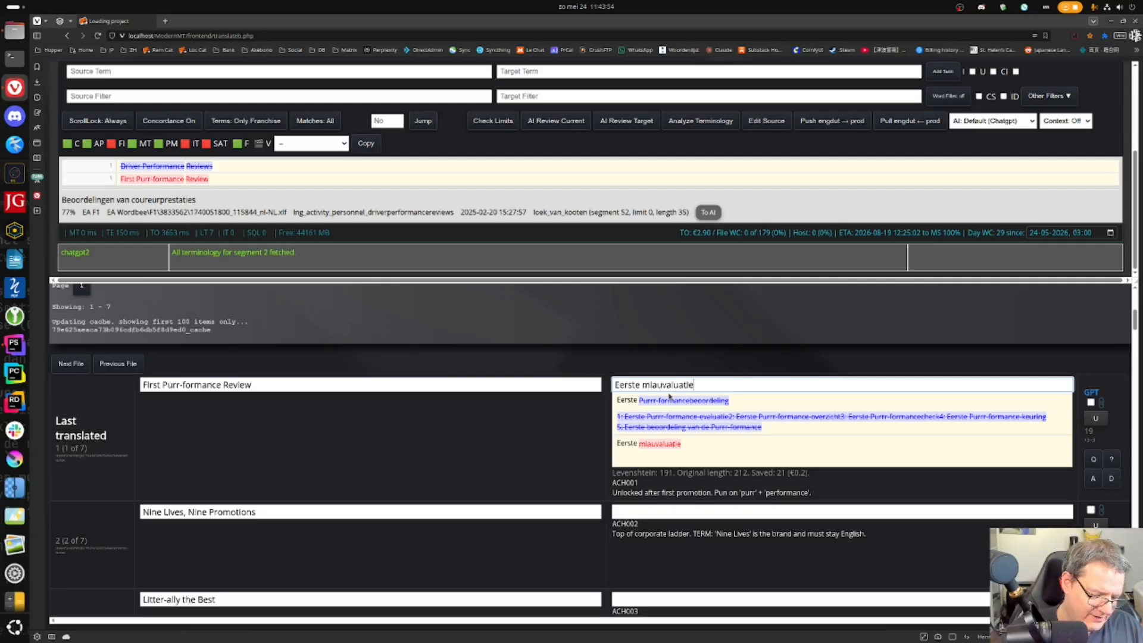
pyautogui.hotkey('ctrl', 'Return')
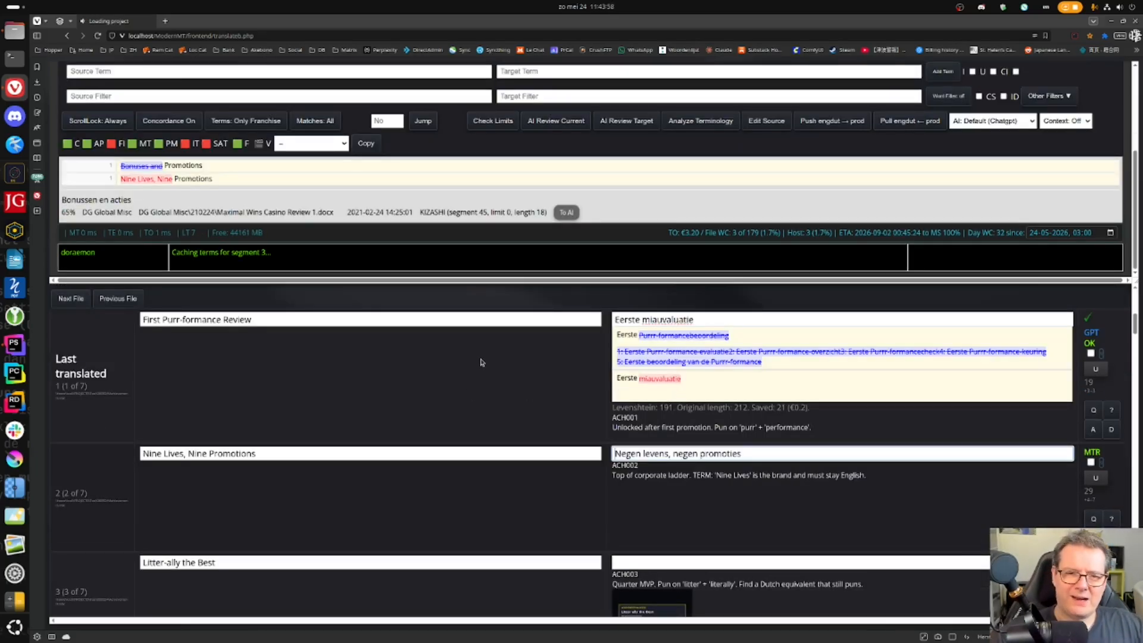
# - Add 'miauvaluatie' to the spelling dictionary
pyautogui.rightClick(672, 322)
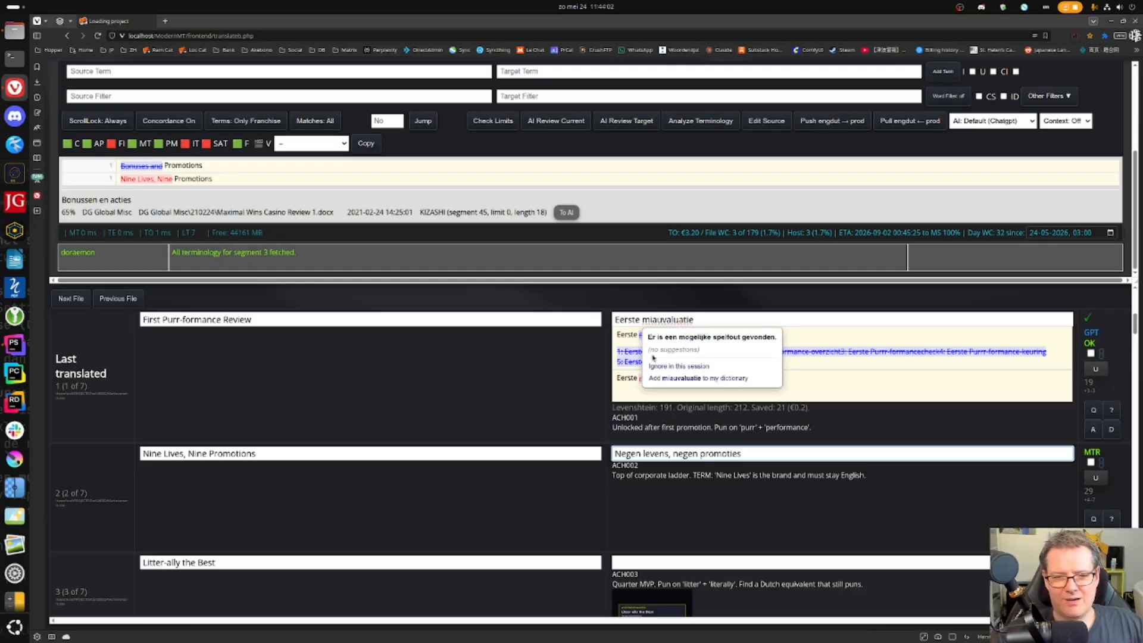
pyautogui.click(704, 379)
pyautogui.scroll(-1, 462, 415)
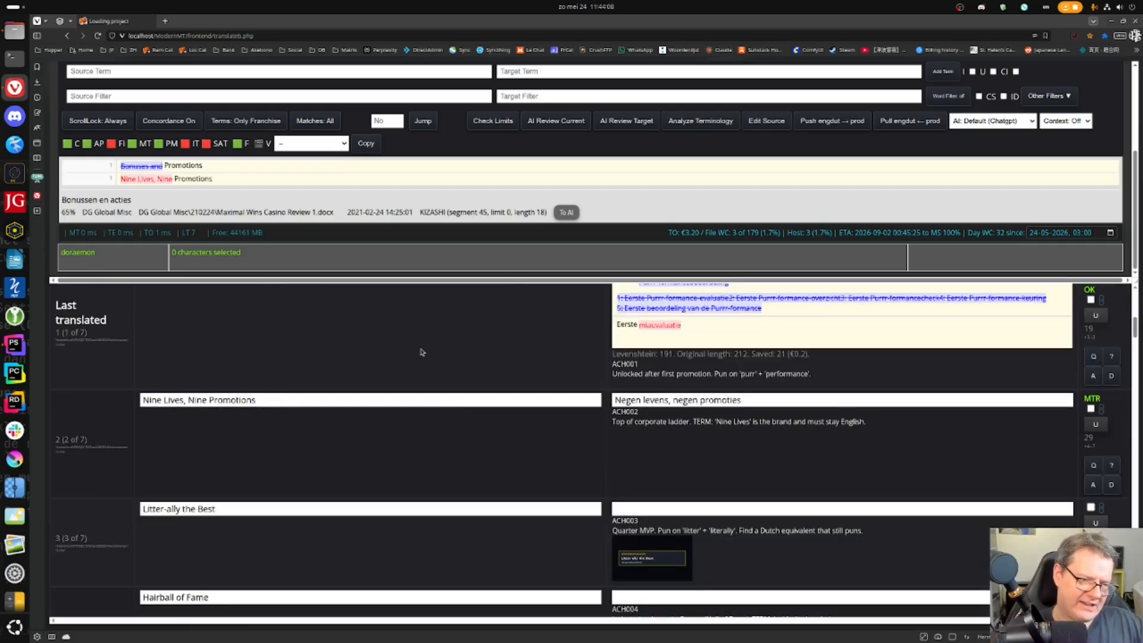
# - In segment 2, 'Negen levens, negen promoties', select the note that 'Nine Lives' must stay English
pyautogui.click(654, 399)
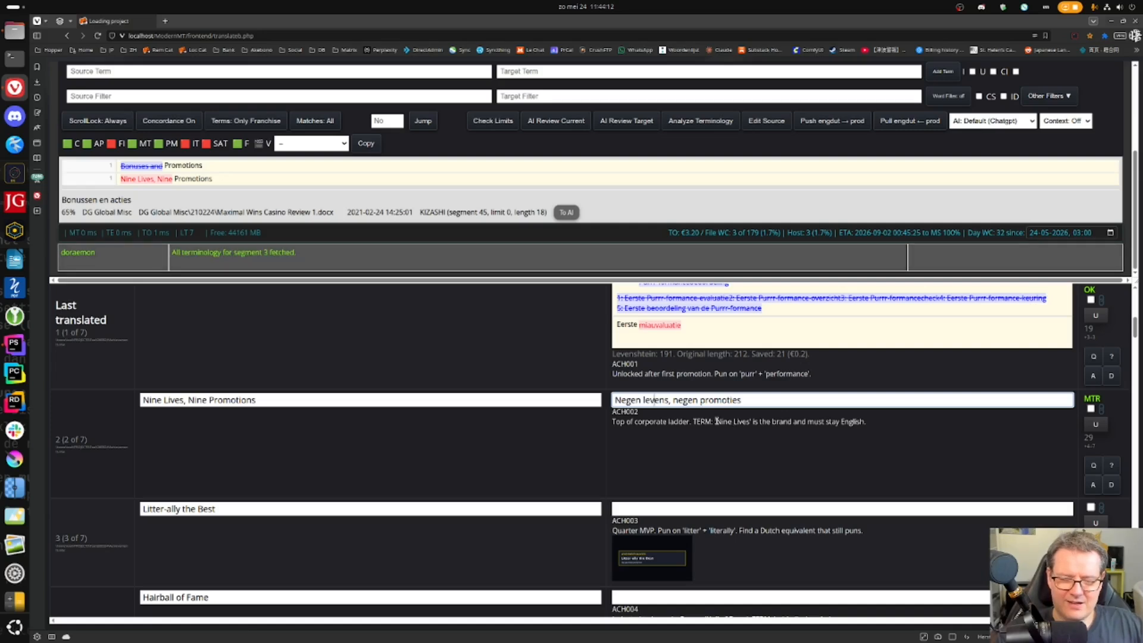
pyautogui.moveTo(695, 420); pyautogui.dragTo(902, 431)
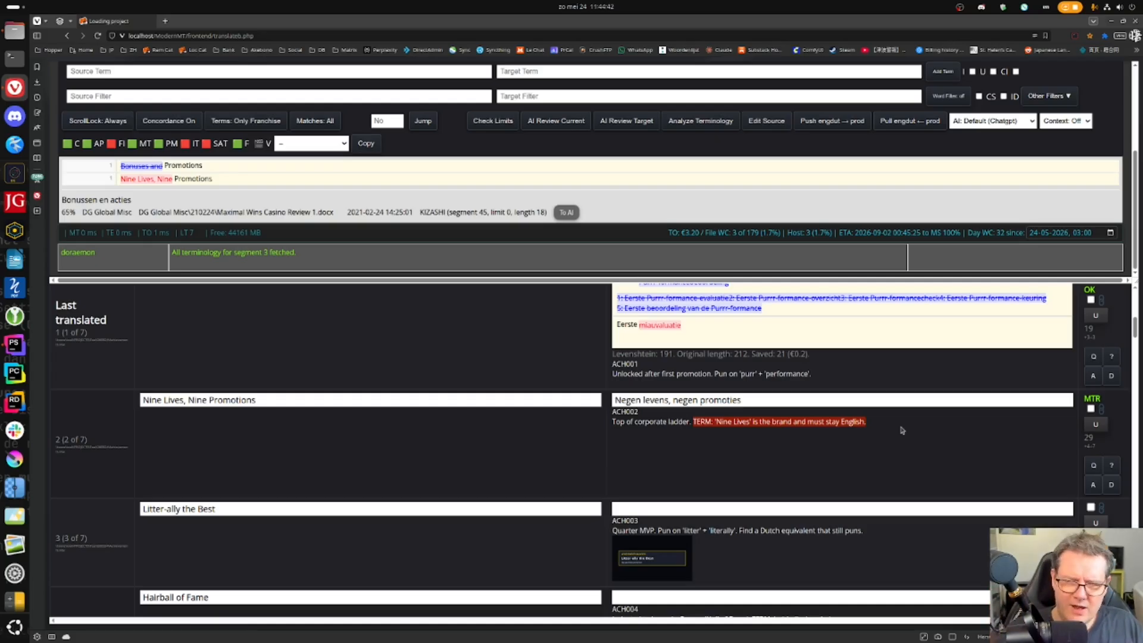
pyautogui.click(892, 396)
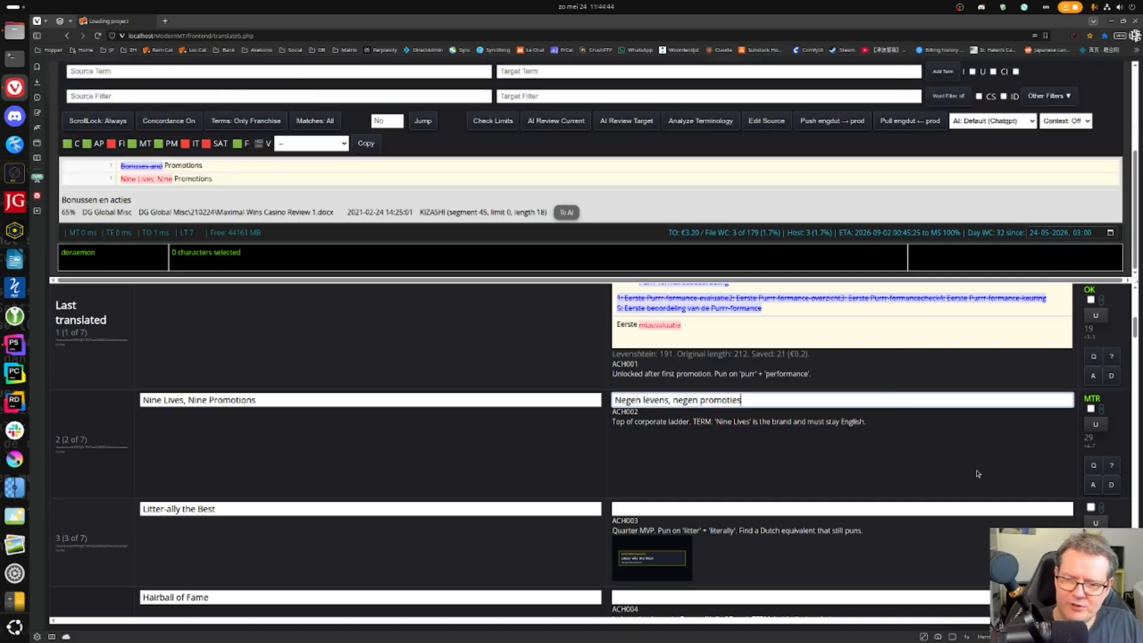
# - Draft feedback on segment 2: translate "Nine Lives" to keep its link with "Nine Promotions"
pyautogui.click(1093, 465)
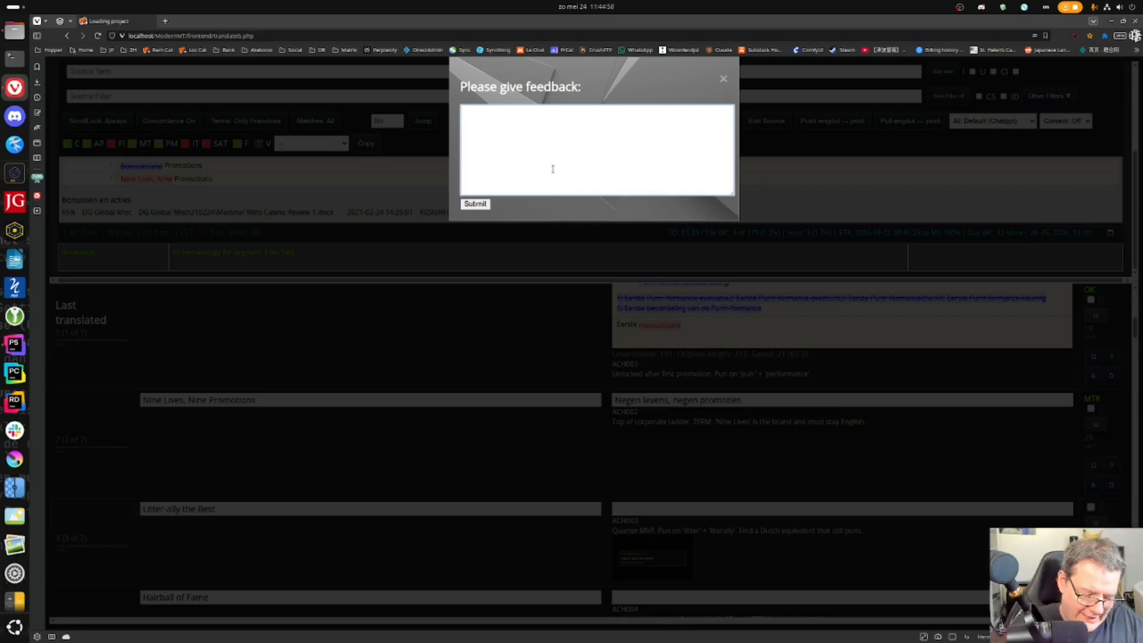
pyautogui.click(552, 169)
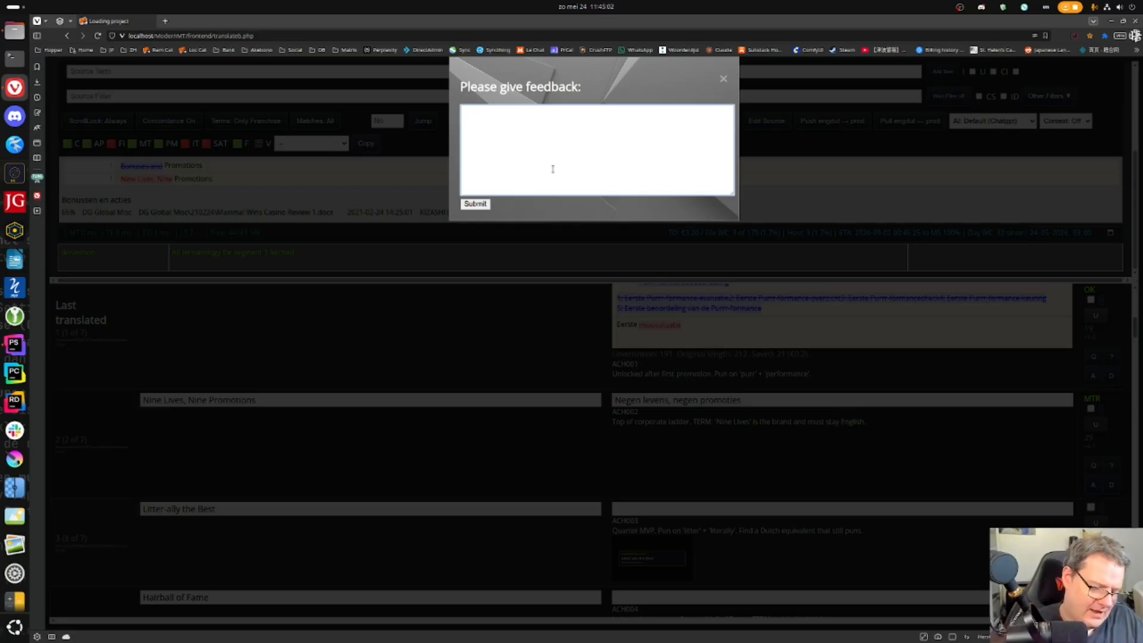
pyautogui.write('In this case, ')
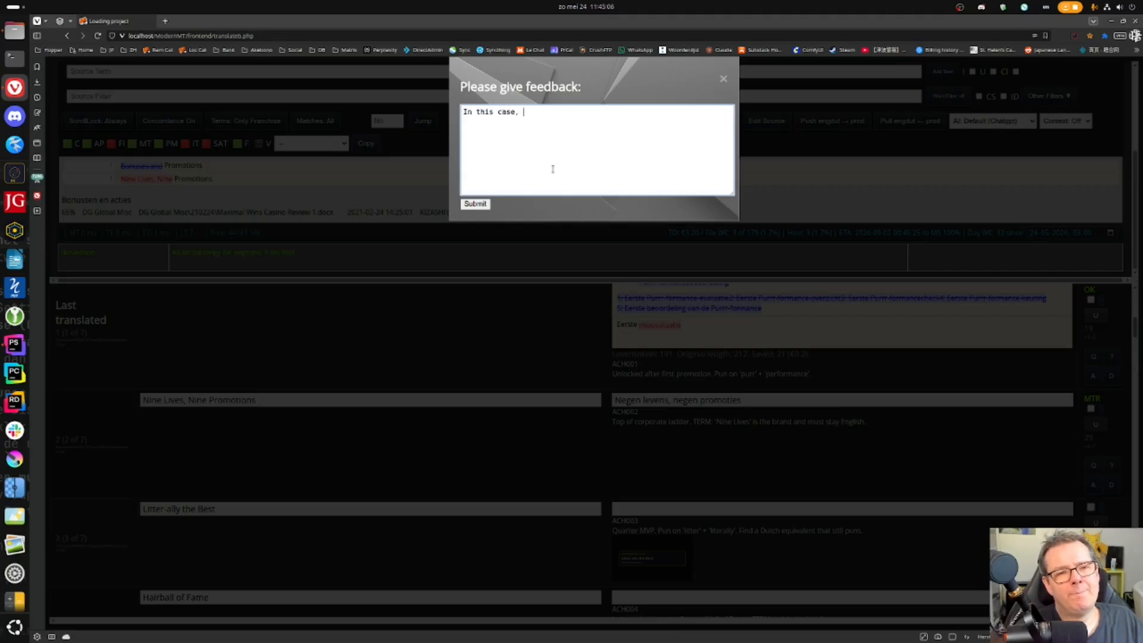
pyautogui.write("I think it's b")
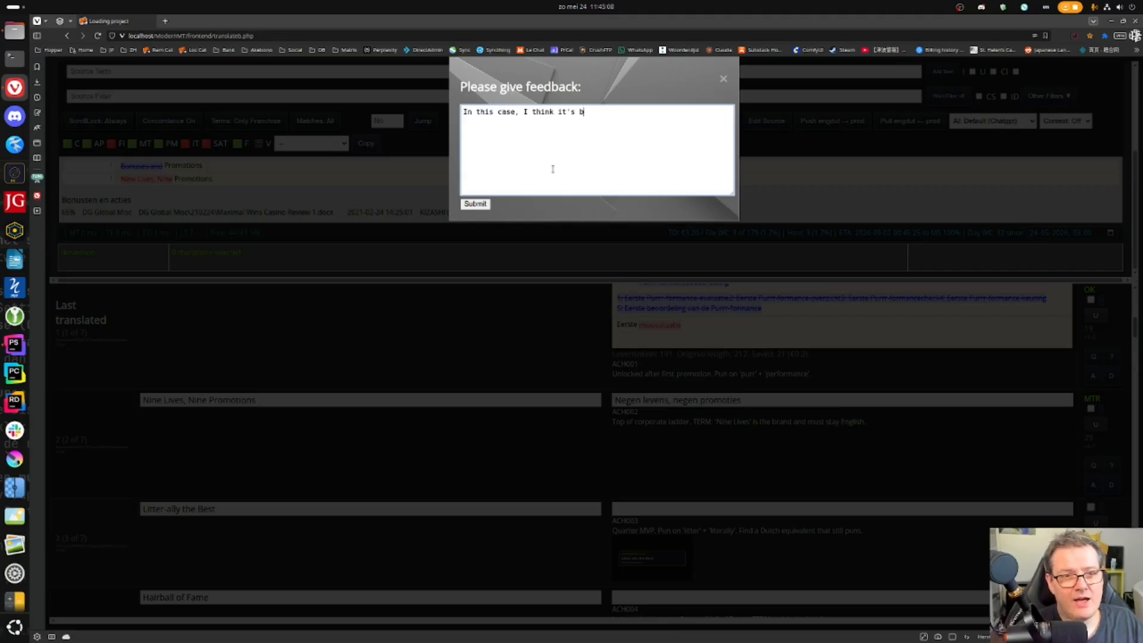
pyautogui.write('etter to translate "Nine Lives')
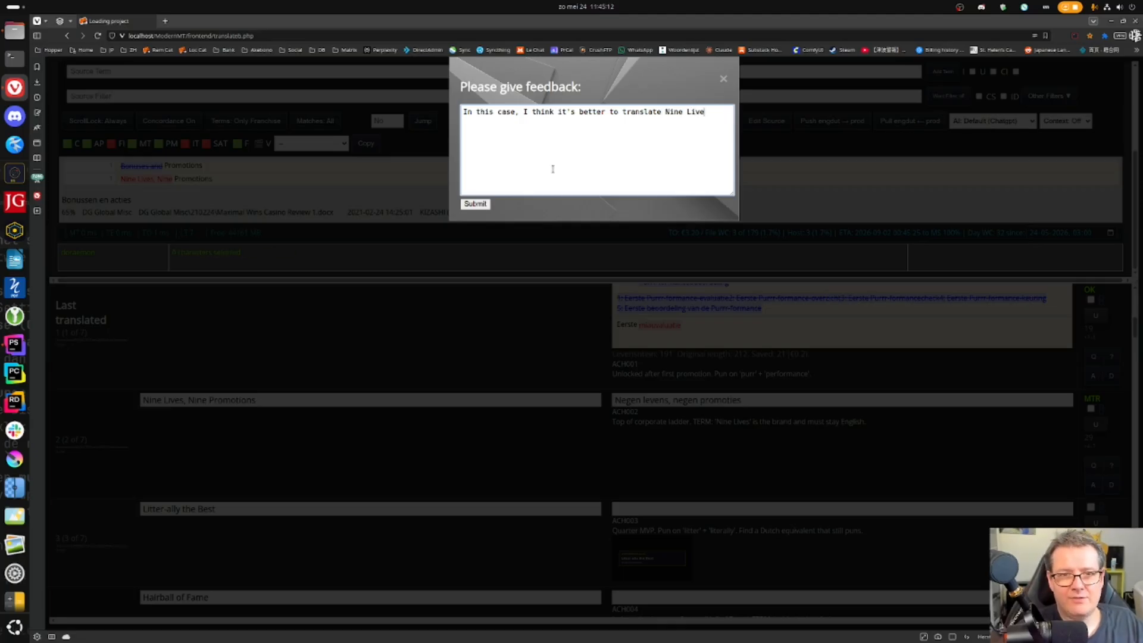
pyautogui.write('"')
pyautogui.press('End')
pyautogui.write(', because else ')
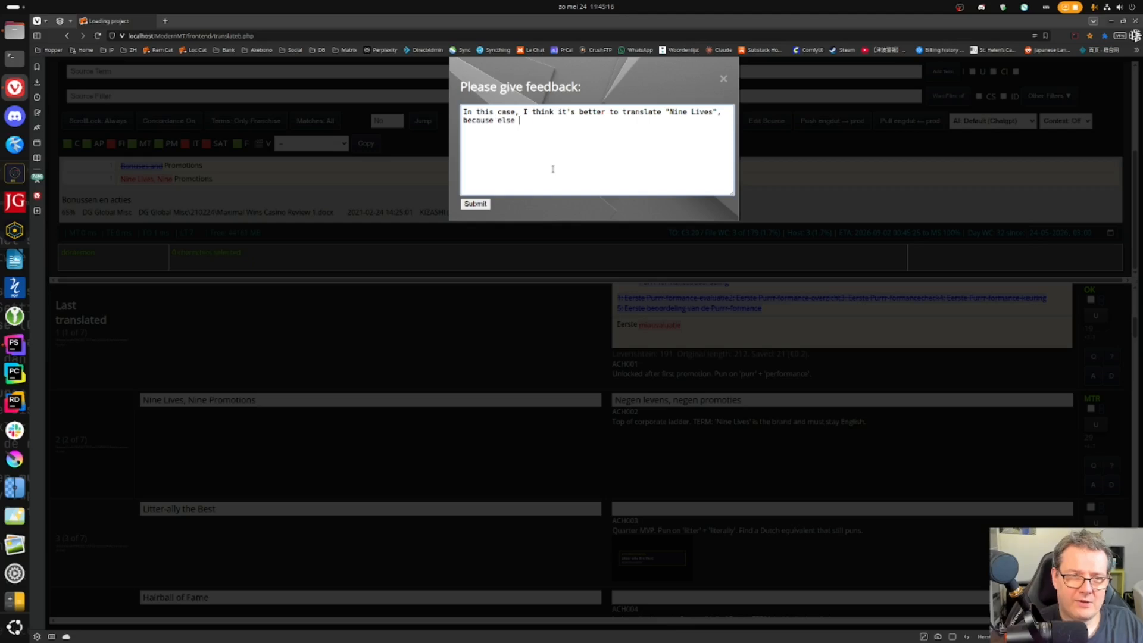
pyautogui.write('the connection b')
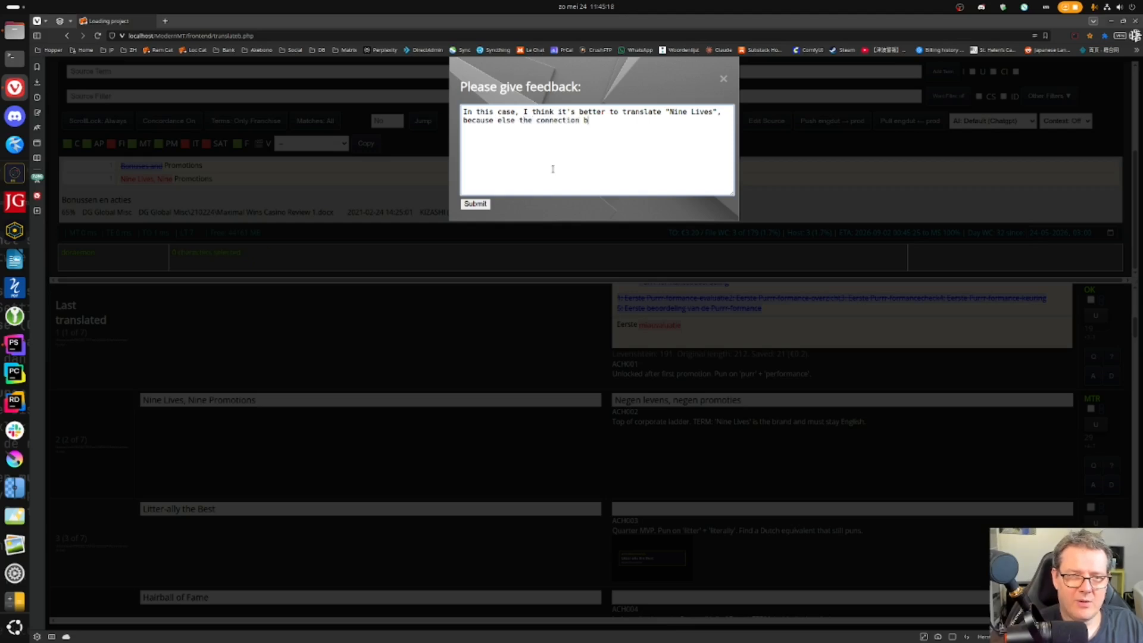
pyautogui.write('etween "Nine" an')
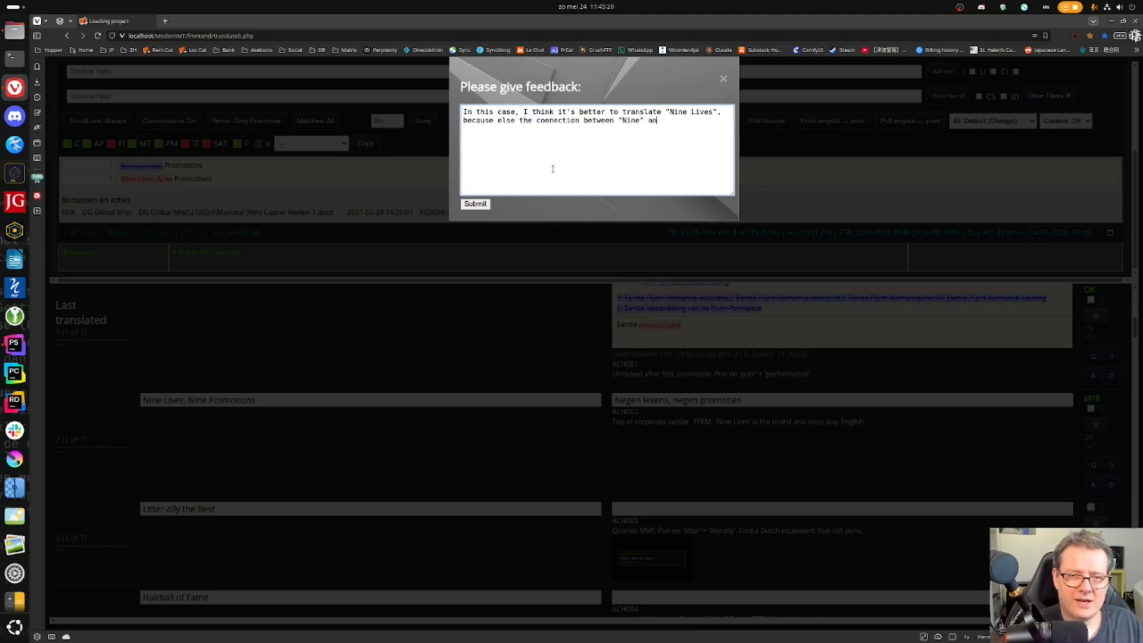
pyautogui.press('BackSpace')
pyautogui.press('BackSpace')
pyautogui.press('BackSpace')
pyautogui.press('BackSpace')
pyautogui.write(' Lives')
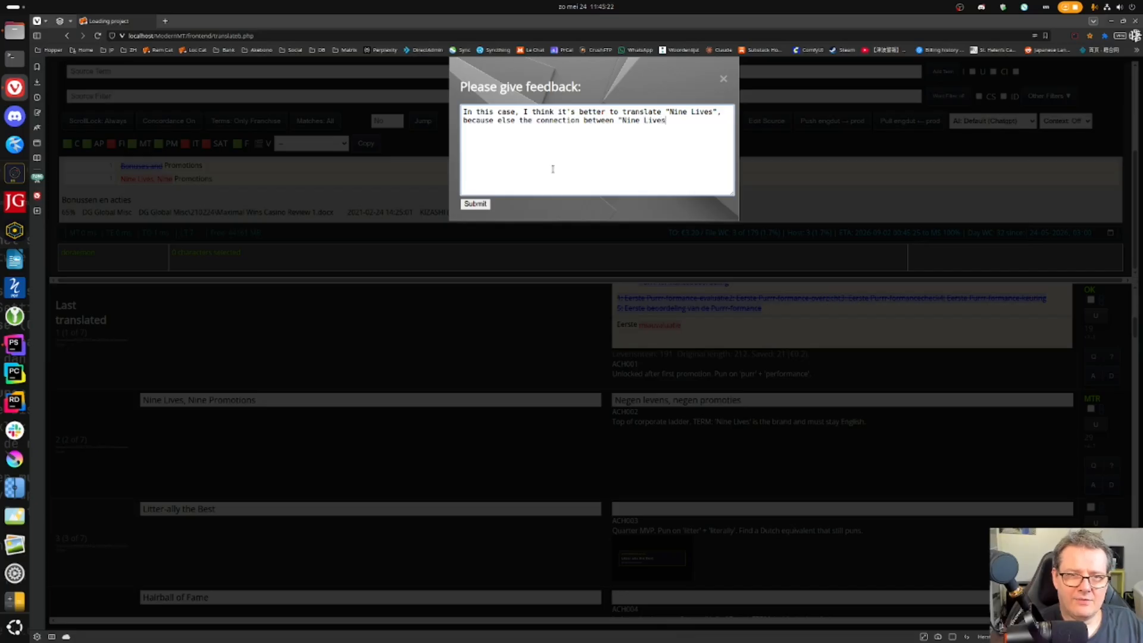
pyautogui.write('" and "Nine ')
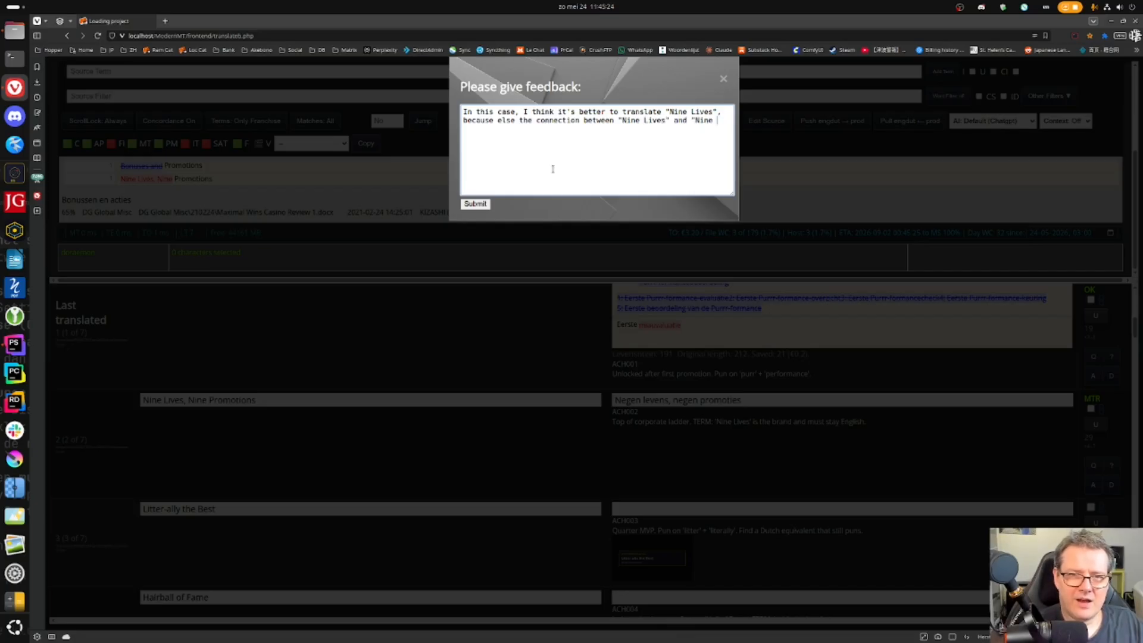
pyautogui.write('Promotions" will be lost.')
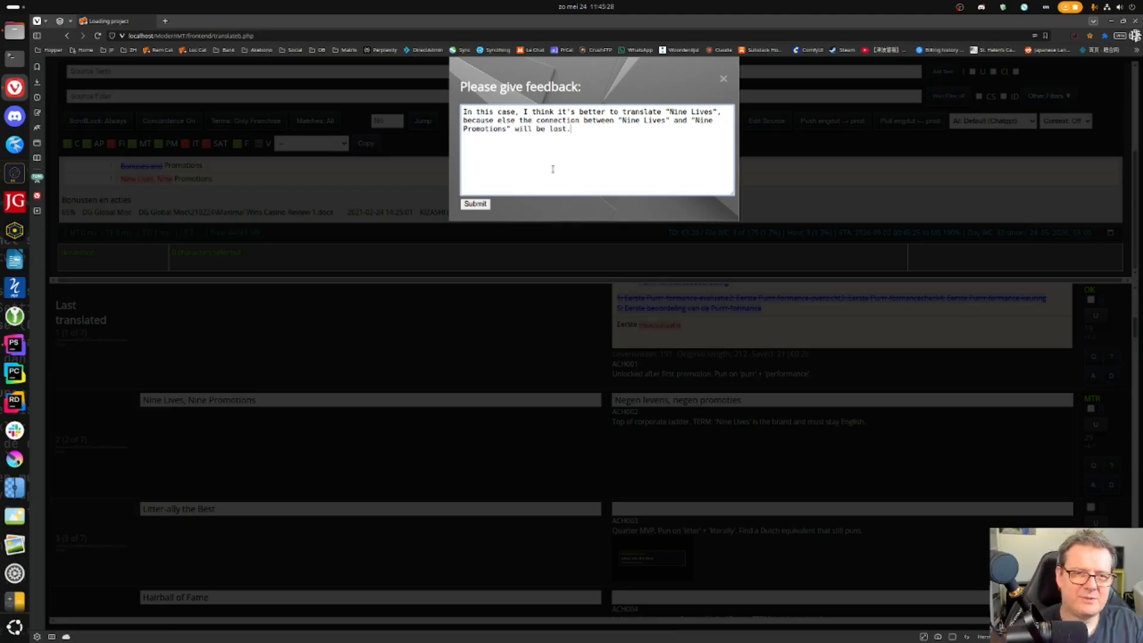
# - Submit the "Nine Lives" feedback and confirm segment 2's translation
pyautogui.click(475, 204)
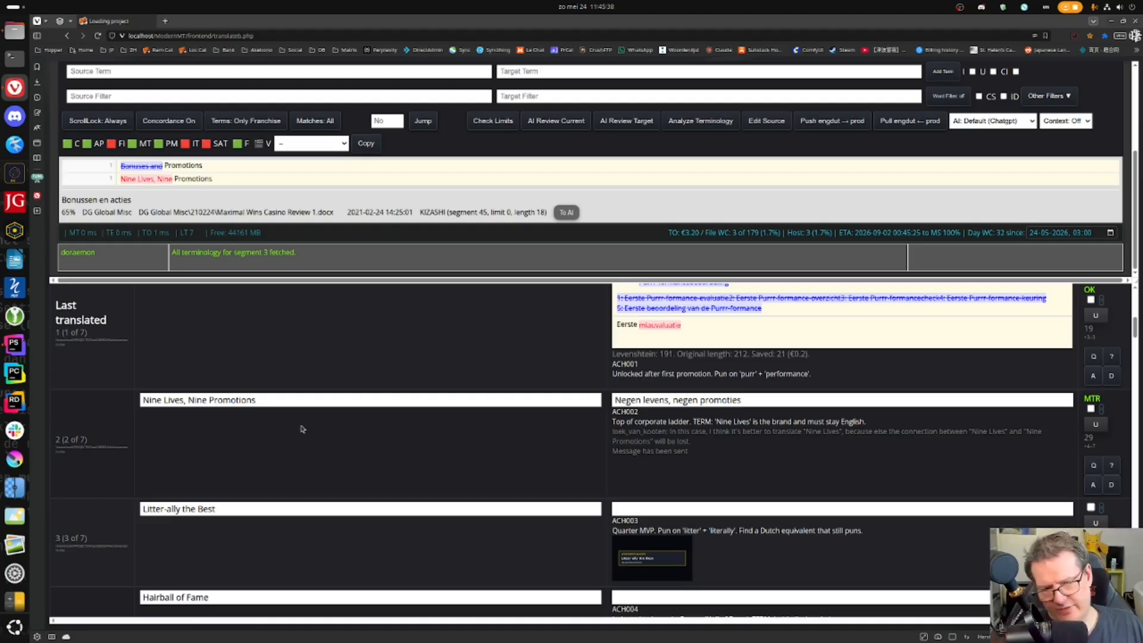
pyautogui.click(763, 400)
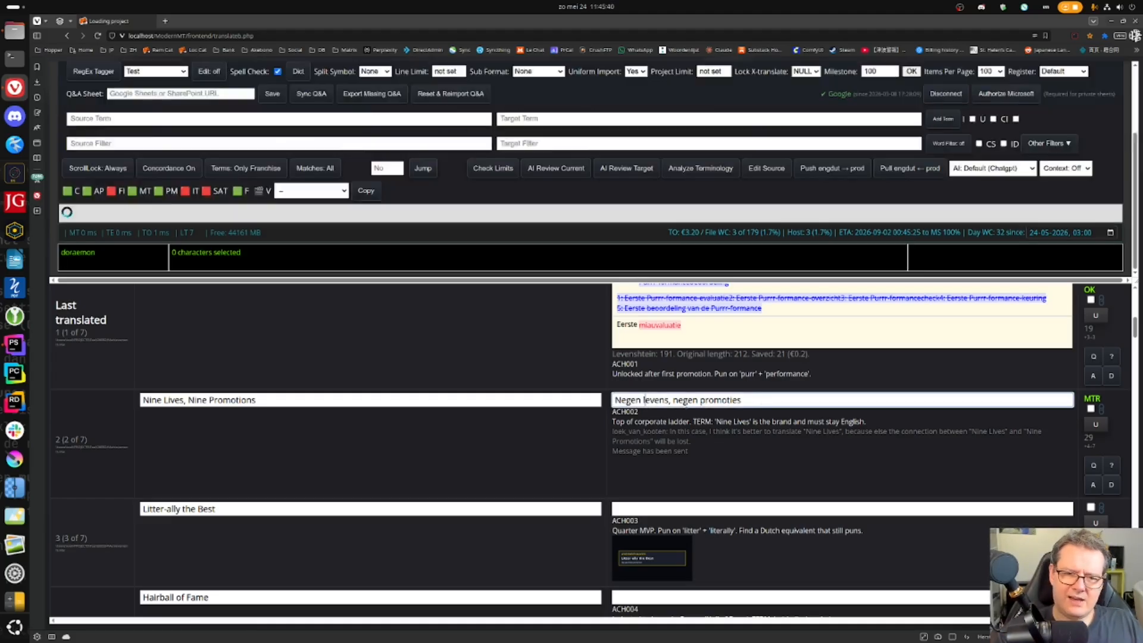
pyautogui.hotkey('ctrl', 'Return')
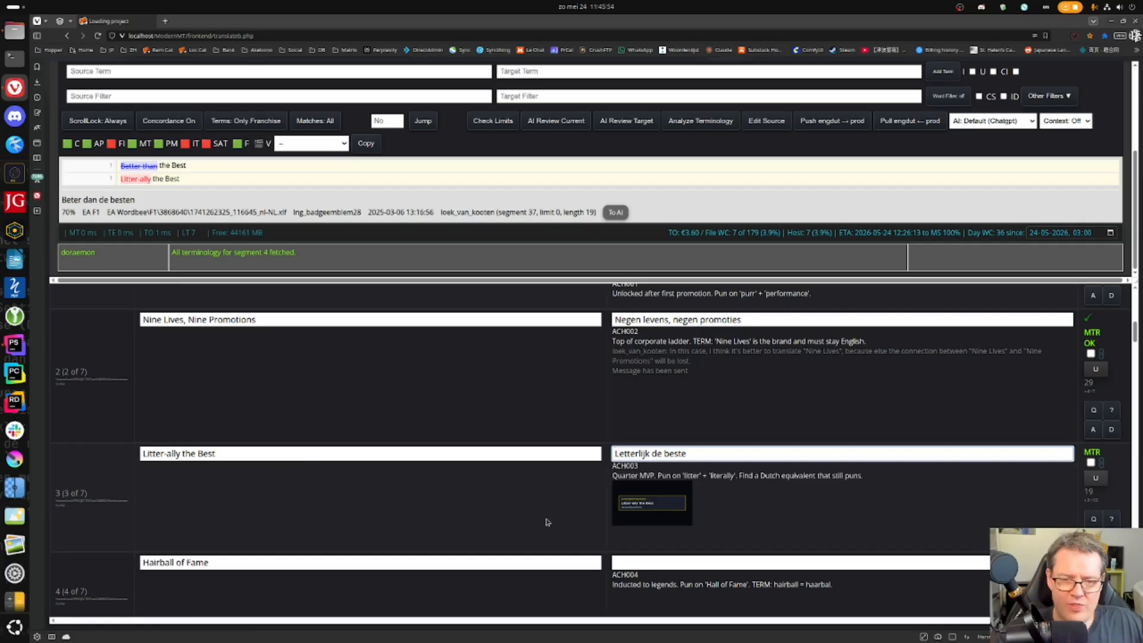
# - Inspect segment 3, 'Litter-ally the Best', and its banner screenshot
pyautogui.click(261, 447)
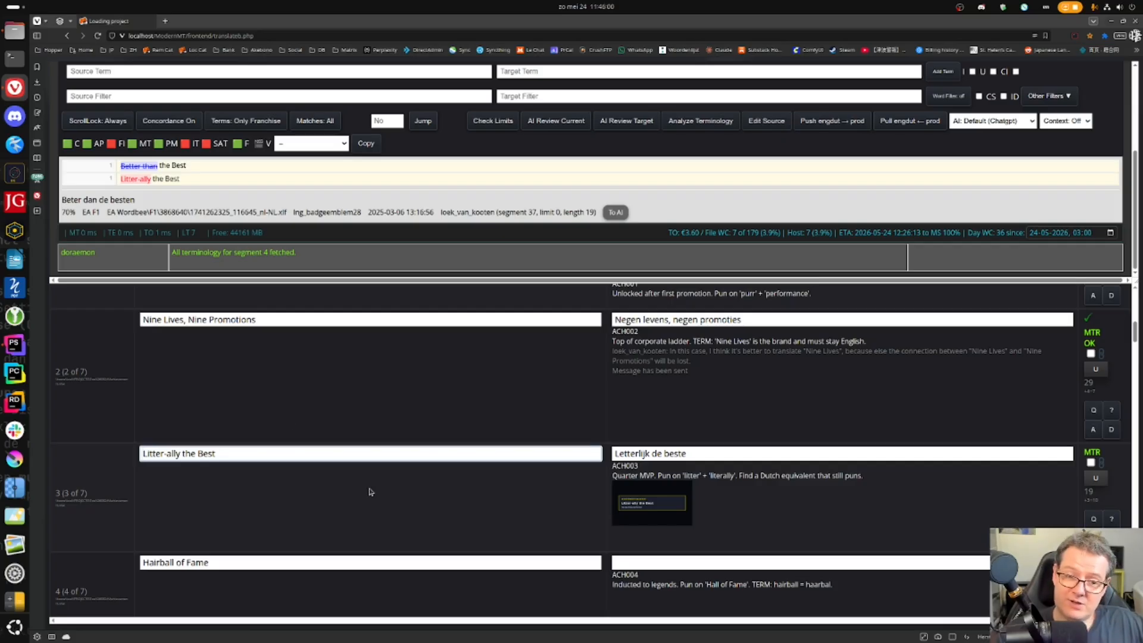
pyautogui.moveTo(616, 519)
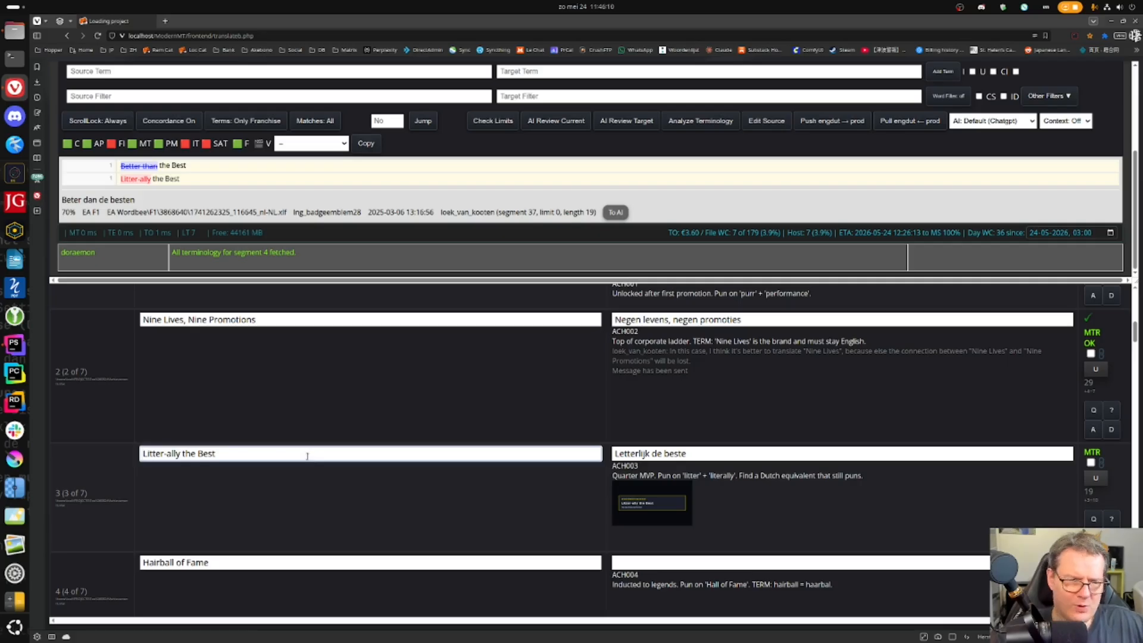
pyautogui.moveTo(687, 520)
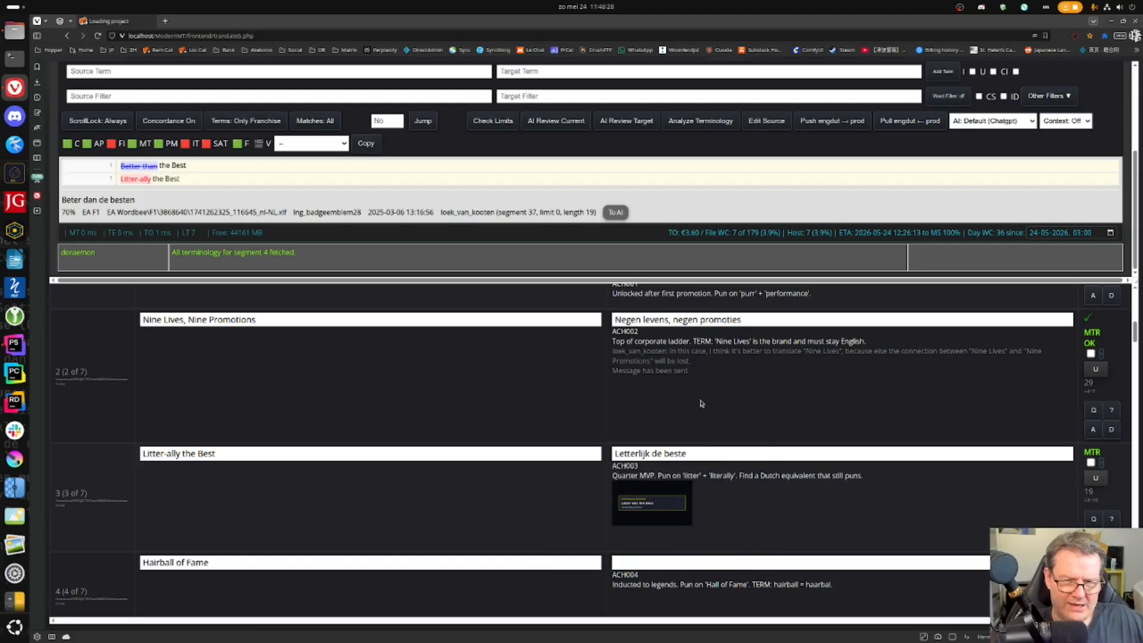
# - Replace segment 3's 'Letterlijk de beste' with 'Kat in het bakkie' and confirm it
pyautogui.moveTo(697, 454); pyautogui.dragTo(519, 440)
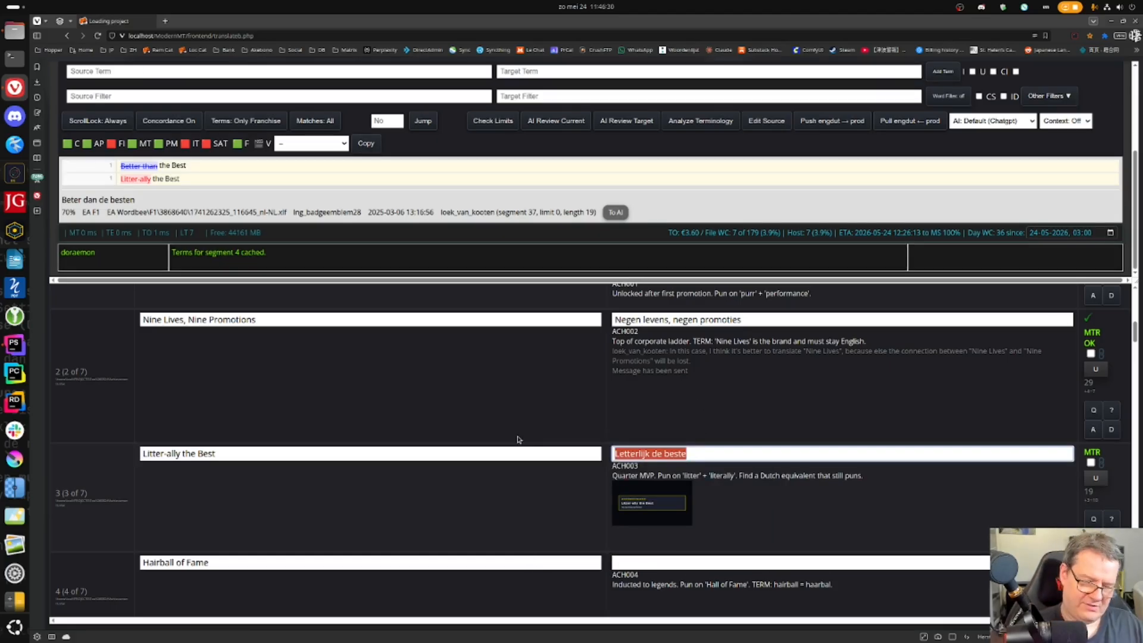
pyautogui.write('Kat in het bakkie')
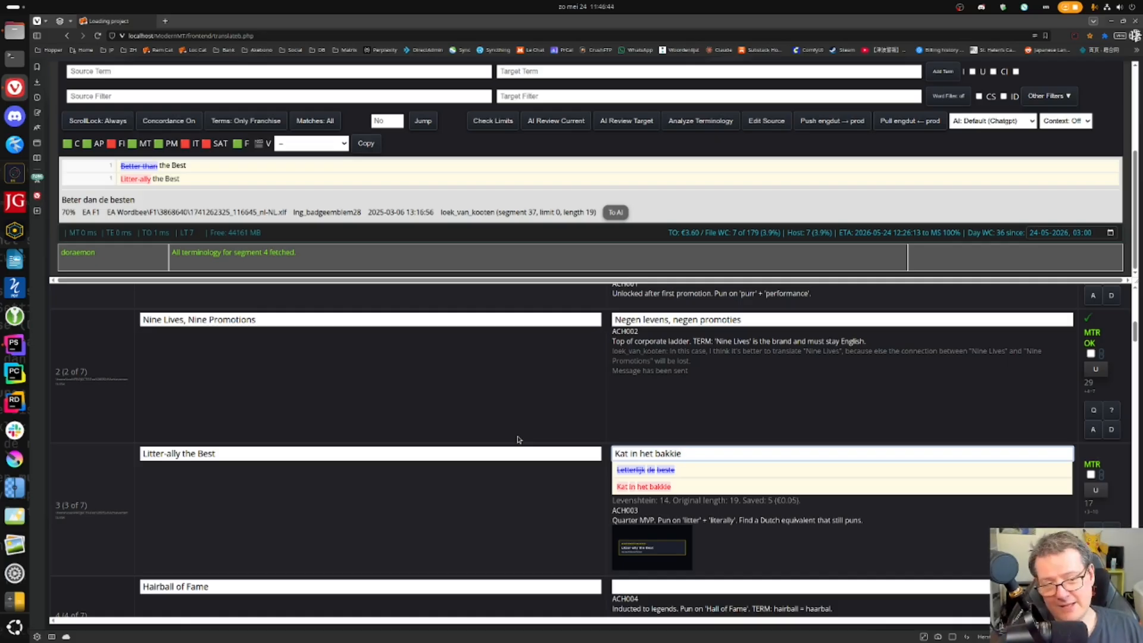
pyautogui.hotkey('ctrl', 'a')
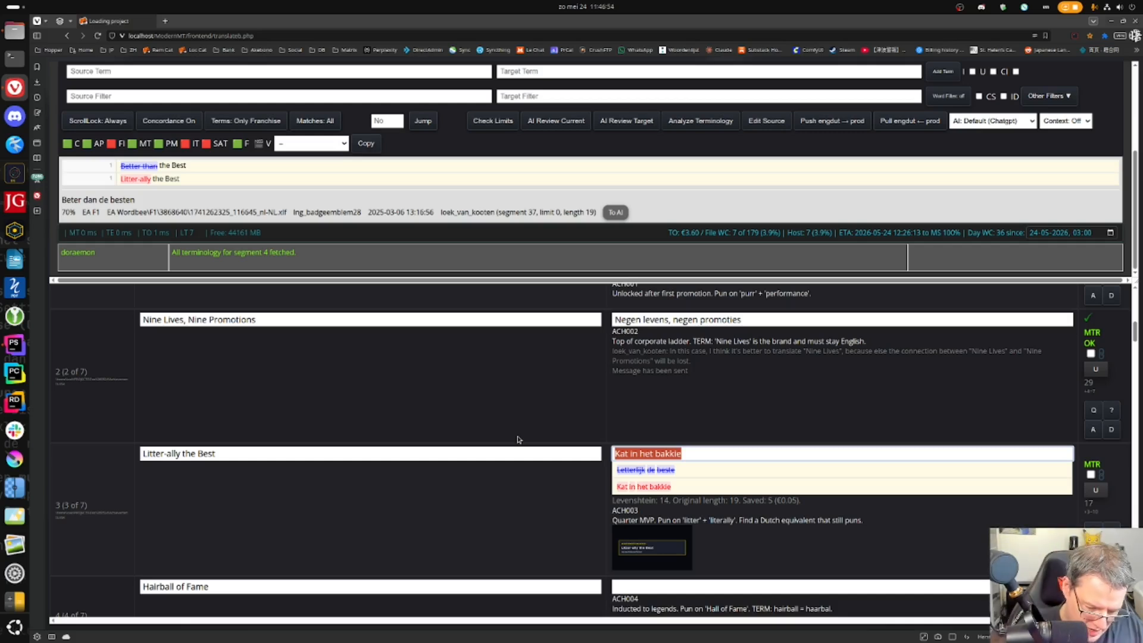
pyautogui.press('Return')
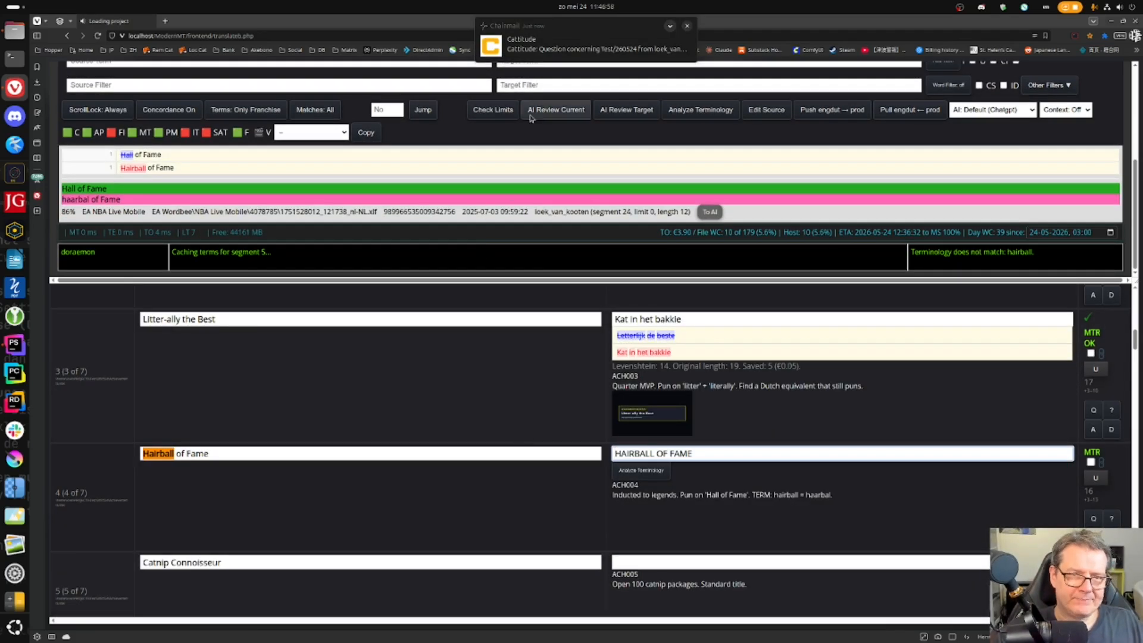
# - Get a fresh AI translation for segment 4 and replace it with 'Eregalerij'
pyautogui.click(567, 6)
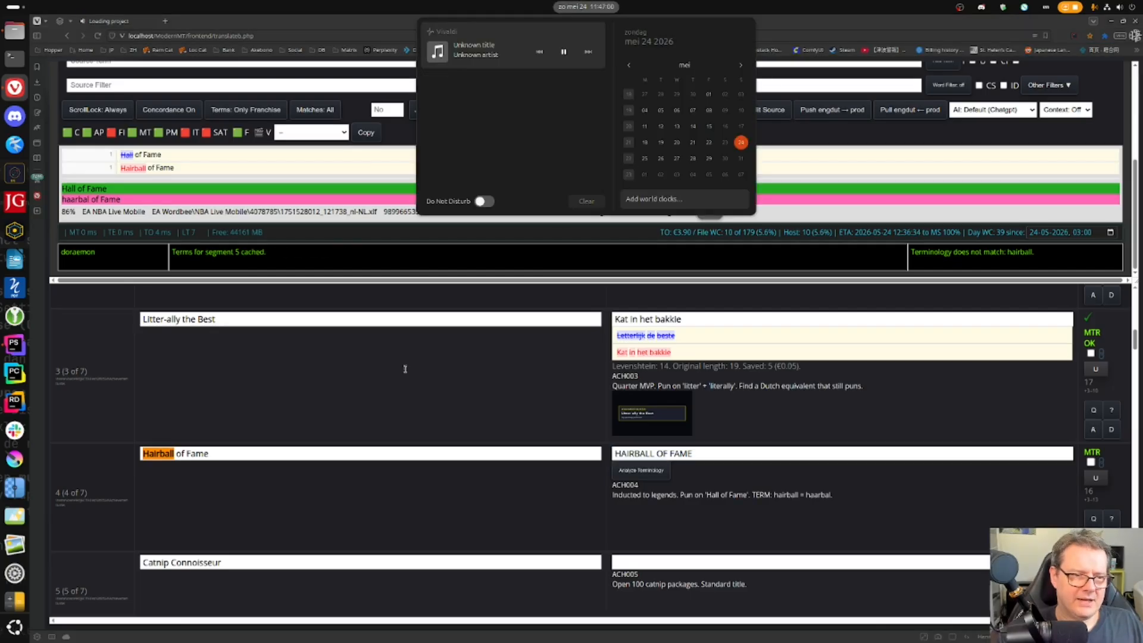
pyautogui.click(396, 391)
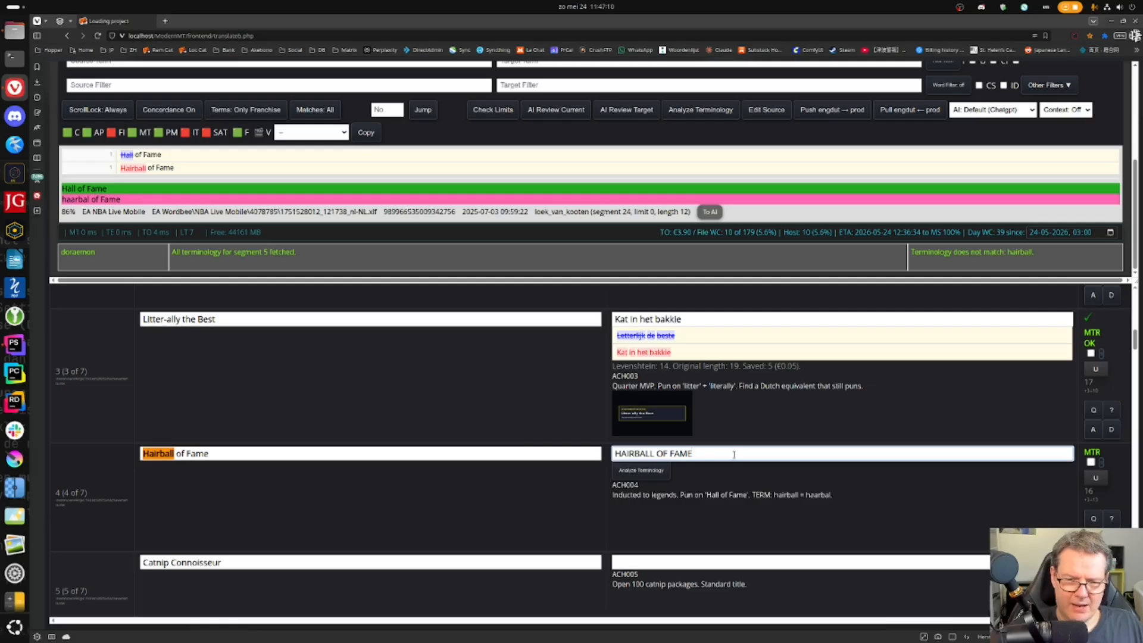
pyautogui.press('Escape')
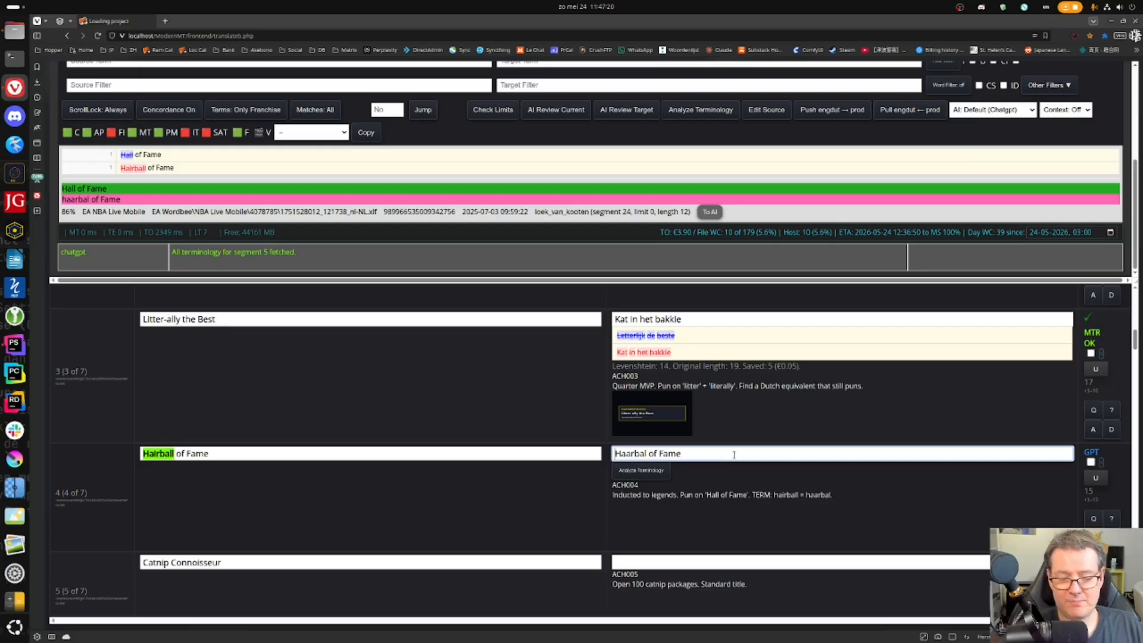
pyautogui.hotkey('ctrl', 'a')
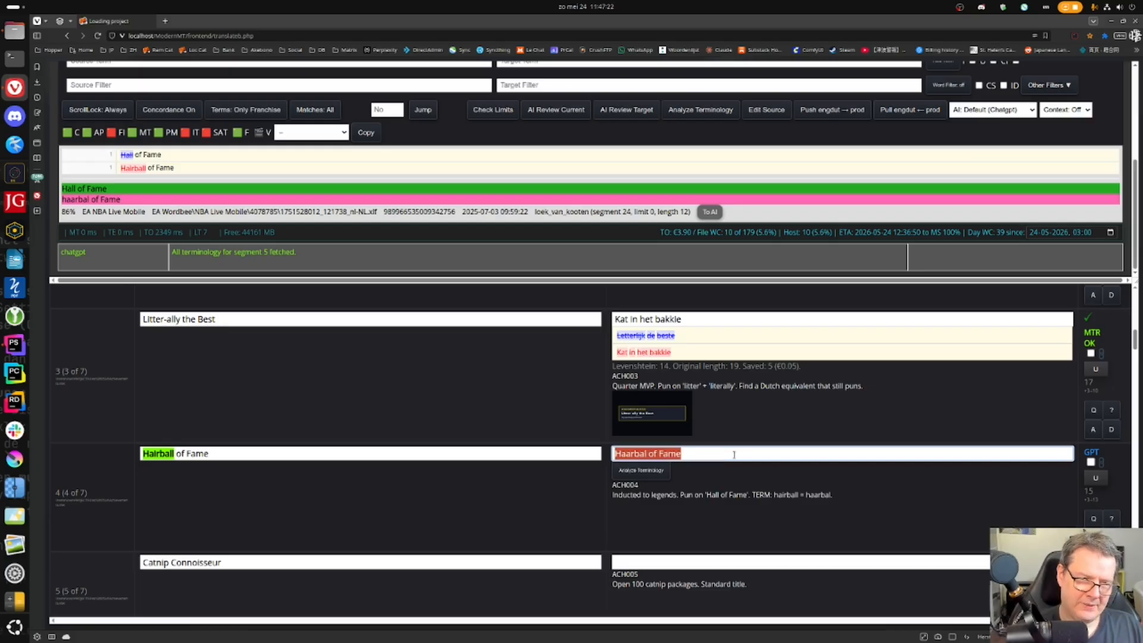
pyautogui.write('Eregalerij')
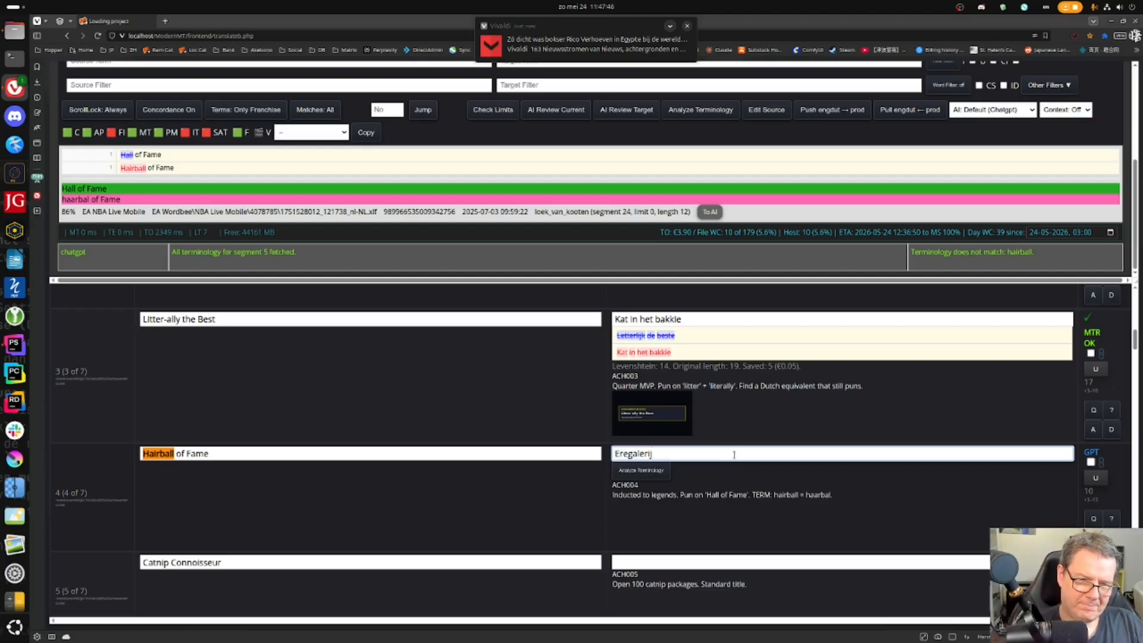
# - Change 'Ere' to 'Haarbal' so segment 4 reads 'Haarbalgalerij', and confirm it
pyautogui.hotkey('shift', 'Right')
pyautogui.hotkey('shift', 'Right')
pyautogui.hotkey('shift', 'Right')
pyautogui.write('Haarbal')
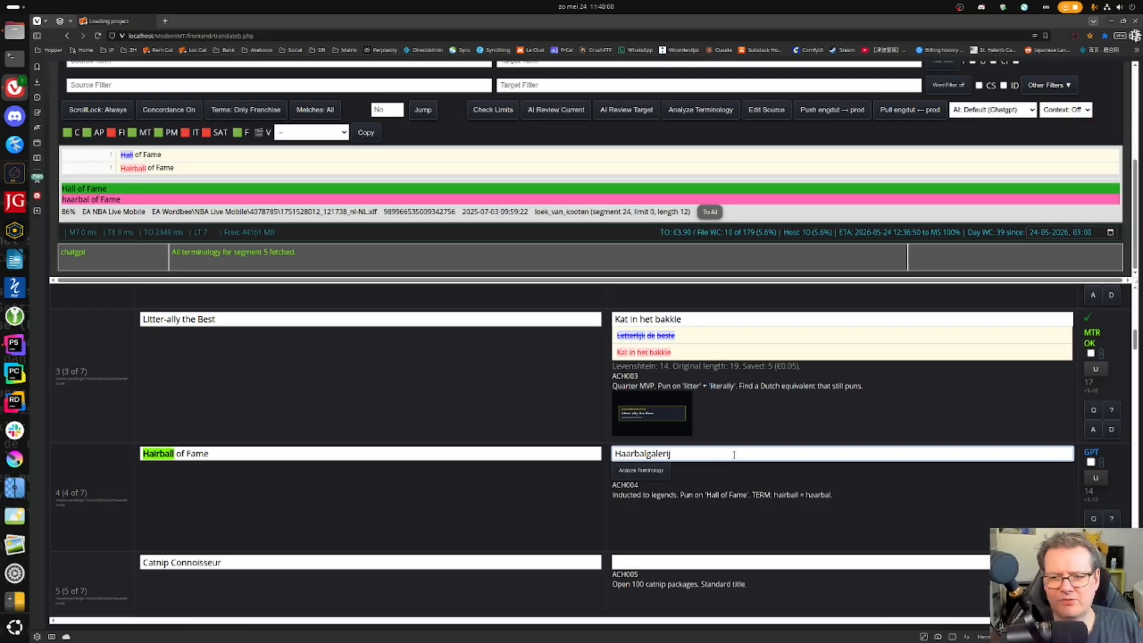
pyautogui.press('Return')
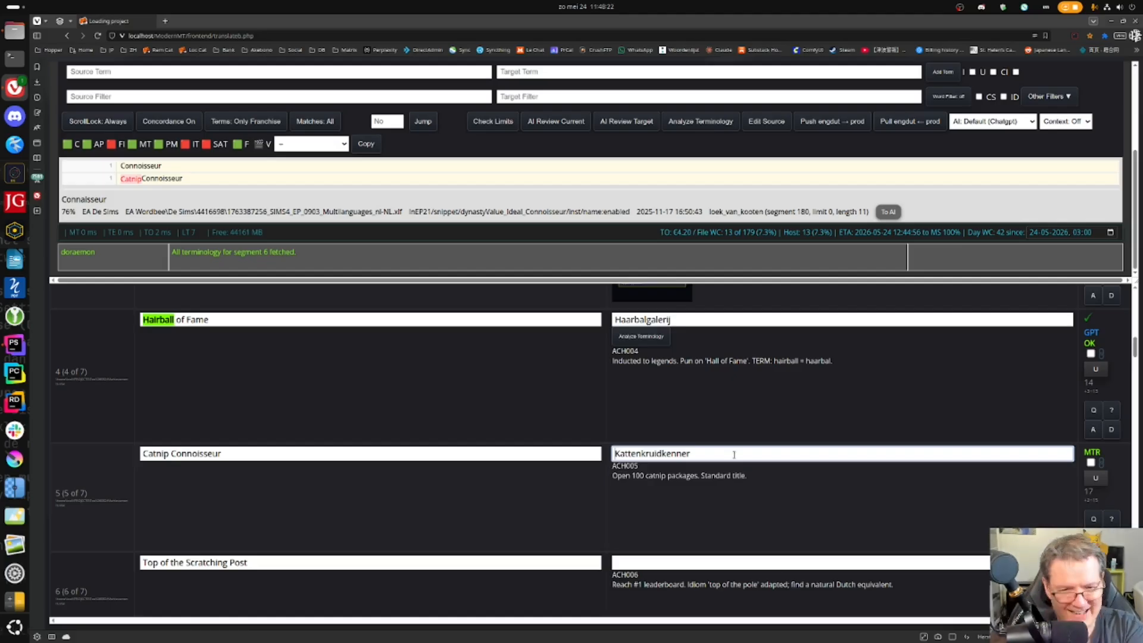
# - Check the word parts of 'Kattenkruidkenner' and confirm segment 5
pyautogui.press('Right')
pyautogui.press('Right')
pyautogui.press('Right')
pyautogui.press('Right')
pyautogui.press('Right')
pyautogui.press('Right')
pyautogui.hotkey('shift', 'Right')
pyautogui.hotkey('ctrl', 'Right')
pyautogui.hotkey('ctrl', 'Right')
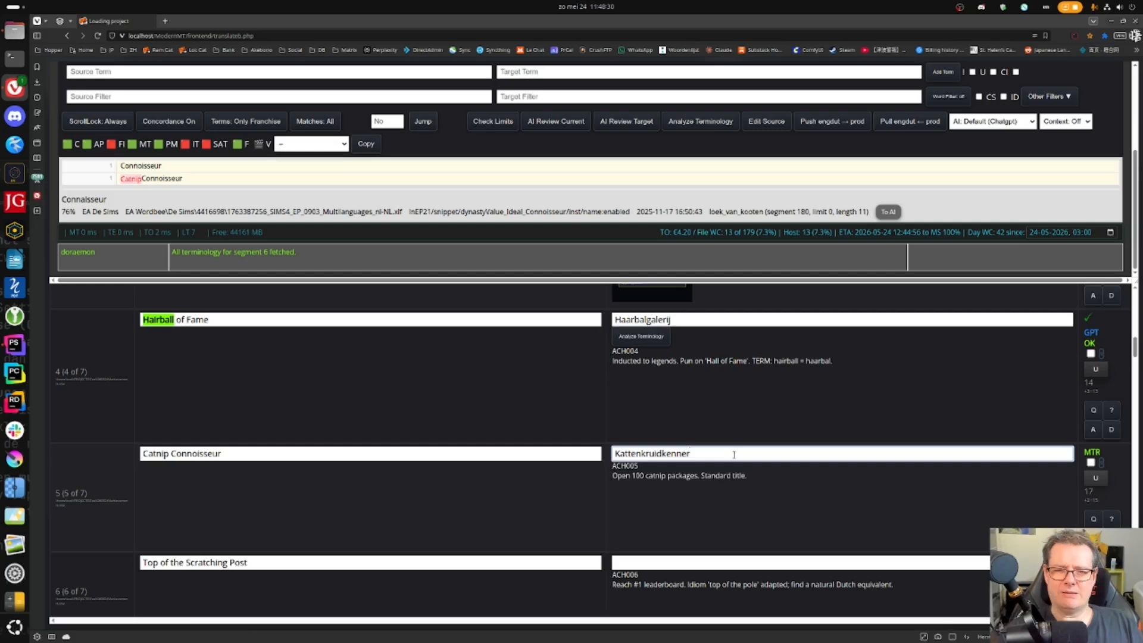
pyautogui.hotkey('ctrl', 'Return')
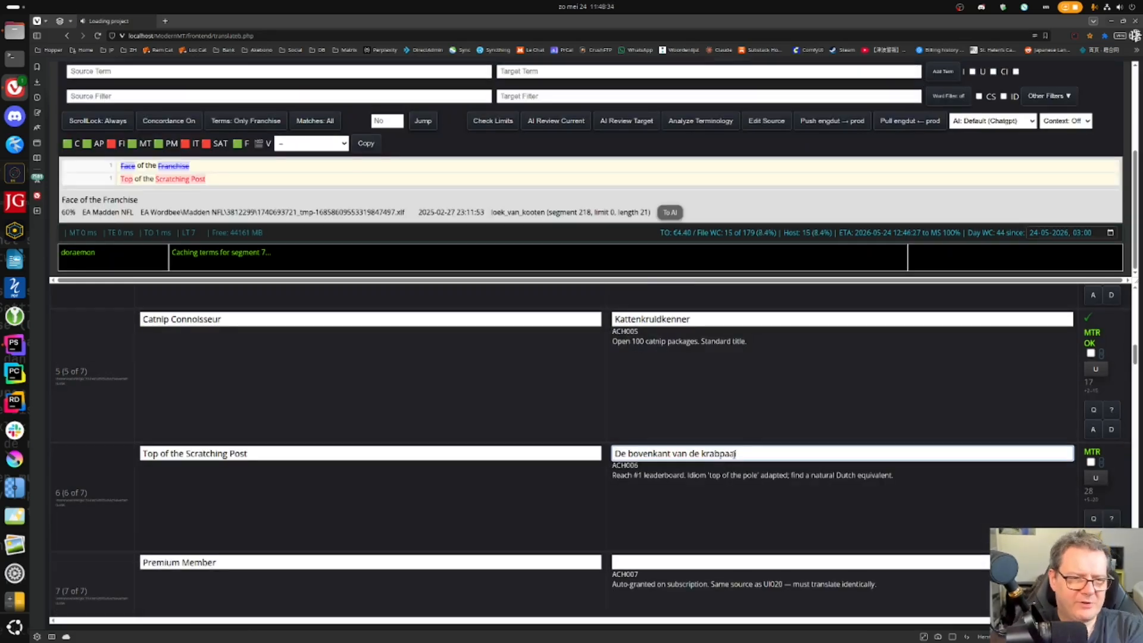
# - Replace 'bovenkant' with 'top' so segment 6 reads 'De top van de krabpaal', and confirm it
pyautogui.doubleClick(650, 454)
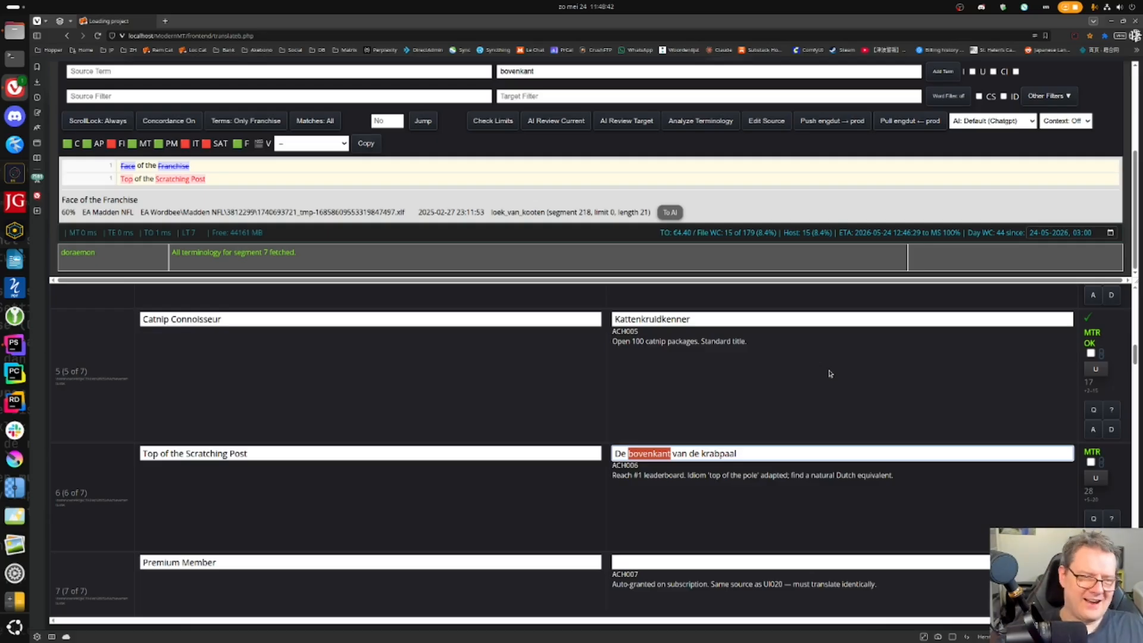
pyautogui.write('top')
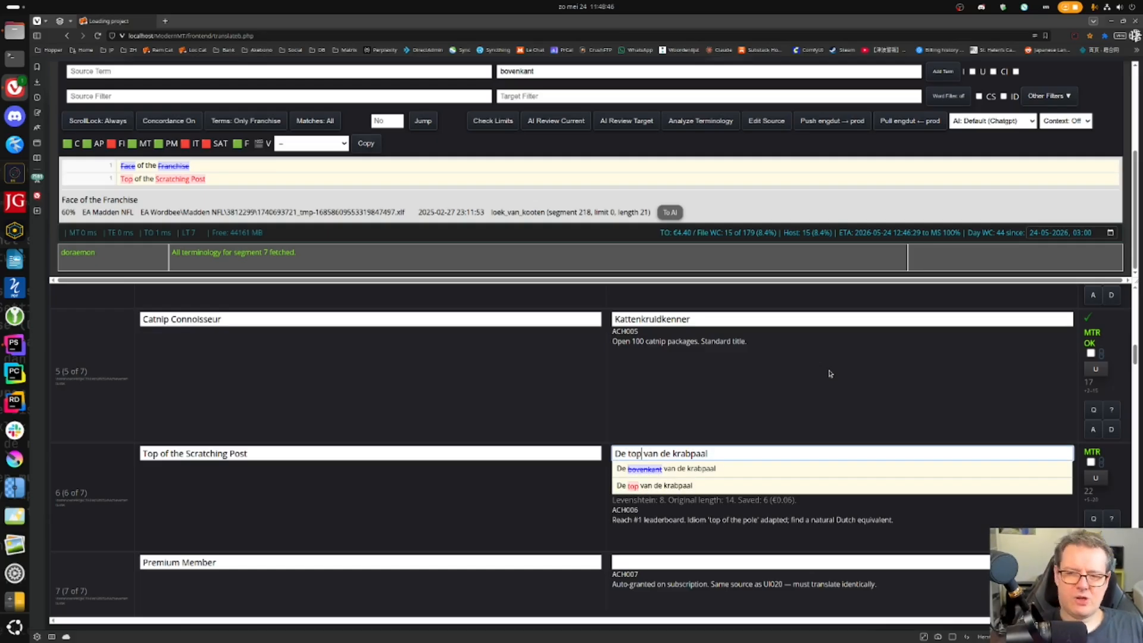
pyautogui.press('Return')
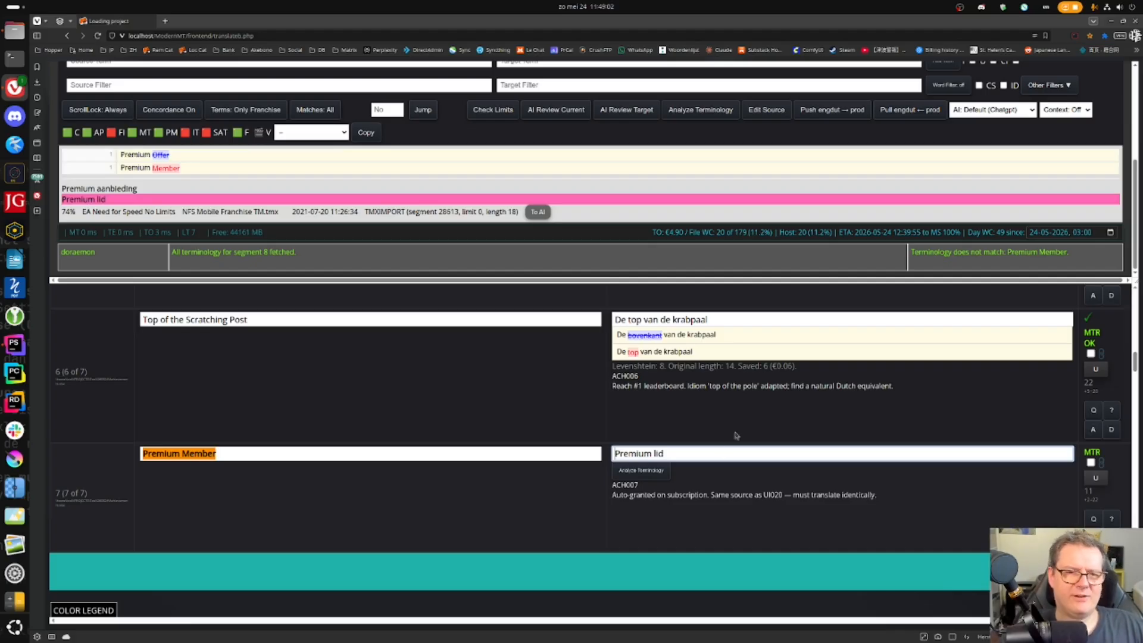
# - Check the glossary's Premium-lid term, hyphenate segment 7 to 'Premium-lid', and confirm it
pyautogui.scroll(5, 743, 226)
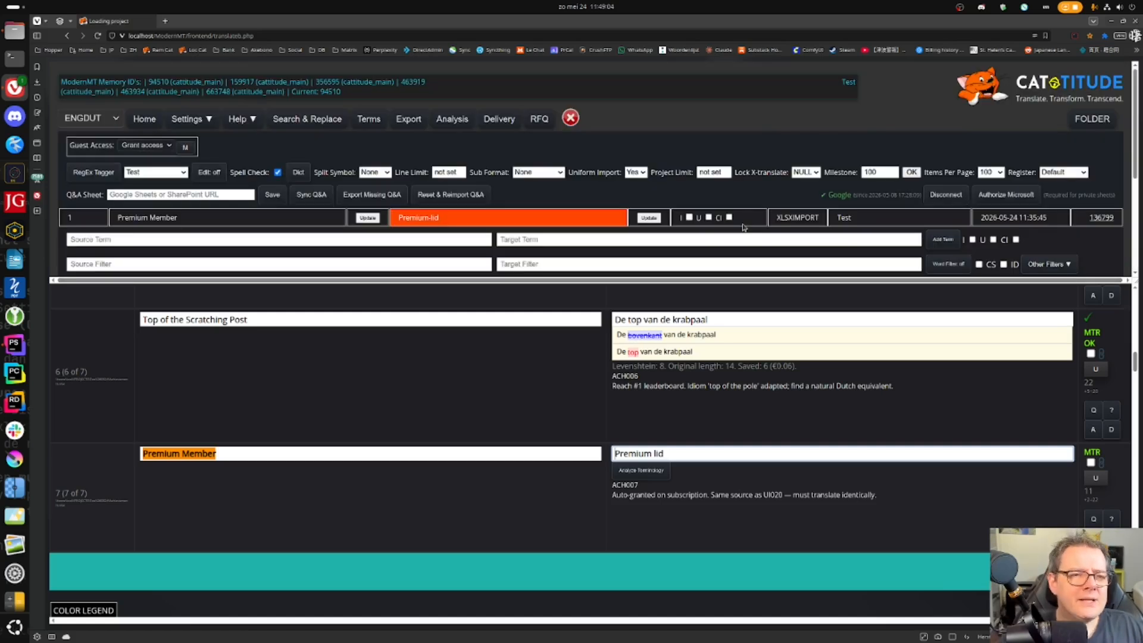
pyautogui.moveTo(117, 218); pyautogui.dragTo(201, 217)
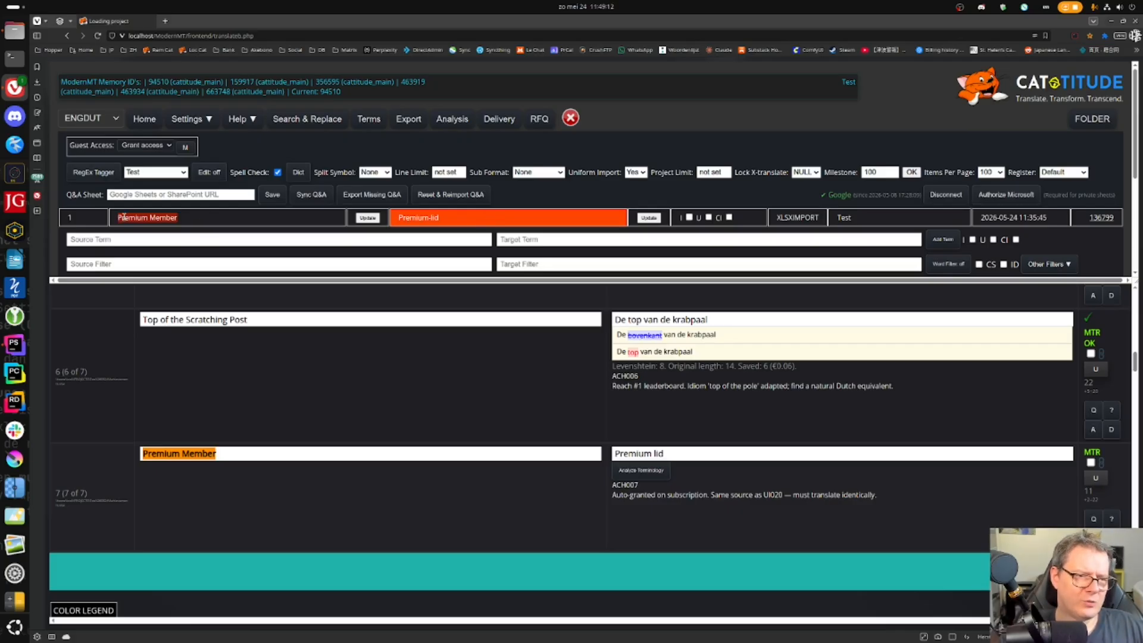
pyautogui.doubleClick(410, 218)
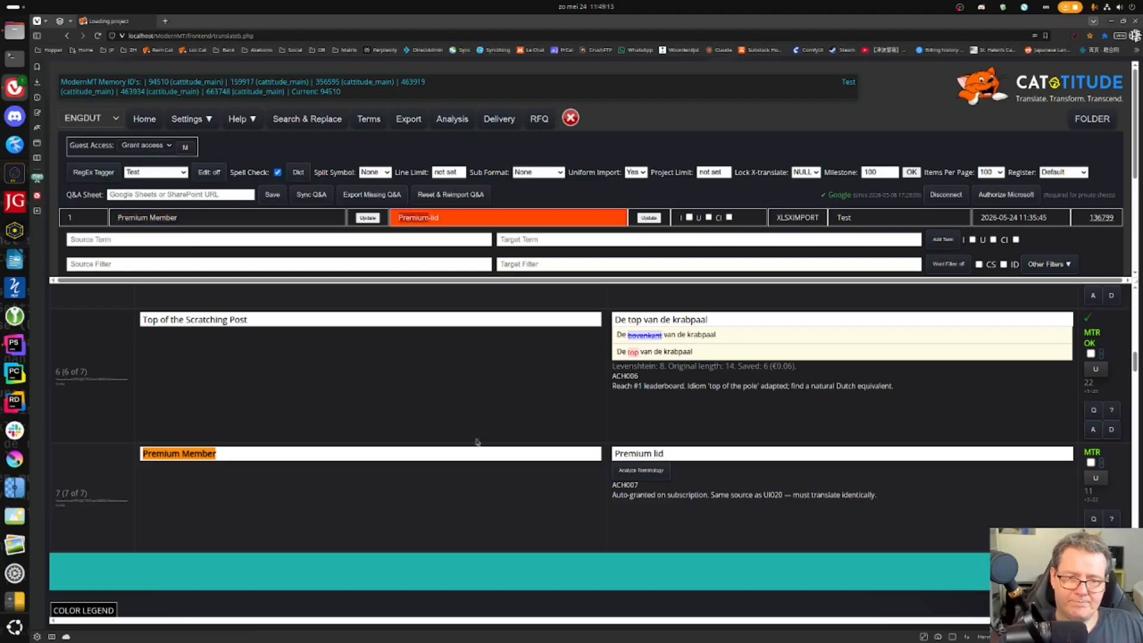
pyautogui.click(735, 452)
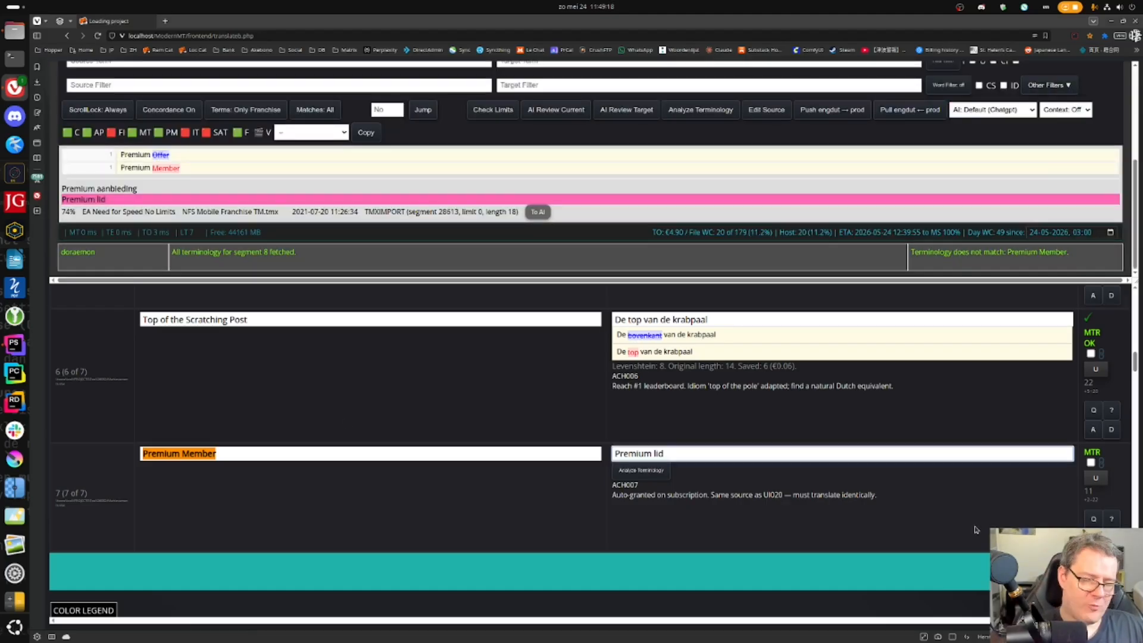
pyautogui.press('BackSpace')
pyautogui.write('-')
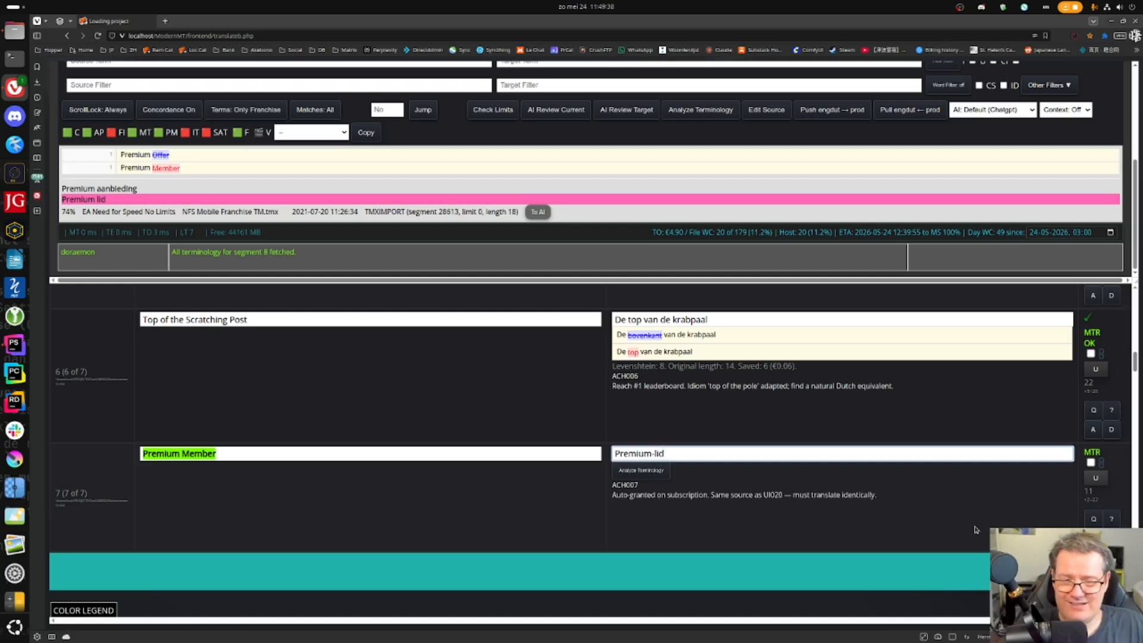
pyautogui.press('Return')
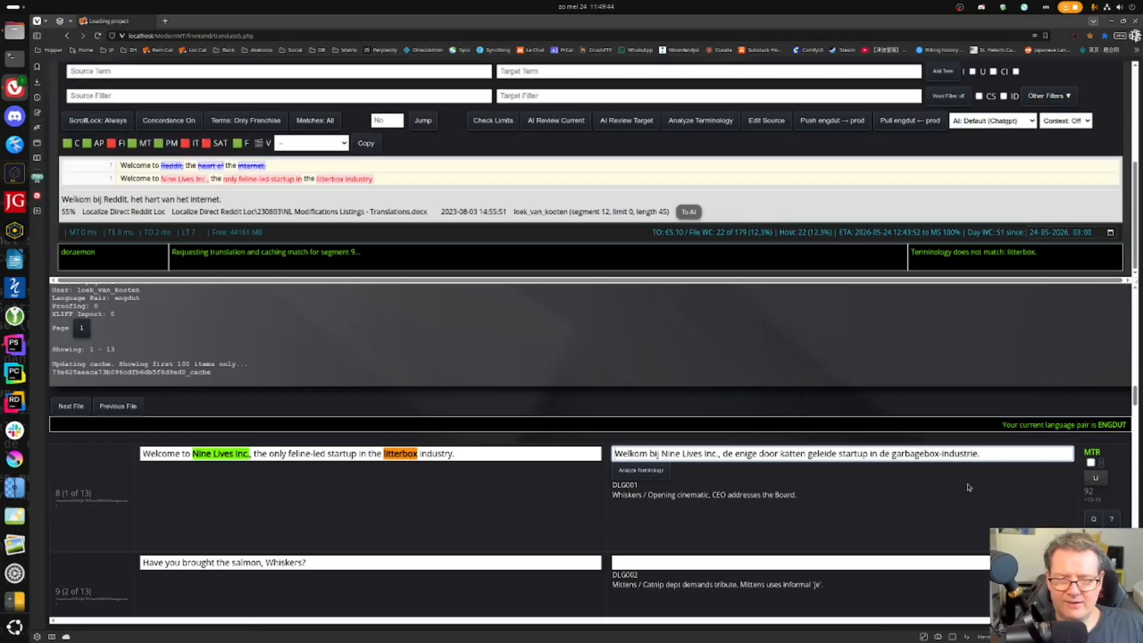
# - Discard the Nine Lives Inc. welcome line translation and request an AI retranslation
pyautogui.click(895, 456)
pyautogui.click(681, 454)
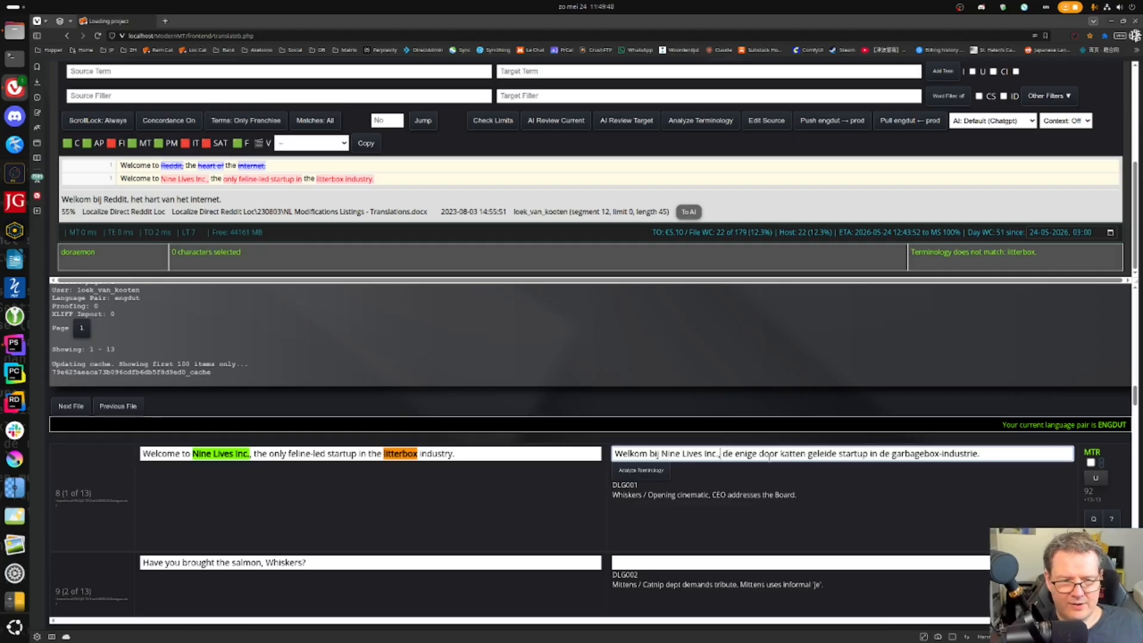
pyautogui.click(805, 455)
pyautogui.click(980, 454)
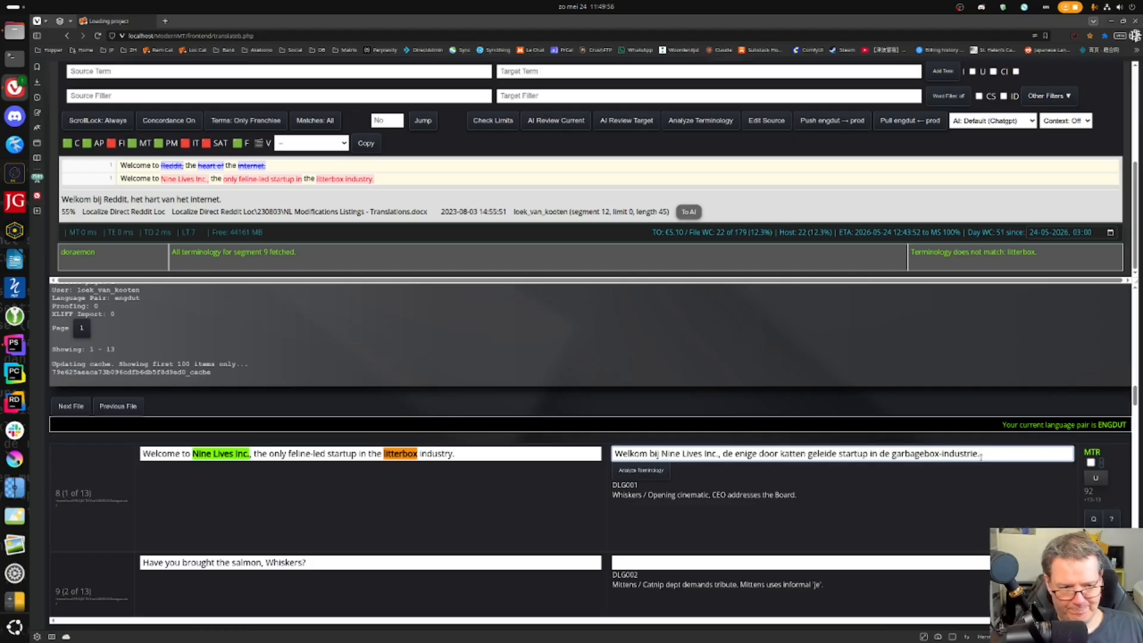
pyautogui.hotkey('ctrl', 'm')
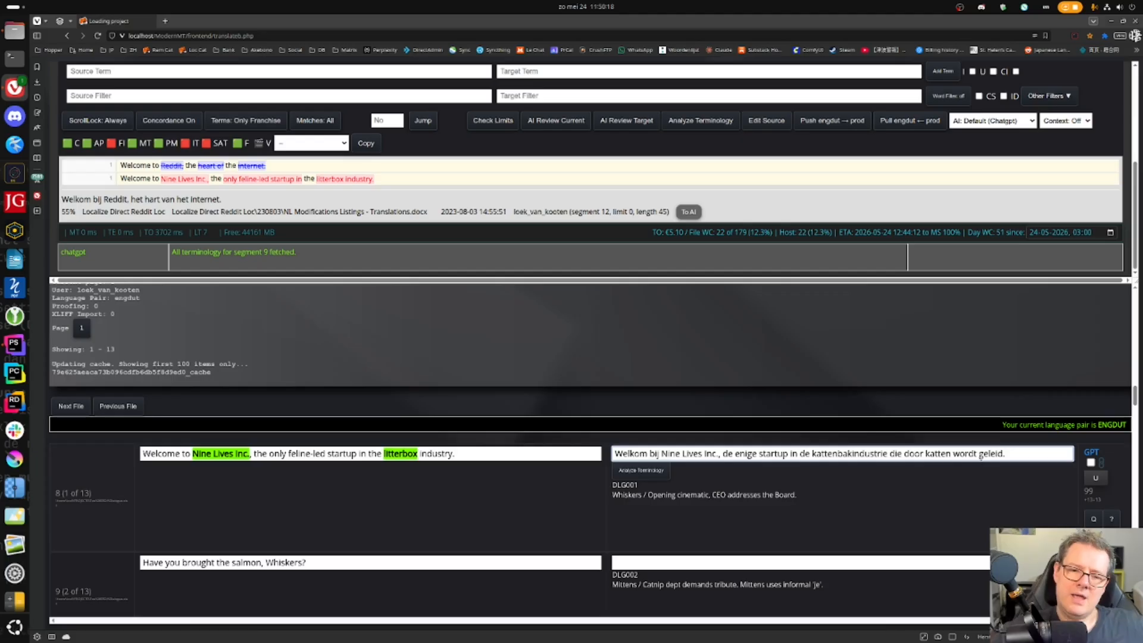
# - Hyphenate 'startup' to 'start-up' in segment 8's Dutch translation
pyautogui.doubleClick(772, 454)
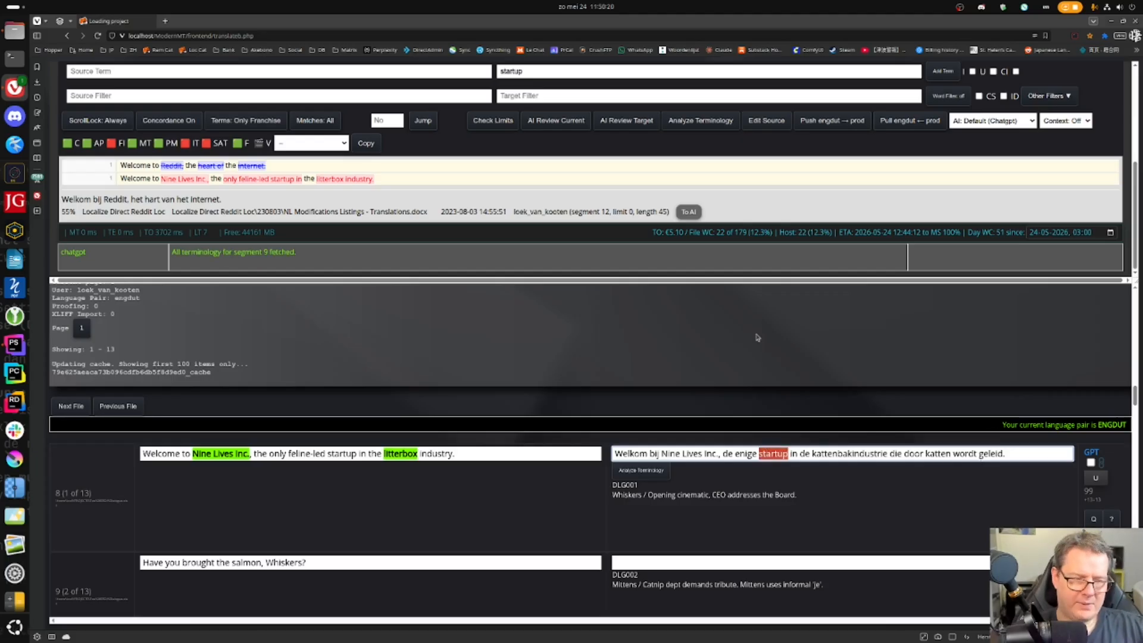
pyautogui.press('Right')
pyautogui.press('Left')
pyautogui.press('Left')
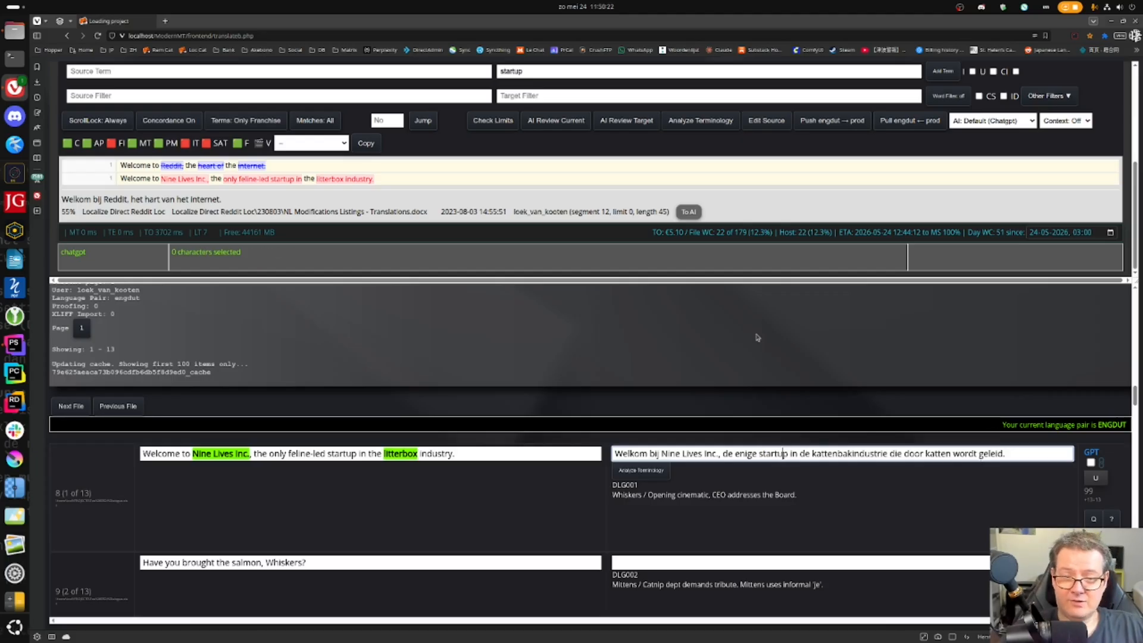
pyautogui.write('-')
pyautogui.press('Right')
pyautogui.press('Right')
pyautogui.hotkey('shift', 'Left')
pyautogui.hotkey('shift', 'Left')
pyautogui.hotkey('shift', 'Left')
pyautogui.hotkey('shift', 'Left')
pyautogui.hotkey('shift', 'Left')
pyautogui.hotkey('shift', 'Left')
pyautogui.hotkey('shift', 'Left')
pyautogui.hotkey('shift', 'Left')
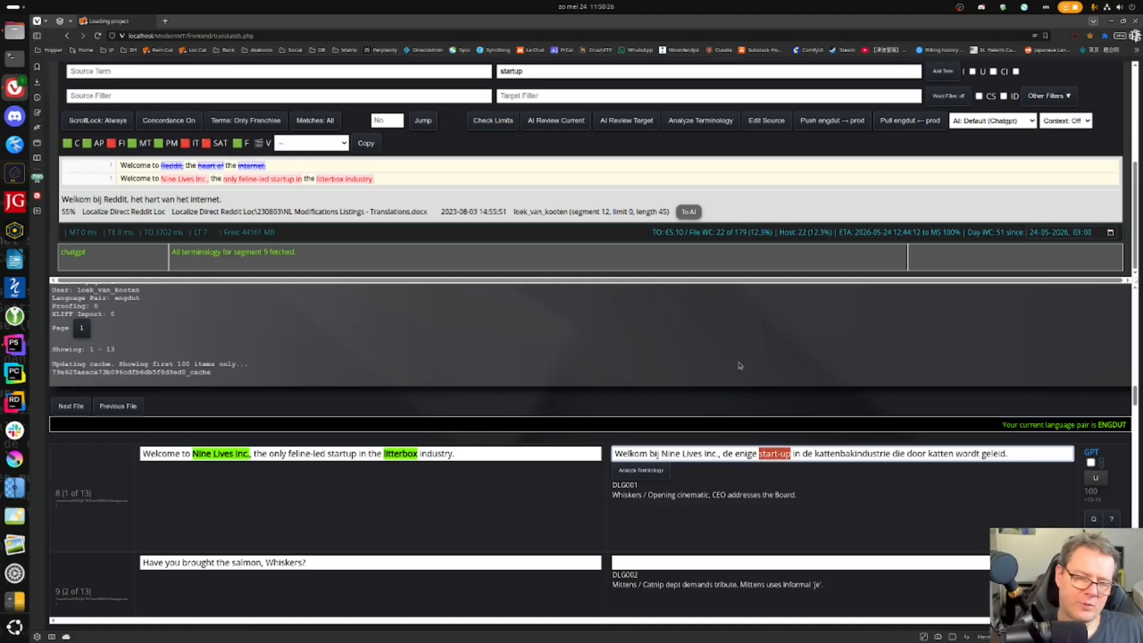
# - Fill in the term pair with source 'startup' and target 'start-up'
pyautogui.click(757, 454)
pyautogui.moveTo(757, 453); pyautogui.dragTo(791, 454)
pyautogui.click(774, 469)
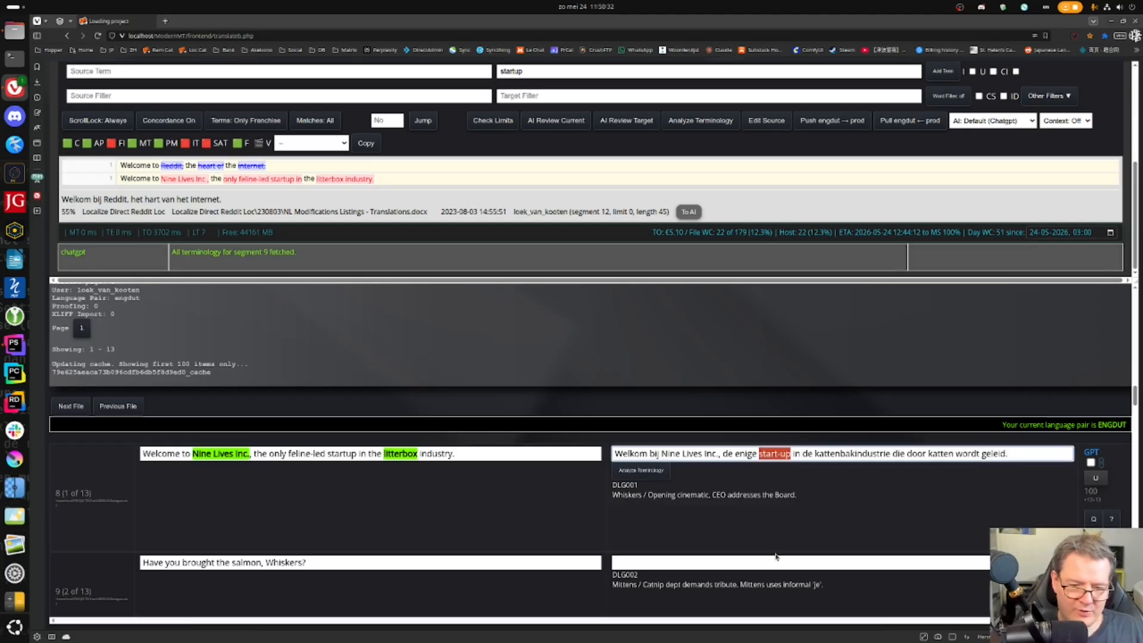
pyautogui.doubleClick(337, 454)
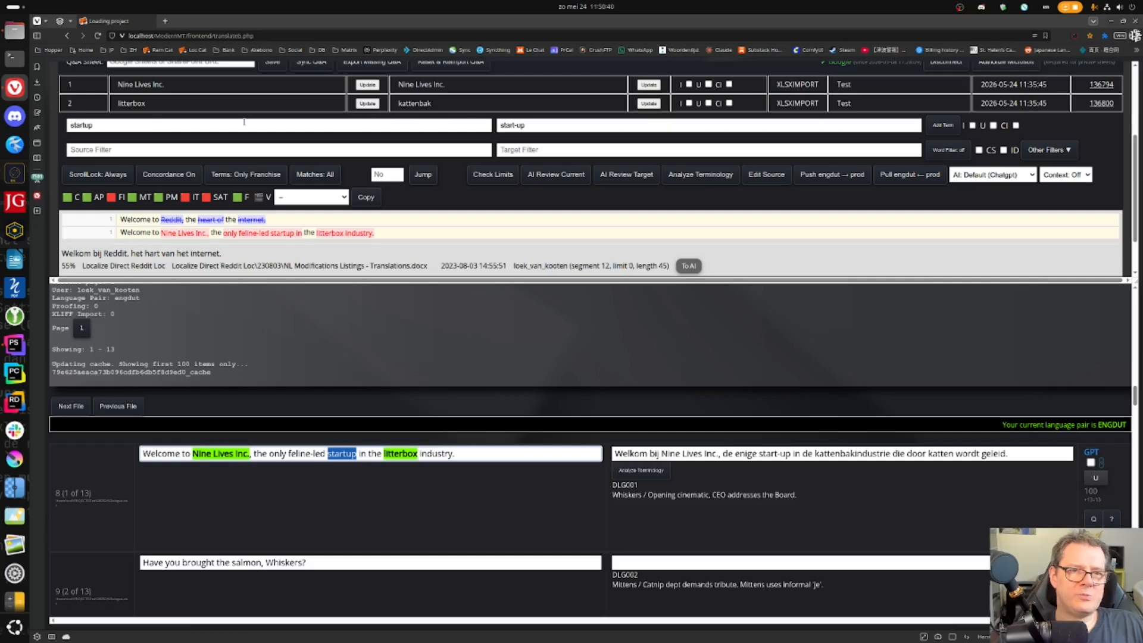
# - Add the startup → start-up pair to the termbase and refresh segment 8's terminology
pyautogui.click(578, 126)
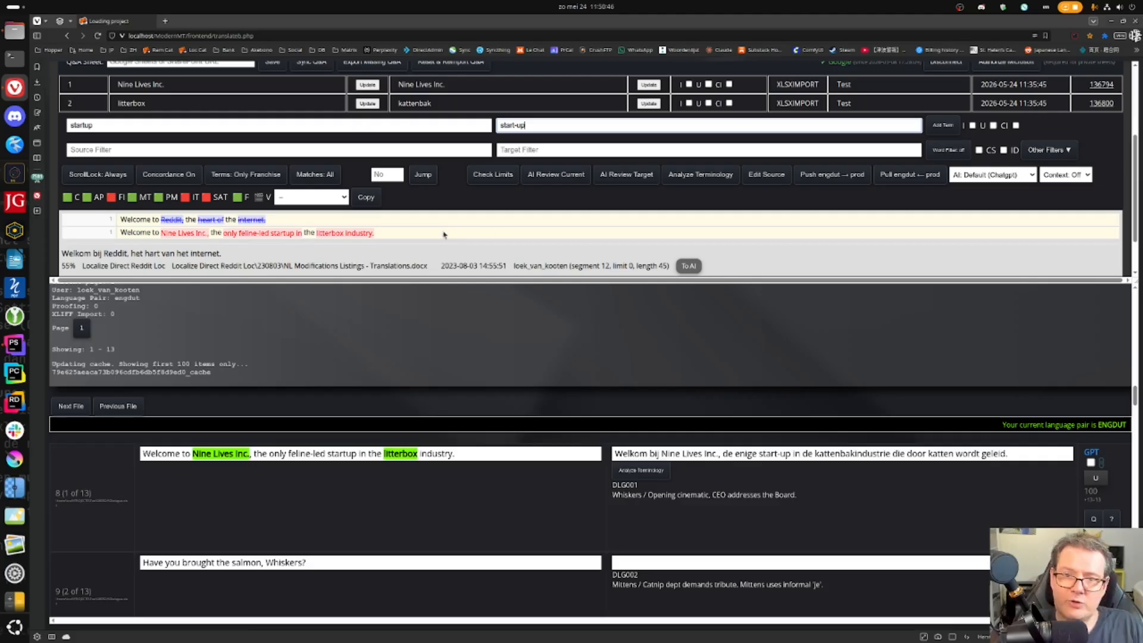
pyautogui.click(943, 125)
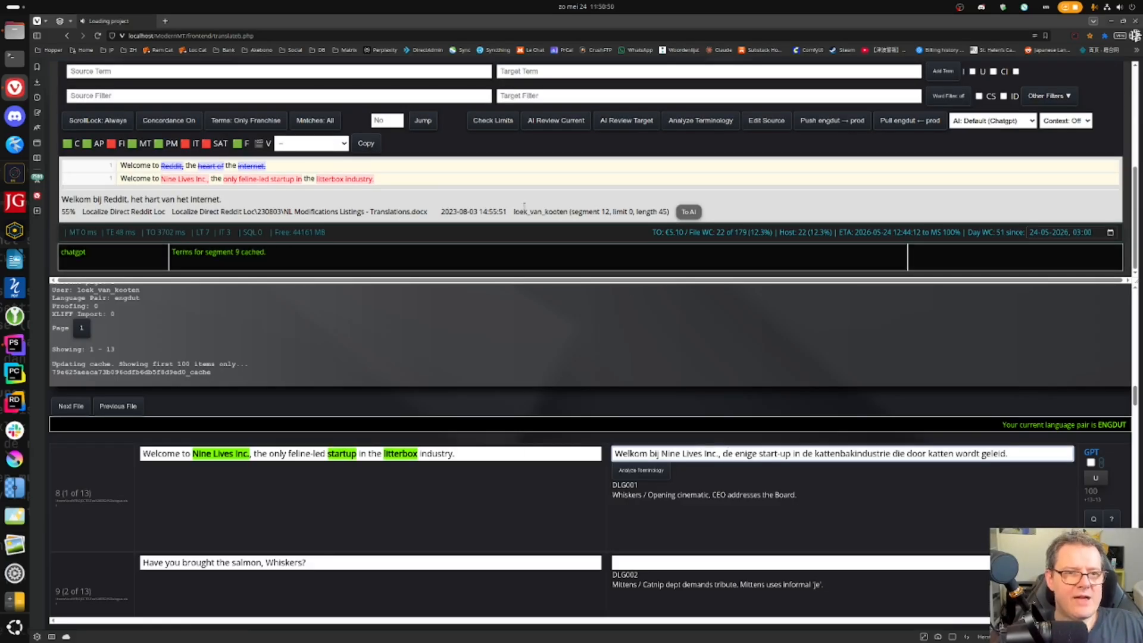
pyautogui.scroll(2, 520, 181)
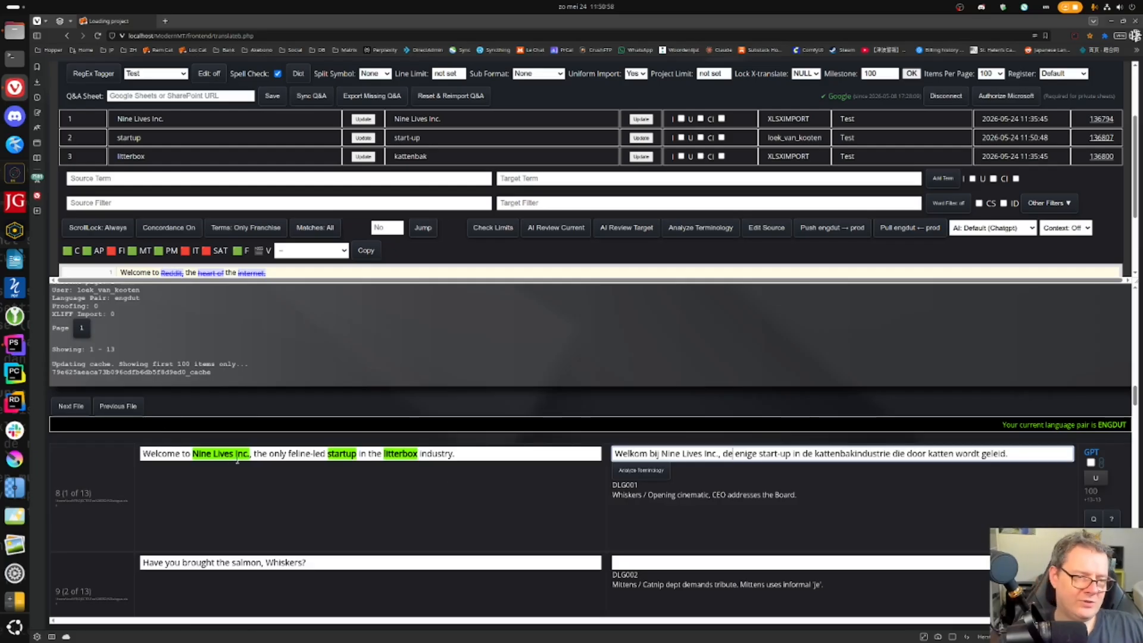
pyautogui.click(468, 454)
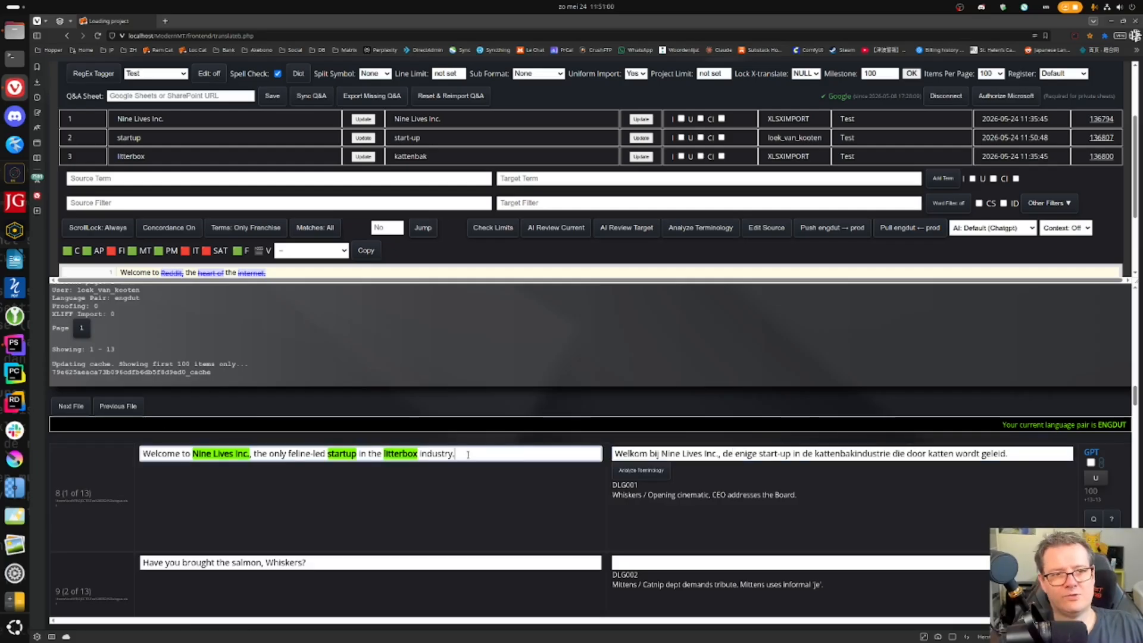
pyautogui.click(815, 452)
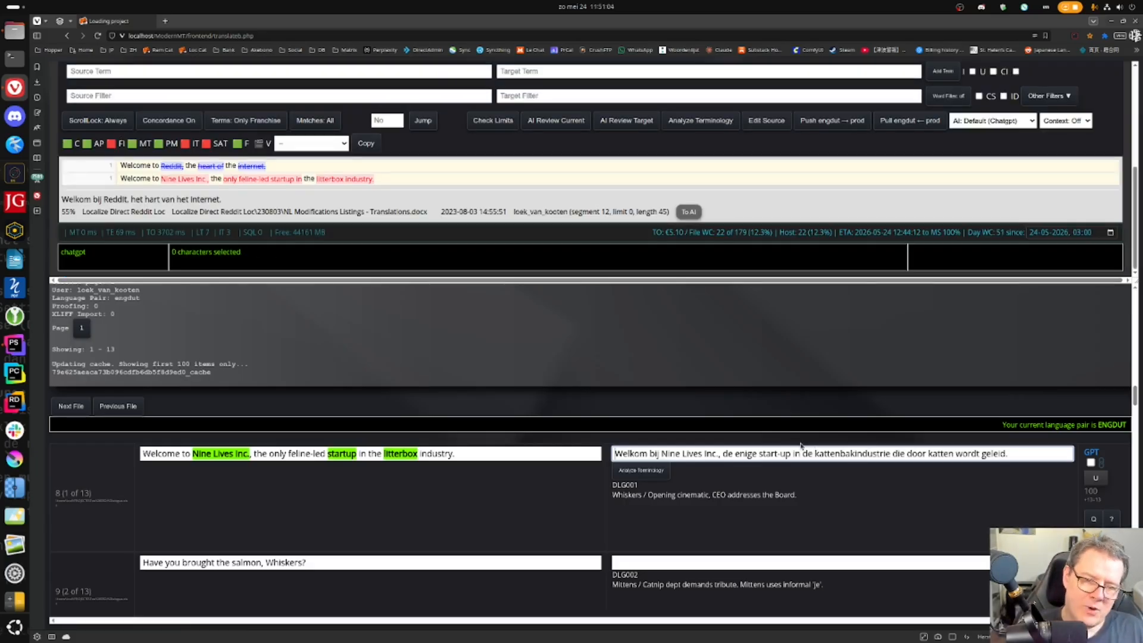
# - Retranslate segment 8 with AI using the new start-up term and confirm it
pyautogui.hotkey('ctrl', 'a')
pyautogui.press('BackSpace')
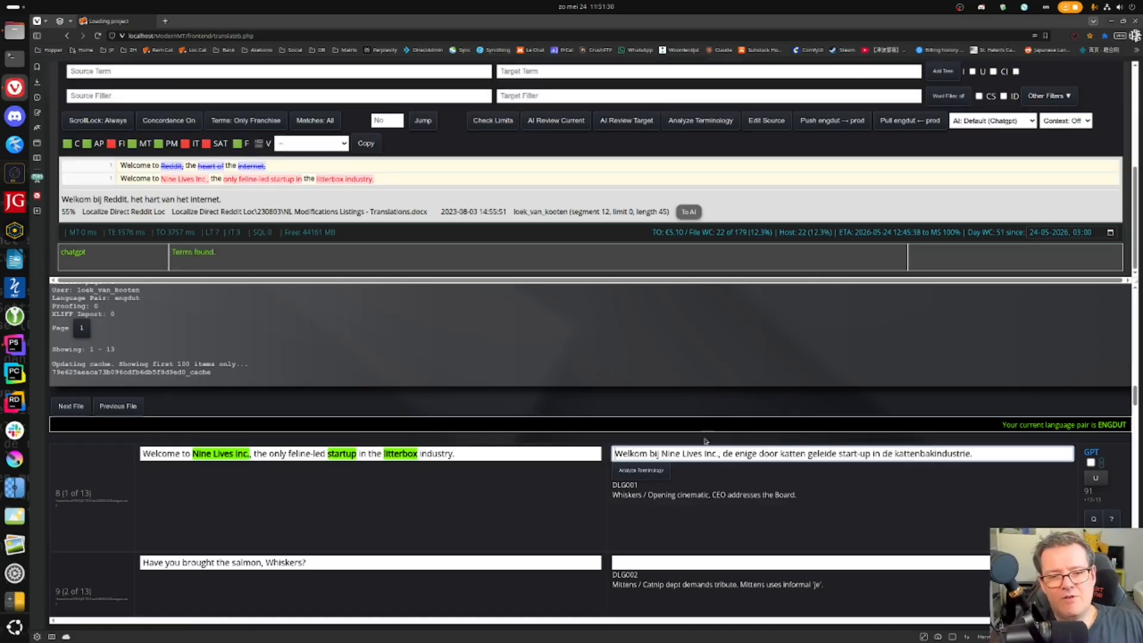
pyautogui.doubleClick(840, 453)
pyautogui.click(1021, 454)
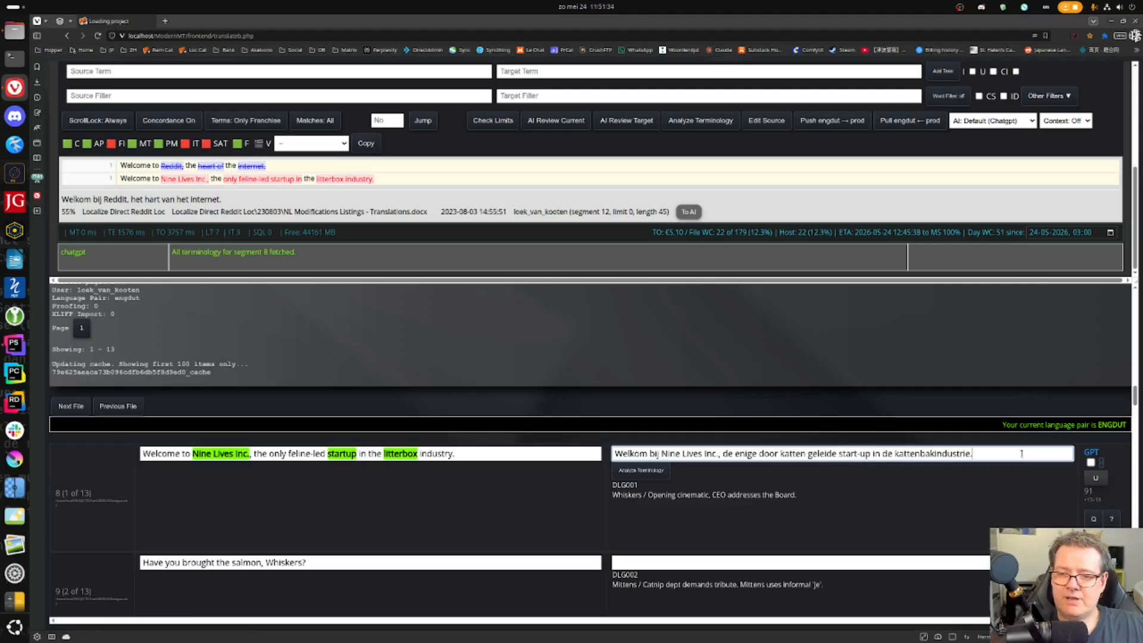
pyautogui.hotkey('ctrl', 'Return')
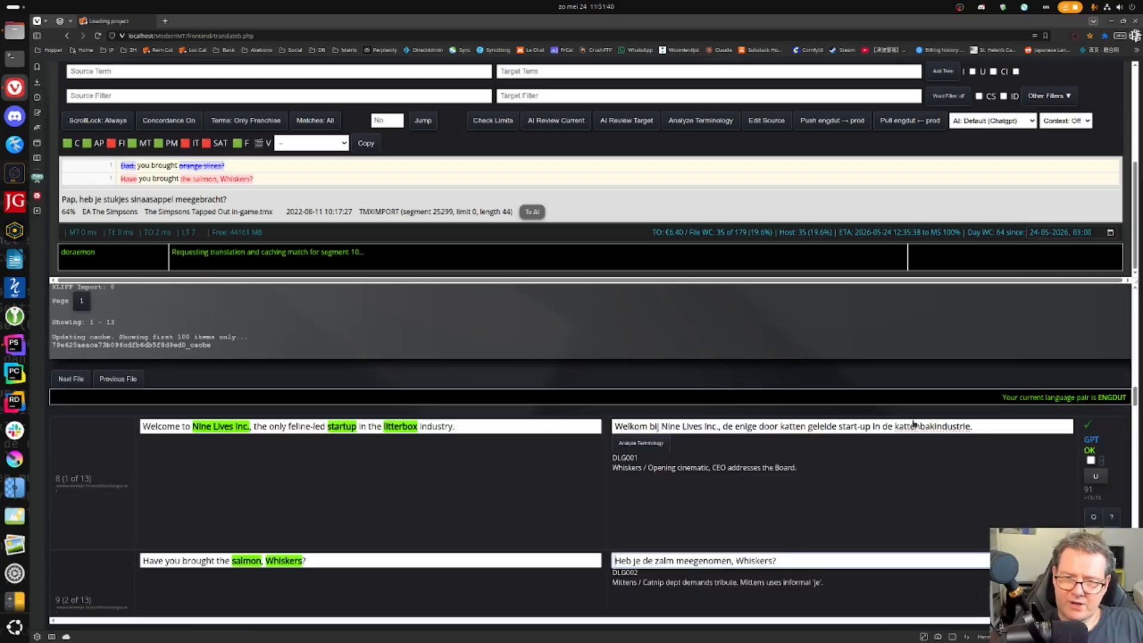
# - Add 'kattenbakindustrie' to the dictionary and confirm segment 9 'Heb je de zalm meegenomen, Whiskers?'
pyautogui.rightClick(908, 428)
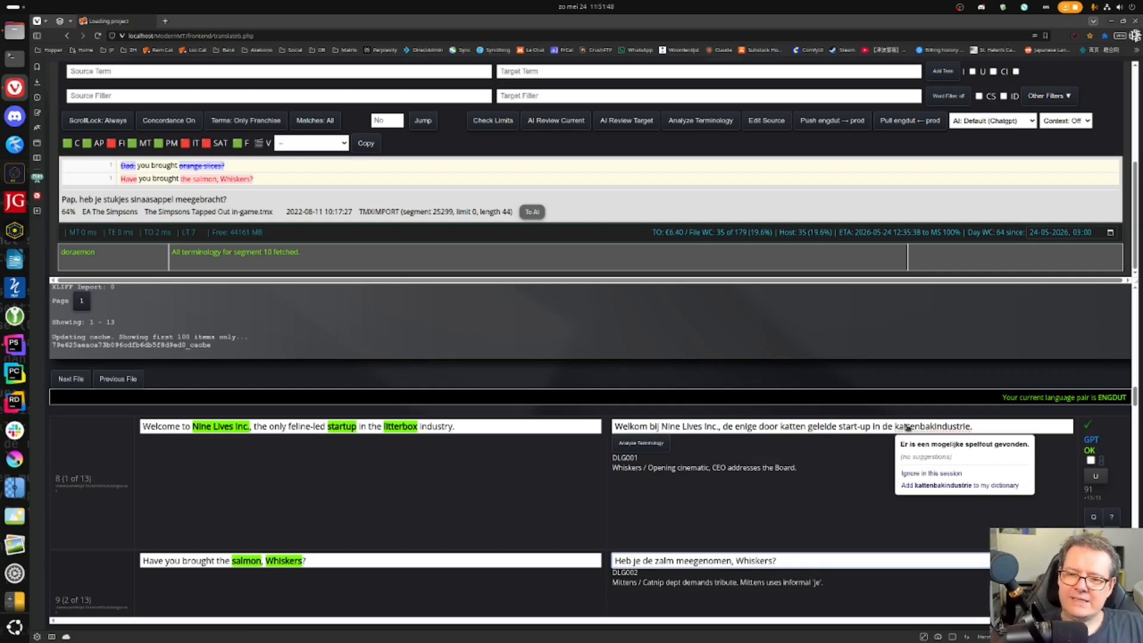
pyautogui.click(936, 485)
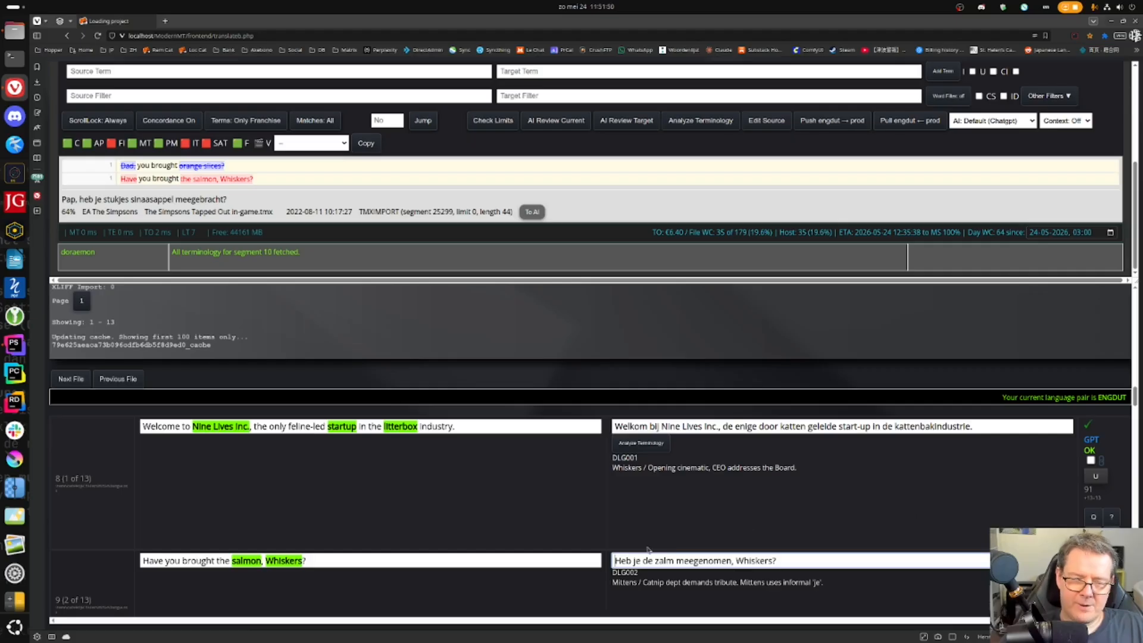
pyautogui.scroll(-1, 628, 463)
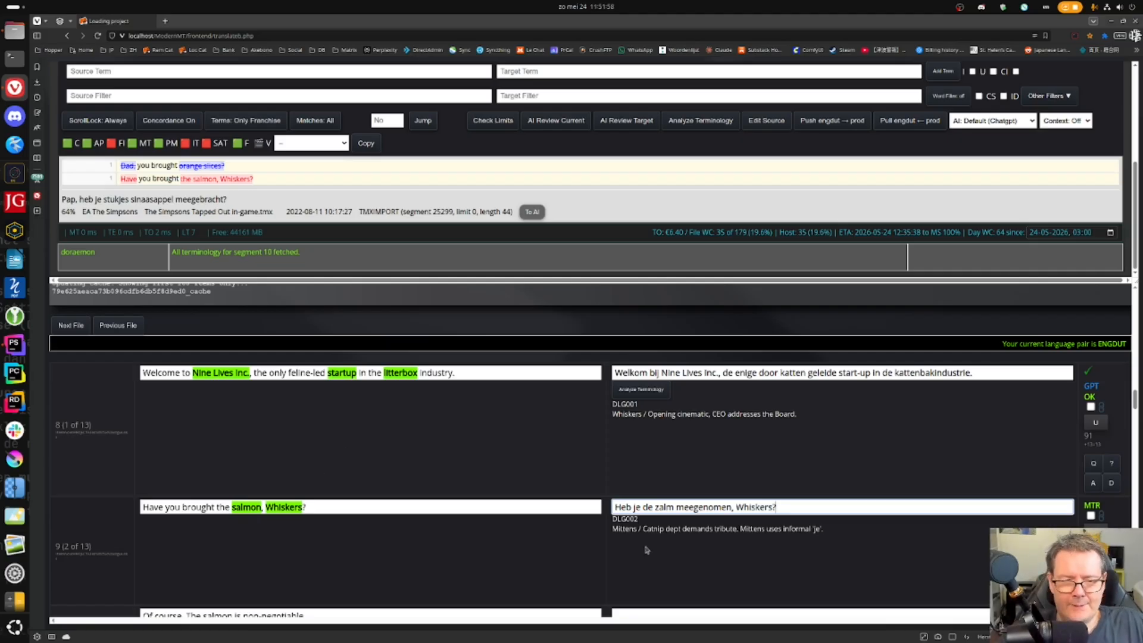
pyautogui.moveTo(739, 528); pyautogui.dragTo(552, 500)
pyautogui.click(856, 454)
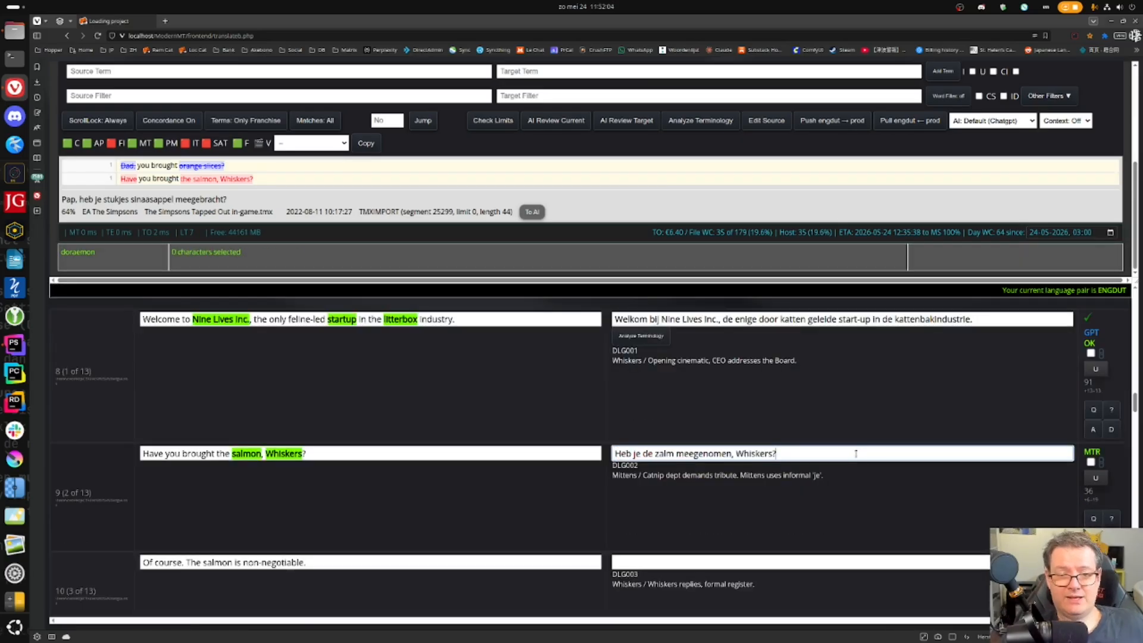
pyautogui.hotkey('ctrl', 'Return')
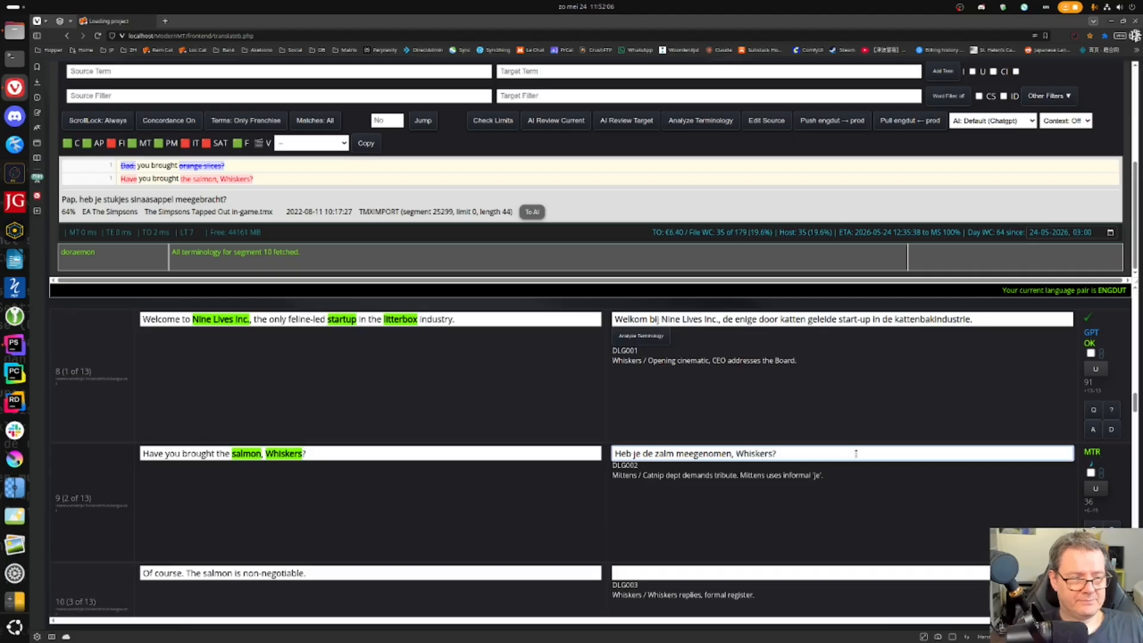
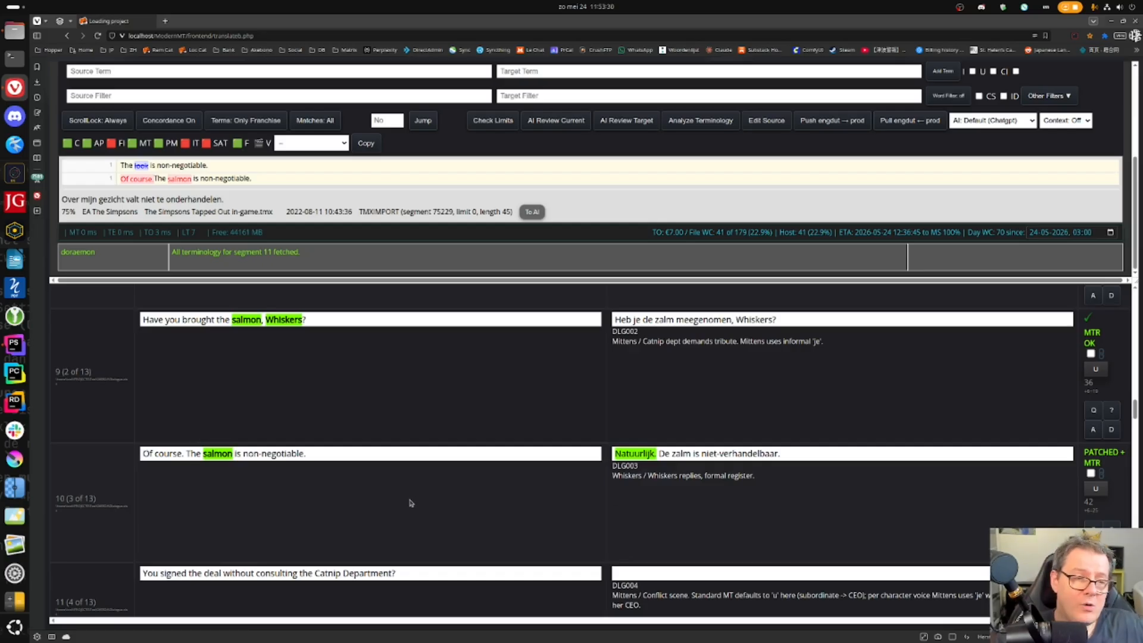
# - Regenerate segment 10 with AI as 'Natuurlijk. De zalm staat niet ter discussie.' and confirm it
pyautogui.moveTo(627, 455)
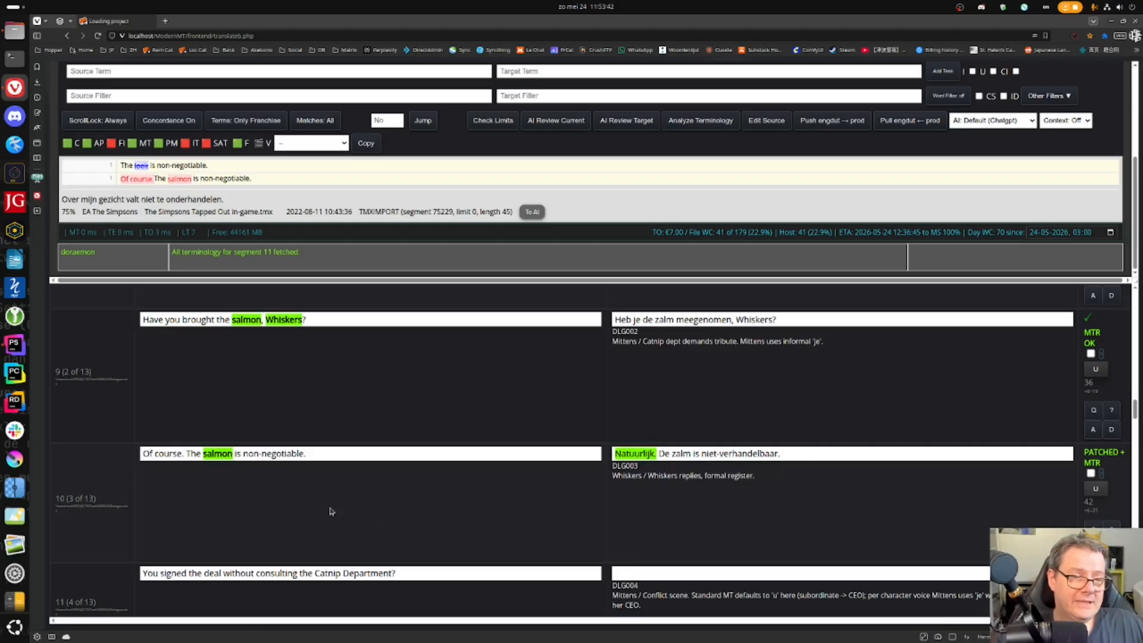
pyautogui.moveTo(186, 452); pyautogui.dragTo(366, 457)
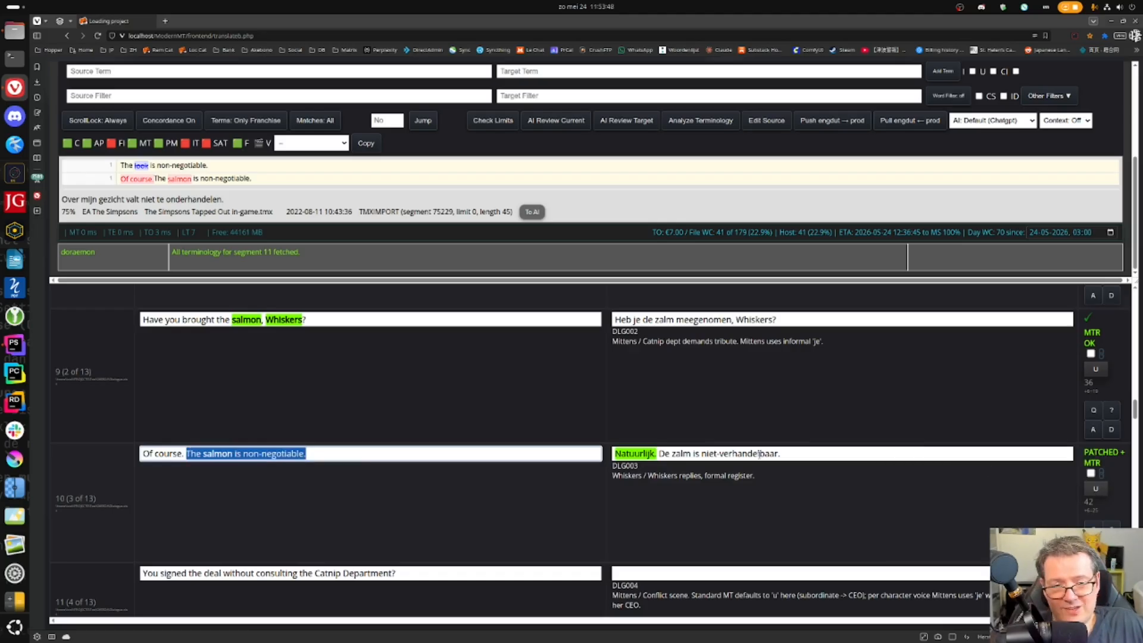
pyautogui.click(823, 454)
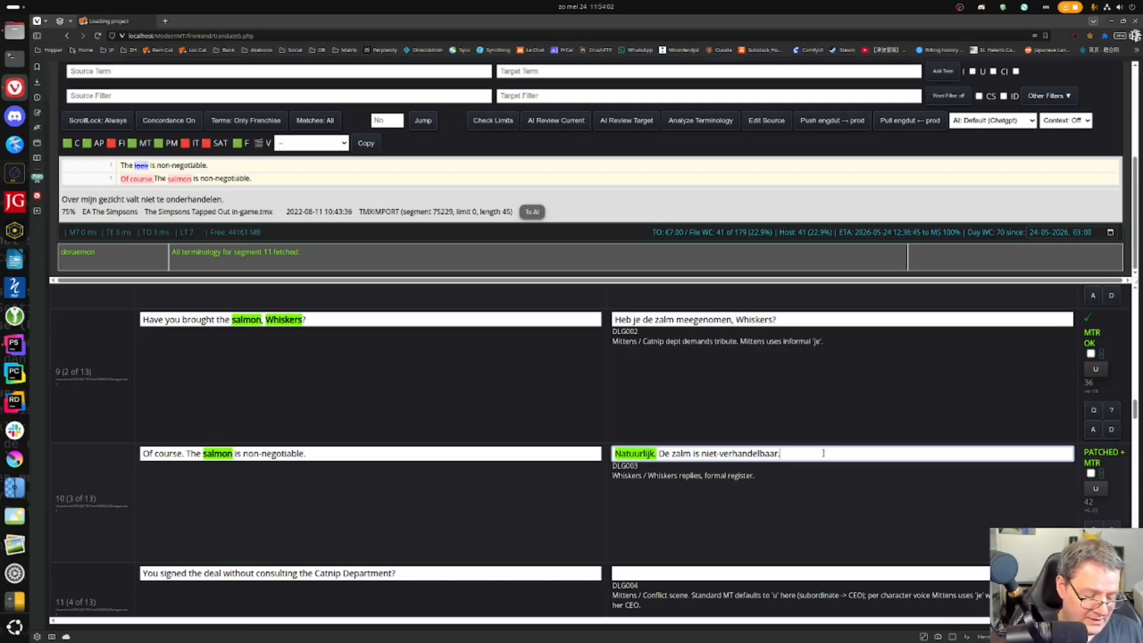
pyautogui.press('Escape')
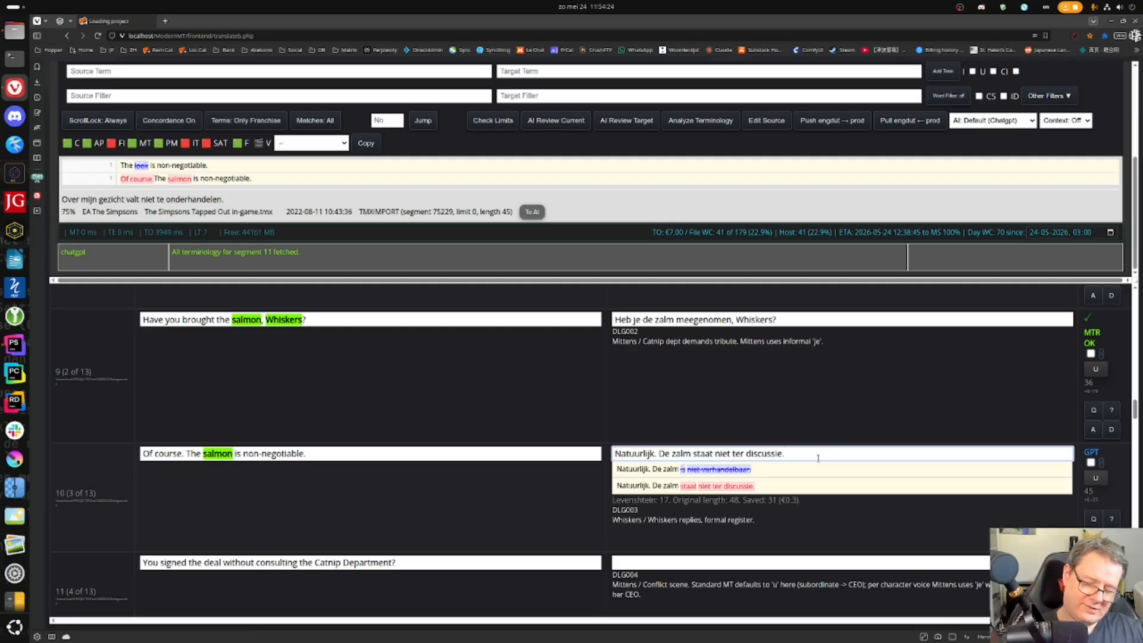
pyautogui.hotkey('ctrl', 'Return')
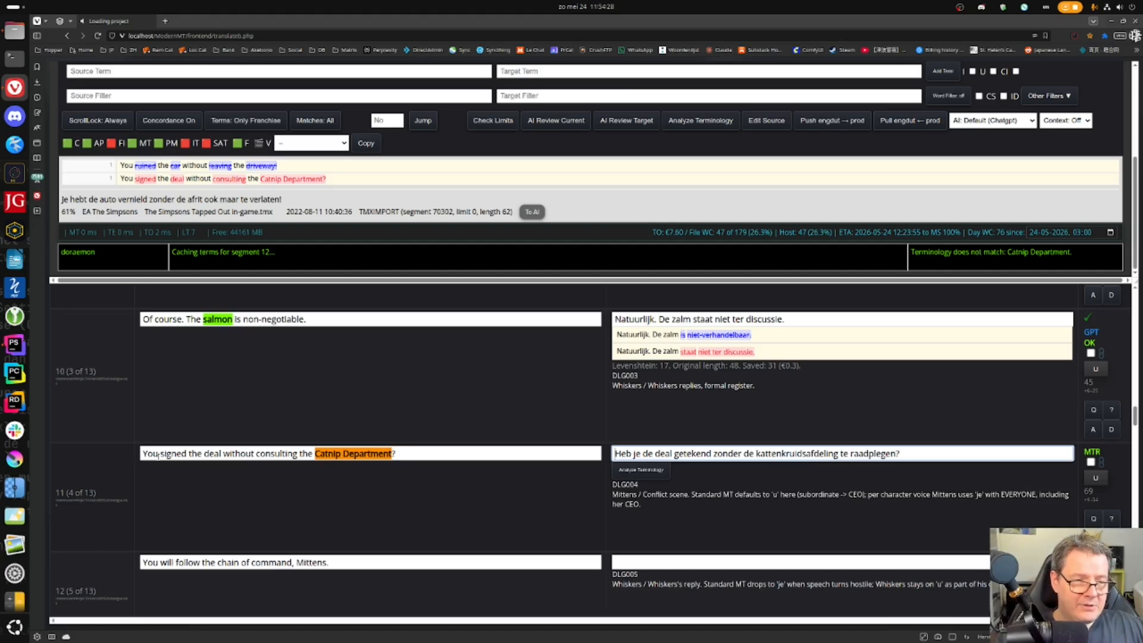
# - Select 'kattenkruidsafdeling' in segment 11 and inspect the Catnip Department glossary entry Catnipafdeling
pyautogui.click(790, 453)
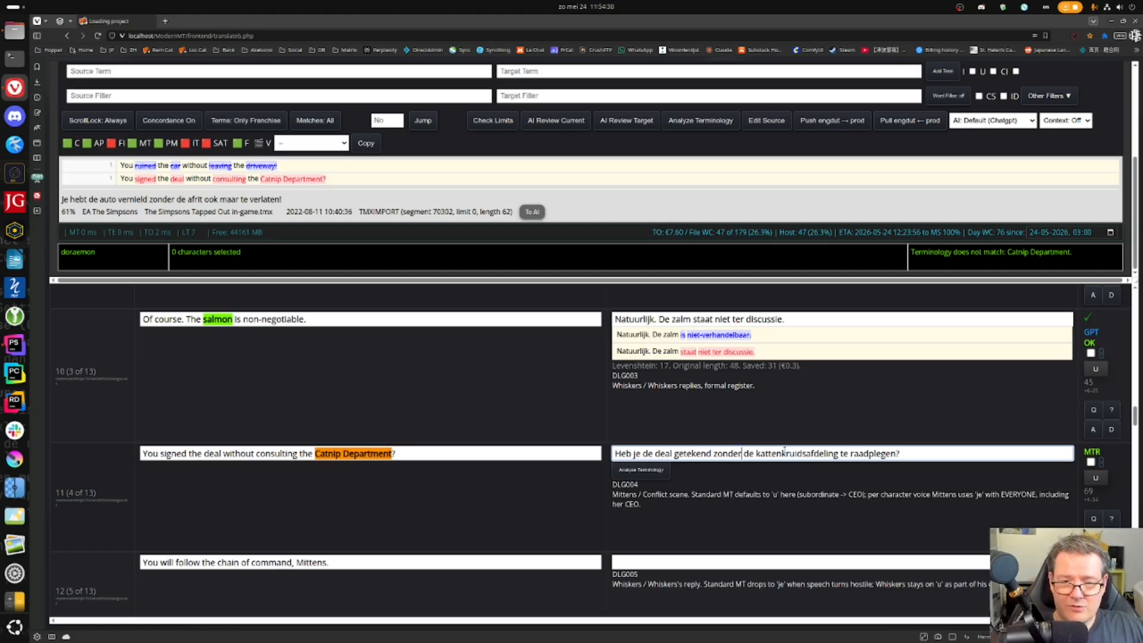
pyautogui.doubleClick(790, 453)
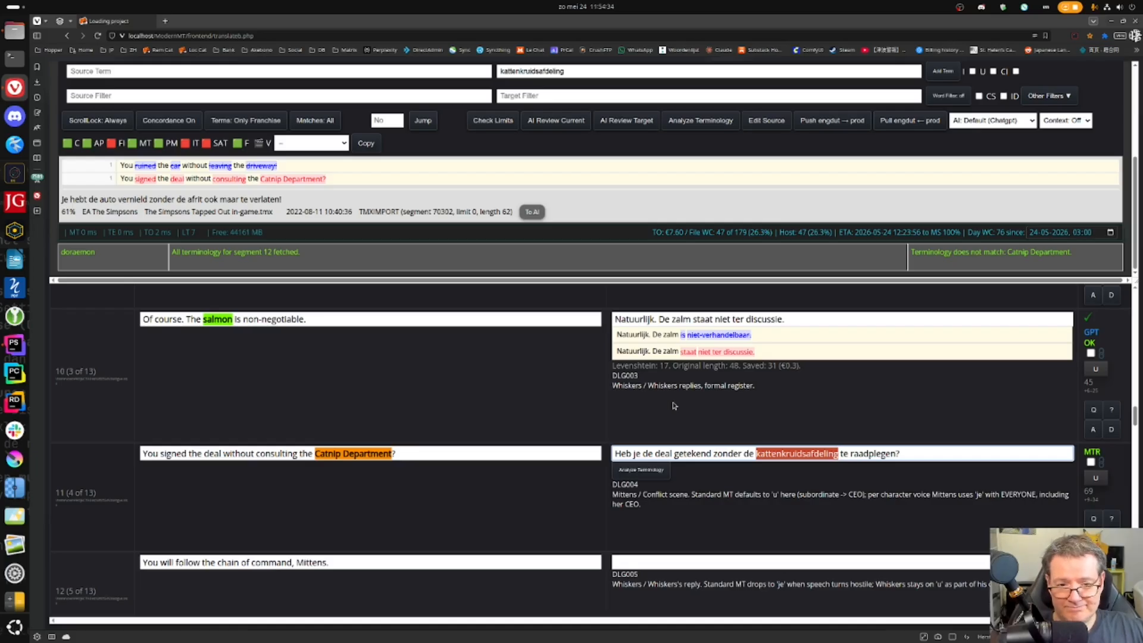
pyautogui.click(738, 453)
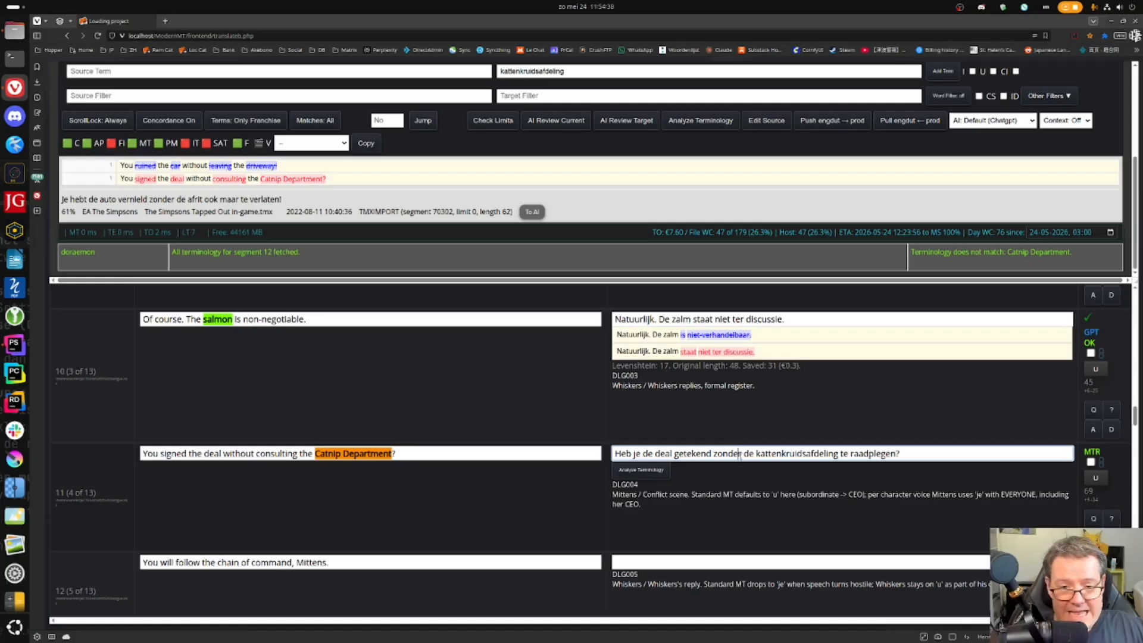
pyautogui.doubleClick(773, 453)
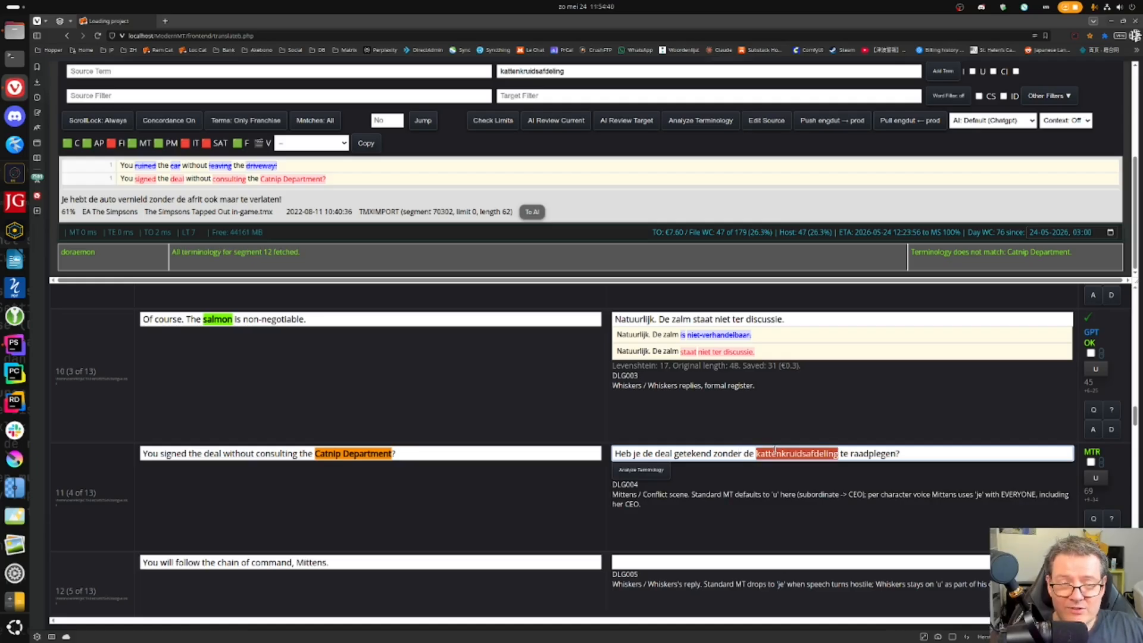
pyautogui.scroll(2, 384, 190)
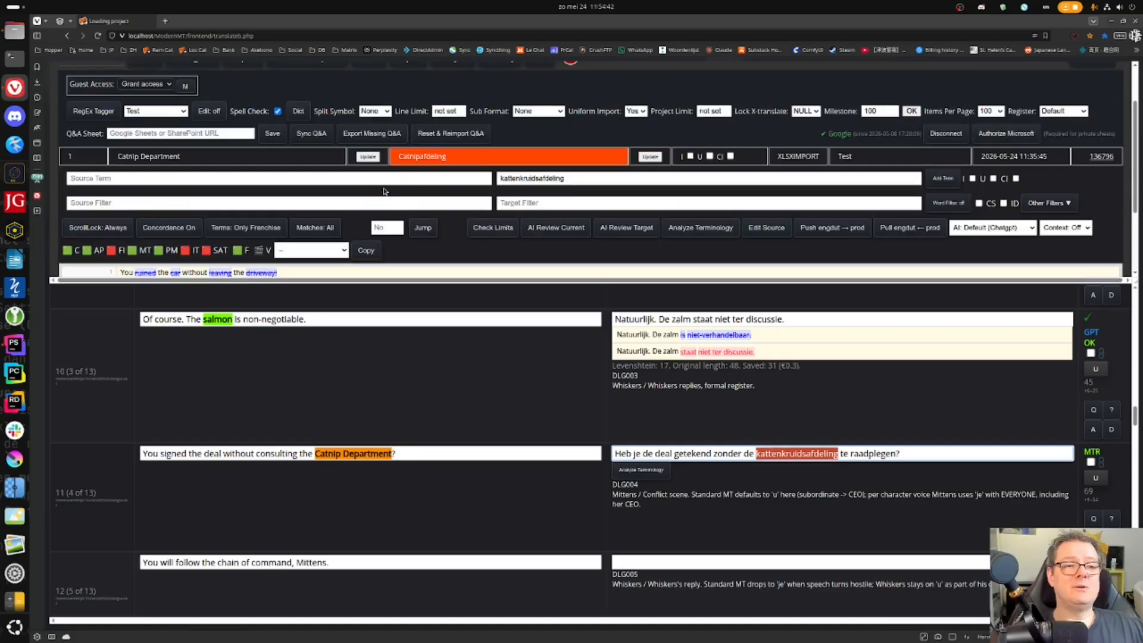
pyautogui.click(118, 157)
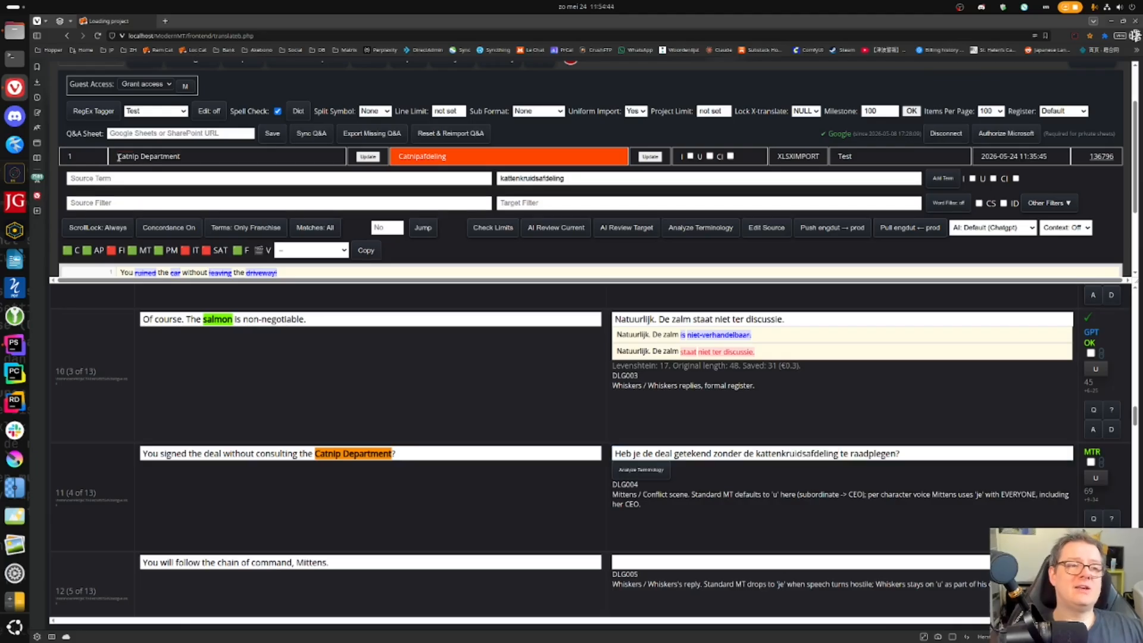
pyautogui.click(399, 156)
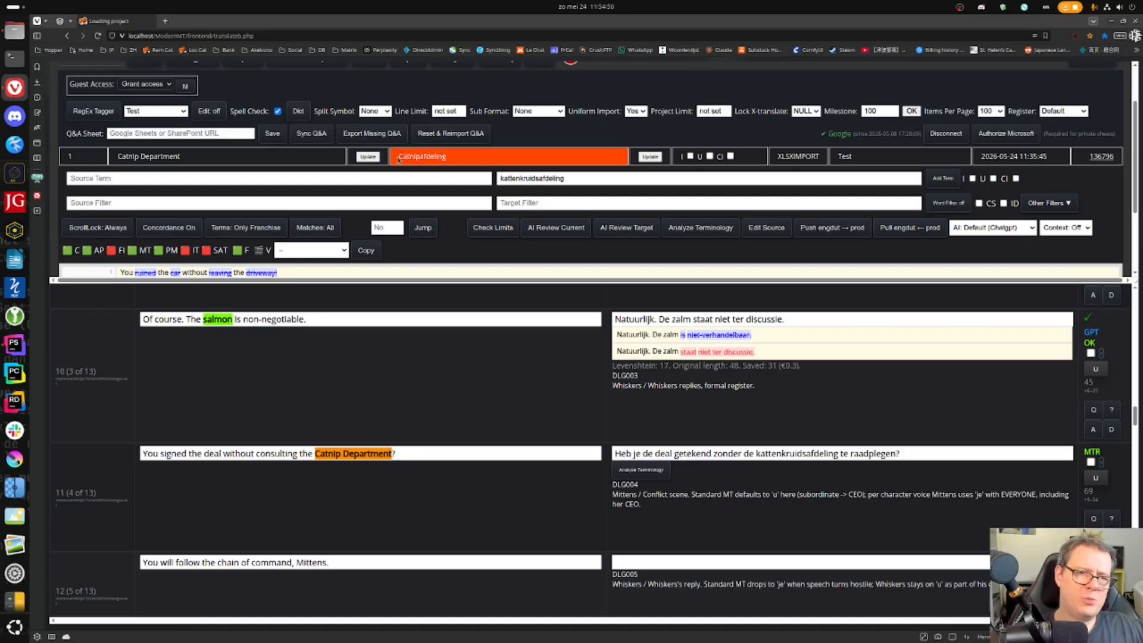
pyautogui.click(672, 451)
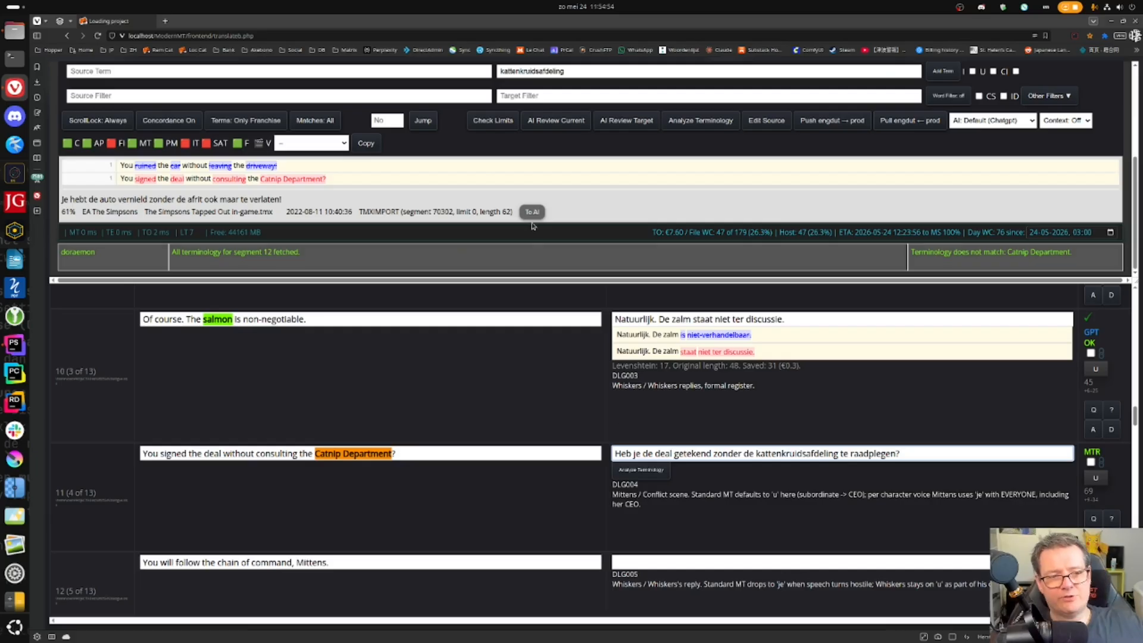
# - Change the Catnip Department term's Dutch translation to Kattenkruidafdeling
pyautogui.scroll(2, 584, 158)
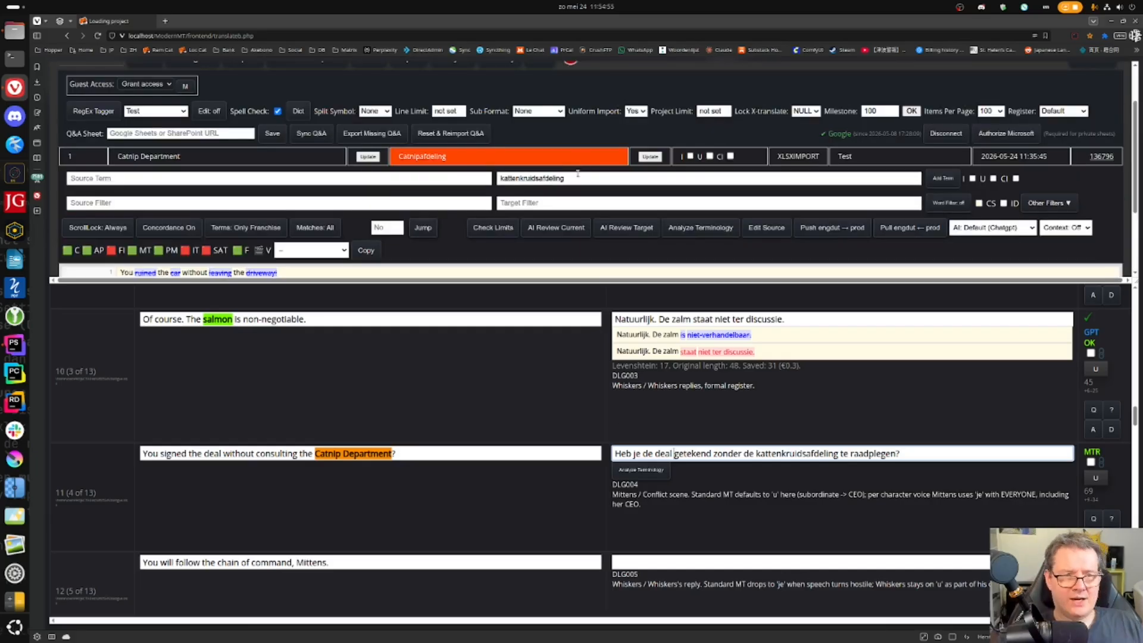
pyautogui.click(650, 157)
pyautogui.hotkey('shift', 'Home')
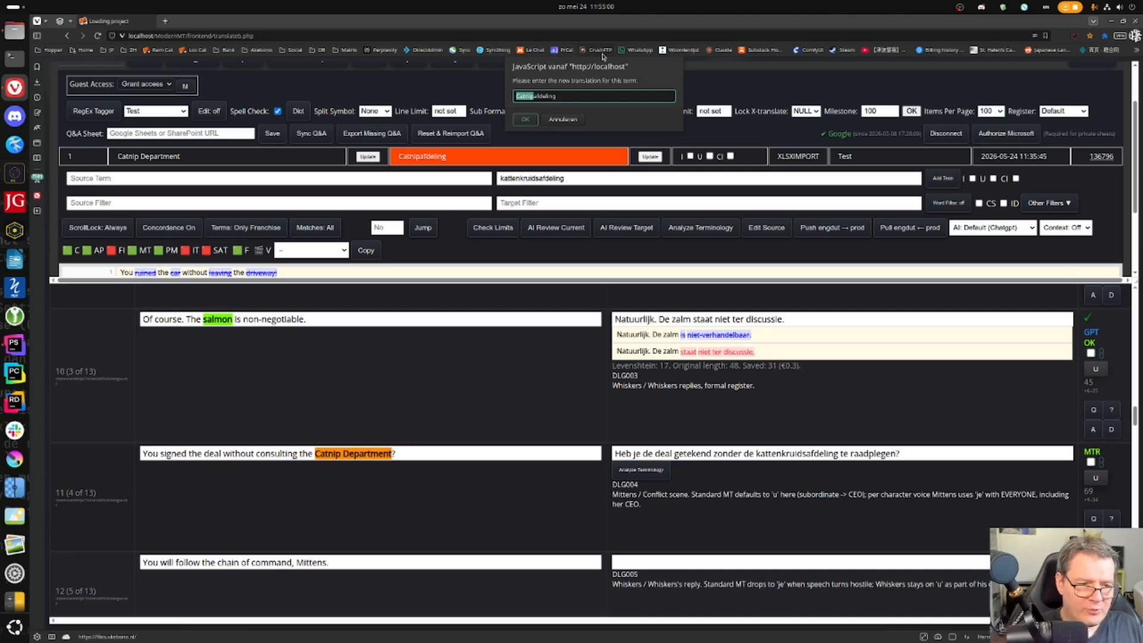
pyautogui.write('Kattenkruid')
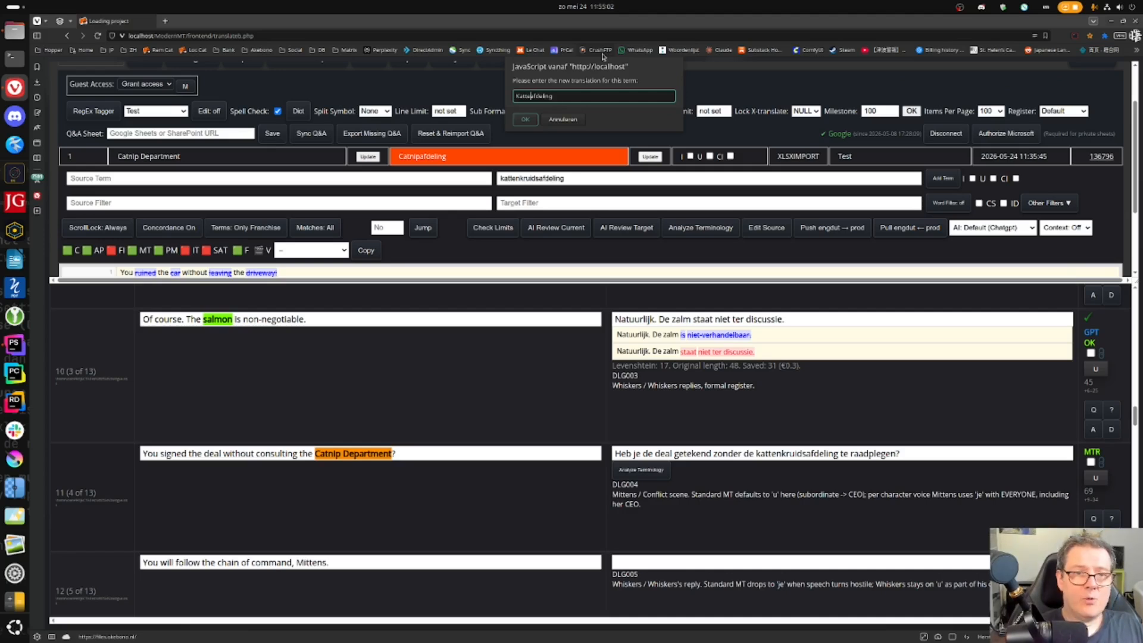
pyautogui.press('Return')
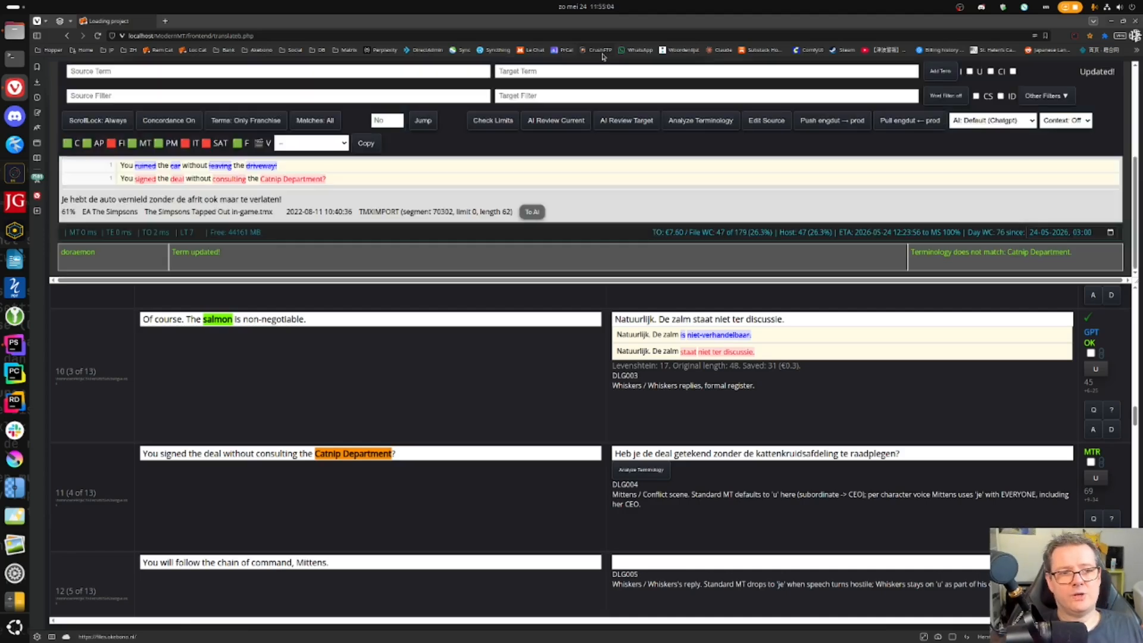
# - Retranslate segment 11 with AI using Kattenkruidafdeling and confirm it
pyautogui.click(691, 453)
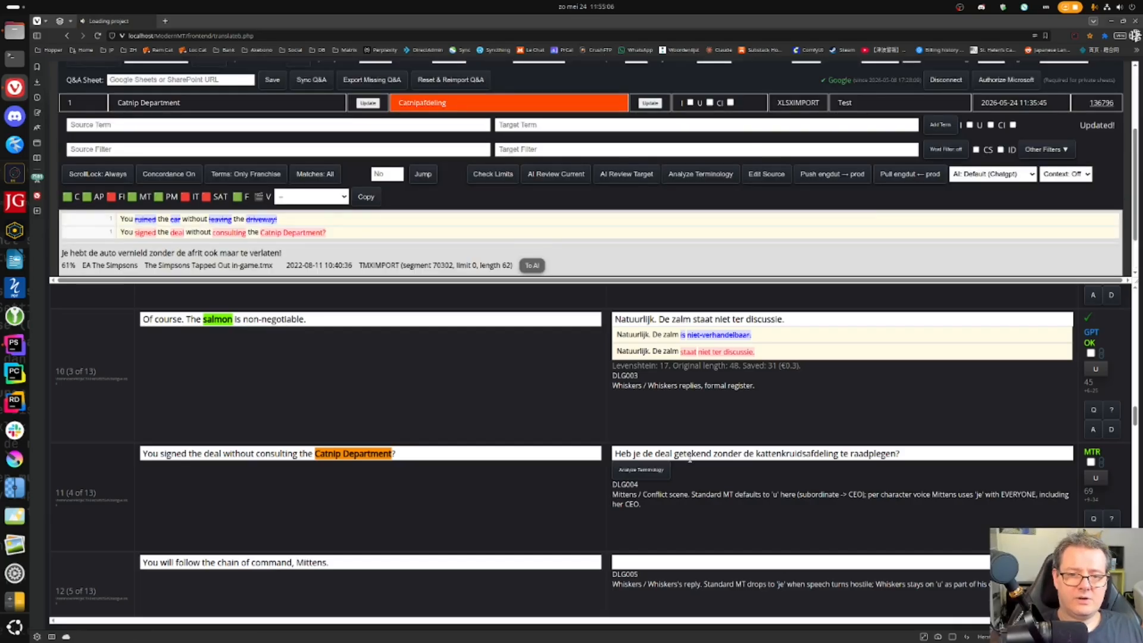
pyautogui.scroll(2, 397, 168)
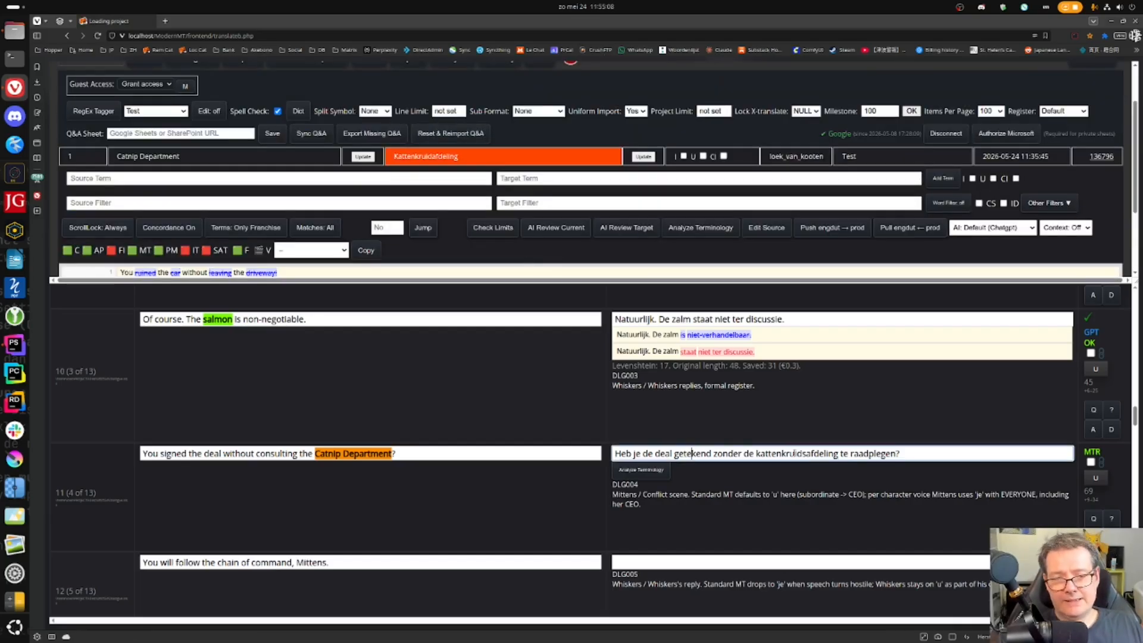
pyautogui.click(797, 453)
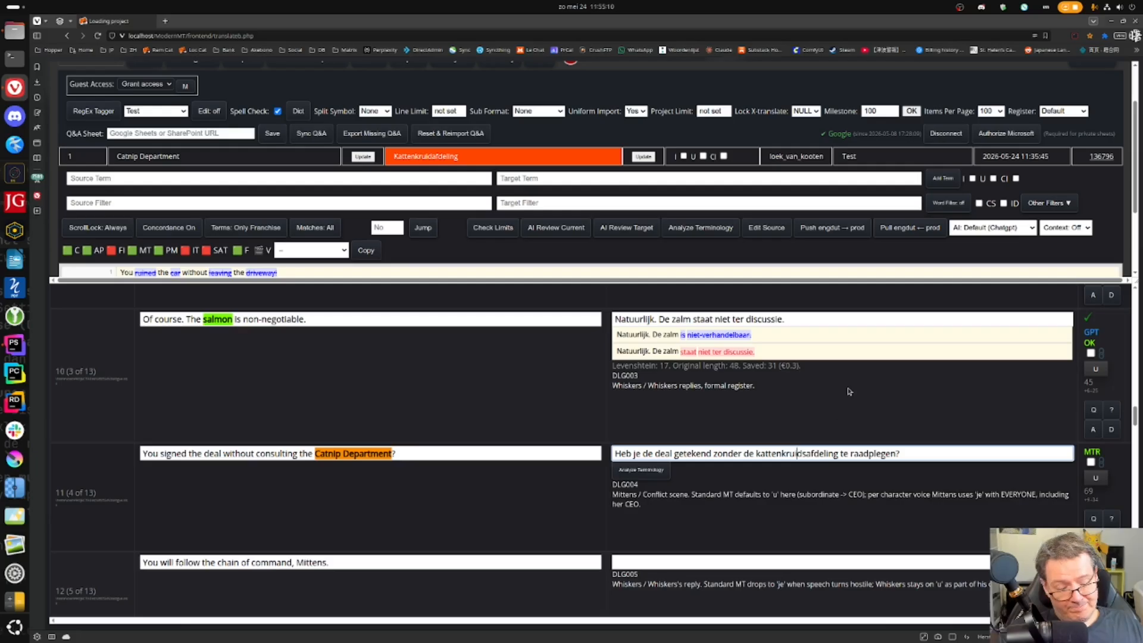
pyautogui.hotkey('alt', 'g')
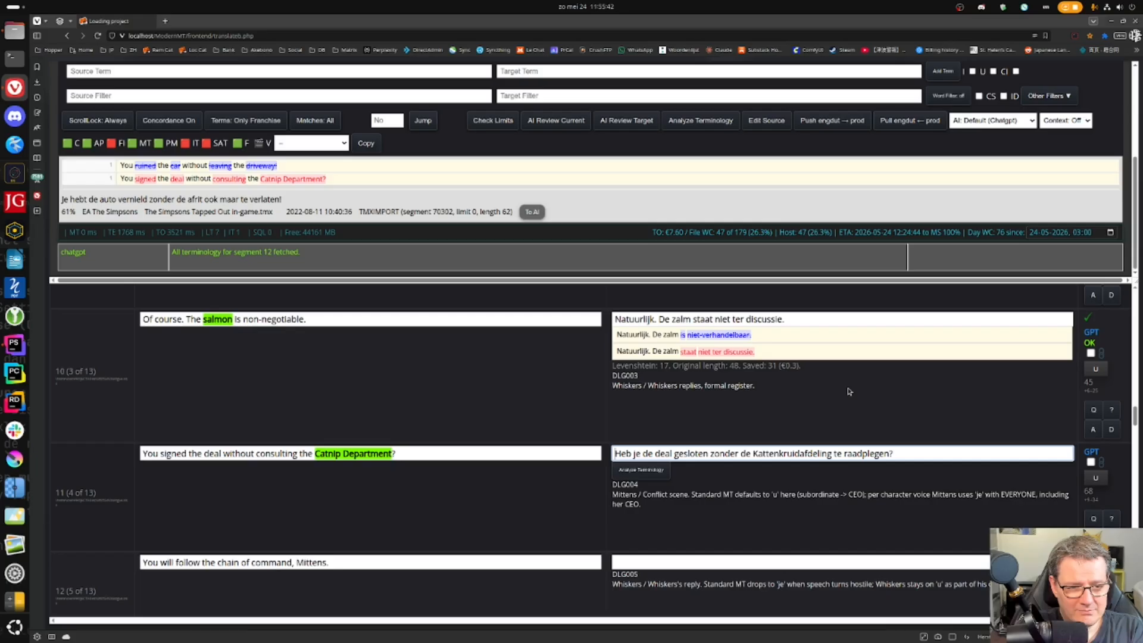
pyautogui.click(838, 454)
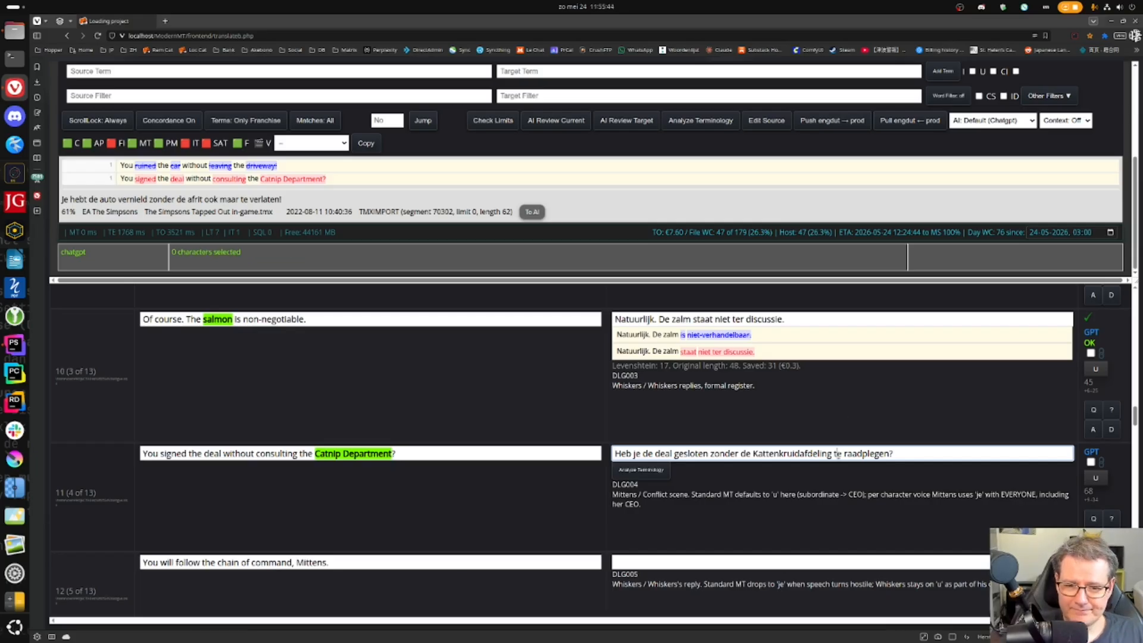
pyautogui.click(931, 451)
pyautogui.press('Return')
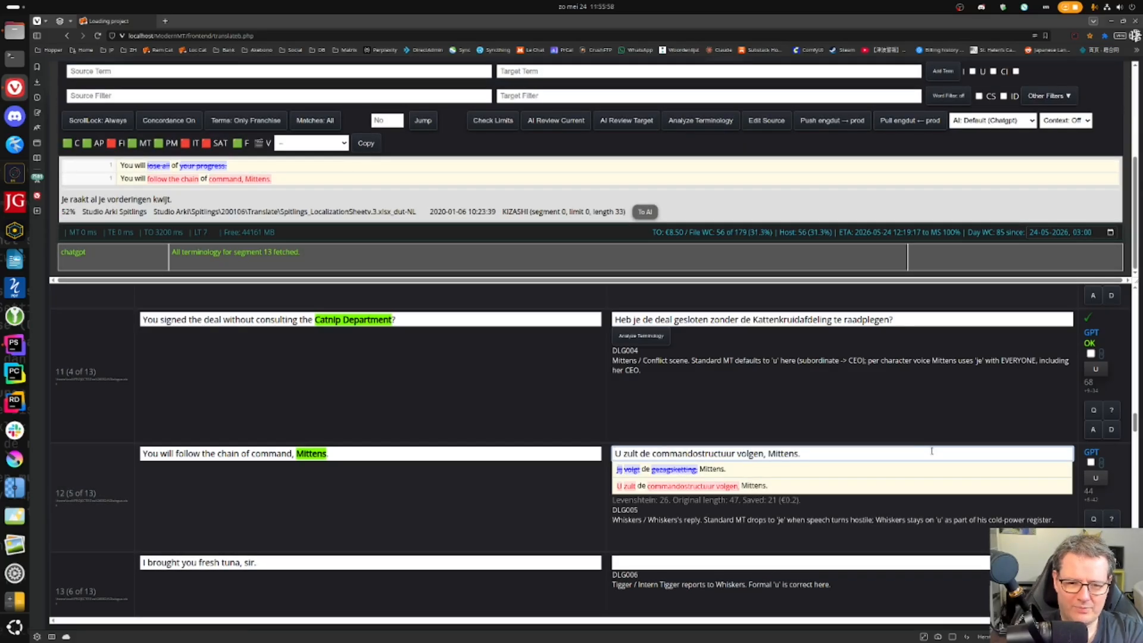
# - Replace 'zult' with 'moet' in segment 12's translation and confirm it
pyautogui.doubleClick(630, 453)
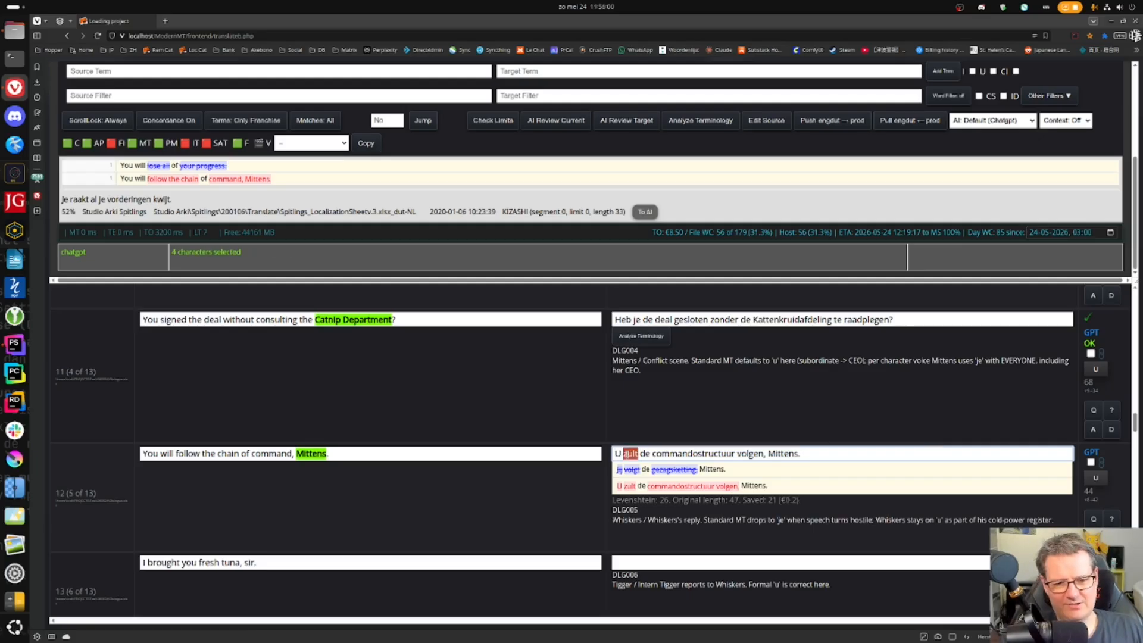
pyautogui.write('moet')
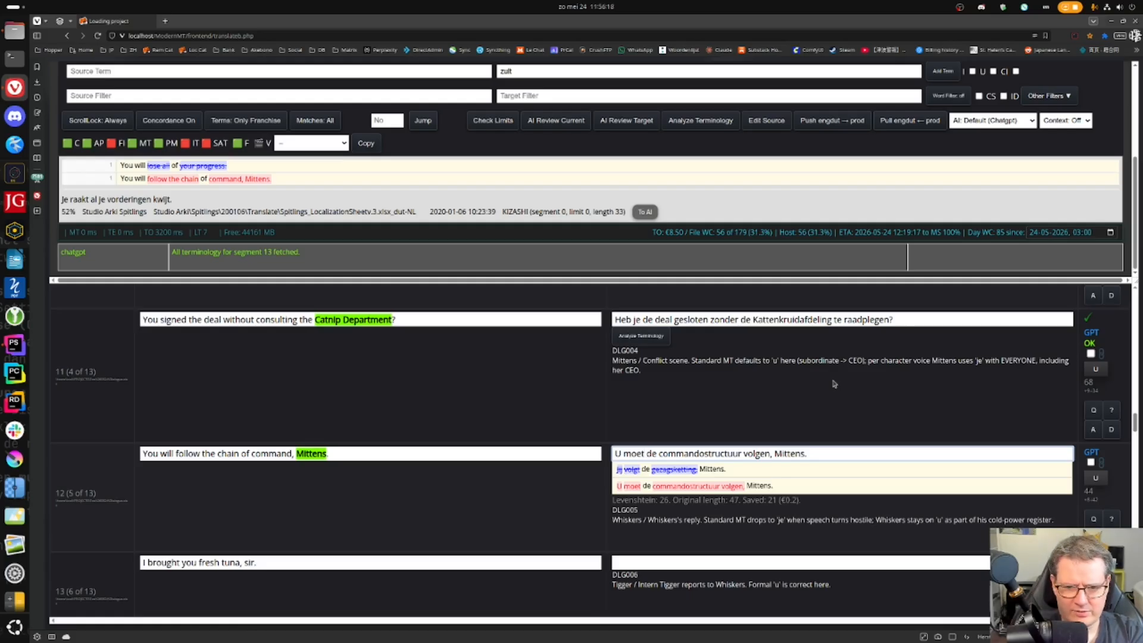
pyautogui.hotkey('ctrl', 'Return')
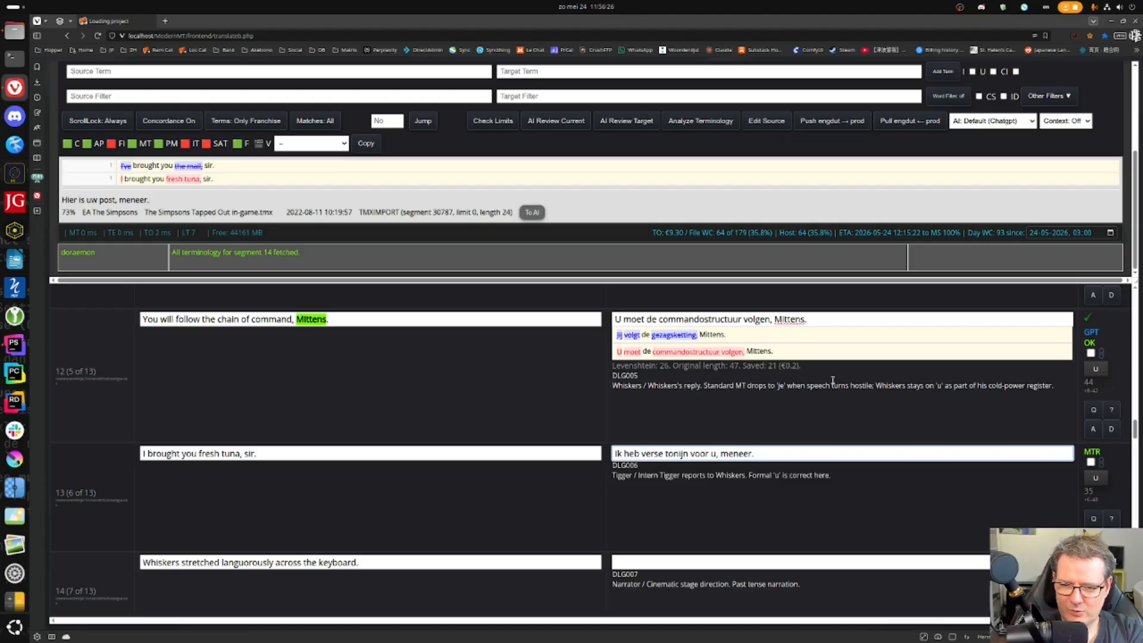
# - Confirm segments 13 and 14, moving on to segment 15
pyautogui.hotkey('ctrl', 'Return')
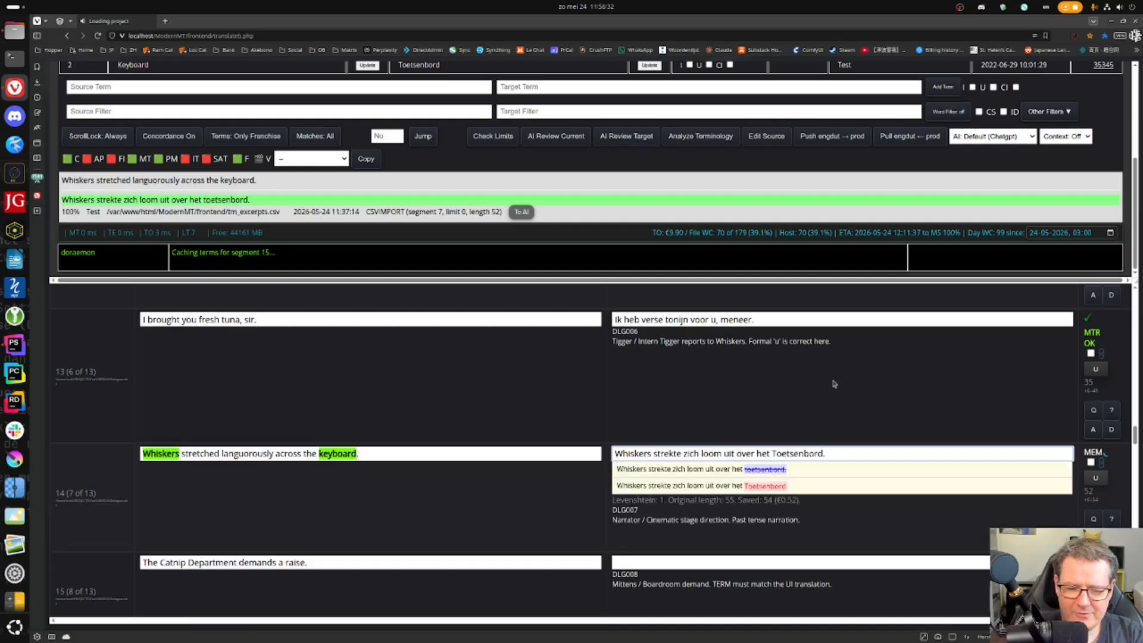
pyautogui.hotkey('ctrl', 'Return')
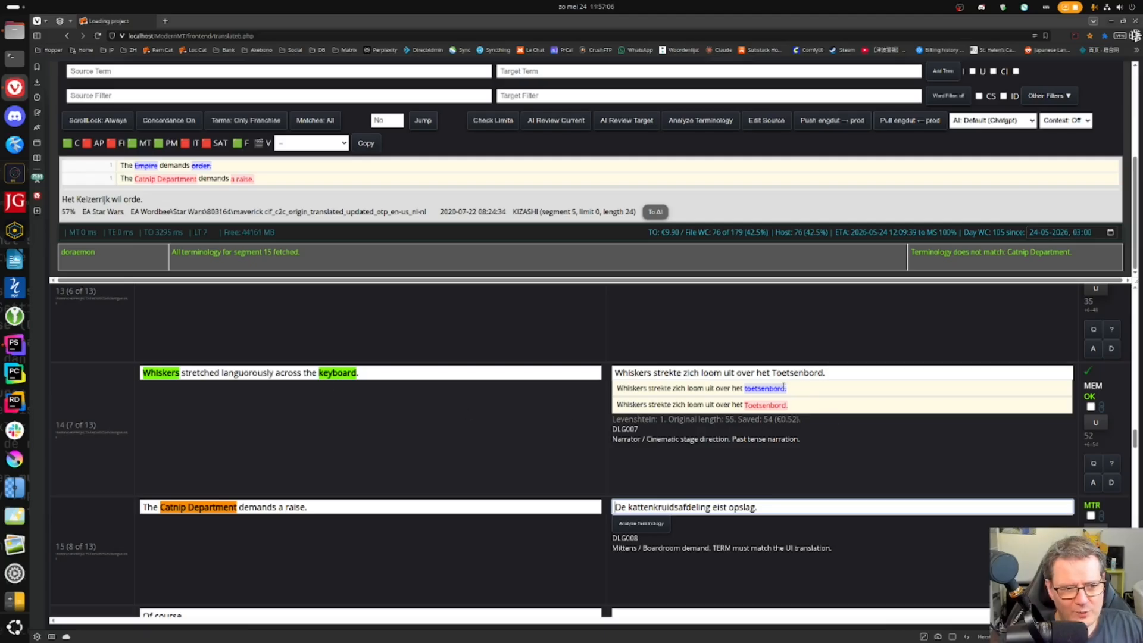
# - Add the glossary pair keyboard → toetsenbord, lowercasing the copied Toetsenbord term
pyautogui.click(754, 373)
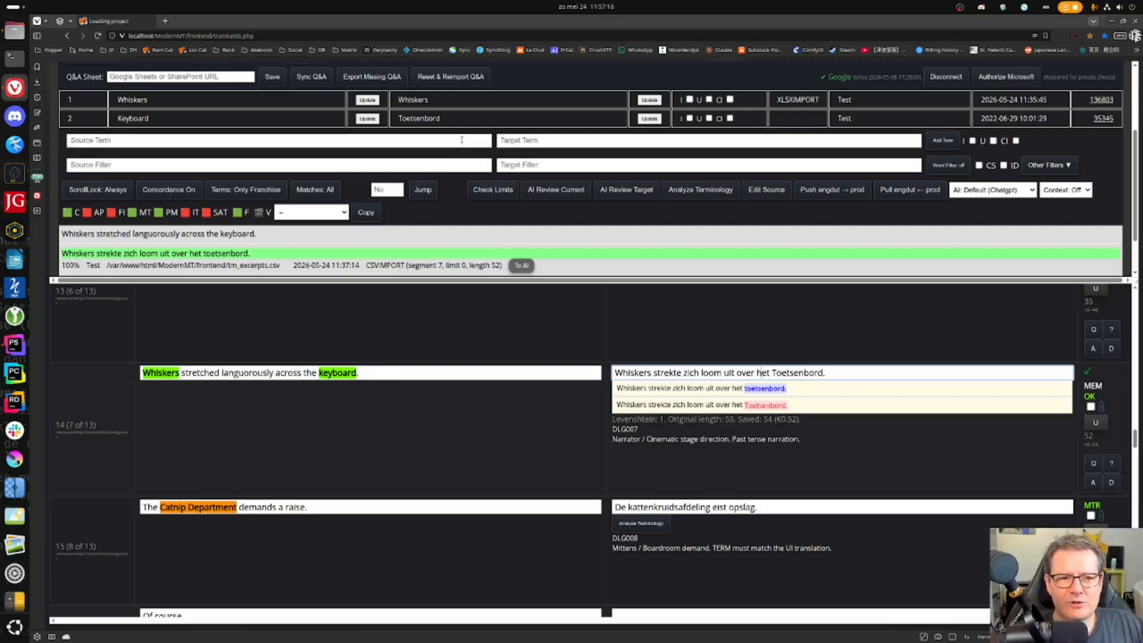
pyautogui.moveTo(117, 118); pyautogui.dragTo(159, 121)
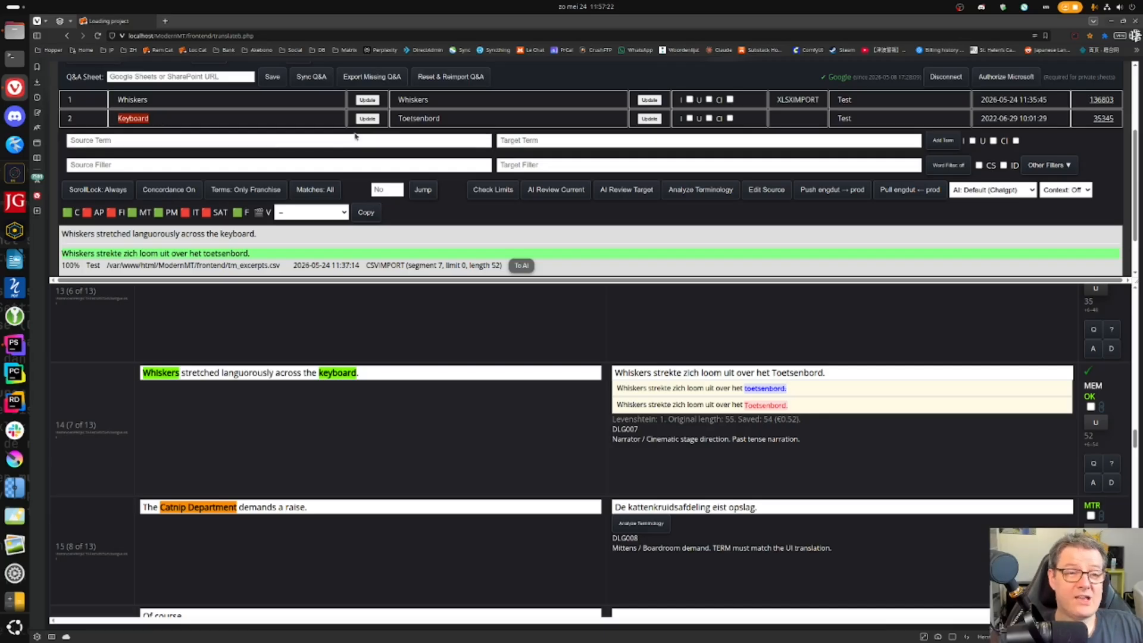
pyautogui.doubleClick(410, 118)
pyautogui.hotkey('ctrl', 'c')
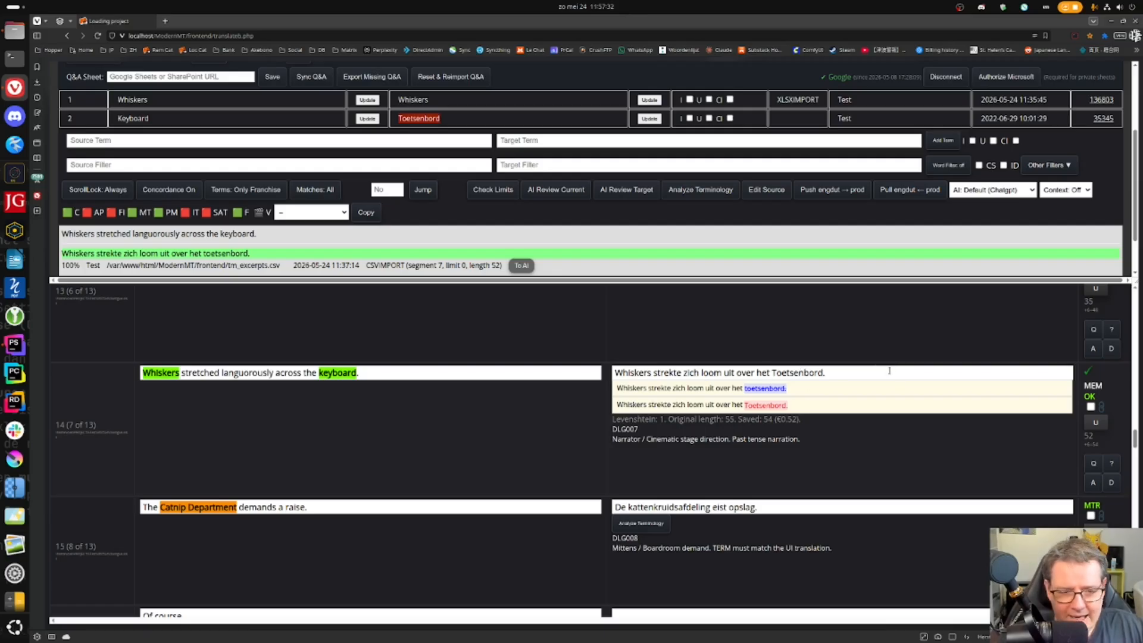
pyautogui.doubleClick(334, 373)
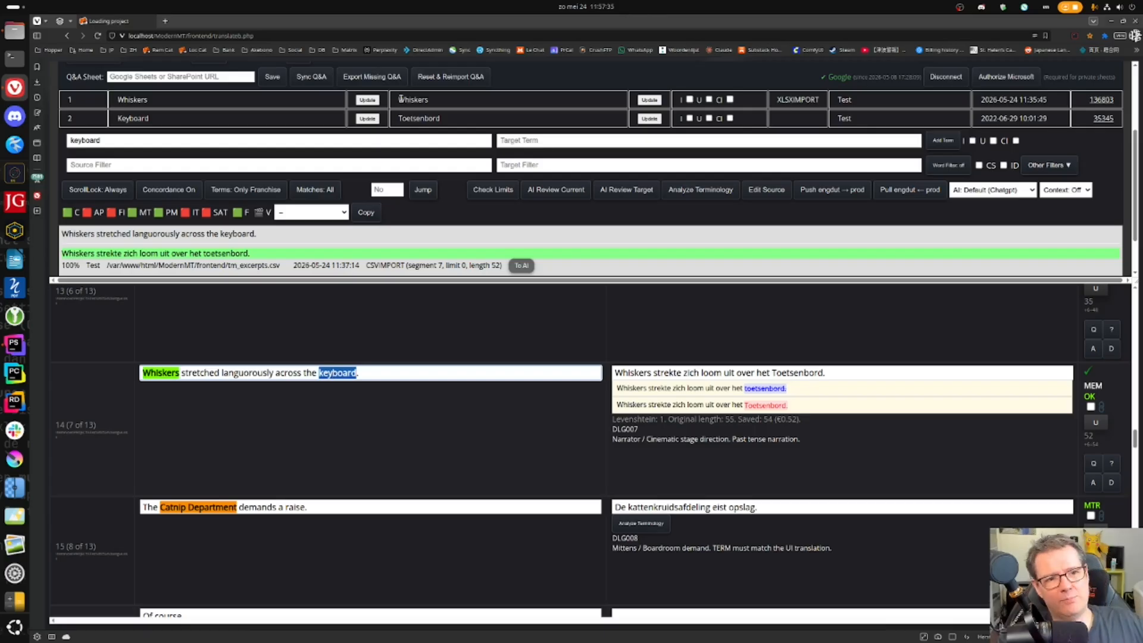
pyautogui.doubleClick(429, 118)
pyautogui.middleClick(566, 138)
pyautogui.press('Home')
pyautogui.press('Delete')
pyautogui.write('t')
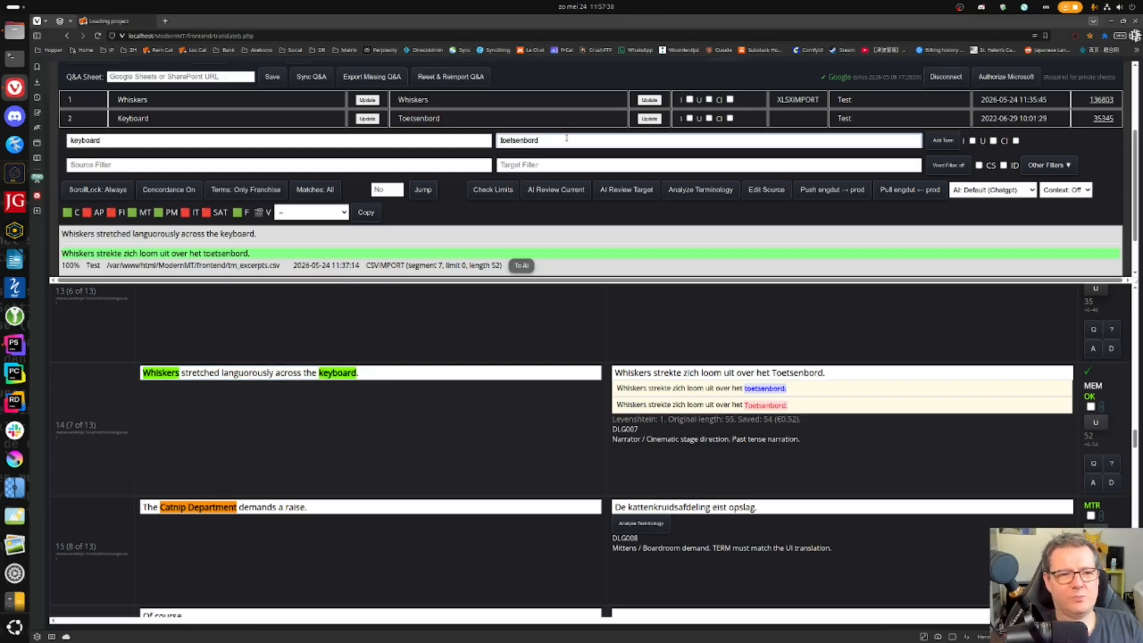
pyautogui.click(943, 140)
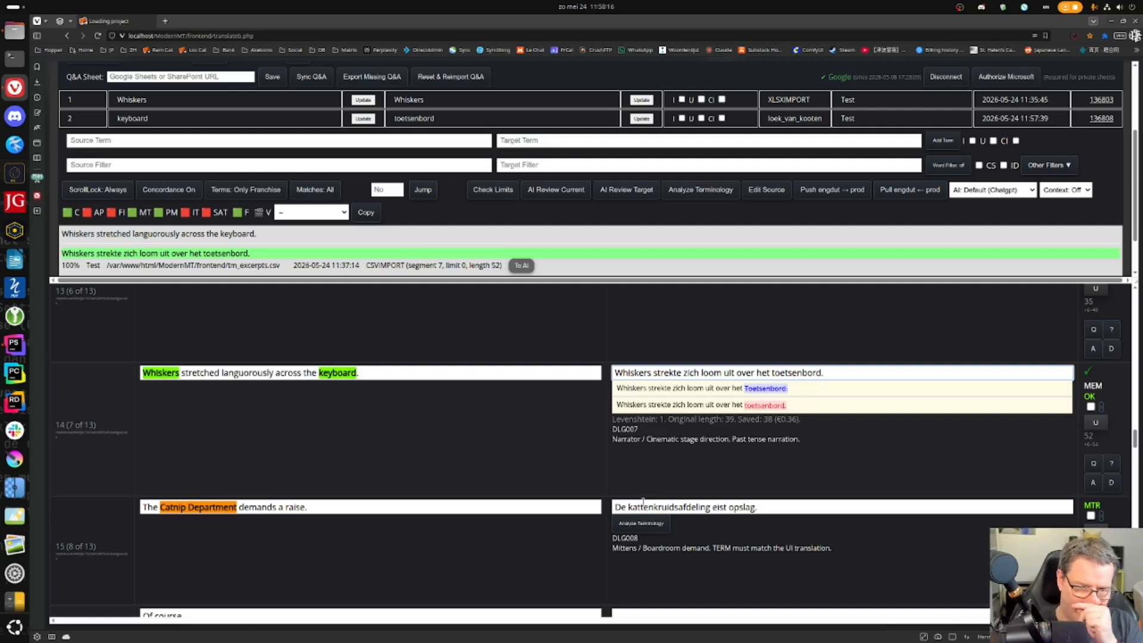
# - Retranslate segment 15 with AI as 'De Kattenkruidafdeling eist opslag.' and confirm it
pyautogui.write('.')
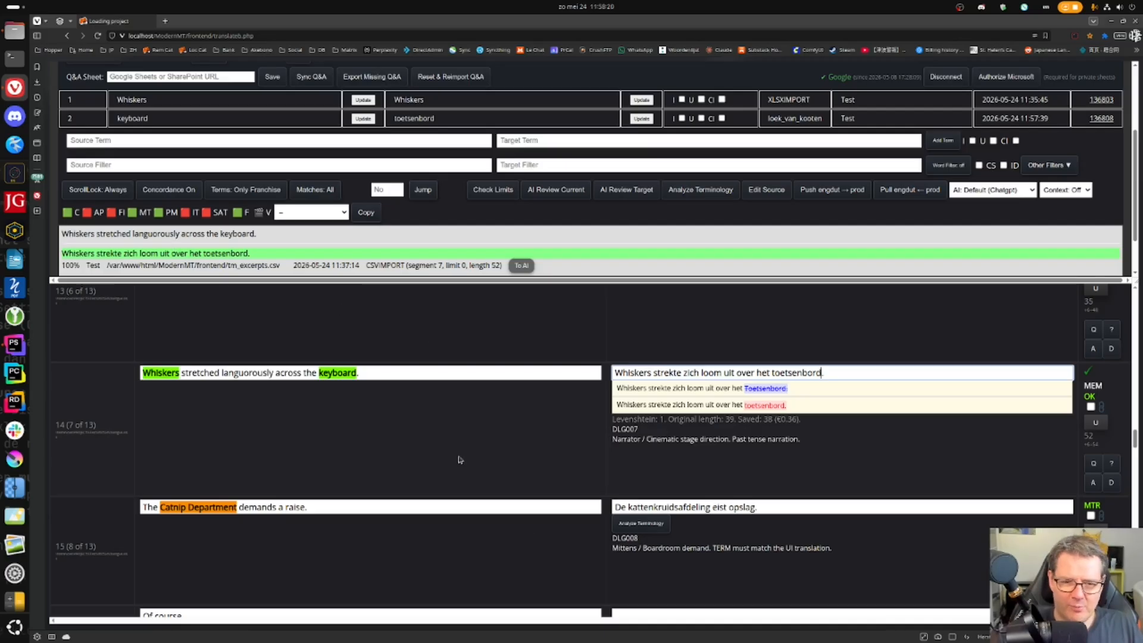
pyautogui.click(667, 507)
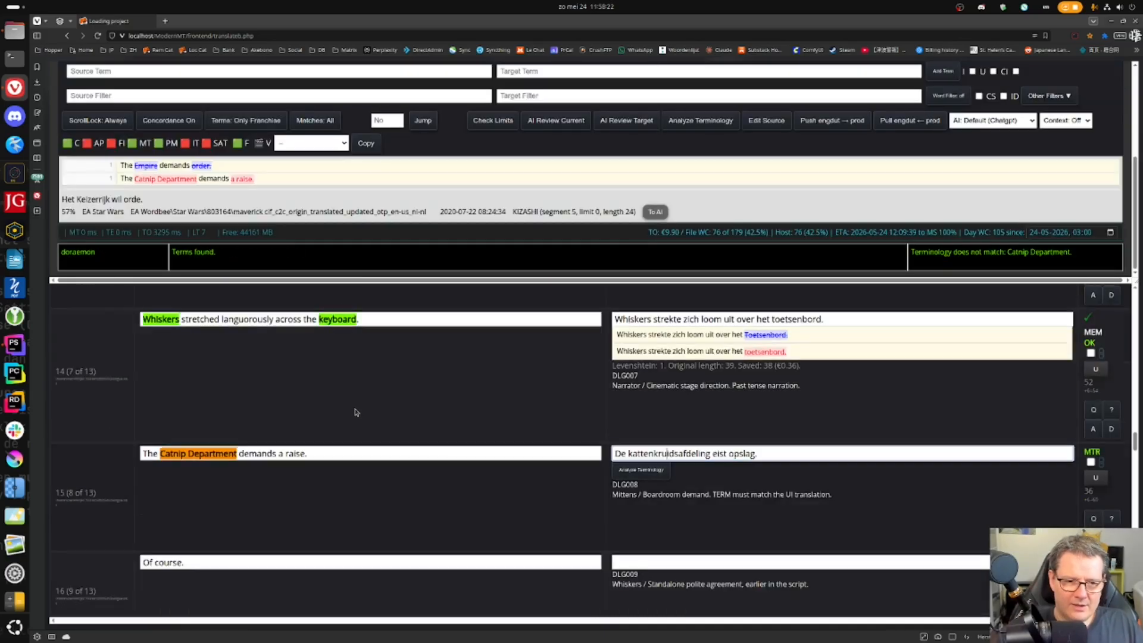
pyautogui.hotkey('ctrl', 'Return')
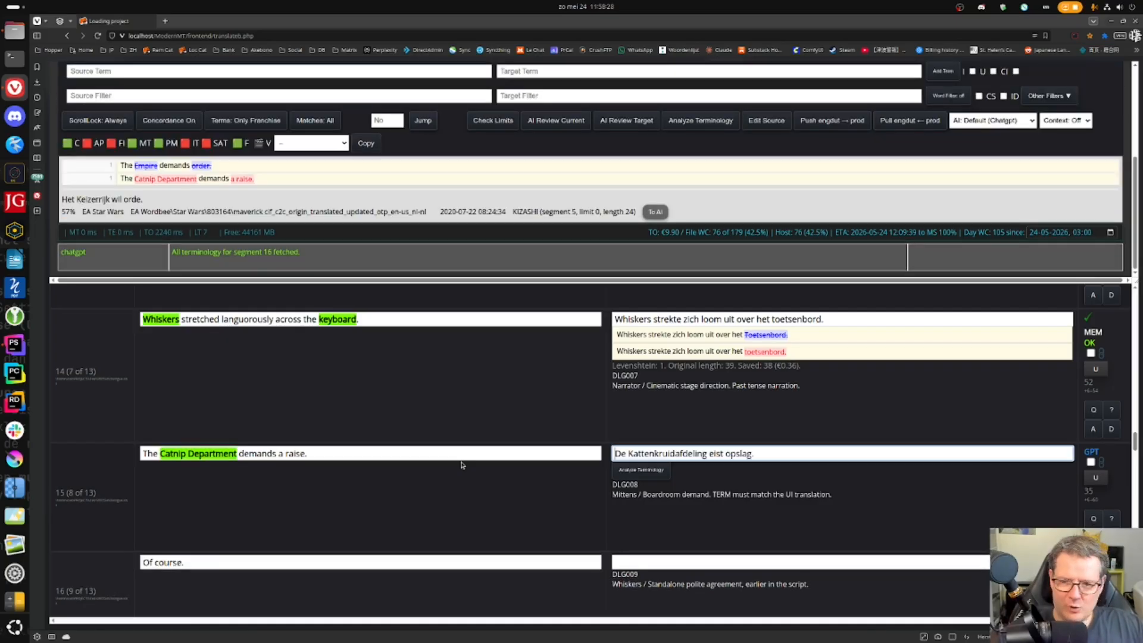
pyautogui.click(852, 449)
pyautogui.hotkey('ctrl', 'Return')
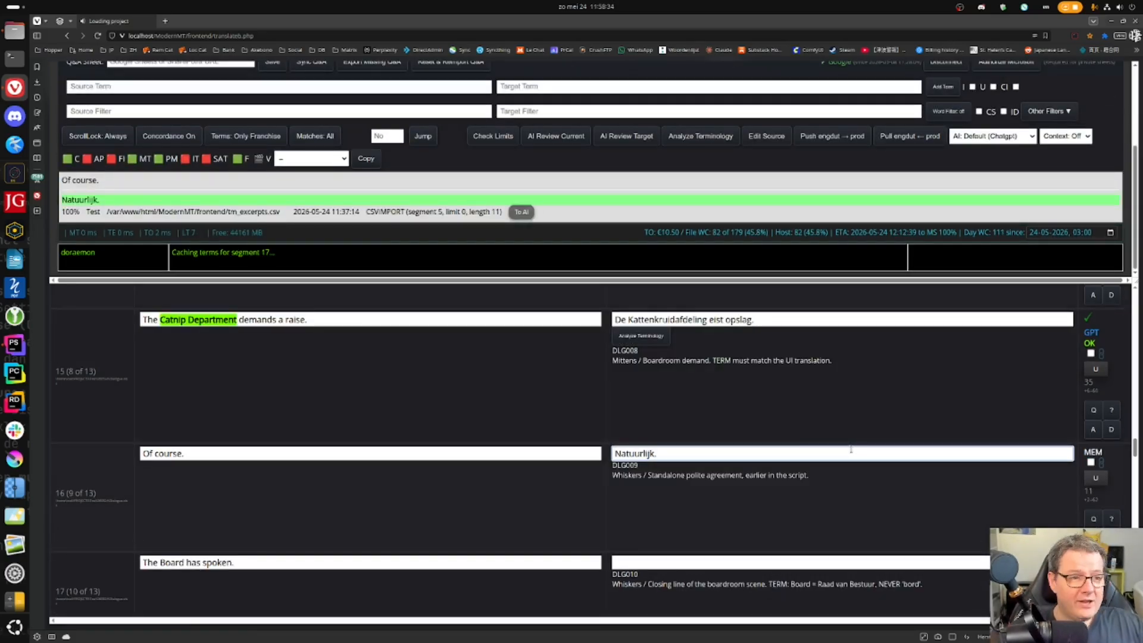
pyautogui.scroll(9, 607, 418)
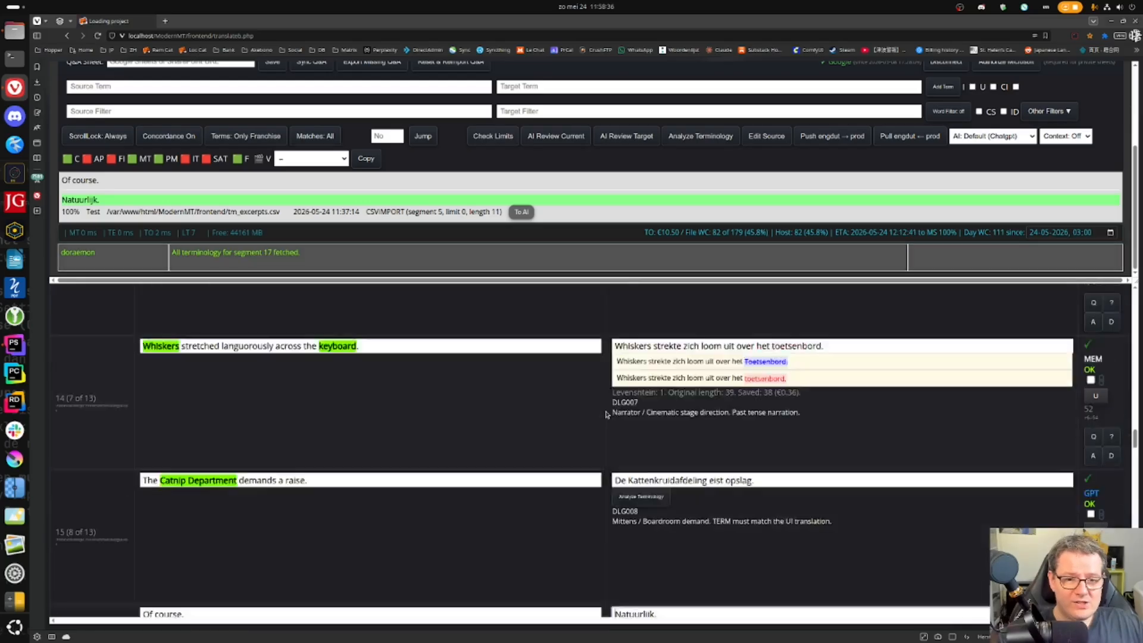
pyautogui.scroll(3, 606, 417)
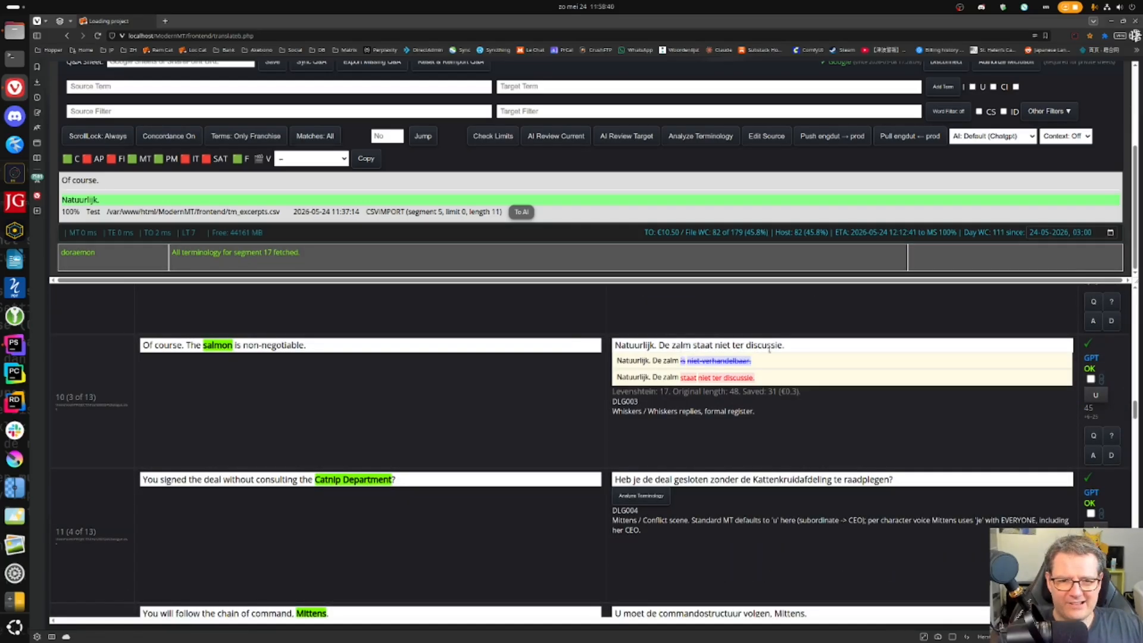
pyautogui.scroll(-18, 774, 392)
pyautogui.scroll(4, 653, 370)
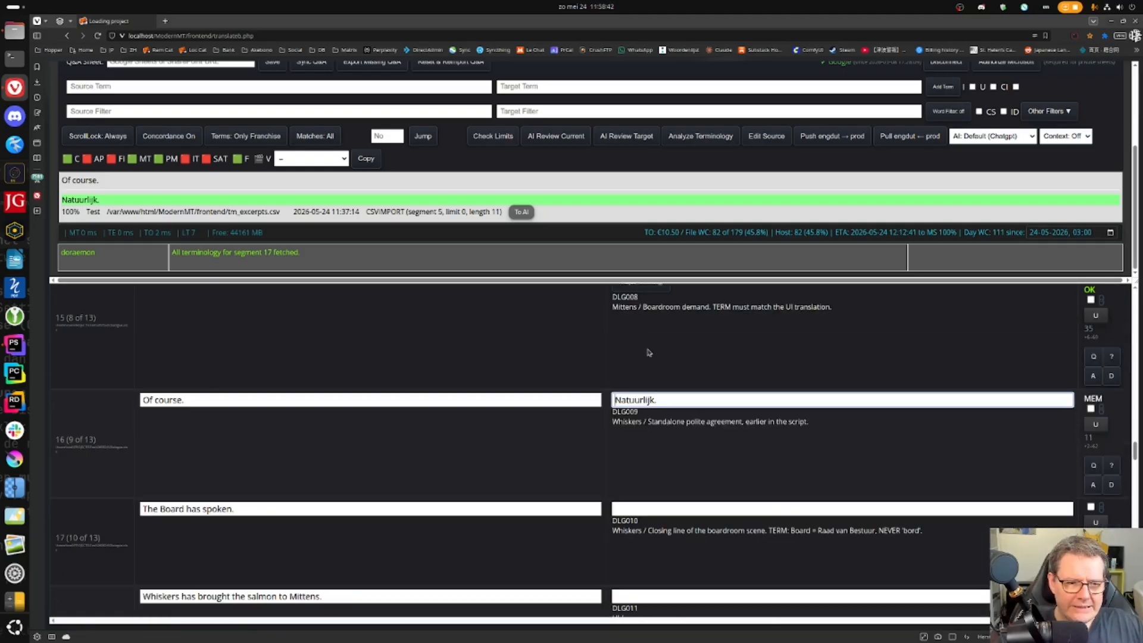
pyautogui.click(676, 400)
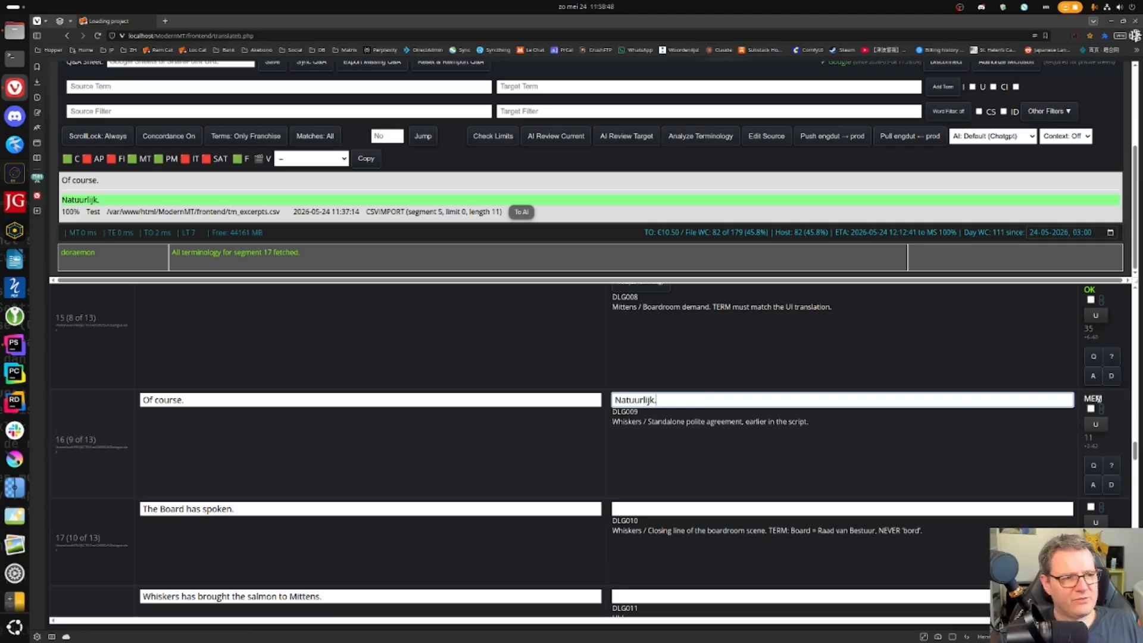
pyautogui.moveTo(1098, 399)
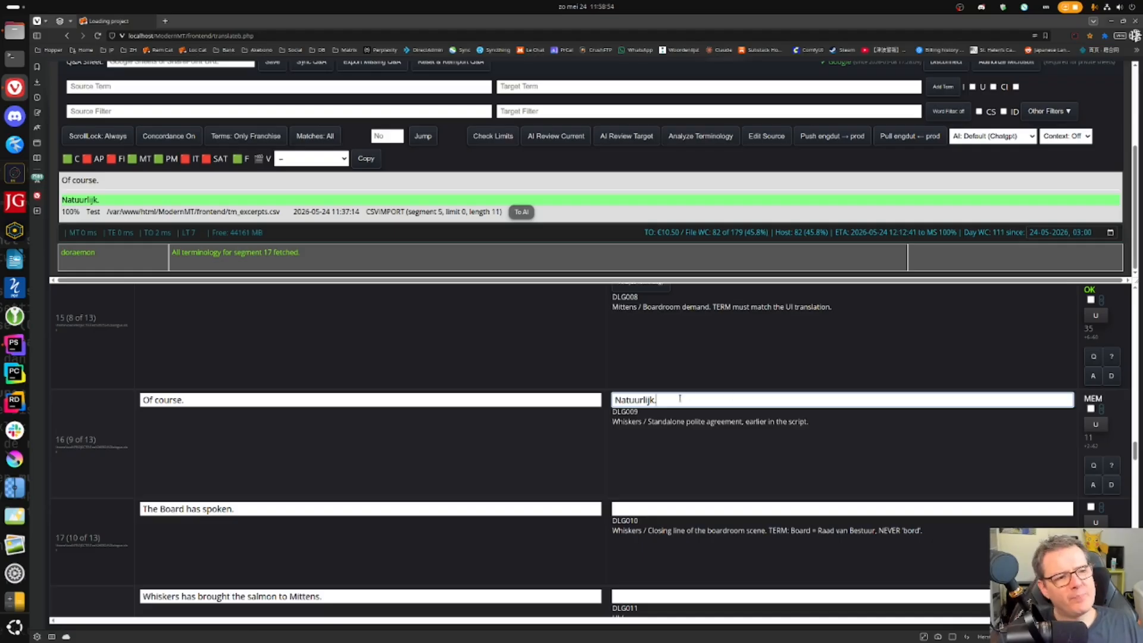
pyautogui.scroll(4, 689, 383)
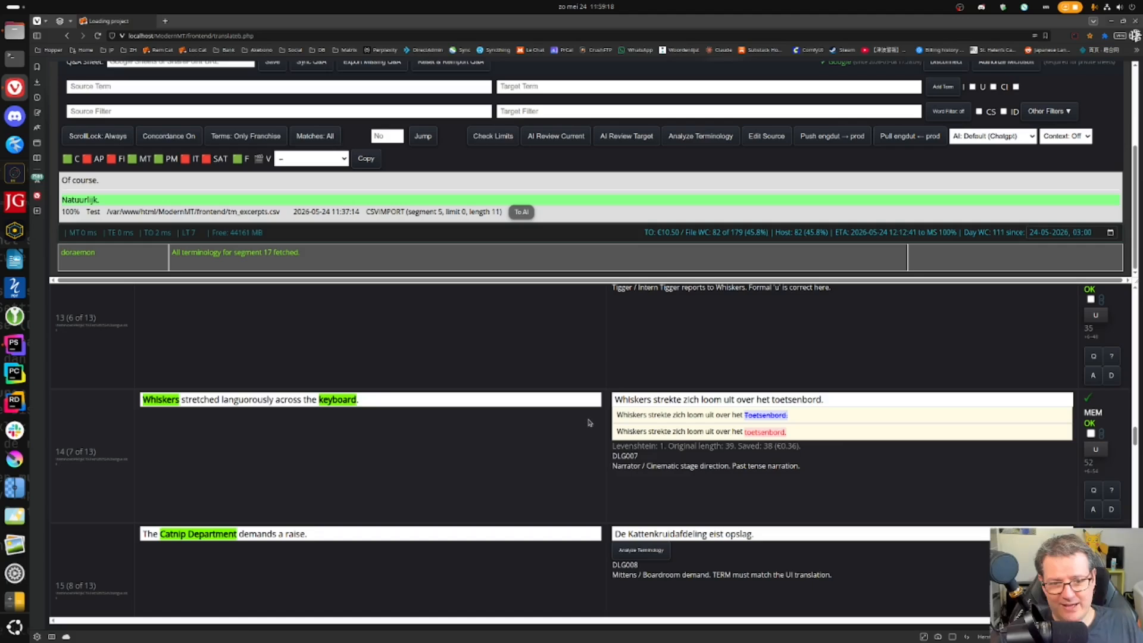
pyautogui.scroll(-2, 591, 426)
pyautogui.scroll(-2, 591, 425)
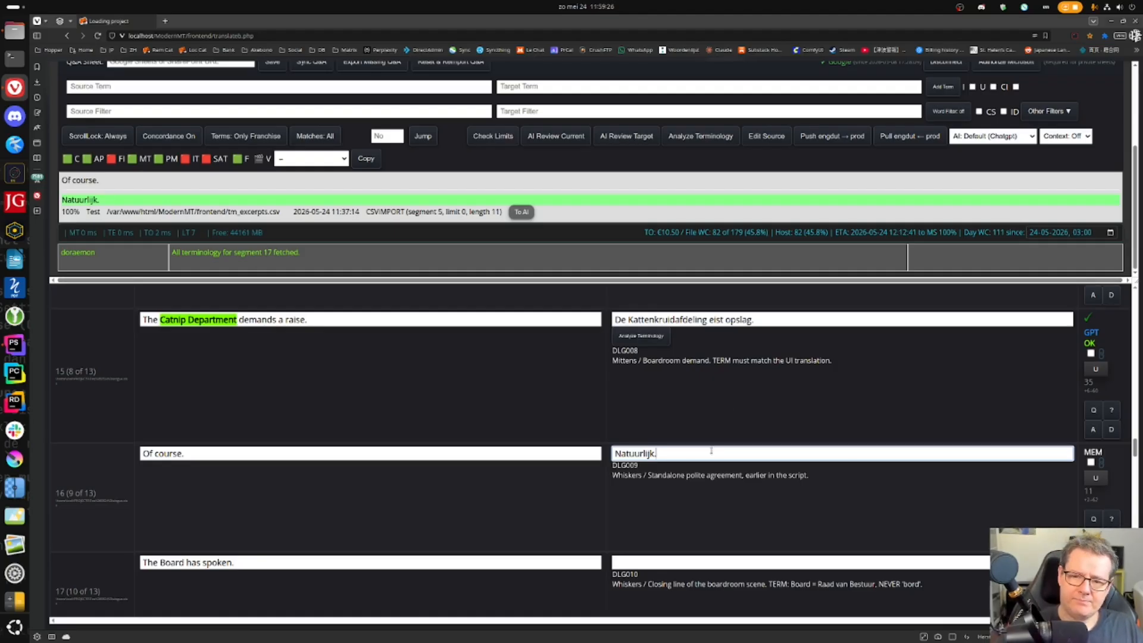
# - Confirm segment 16 'Natuurlijk.' and segment 17 'De Raad van Bestuur heeft gesproken.'
pyautogui.press('Return')
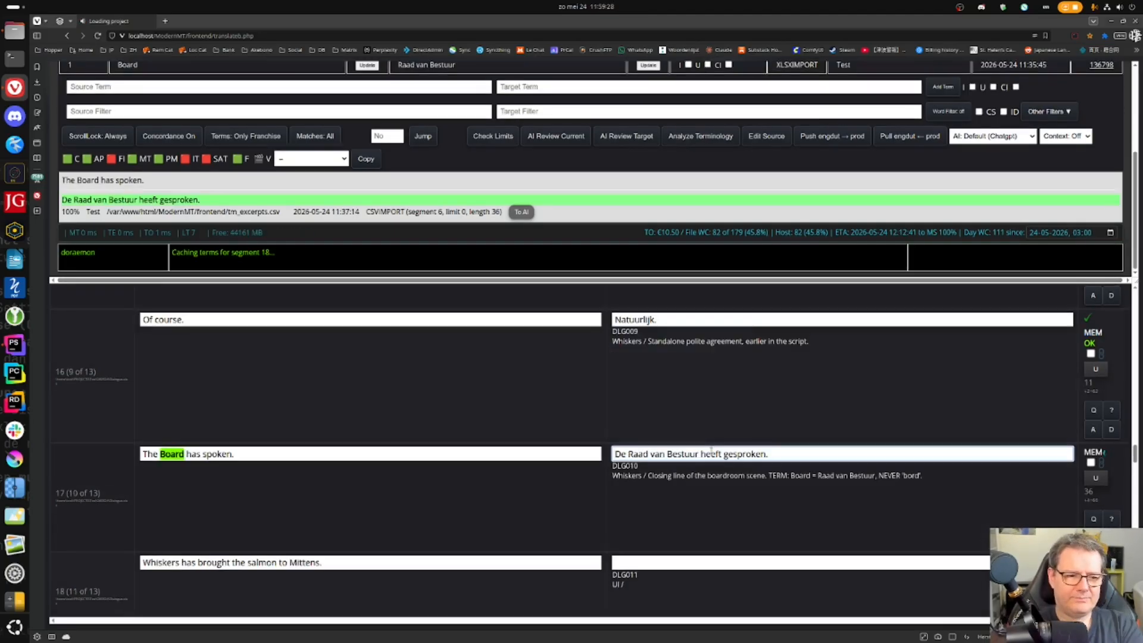
pyautogui.press('Return')
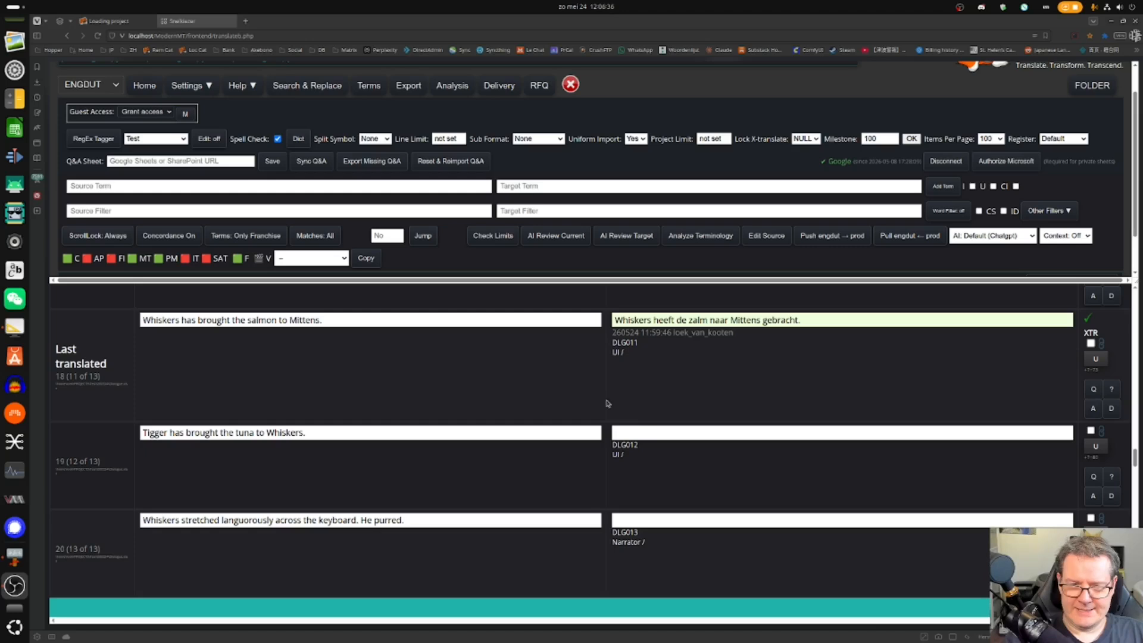
# - Open segment 19 to load its draft 'Tigger heeft de tonijn naar Wiskers gebracht.'
pyautogui.click(641, 433)
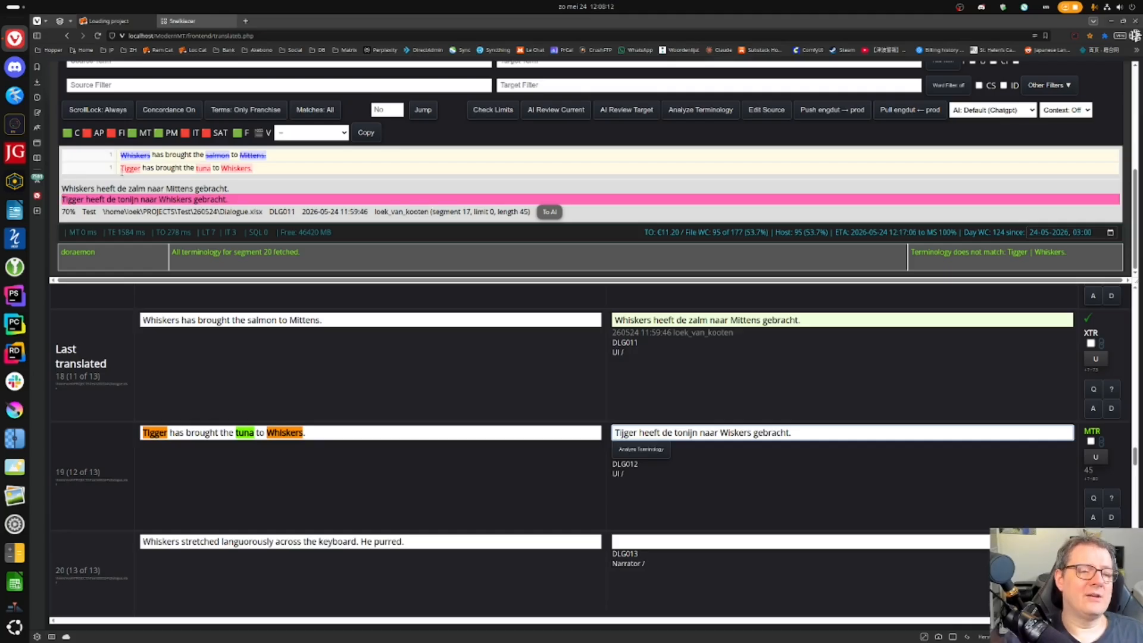
# - Correct 'Wiskers' to 'Whiskers' in segment 19 and confirm it
pyautogui.click(133, 168)
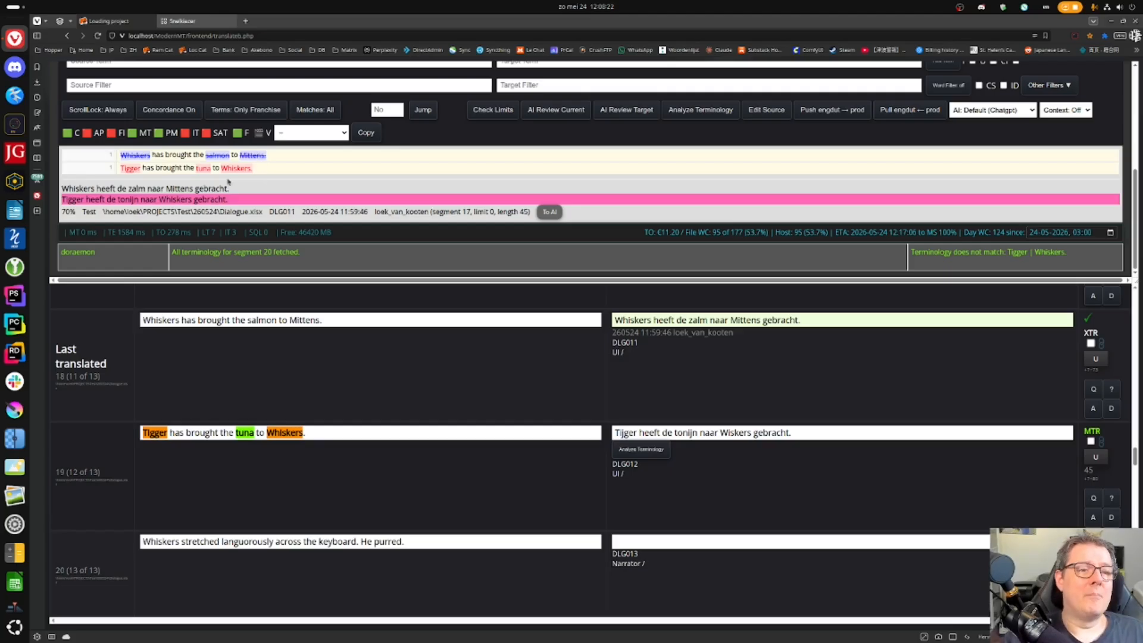
pyautogui.click(740, 433)
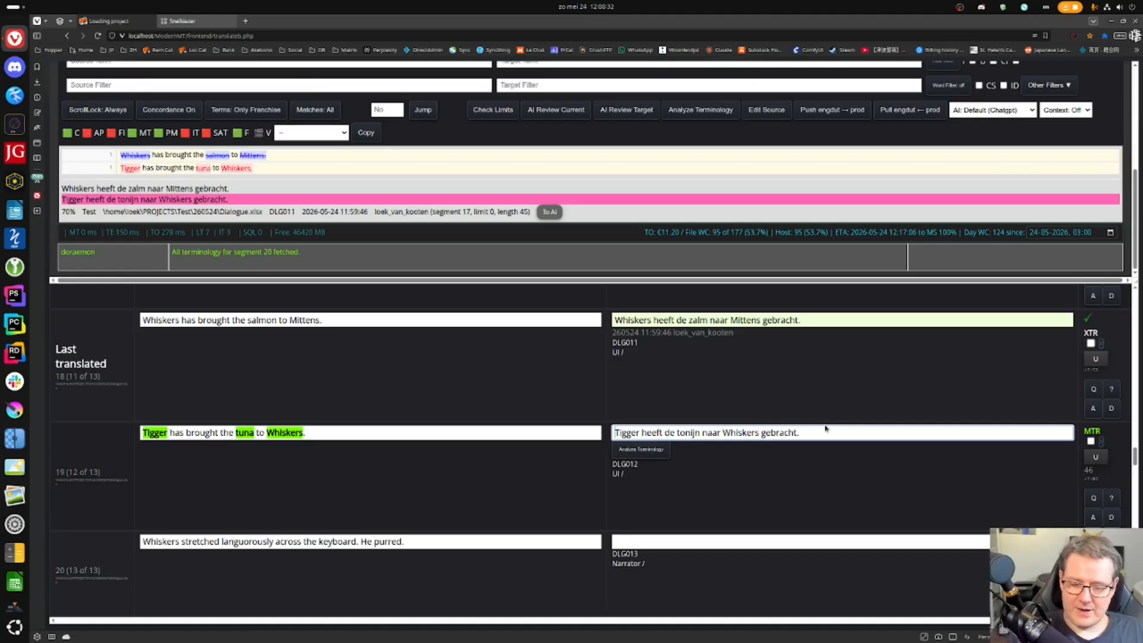
pyautogui.hotkey('ctrl', 'Return')
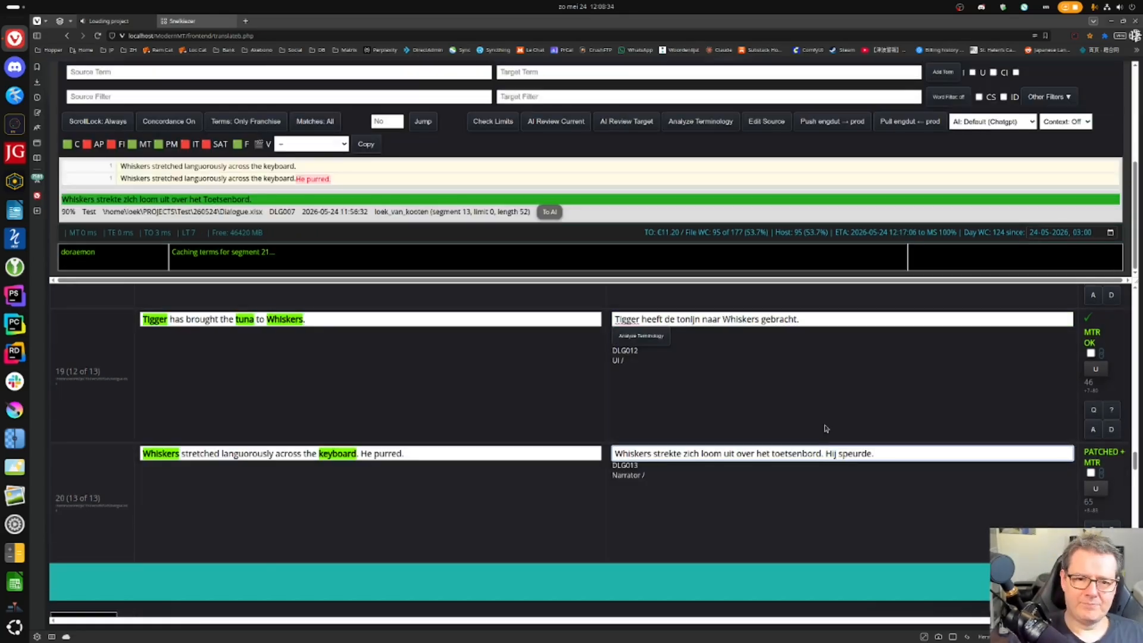
pyautogui.rightClick(631, 320)
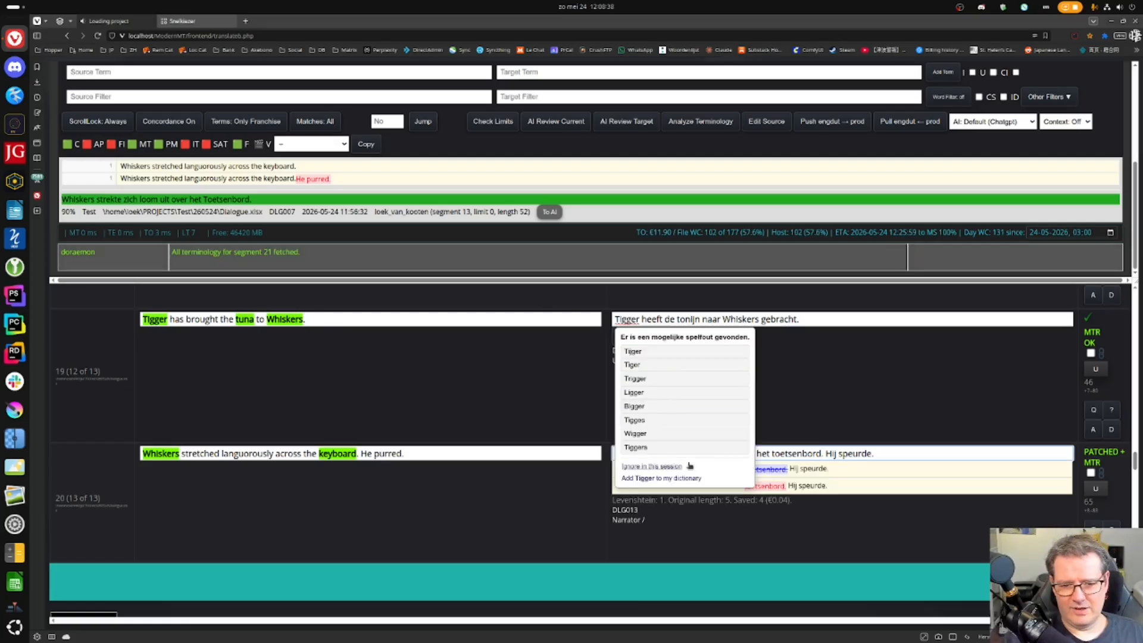
pyautogui.click(684, 481)
pyautogui.click(347, 417)
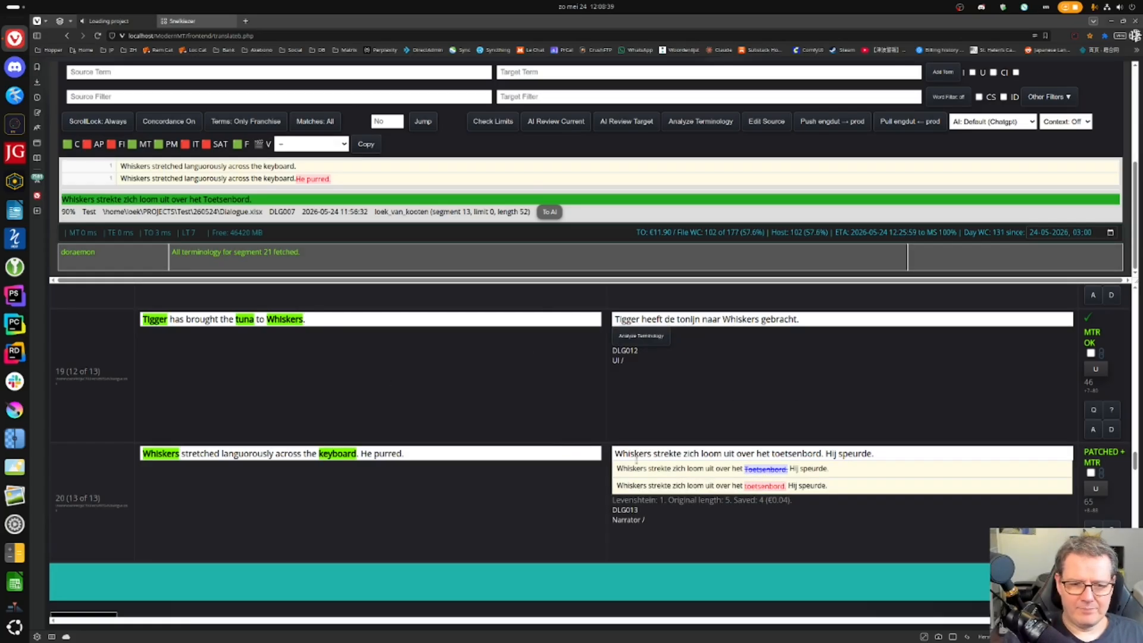
pyautogui.click(728, 453)
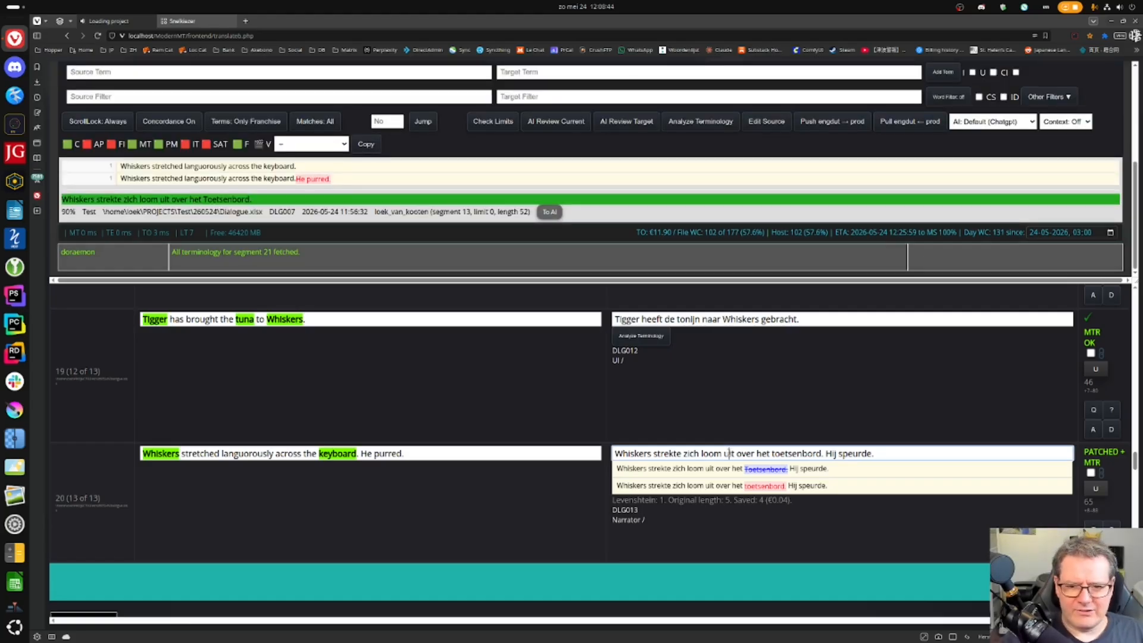
pyautogui.moveTo(825, 452); pyautogui.dragTo(468, 447)
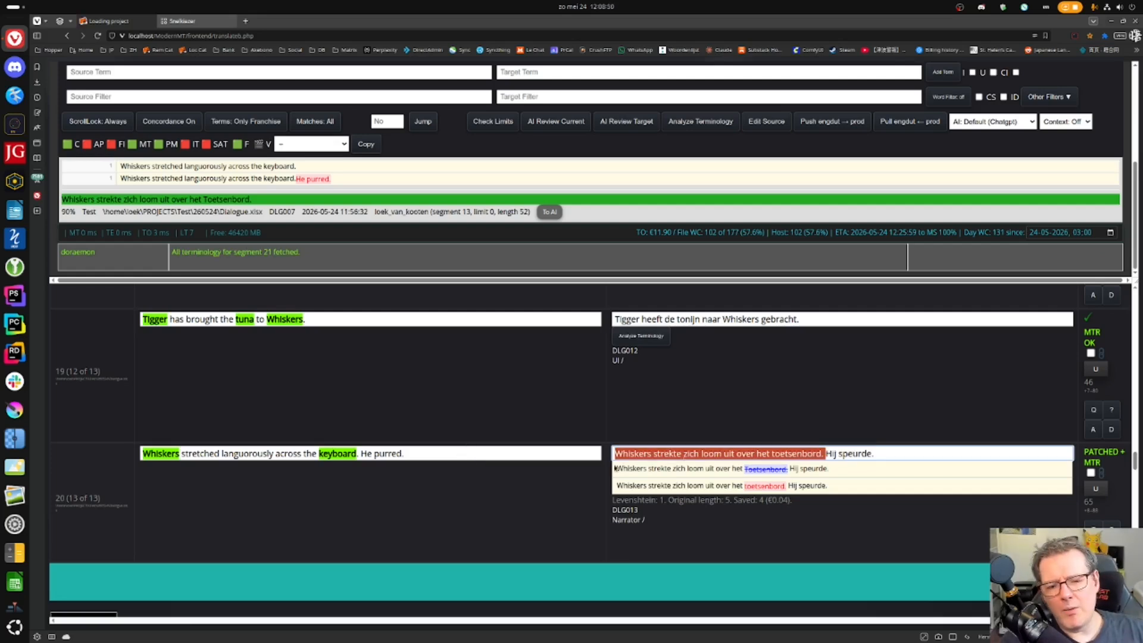
pyautogui.moveTo(120, 166); pyautogui.dragTo(297, 179)
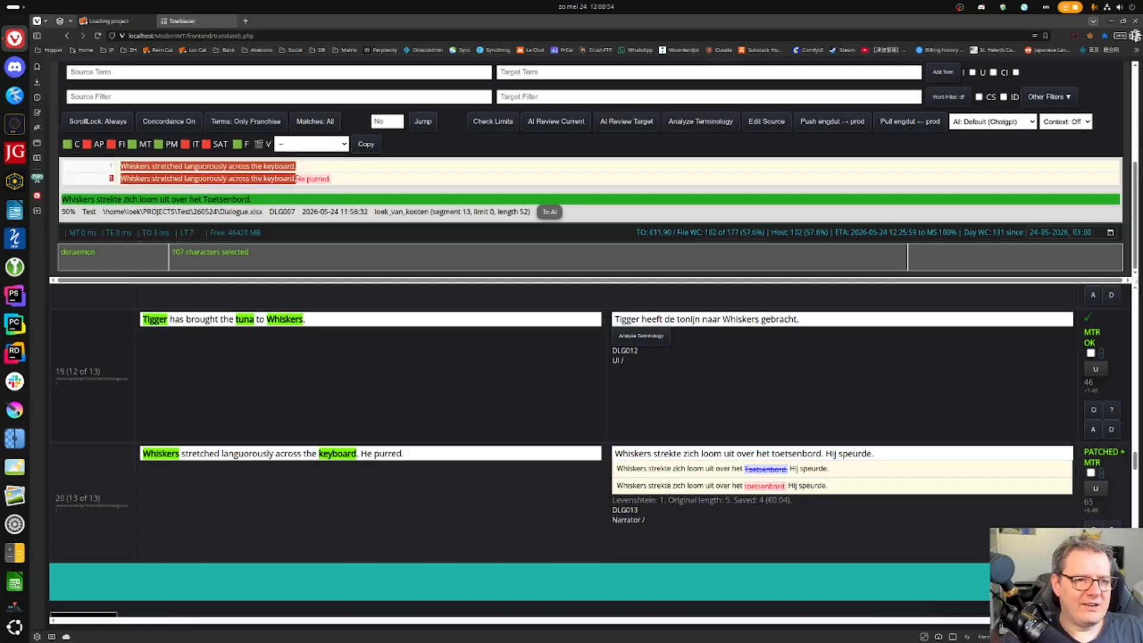
pyautogui.scroll(10, 442, 409)
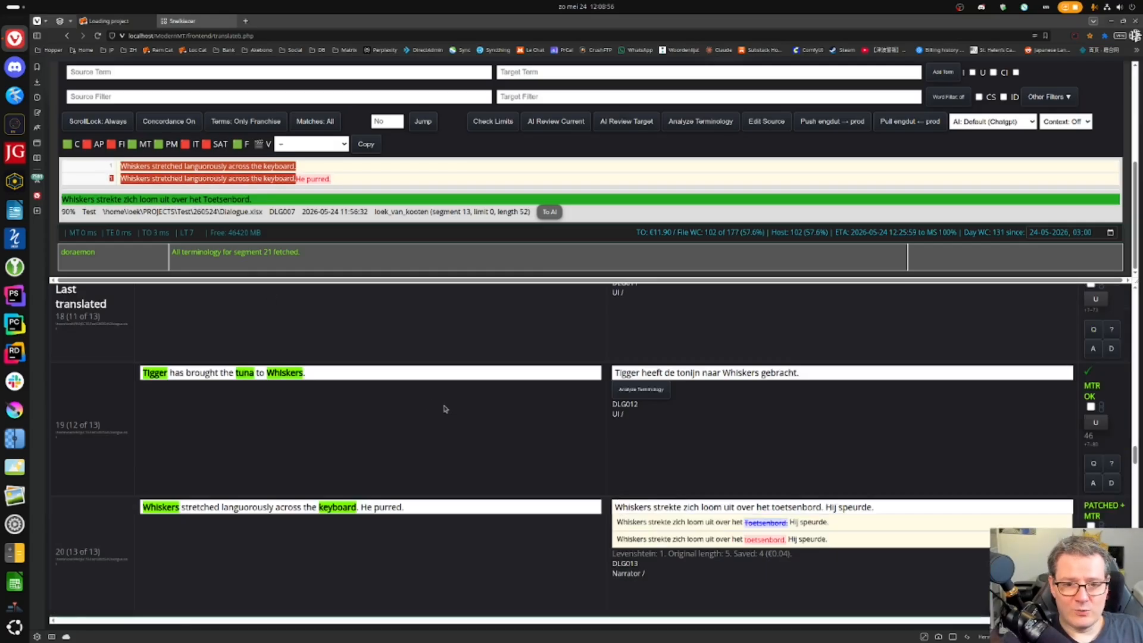
pyautogui.scroll(1, 443, 408)
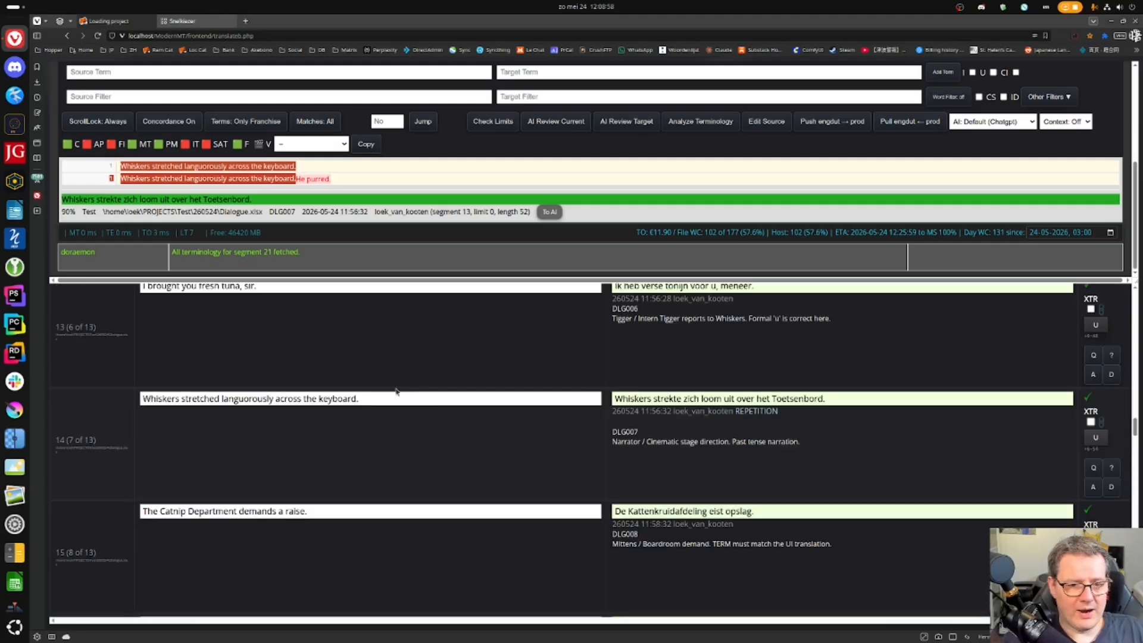
pyautogui.scroll(-10, 672, 387)
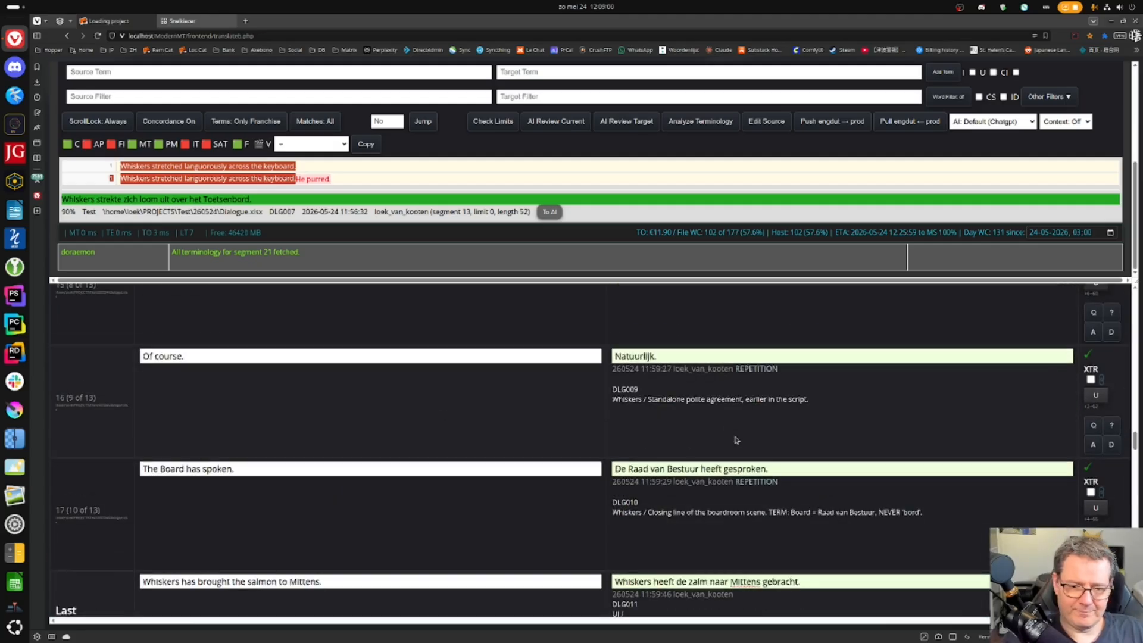
pyautogui.scroll(-1, 737, 444)
pyautogui.moveTo(826, 398); pyautogui.dragTo(958, 406)
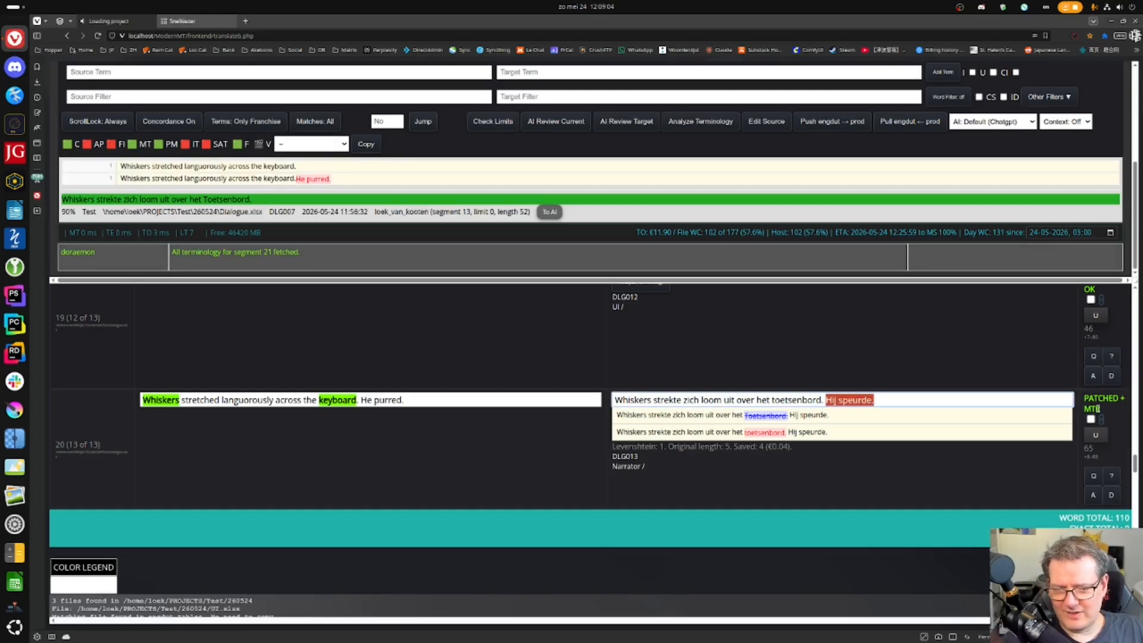
pyautogui.click(1019, 402)
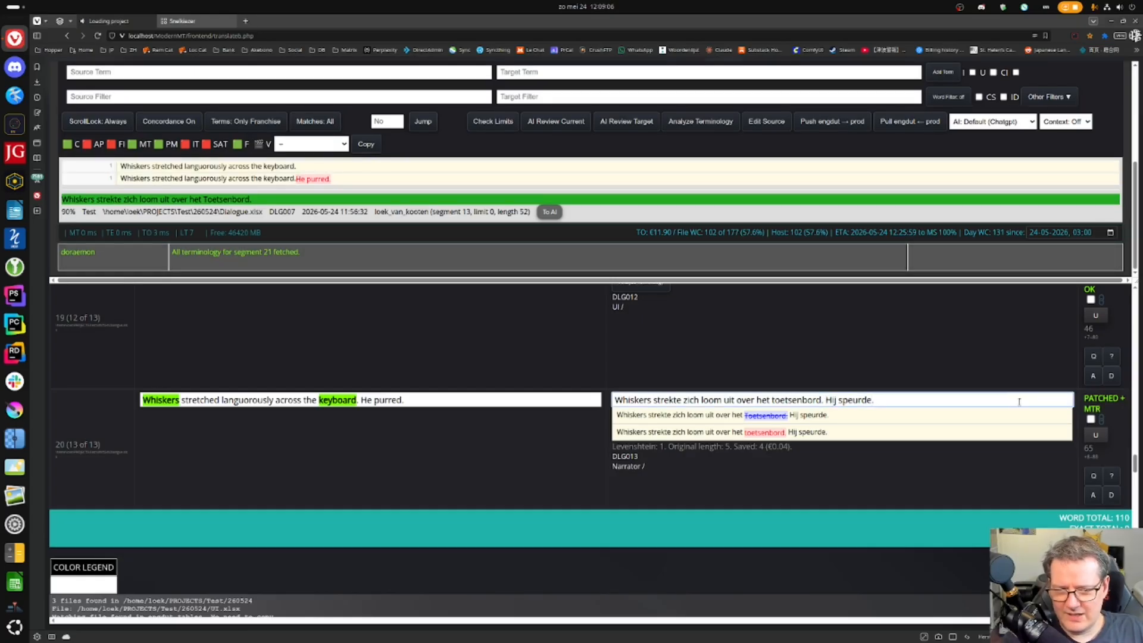
pyautogui.moveTo(613, 397); pyautogui.dragTo(916, 410)
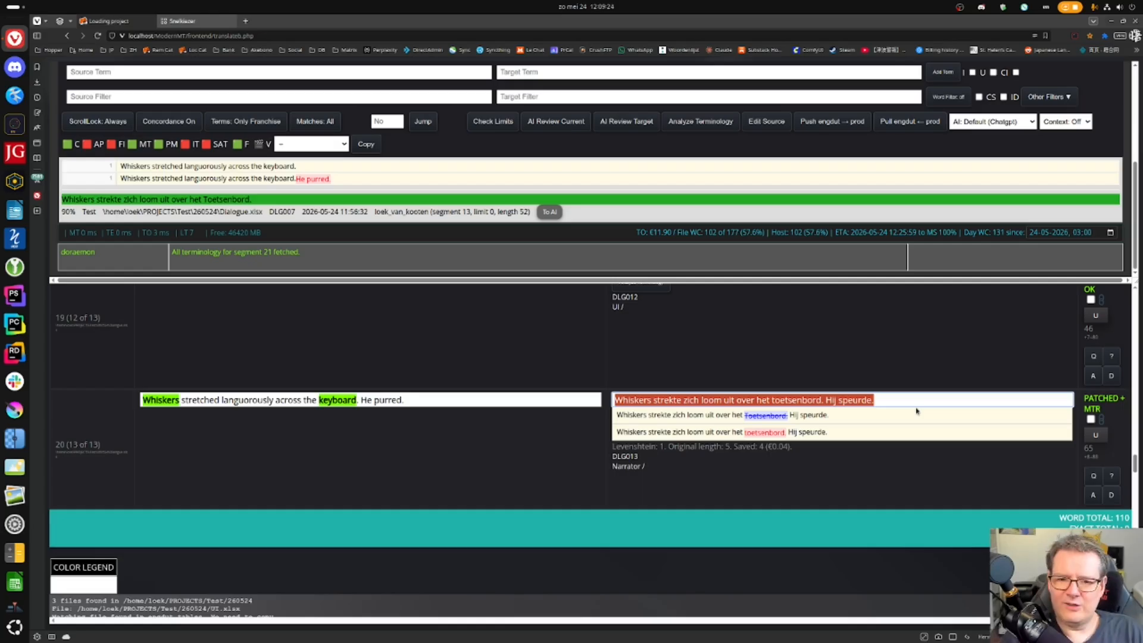
# - Replace 'speurde' with 'spinde' in segment 20's Dutch translation and confirm it
pyautogui.click(917, 398)
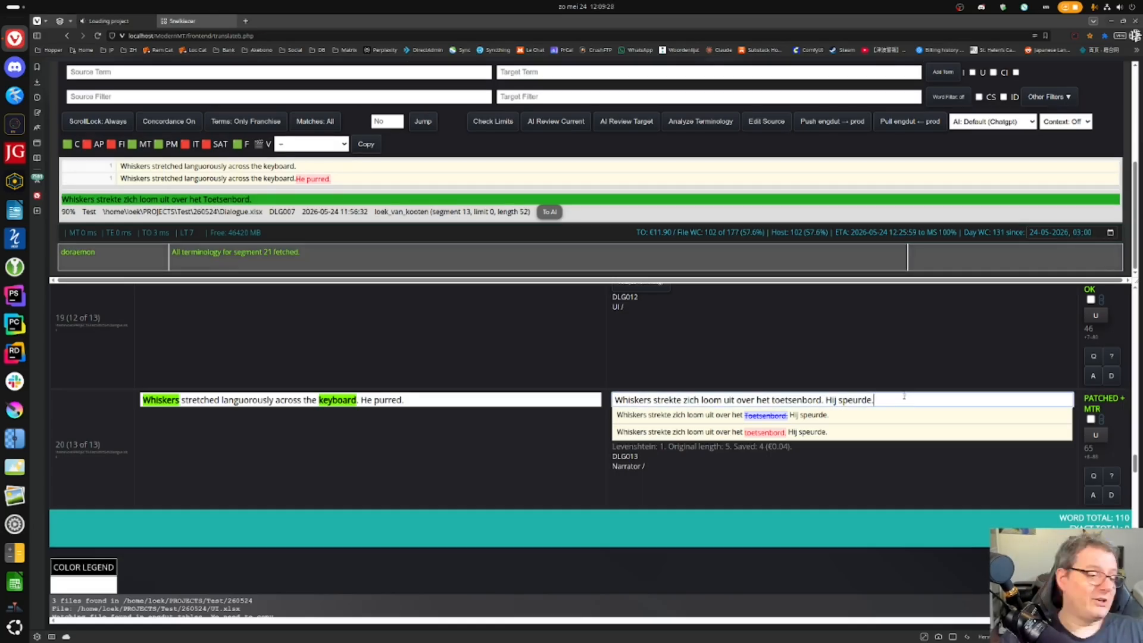
pyautogui.doubleClick(855, 400)
pyautogui.write('spinde')
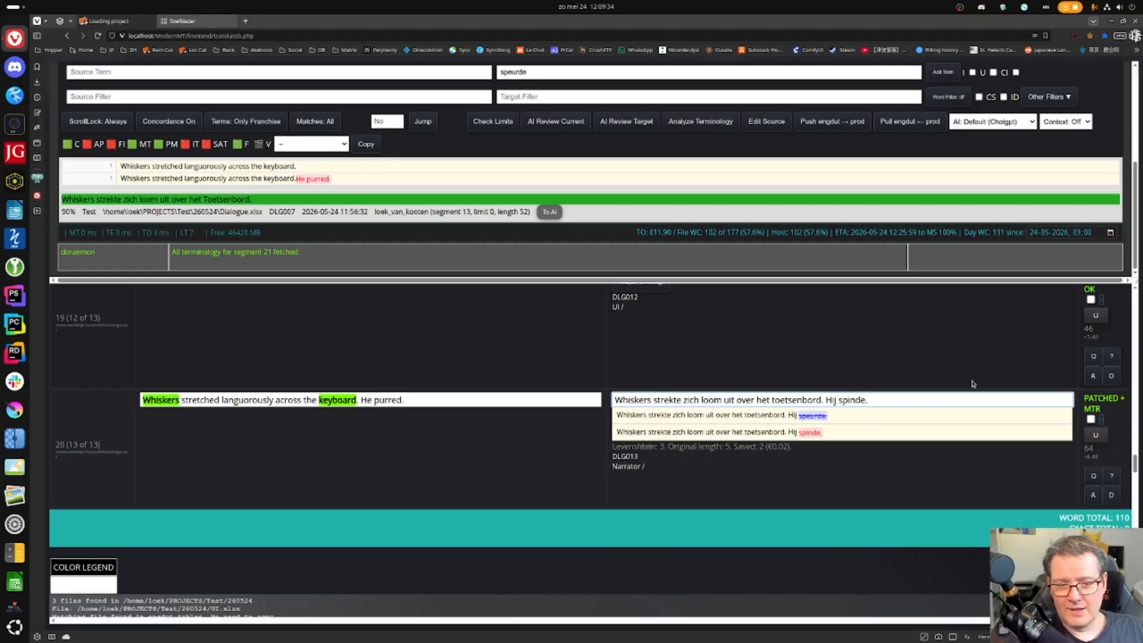
pyautogui.press('Return')
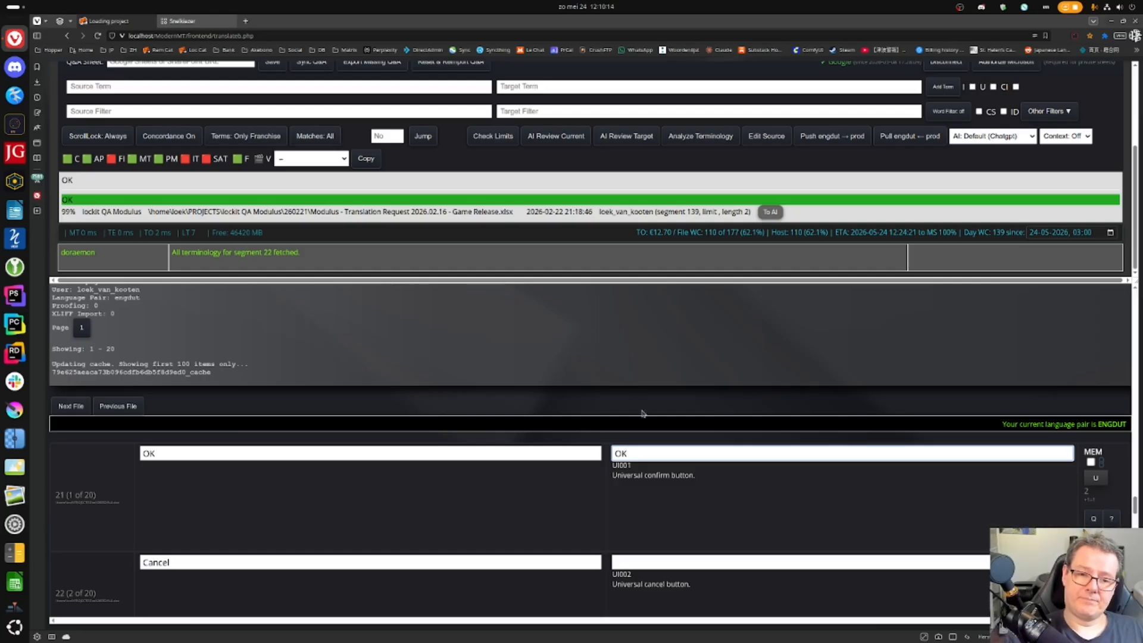
# - Confirm segments 21–23 as 'OK', 'Annuleren' and 'Welkom bij Nine Lives Inc.'
pyautogui.press('Return')
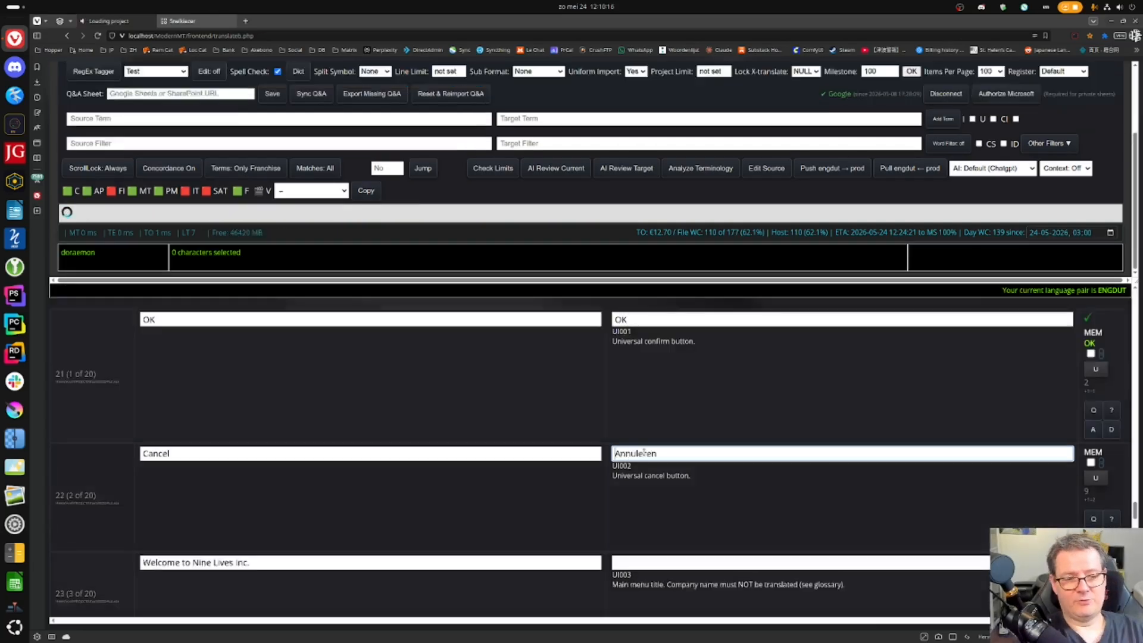
pyautogui.press('Return')
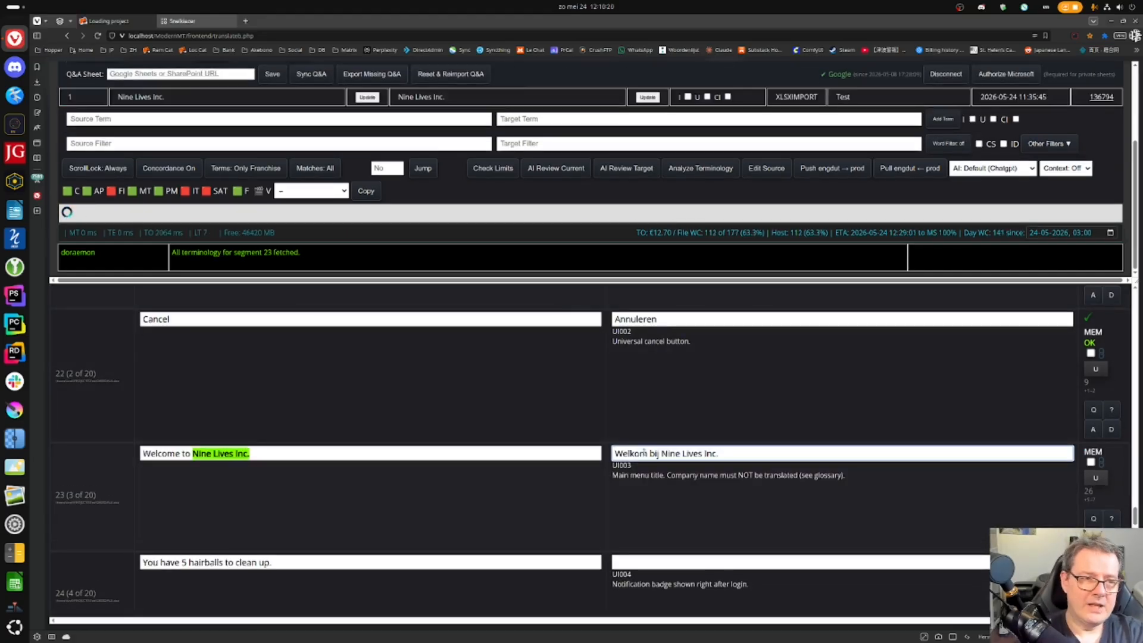
pyautogui.press('Return')
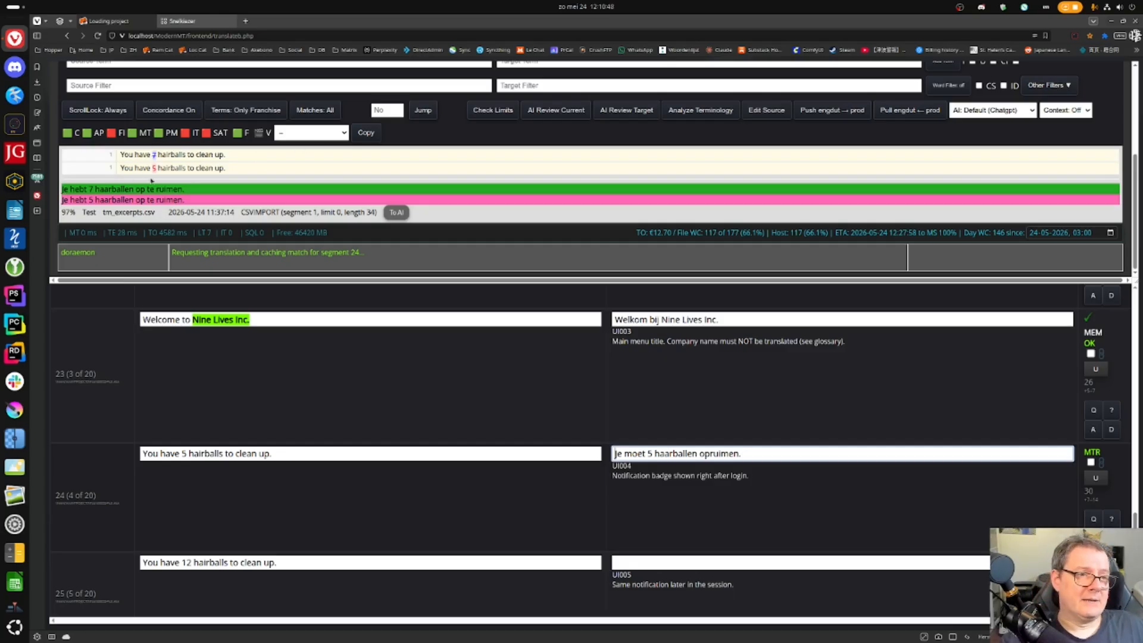
# - Check the word 'moet' in segment 24's translation against the memory matches
pyautogui.tripleClick(94, 199)
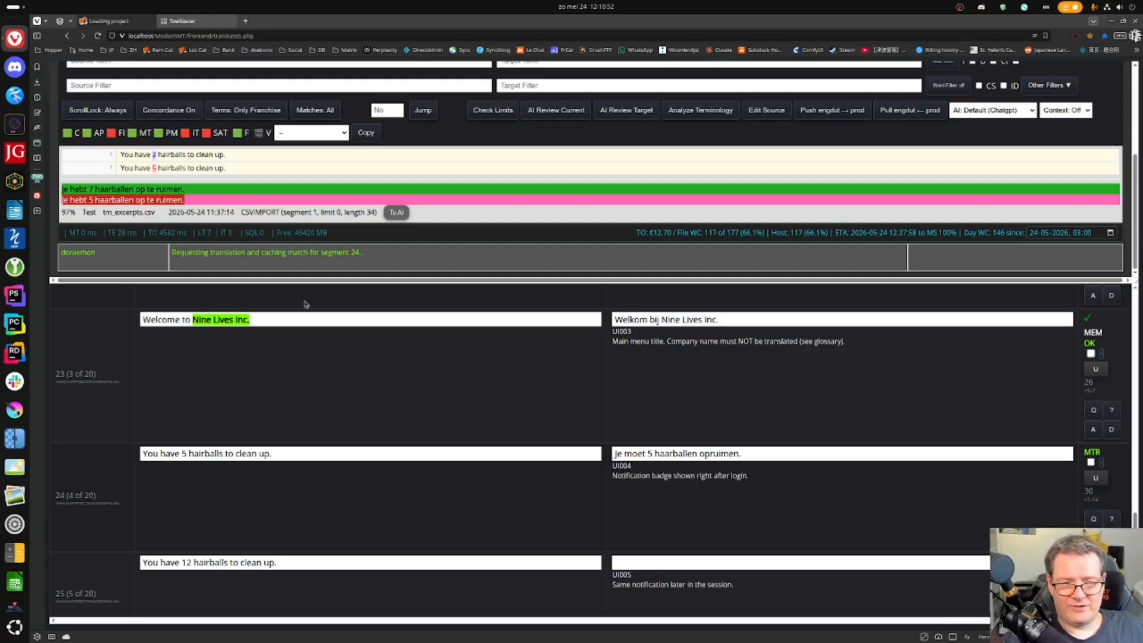
pyautogui.click(637, 451)
pyautogui.doubleClick(636, 452)
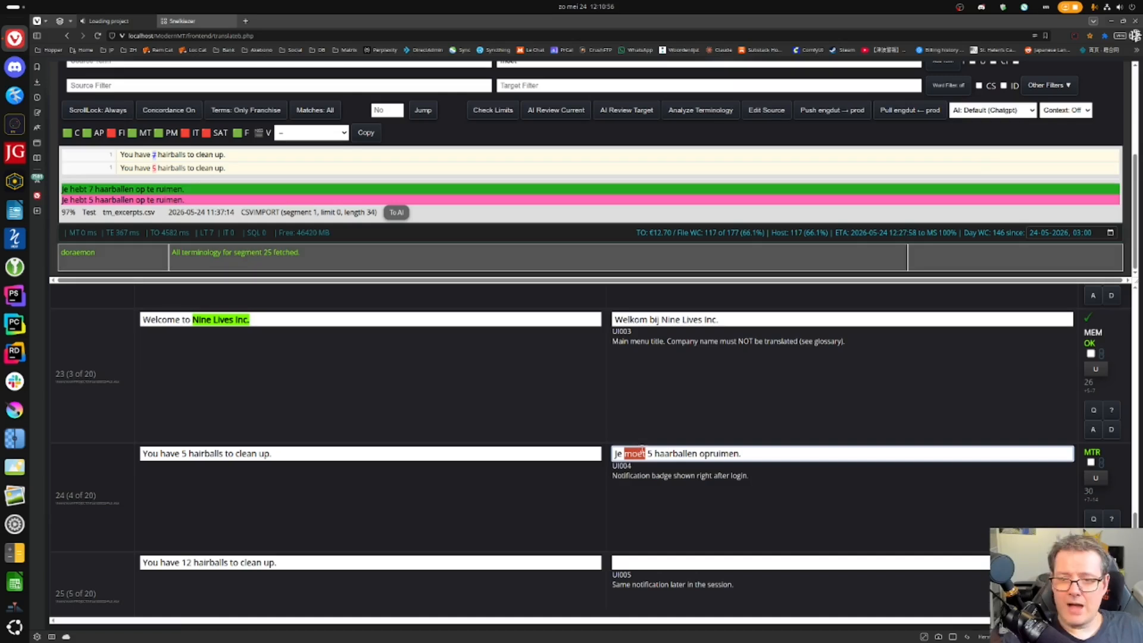
pyautogui.click(773, 453)
pyautogui.doubleClick(635, 454)
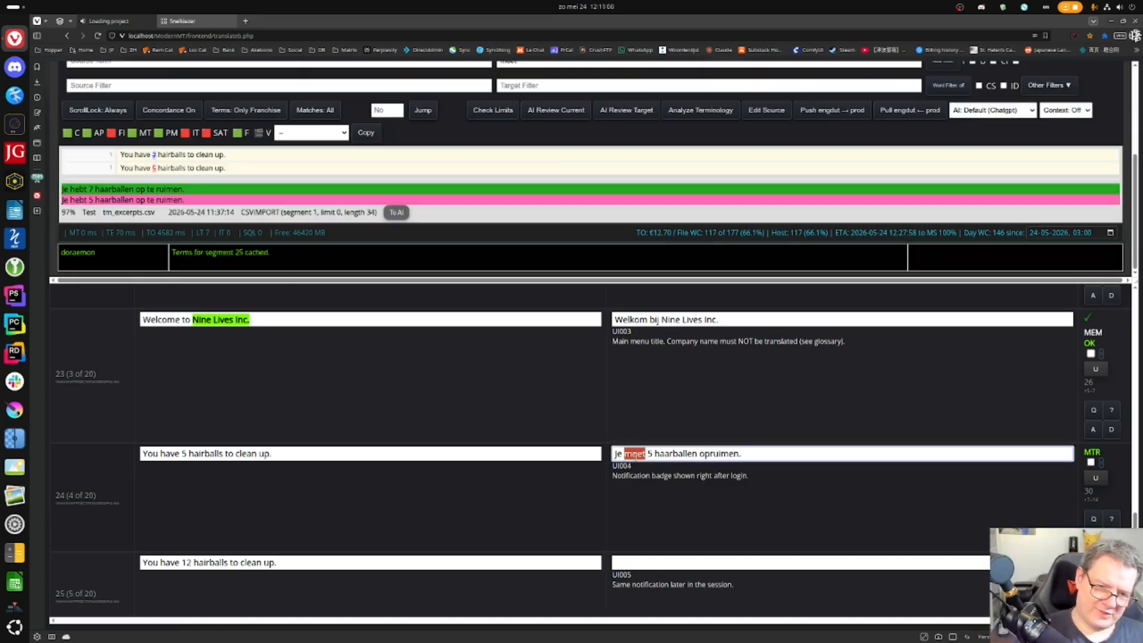
pyautogui.click(635, 453)
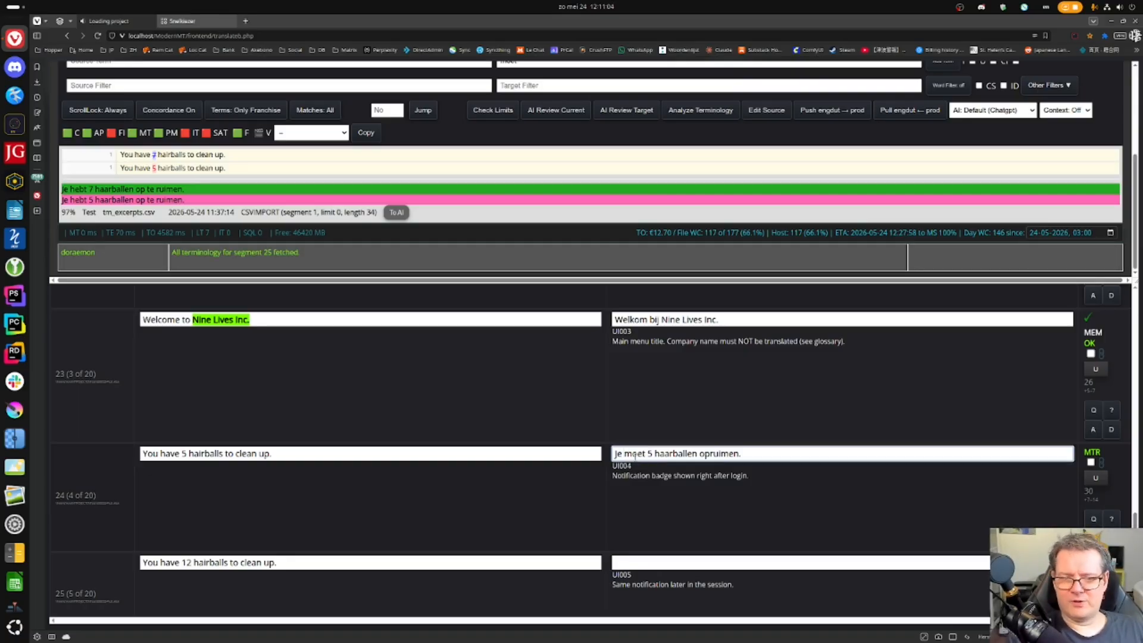
# - Confirm segments 24–25 as 'Je moet 5/12 haarballen opruimen.' and 26–27 as 'Laden...'
pyautogui.press('Return')
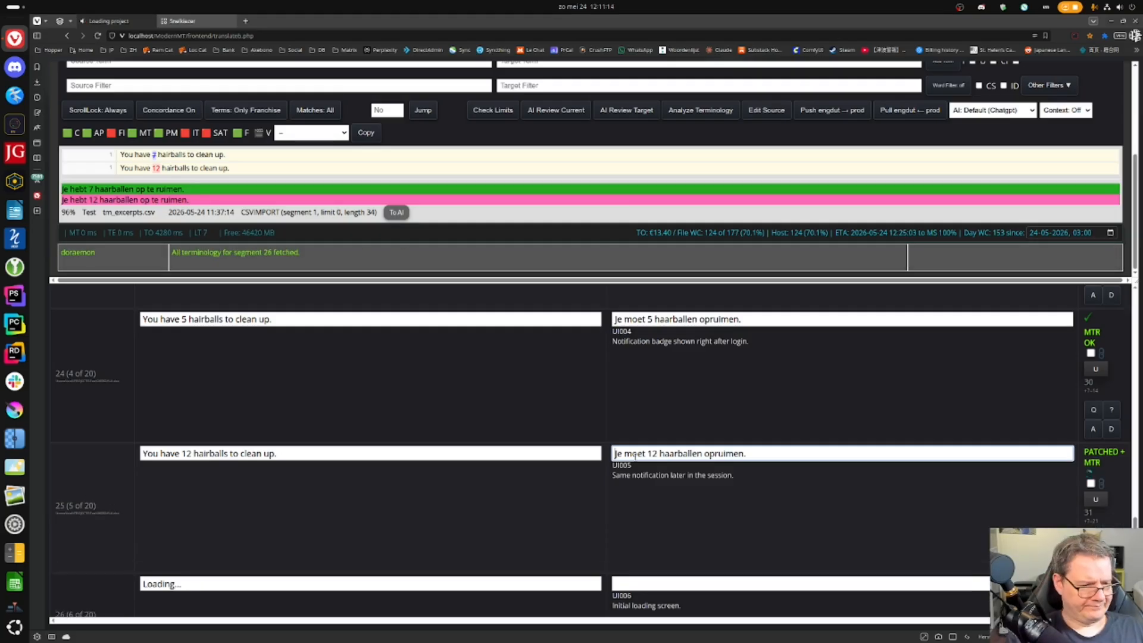
pyautogui.hotkey('ctrl', 'Return')
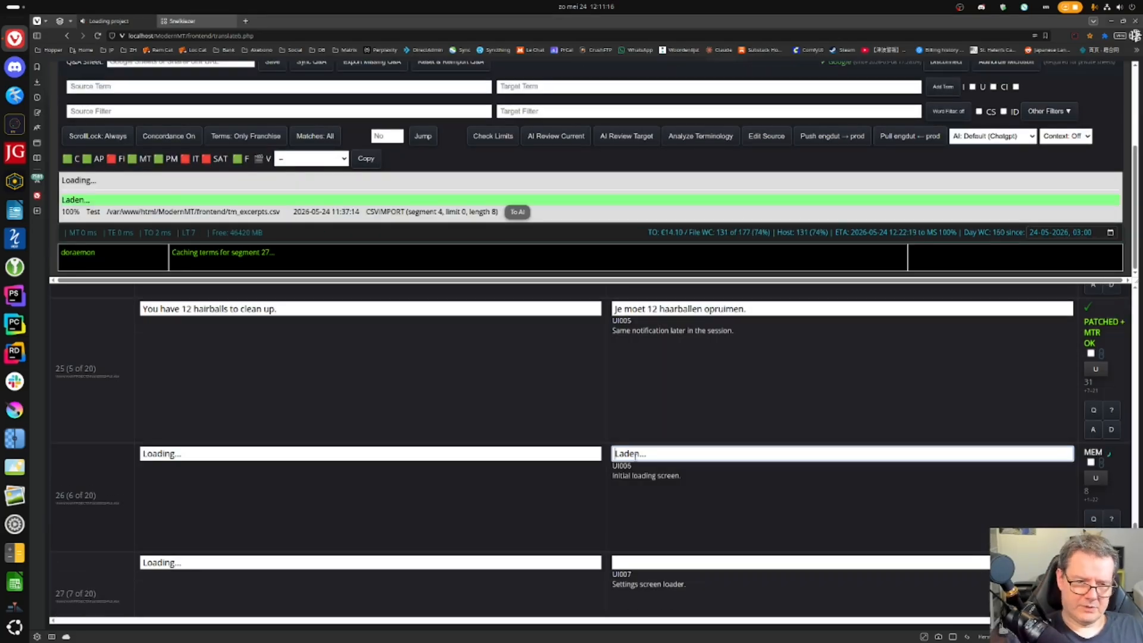
pyautogui.hotkey('ctrl', 'Return')
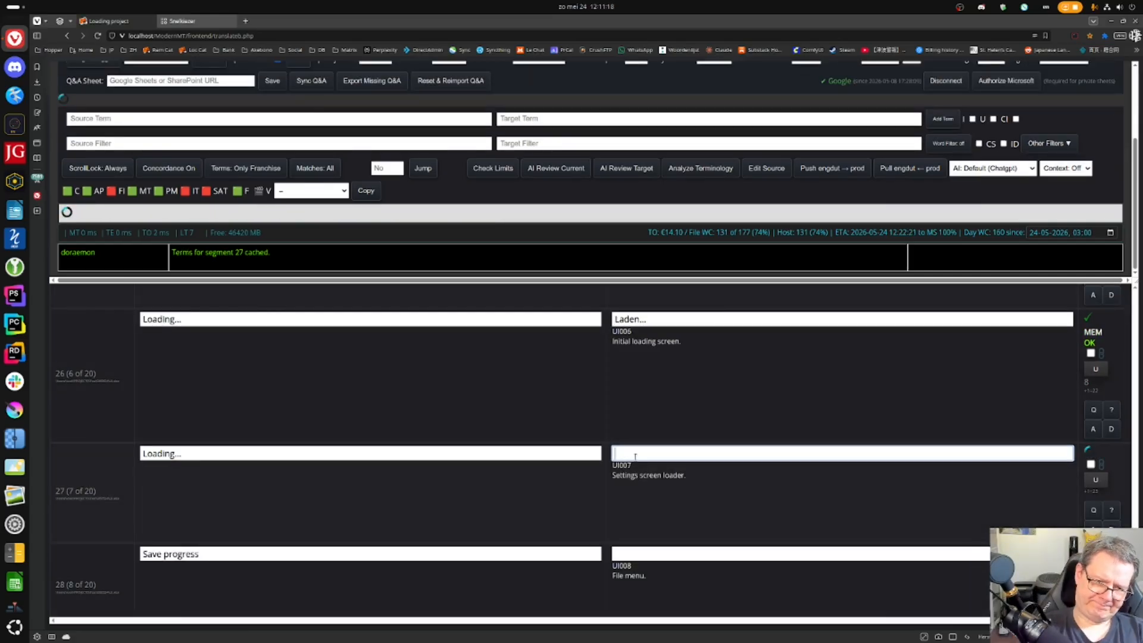
pyautogui.hotkey('ctrl', 'Return')
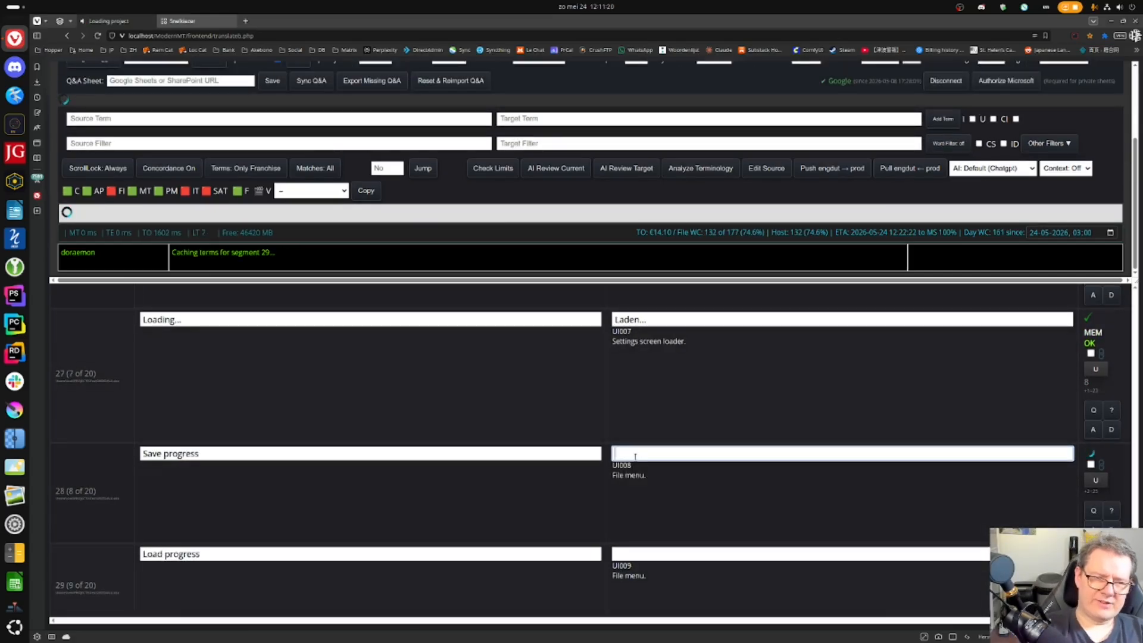
# - Confirm 'Voortgang opslaan', 'Voortgang laden' and 'Voortgang opslaan en laden' for segments 28–30
pyautogui.hotkey('ctrl', 'Return')
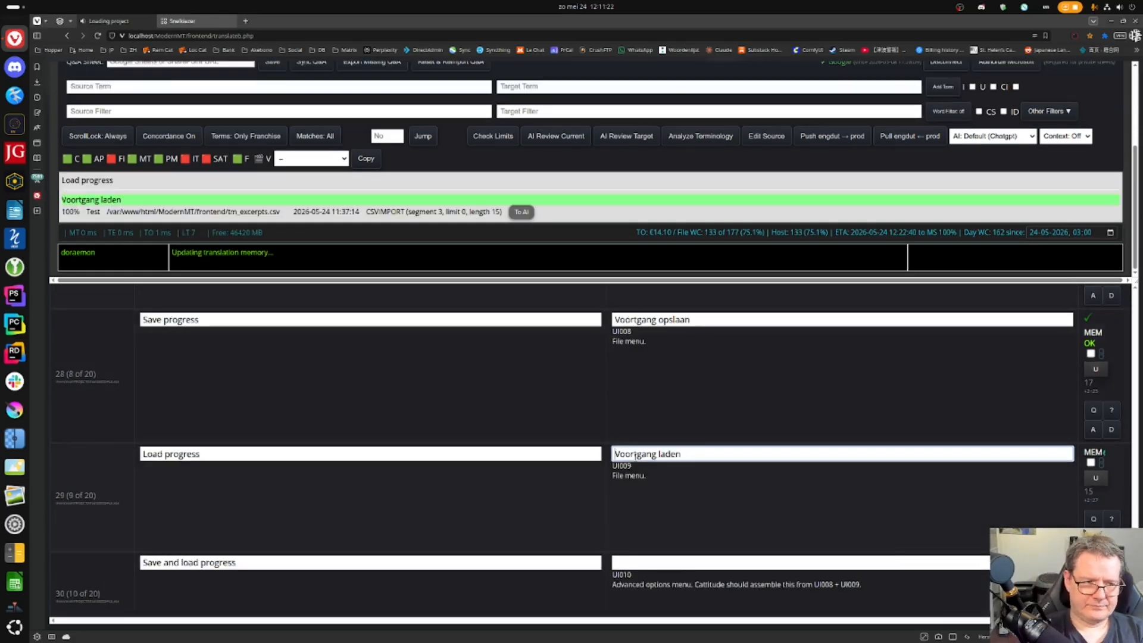
pyautogui.hotkey('ctrl', 'Return')
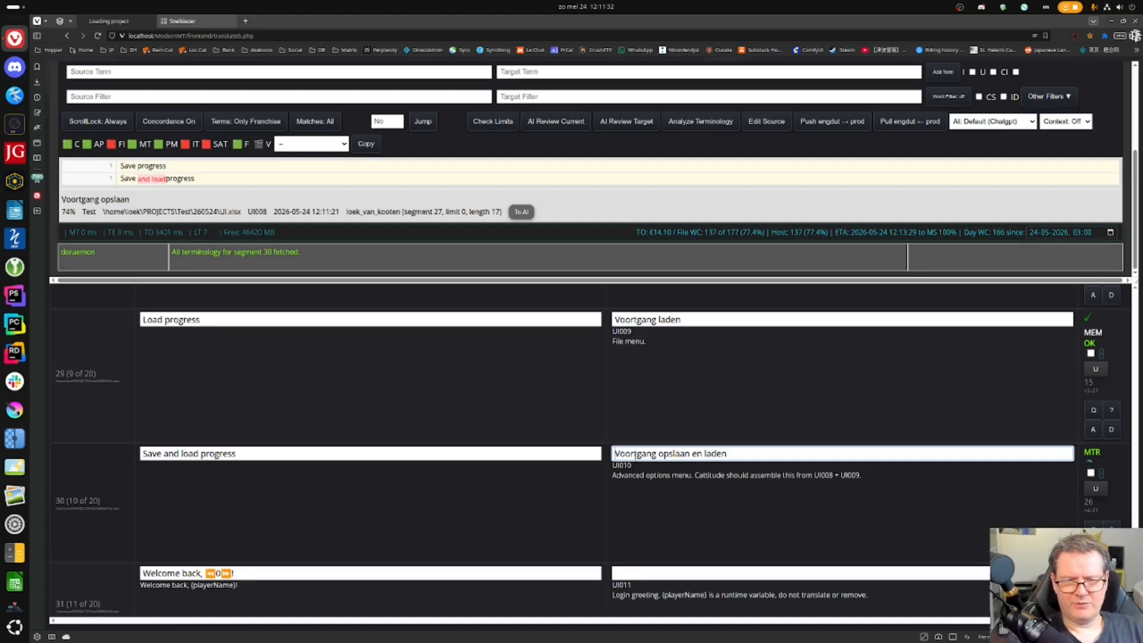
pyautogui.hotkey('ctrl', 'Return')
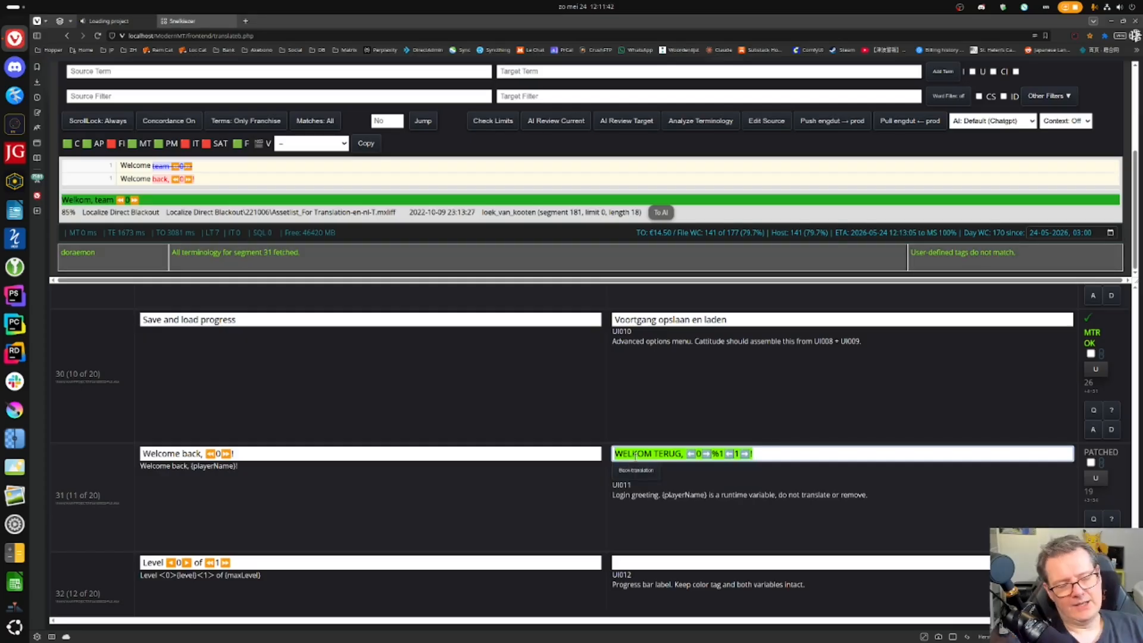
pyautogui.scroll(3, 179, 221)
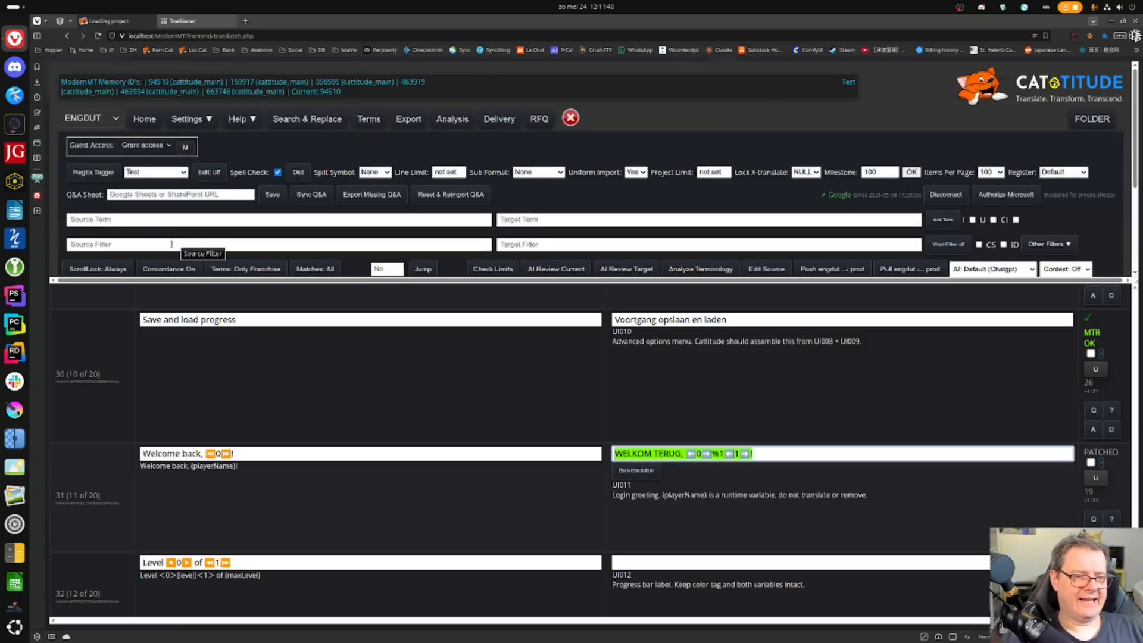
# - Reload the project segments and select the {playerName} placeholder in segment 31's source
pyautogui.click(209, 172)
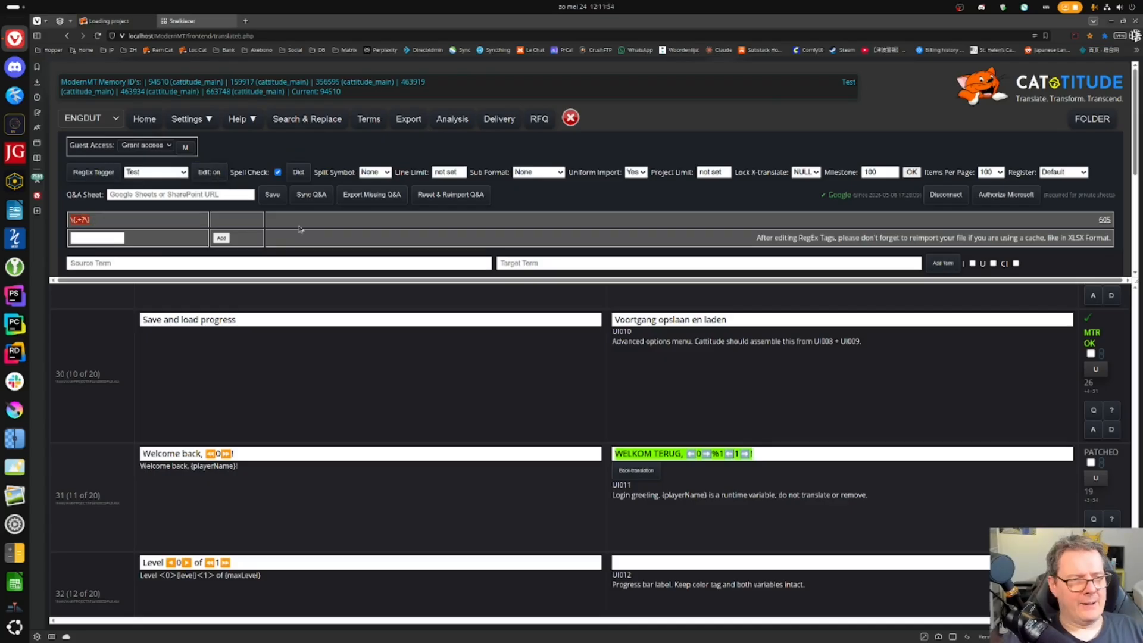
pyautogui.click(1104, 220)
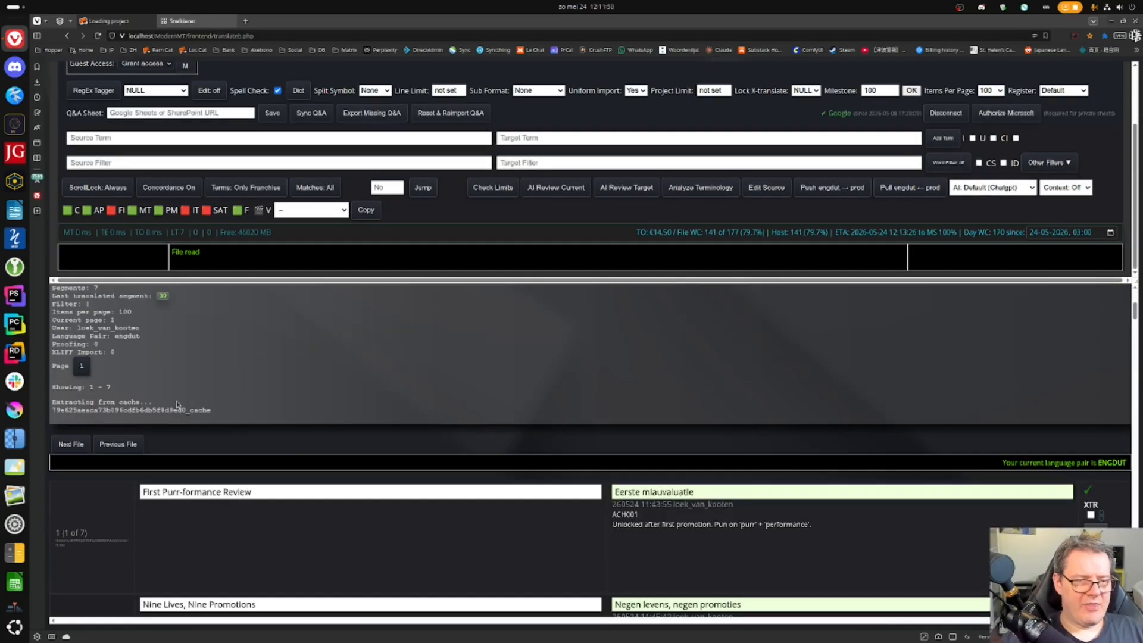
pyautogui.scroll(16, 191, 404)
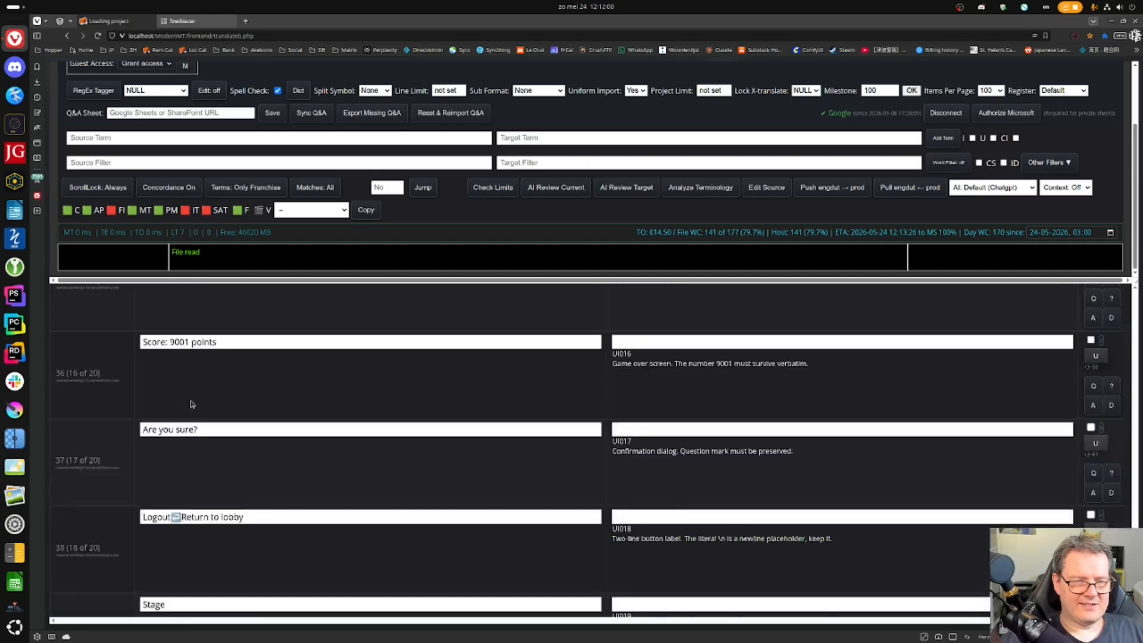
pyautogui.scroll(-1, 191, 404)
pyautogui.scroll(-2, 191, 404)
pyautogui.scroll(10, 191, 404)
pyautogui.scroll(3, 191, 404)
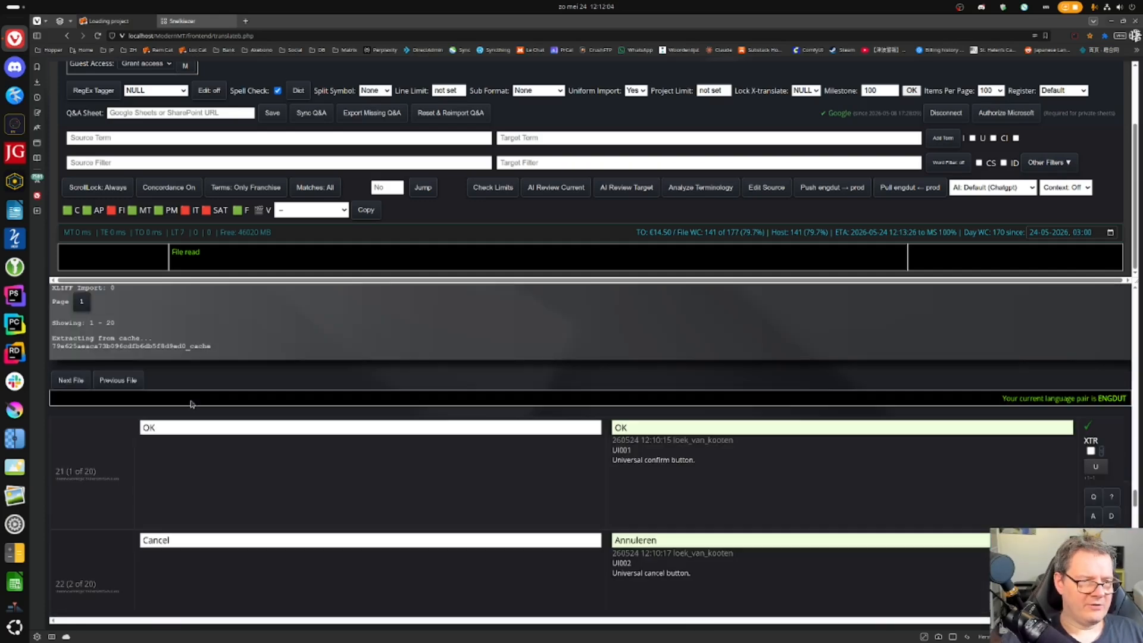
pyautogui.click(71, 386)
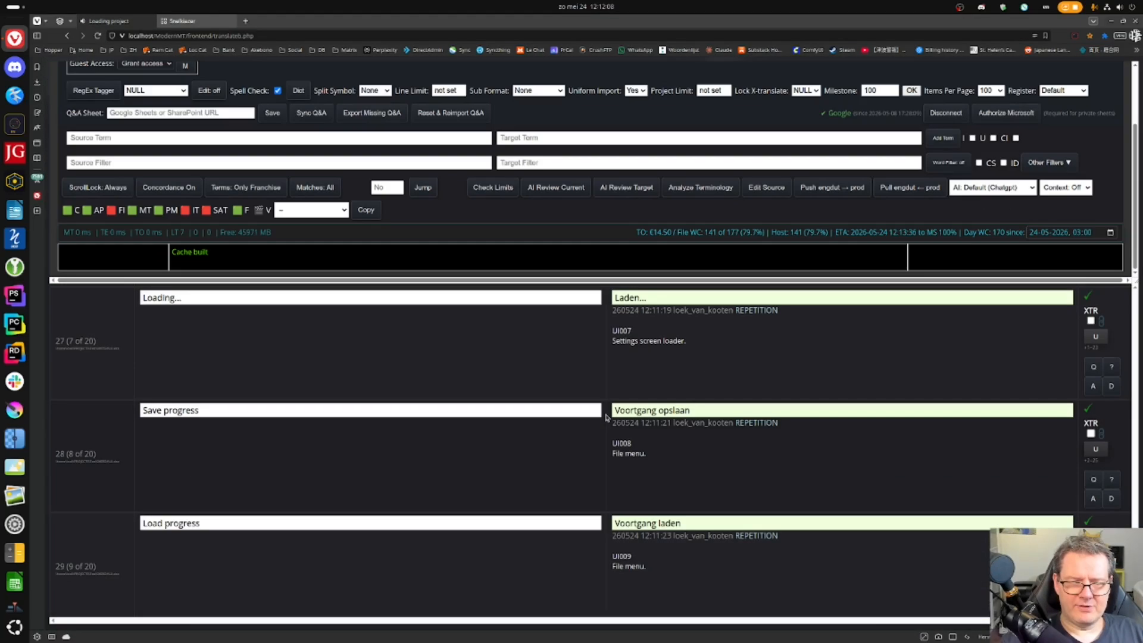
pyautogui.click(298, 479)
pyautogui.press('Left')
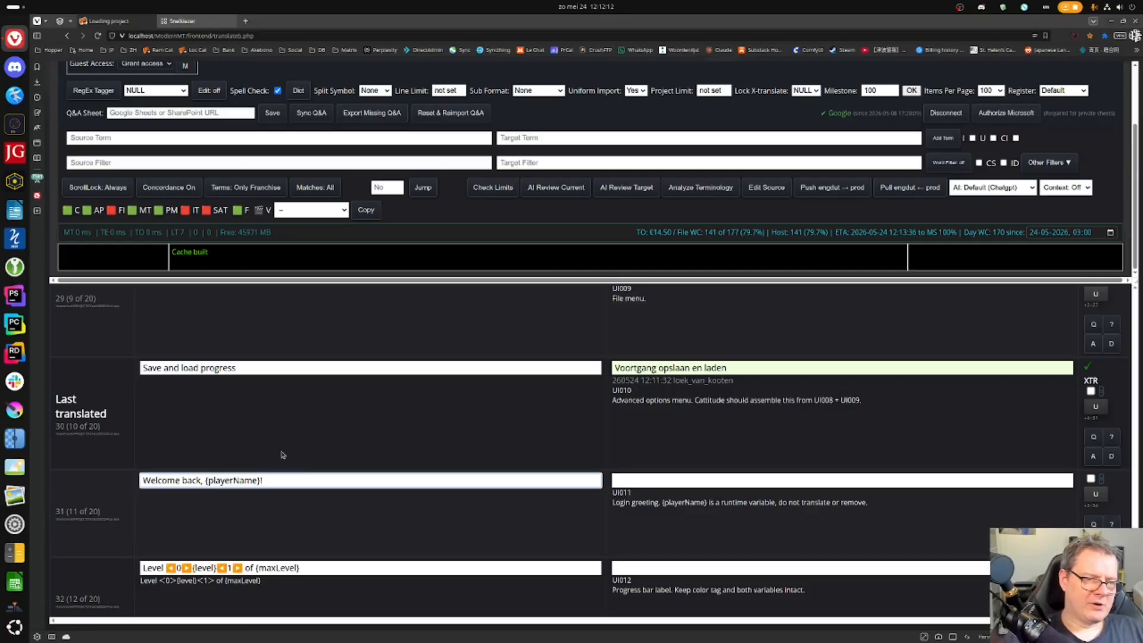
pyautogui.hotkey('ctrl', 'shift', 'Left')
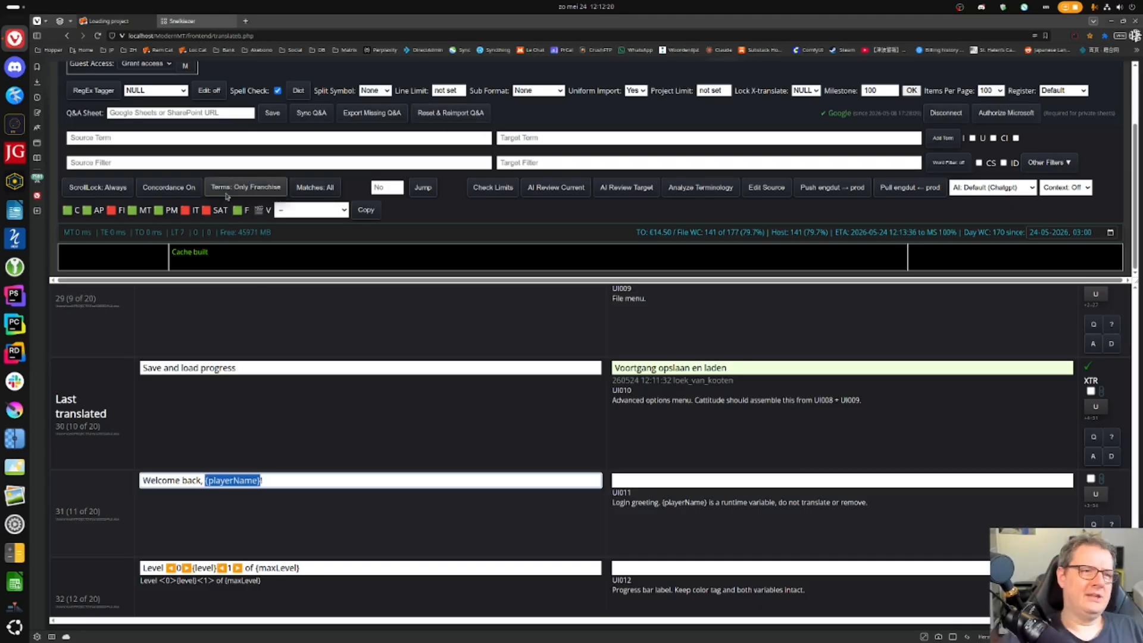
# - Add the regex tag rule \{.+?\} for curly-brace placeholders and reimport the file
pyautogui.click(209, 91)
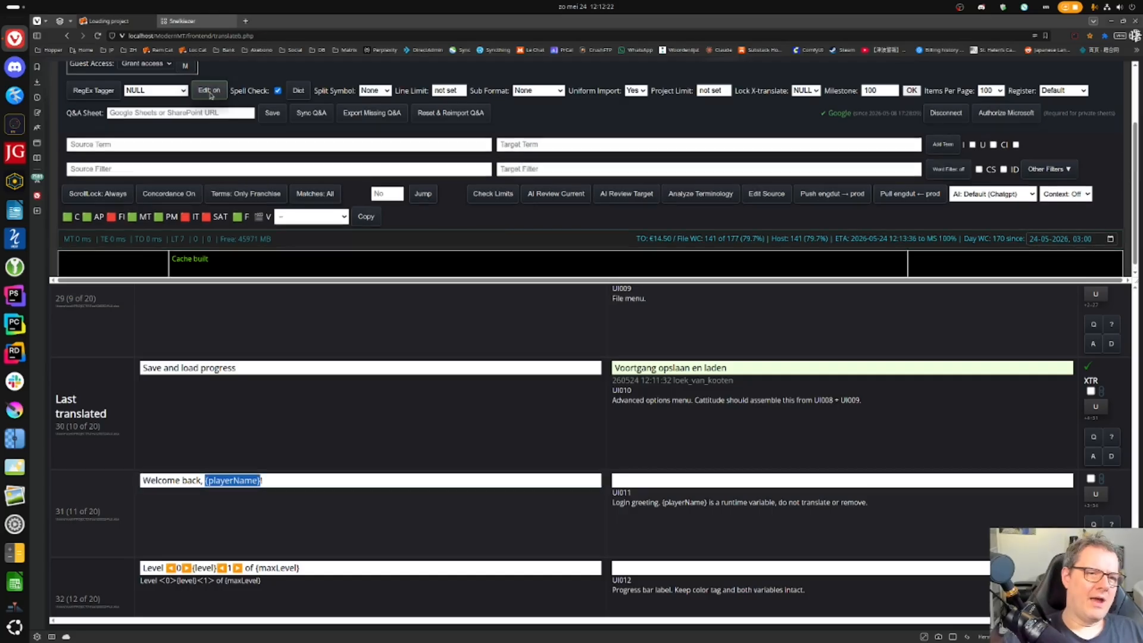
pyautogui.write('\\{.+?\\}')
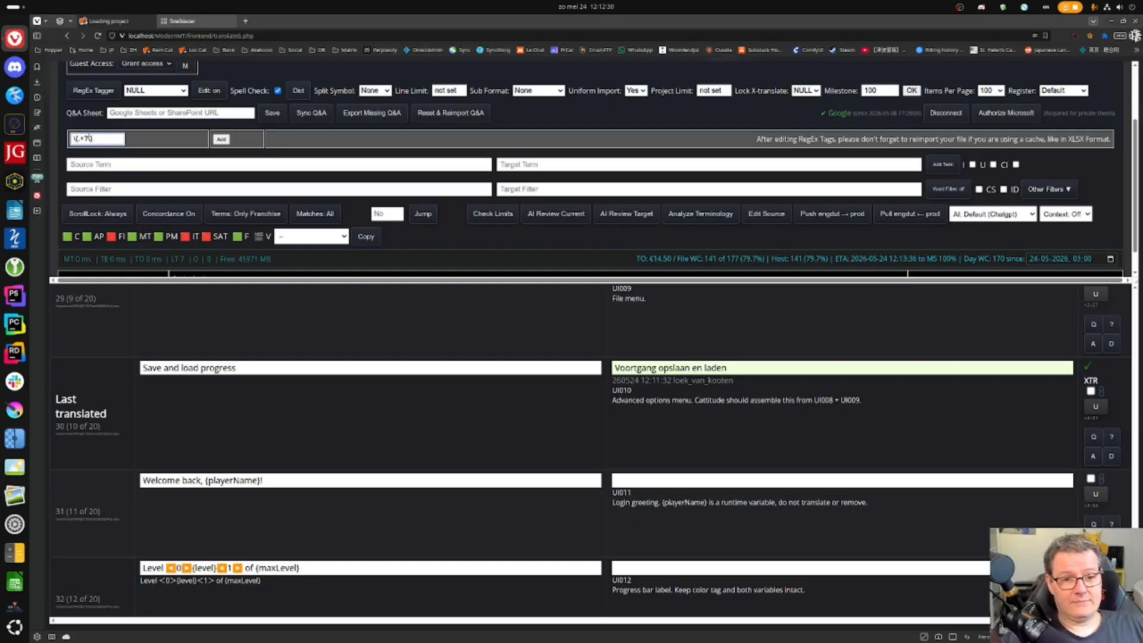
pyautogui.click(148, 142)
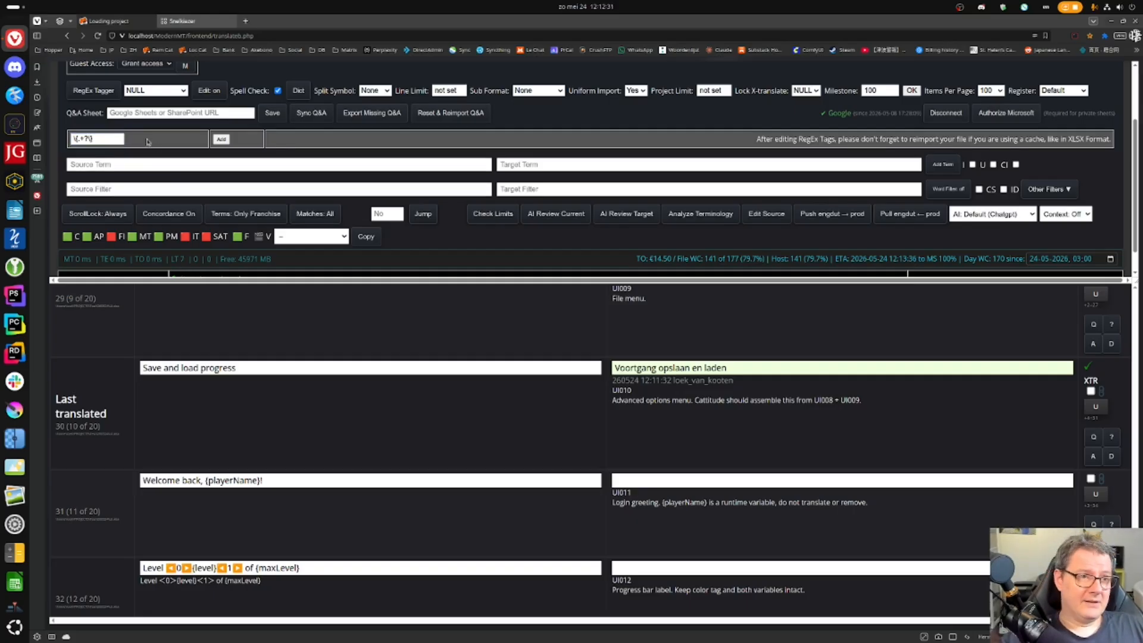
pyautogui.click(220, 139)
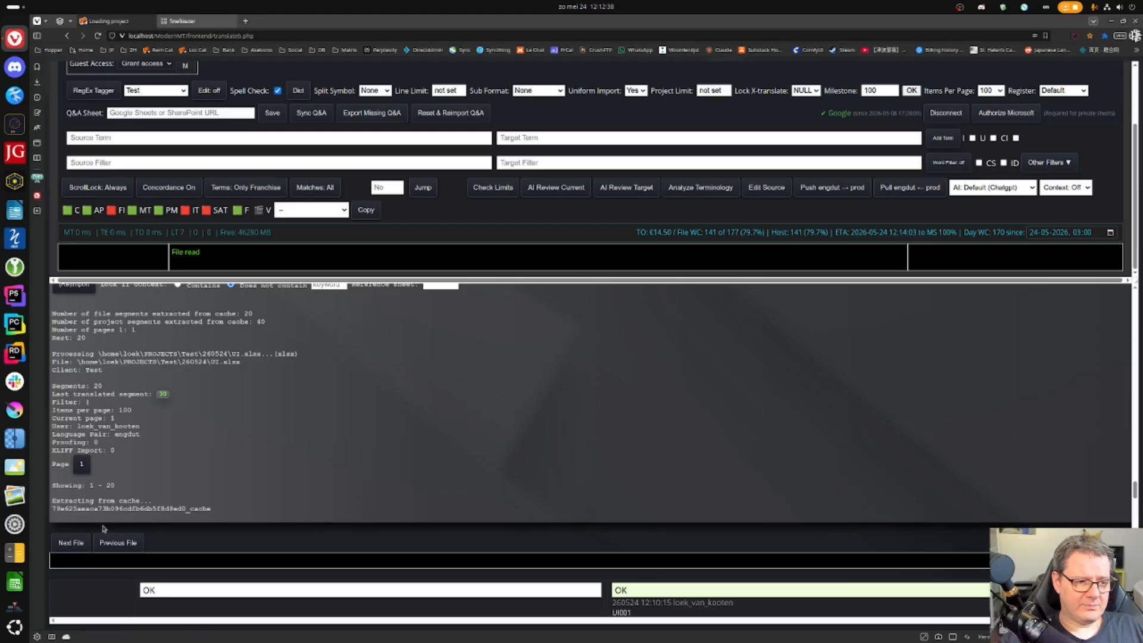
pyautogui.scroll(1, 173, 486)
pyautogui.click(75, 341)
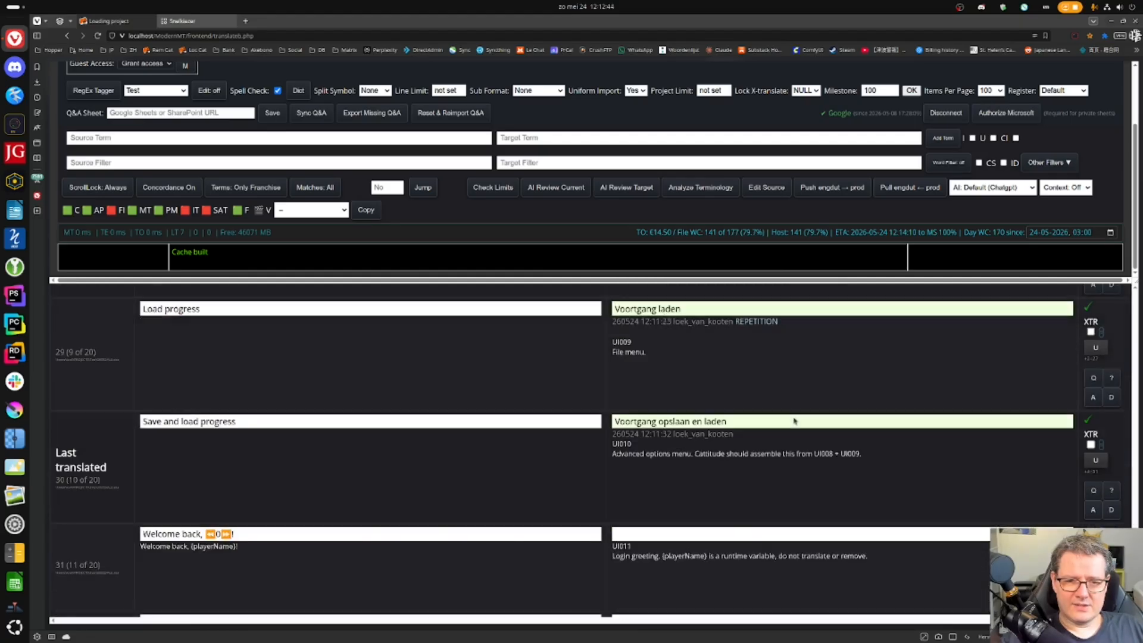
# - Recase segment 31's pretranslated greeting to 'Welkom terug,'
pyautogui.scroll(-1, 793, 421)
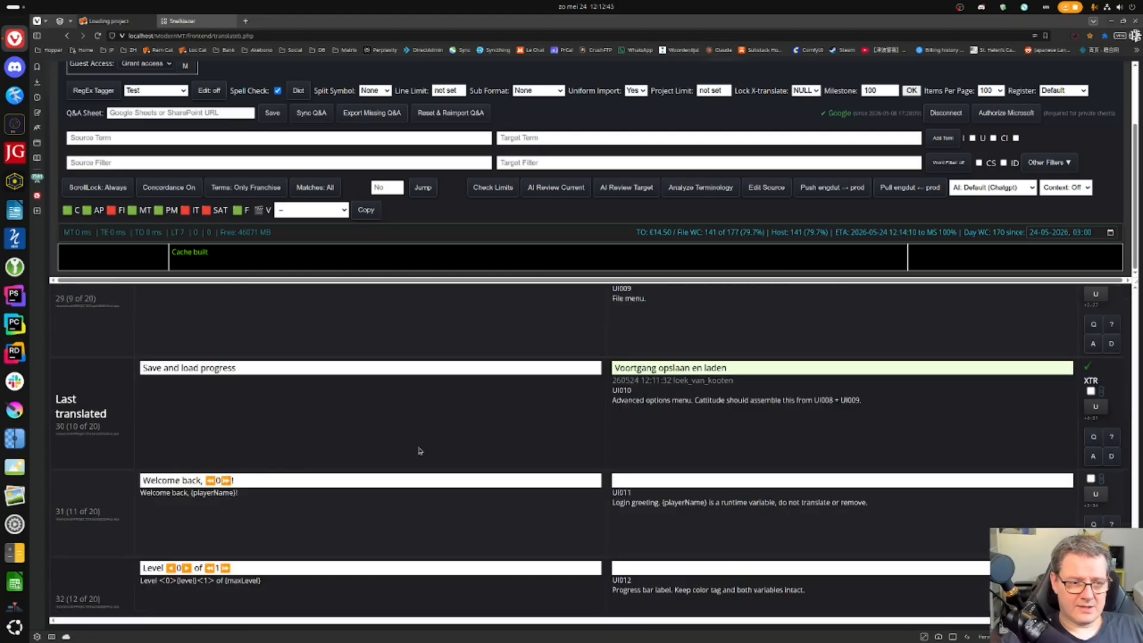
pyautogui.click(684, 479)
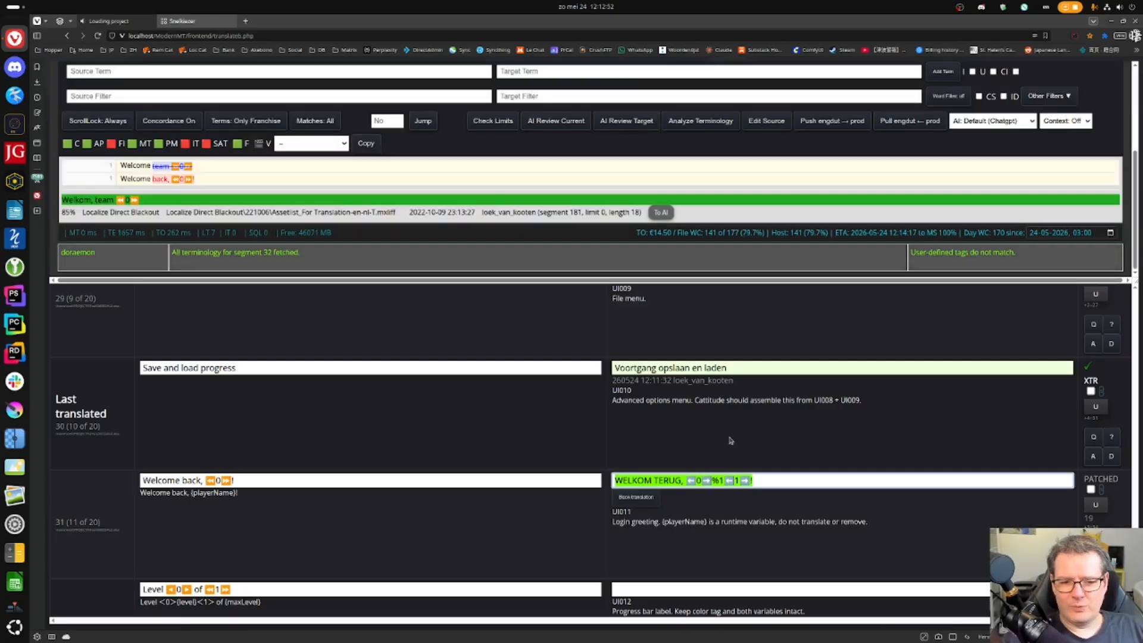
pyautogui.tripleClick(789, 481)
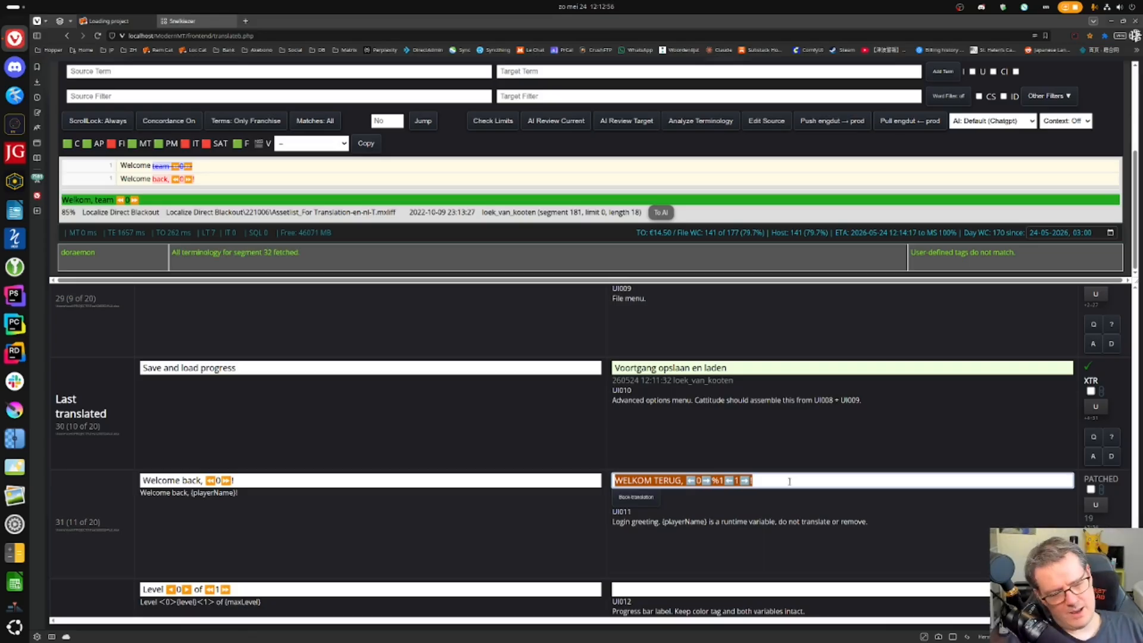
pyautogui.hotkey('shift', 'F3')
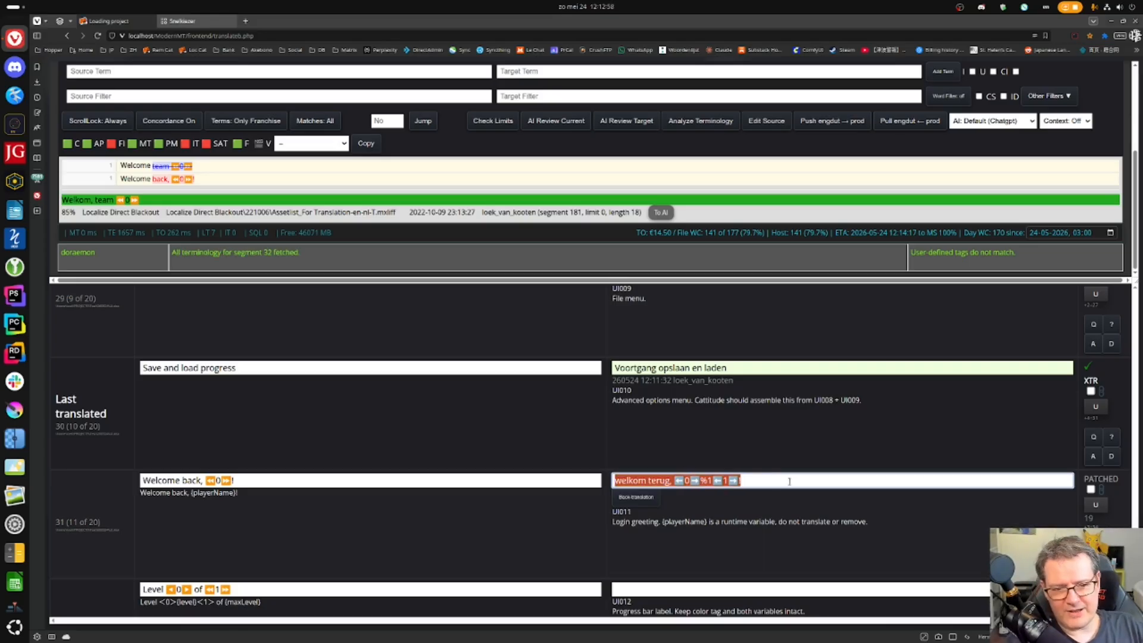
pyautogui.click(789, 481)
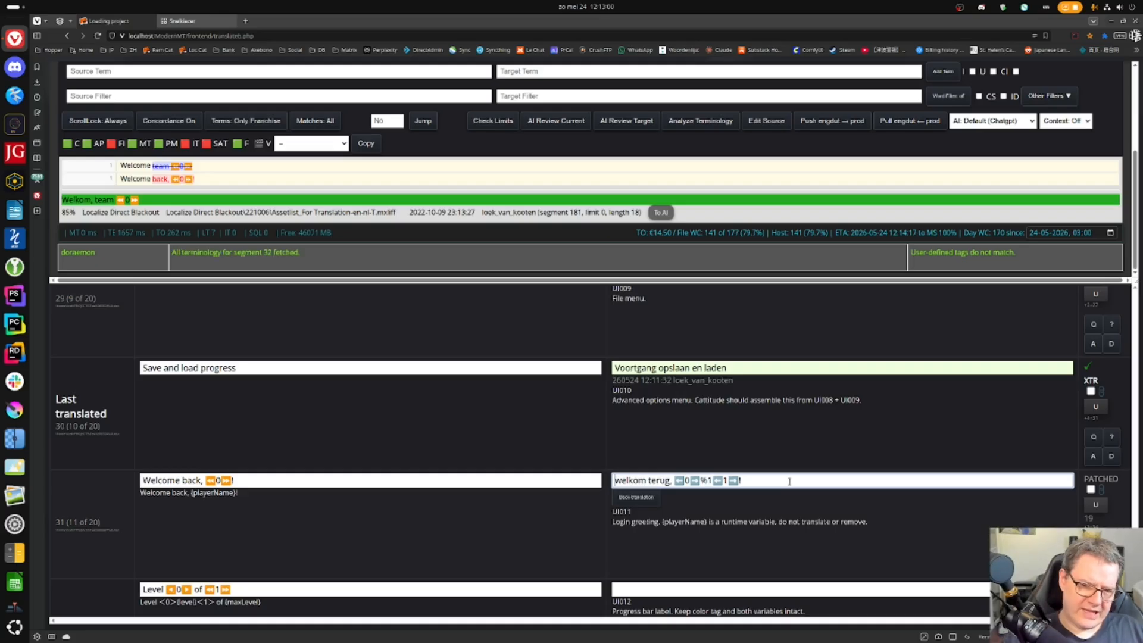
pyautogui.hotkey('shift', 'F3')
# - Replace the wrong tags with the playerName tag plus '!' and confirm the greeting
pyautogui.press('Right')
pyautogui.press('Right')
pyautogui.press('Right')
pyautogui.press('Right')
pyautogui.press('Right')
pyautogui.press('Right')
pyautogui.press('Right')
pyautogui.press('Right')
pyautogui.press('Right')
pyautogui.press('Right')
pyautogui.press('Right')
pyautogui.press('Right')
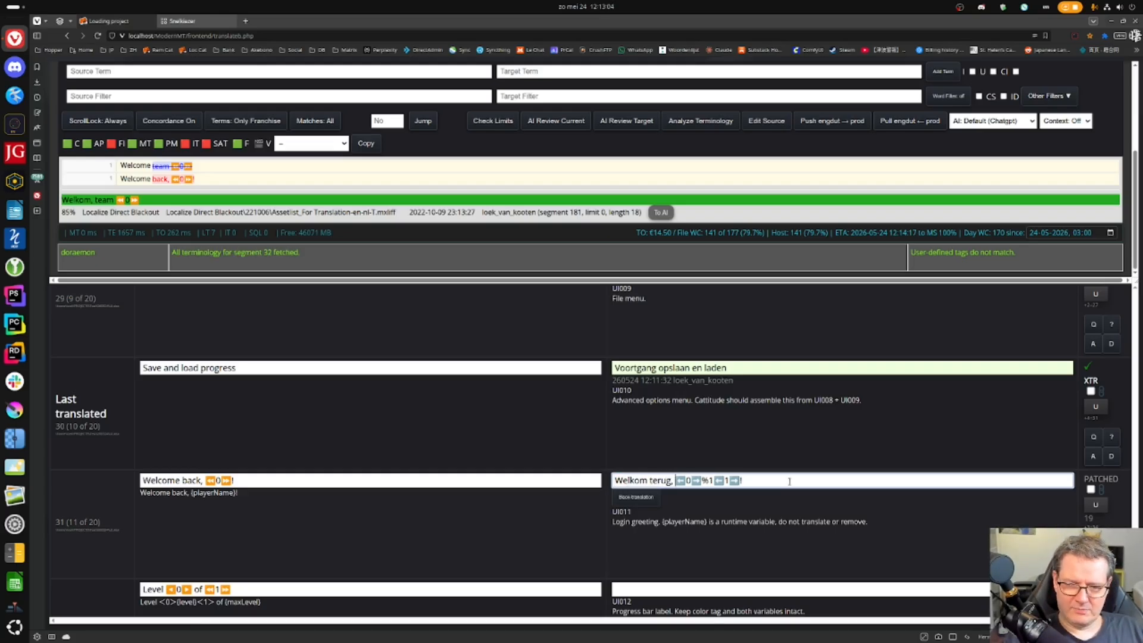
pyautogui.hotkey('shift', 'End')
pyautogui.press('Delete')
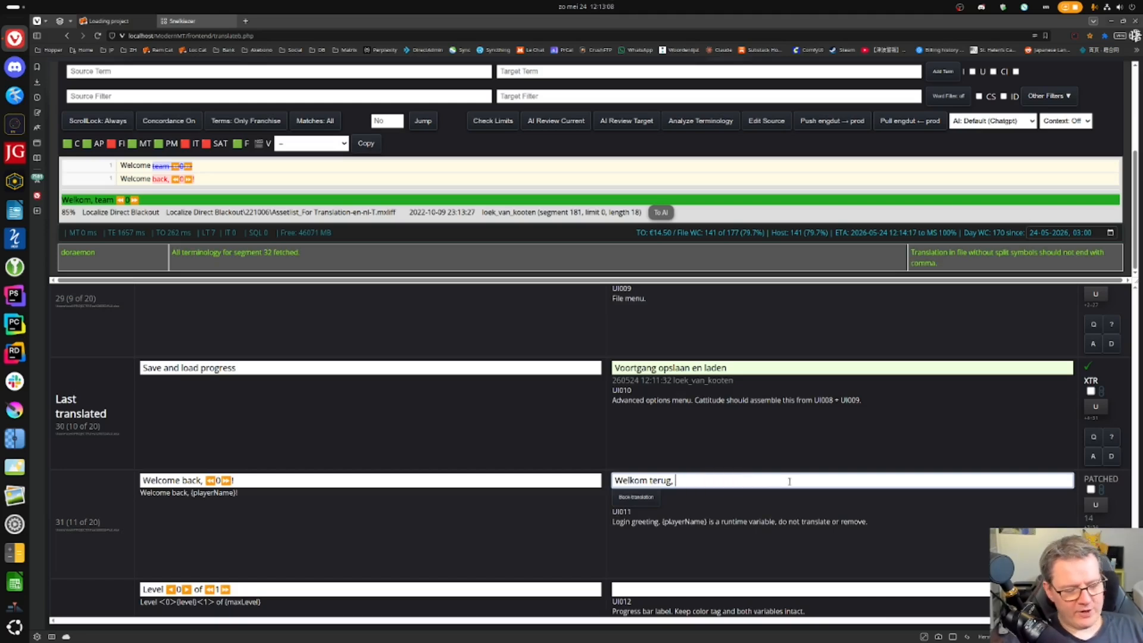
pyautogui.hotkey('ctrl', '0')
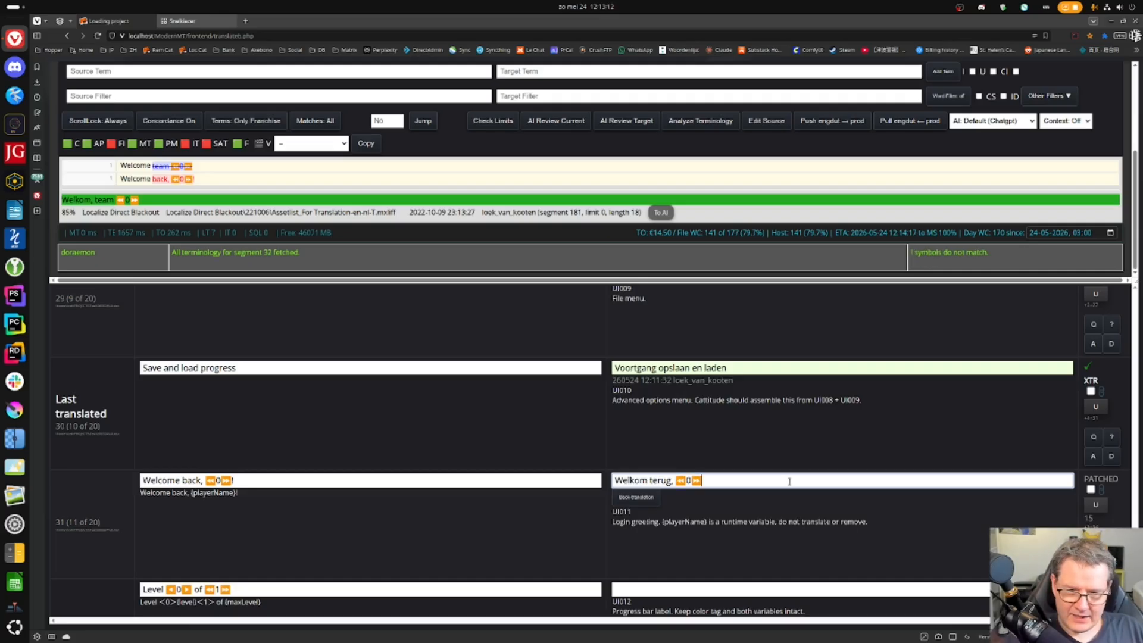
pyautogui.write('!')
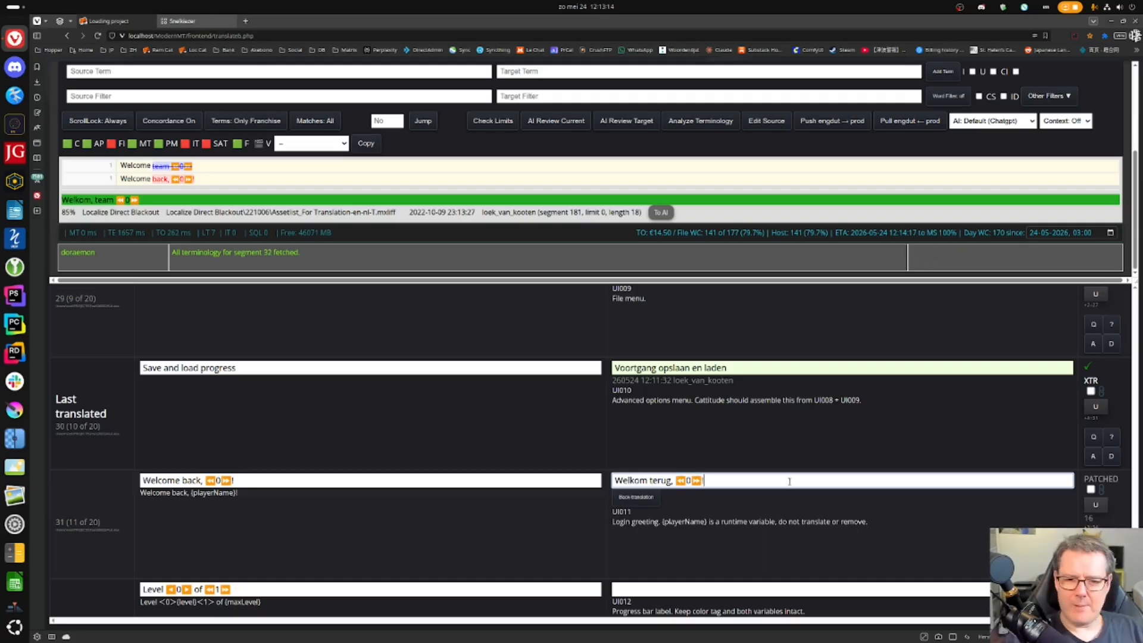
pyautogui.hotkey('ctrl', 'Return')
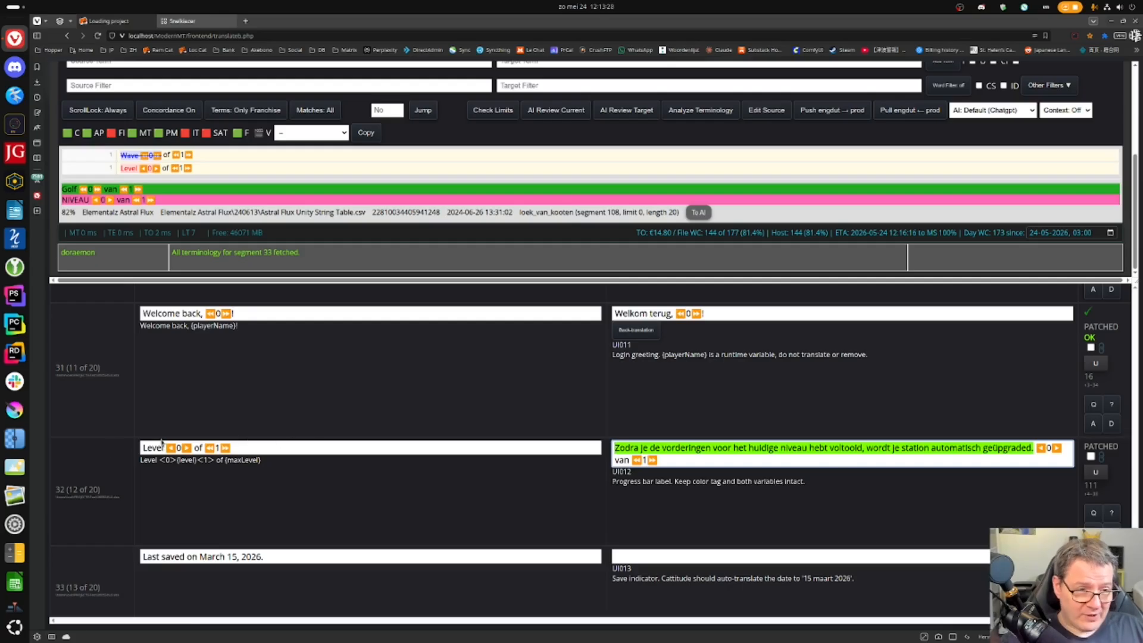
# - Check the term 'Level', then translate segment 32 as 'Level {level} van {maxLevel}' and confirm
pyautogui.moveTo(165, 452); pyautogui.dragTo(140, 451)
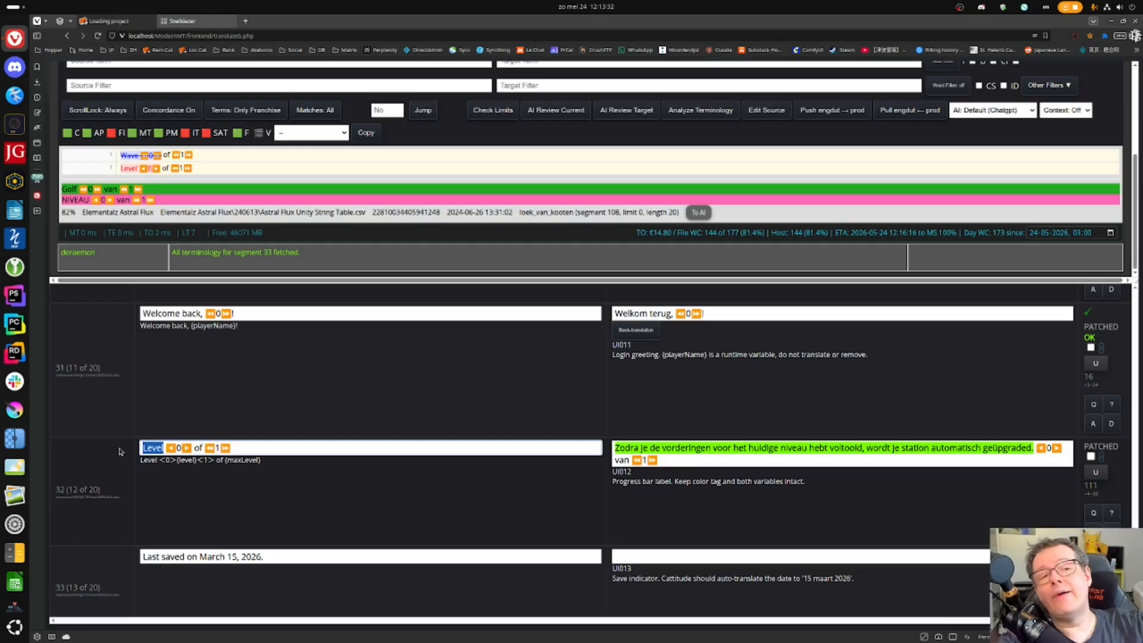
pyautogui.doubleClick(148, 447)
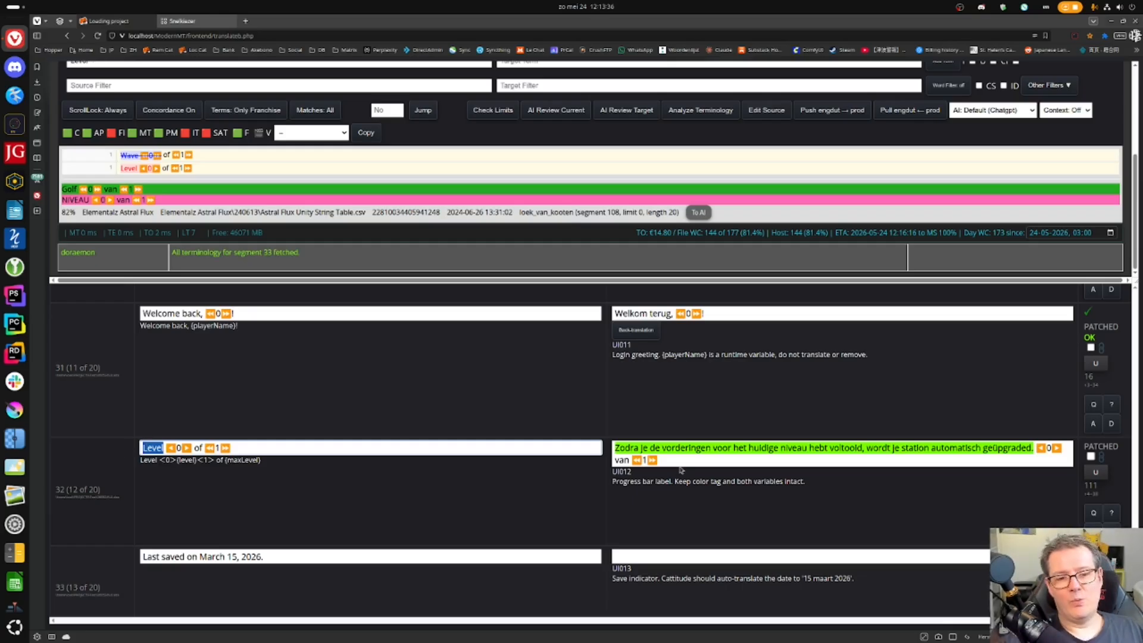
pyautogui.moveTo(793, 445)
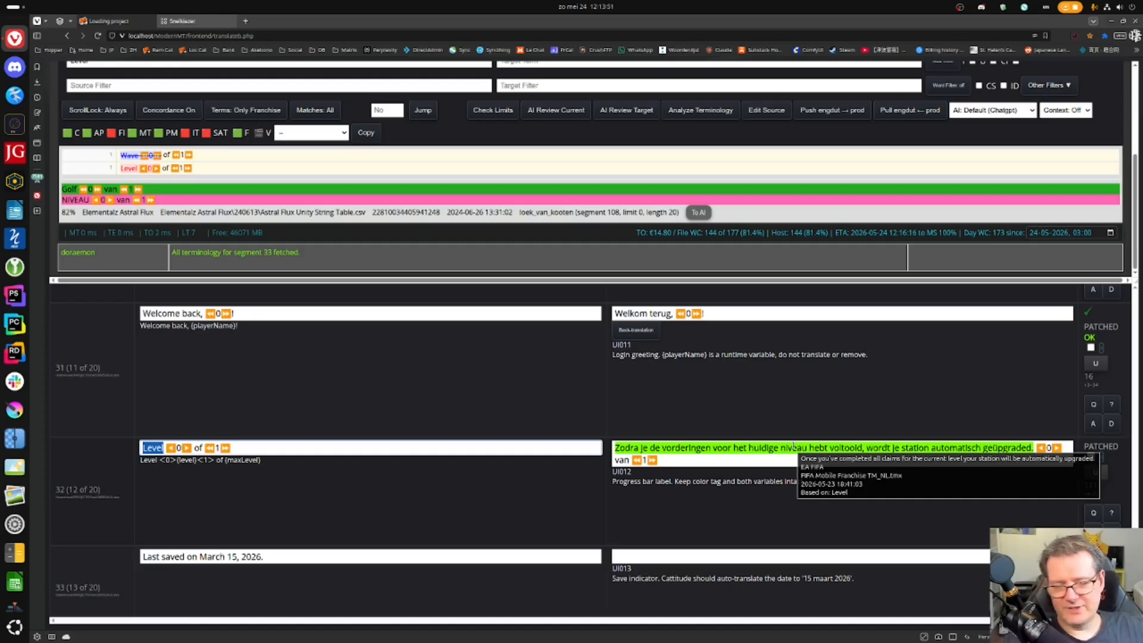
pyautogui.click(794, 446)
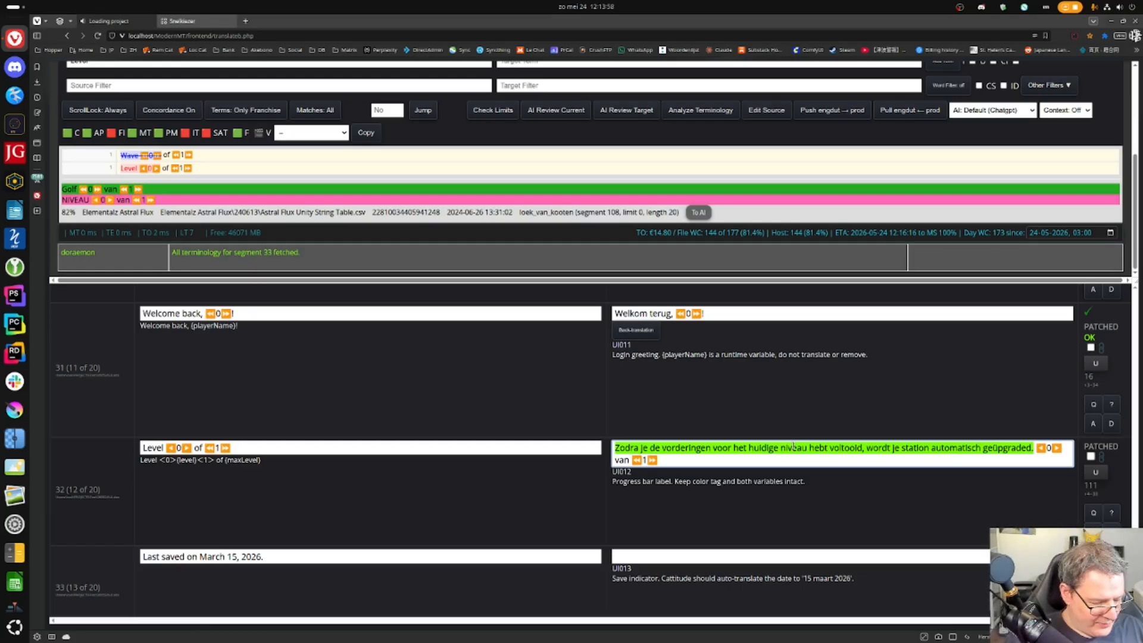
pyautogui.press('ctrl+Insert')
pyautogui.press('Left')
pyautogui.press('Left')
pyautogui.press('Left')
pyautogui.press('Left')
pyautogui.press('BackSpace')
pyautogui.press('BackSpace')
pyautogui.write('van')
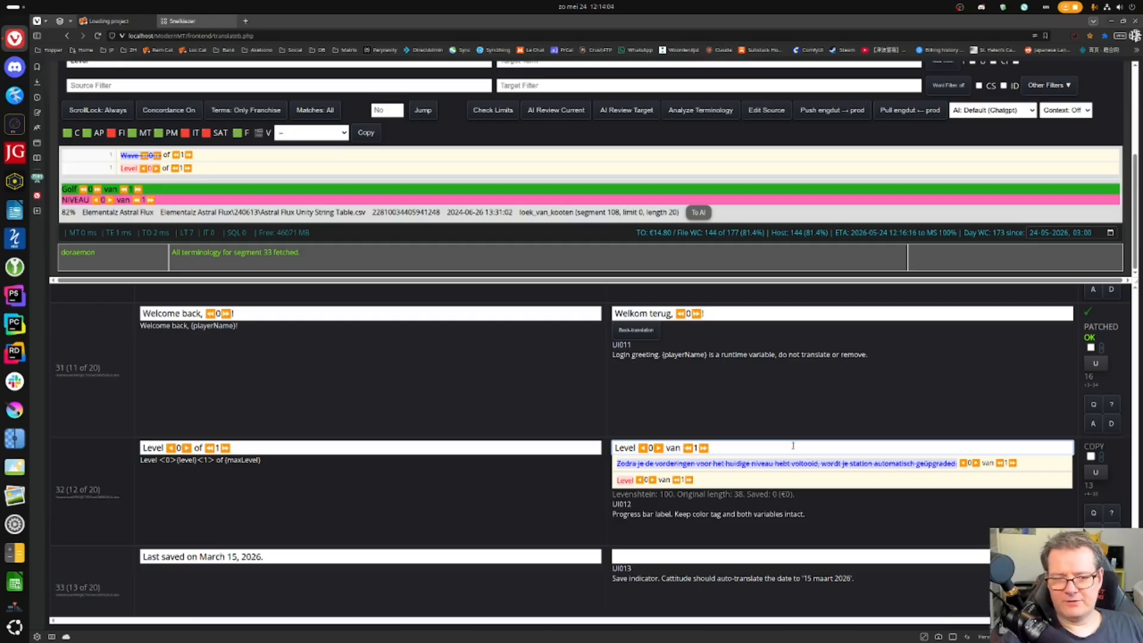
pyautogui.hotkey('ctrl', 'Return')
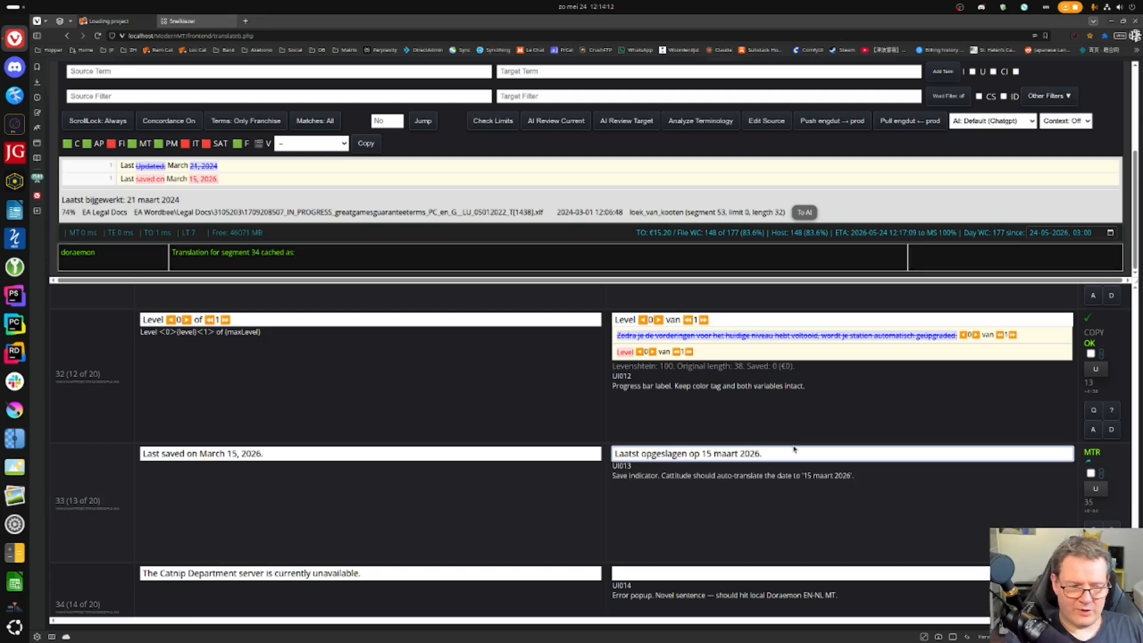
# - Confirm the save indicator, a fresh AI translation of the server error, and the quit-to-menu label
pyautogui.hotkey('ctrl', 'Return')
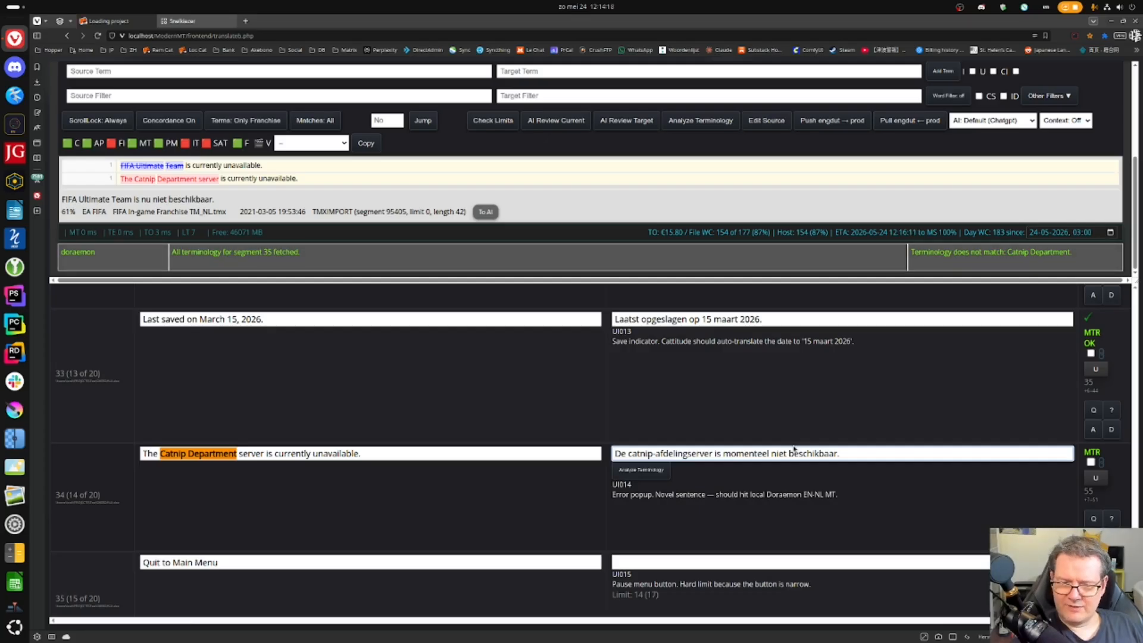
pyautogui.hotkey('ctrl', 'm')
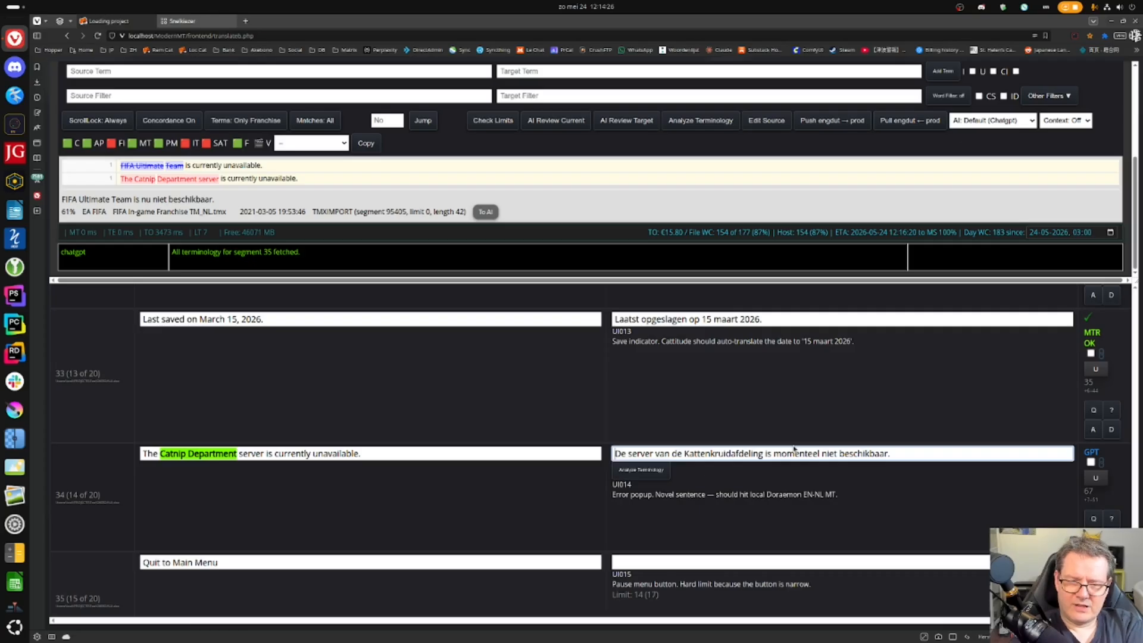
pyautogui.hotkey('ctrl', 'Return')
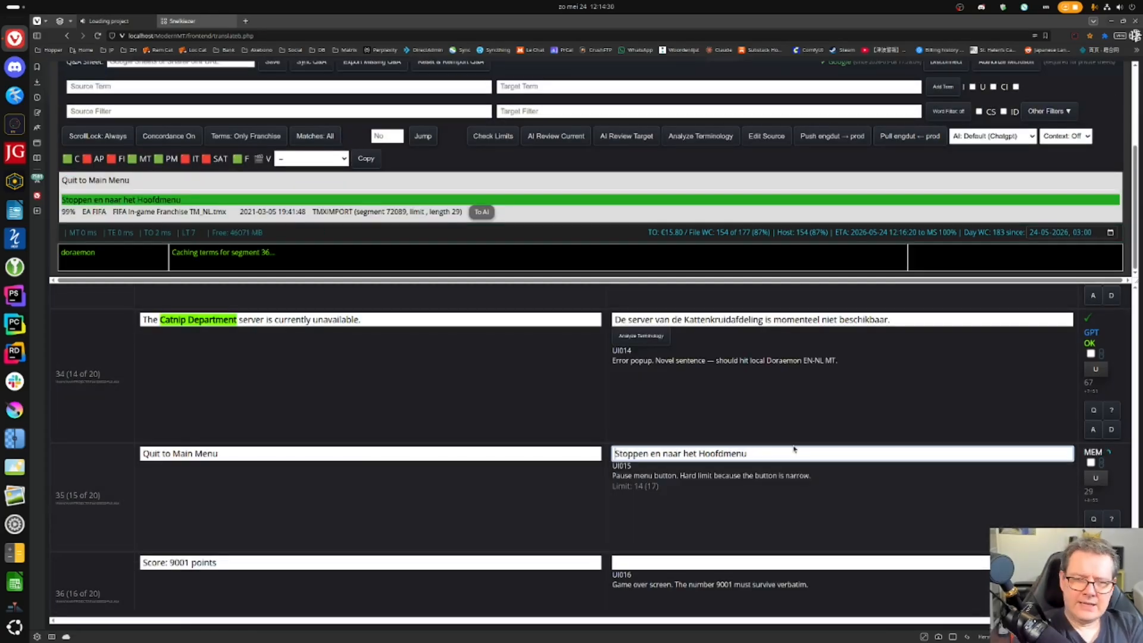
pyautogui.hotkey('ctrl', 'Return')
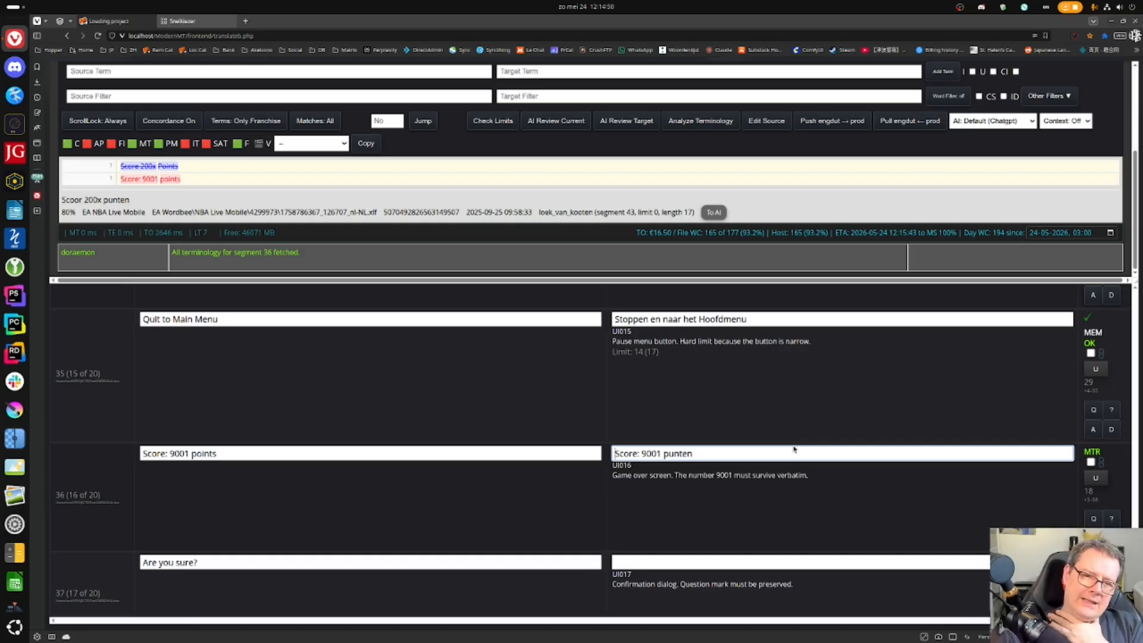
# - Reload the project page with F5 so 'Stoppen en naar het Hoofdmenu' shows the limit warning
pyautogui.scroll(1, 738, 471)
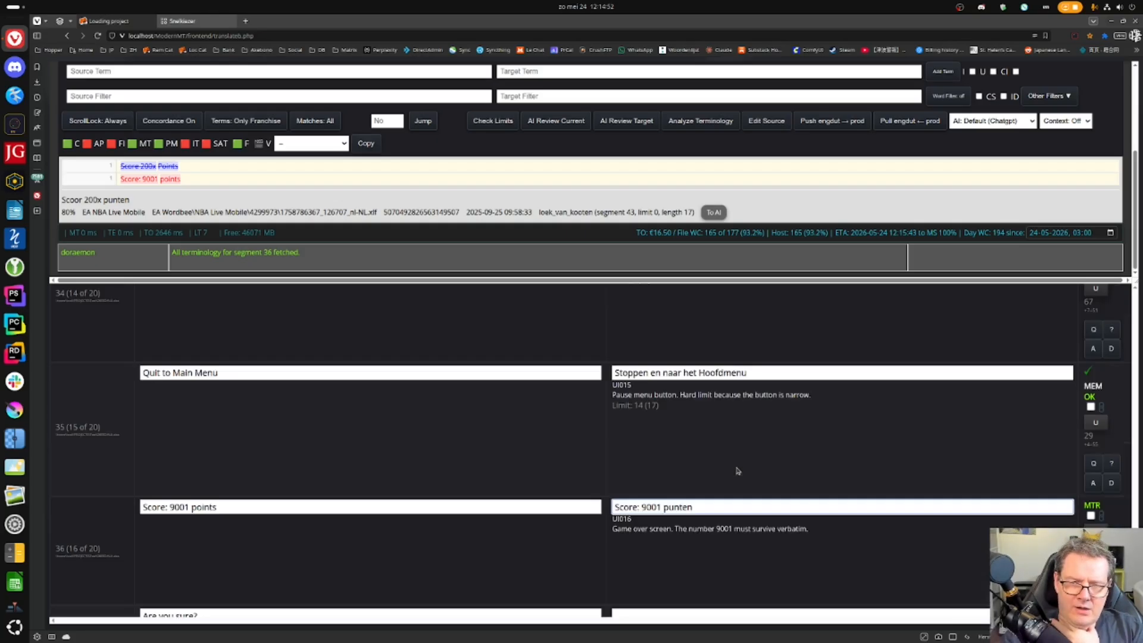
pyautogui.scroll(1, 738, 471)
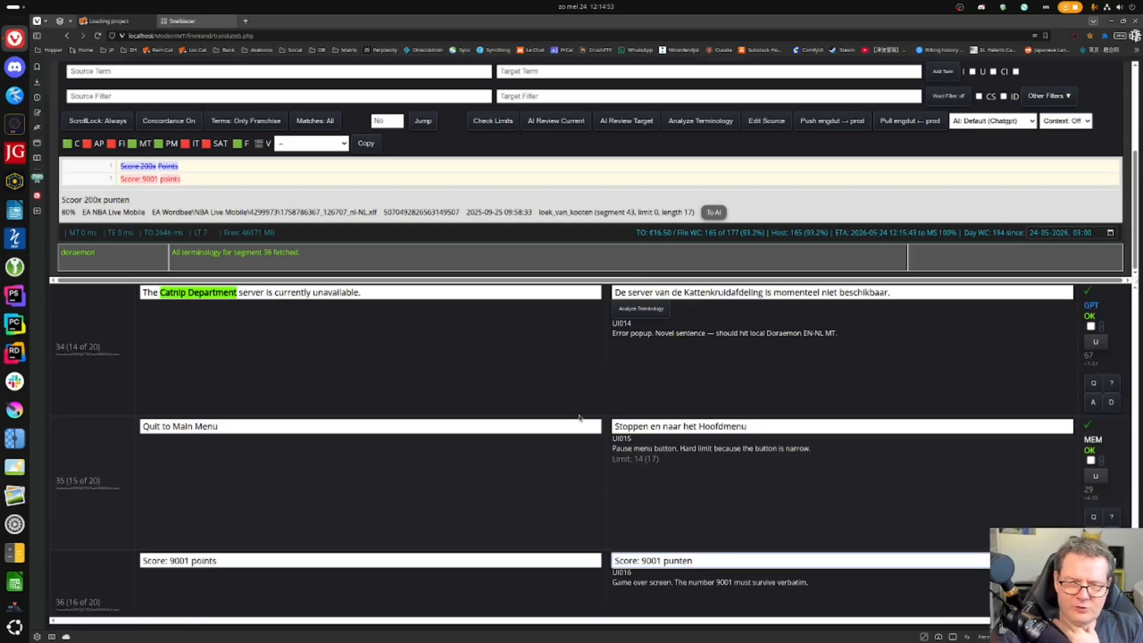
pyautogui.click(761, 426)
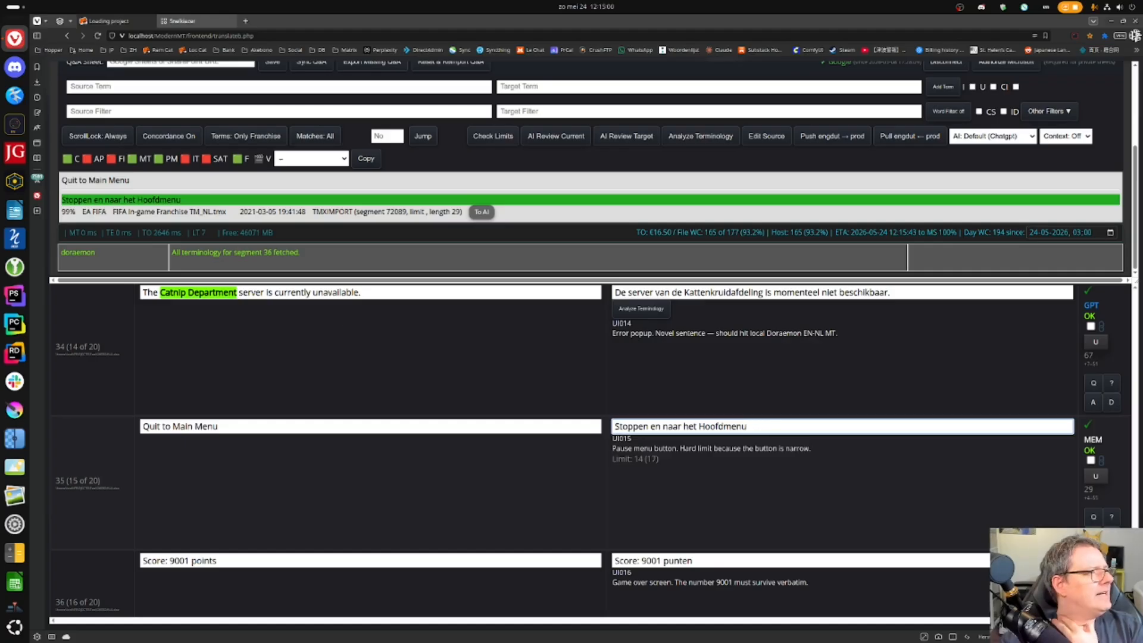
pyautogui.click(208, 21)
pyautogui.moveTo(218, 50); pyautogui.dragTo(193, 52)
pyautogui.moveTo(304, 19); pyautogui.dragTo(0, 101)
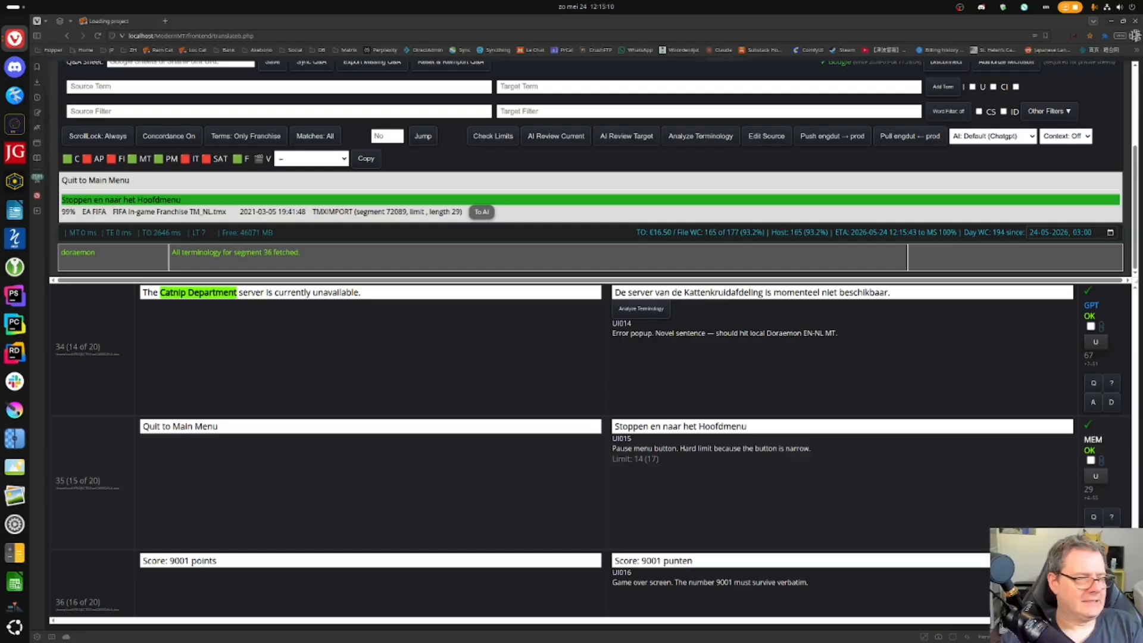
pyautogui.click(716, 428)
pyautogui.hotkey('ctrl', 'a')
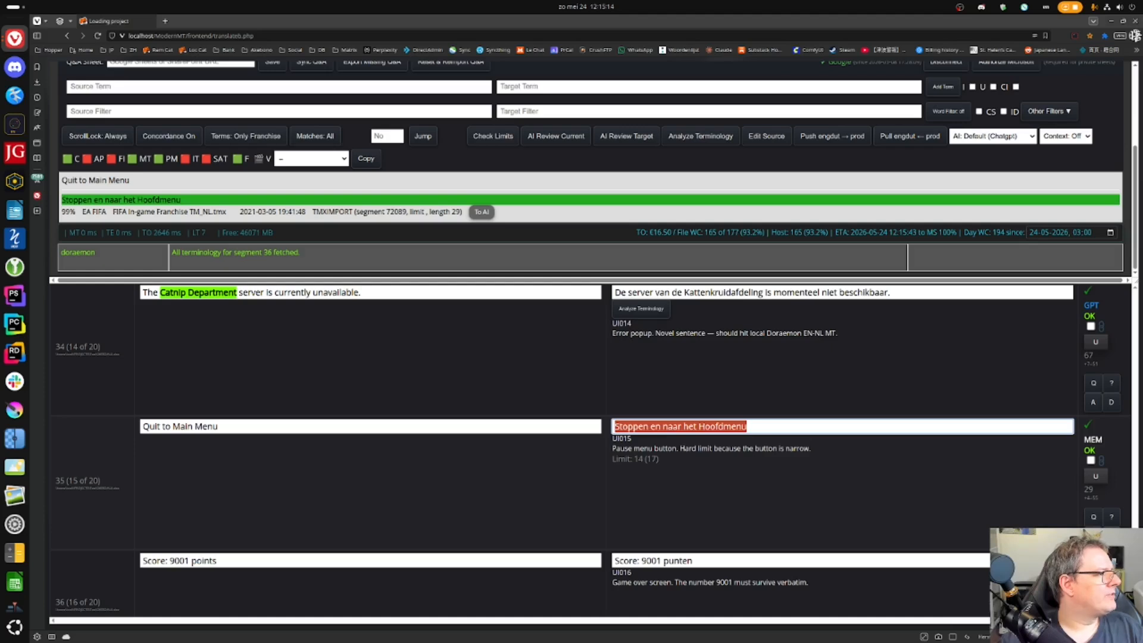
pyautogui.hotkey('alt', 'Tab')
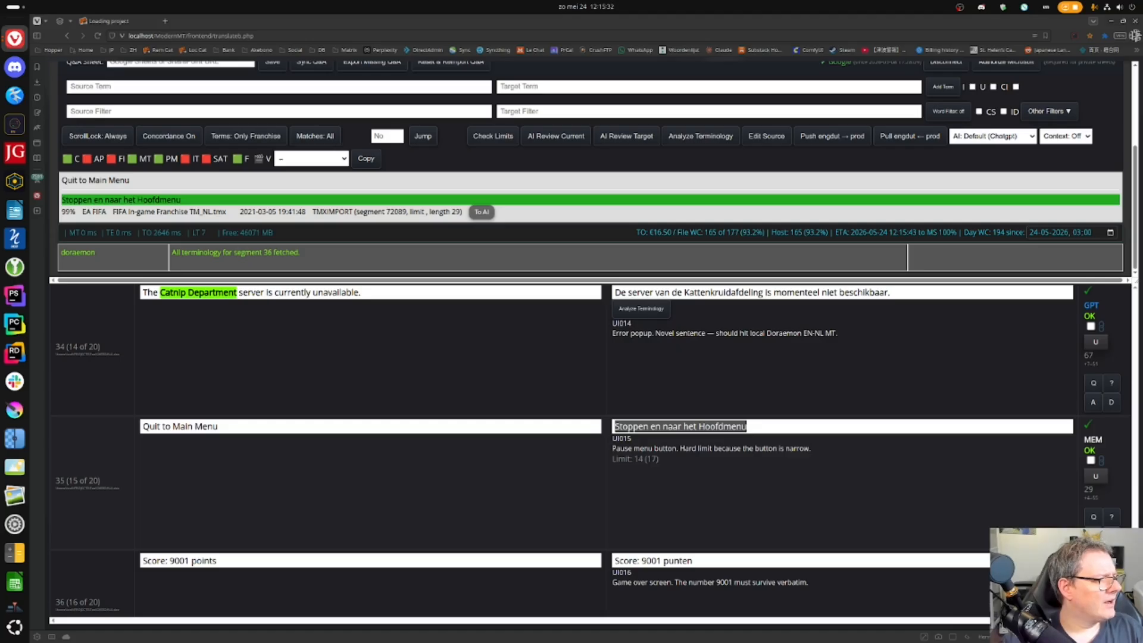
pyautogui.press('F5')
pyautogui.press('Return')
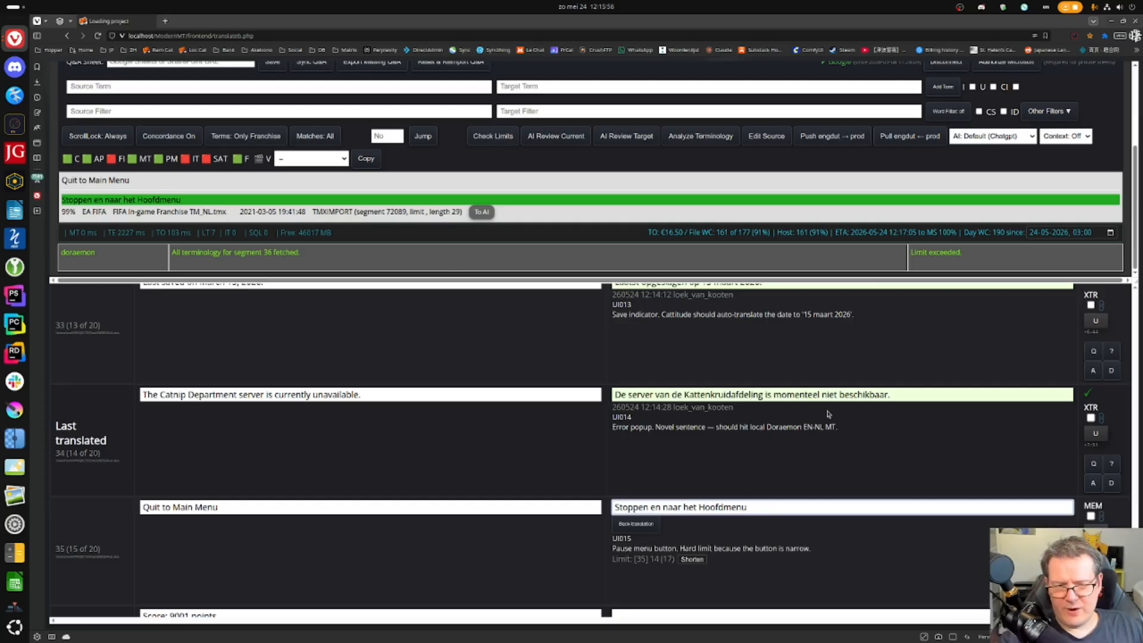
pyautogui.scroll(-1, 828, 412)
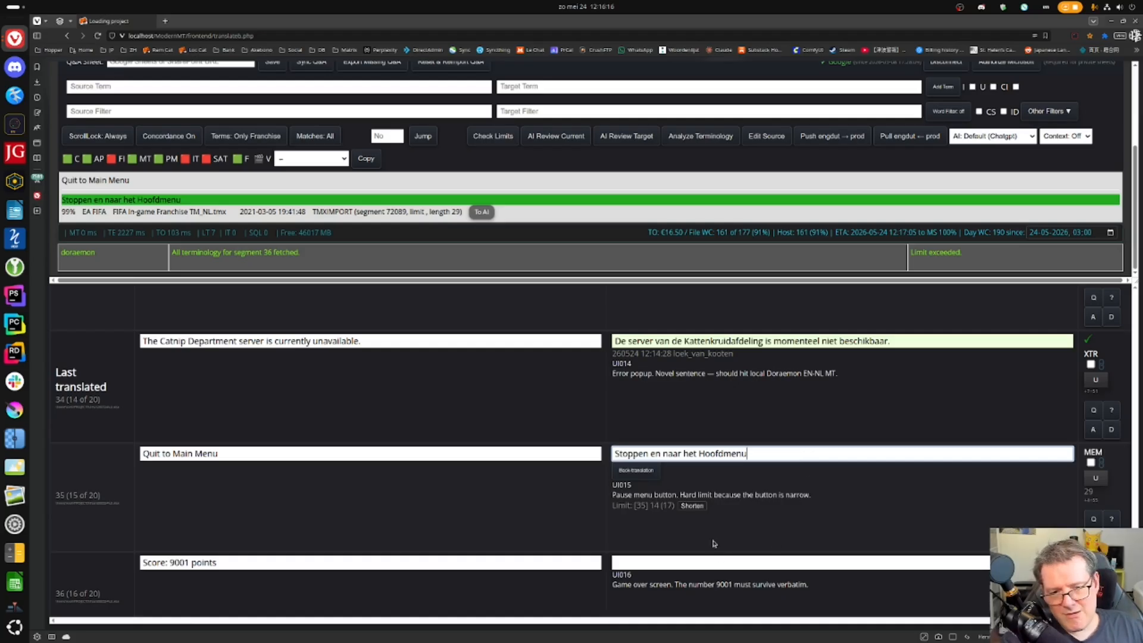
# - Shorten the Quit to Main Menu translation and replace 'Stop' with 'Naar'
pyautogui.click(699, 507)
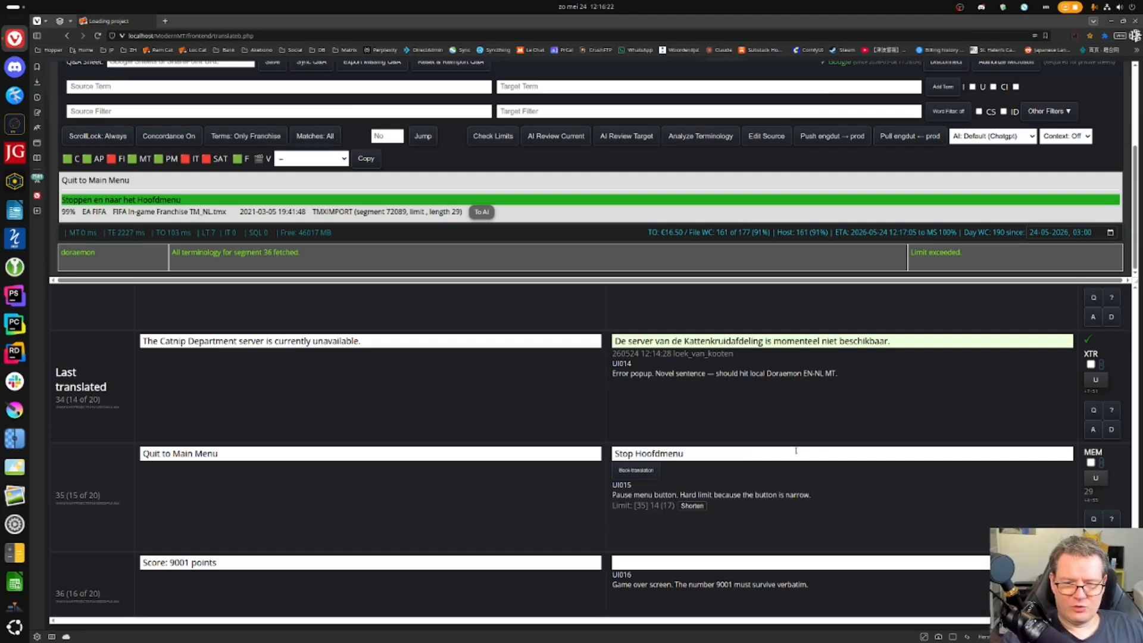
pyautogui.hotkey('ctrl', 'Return')
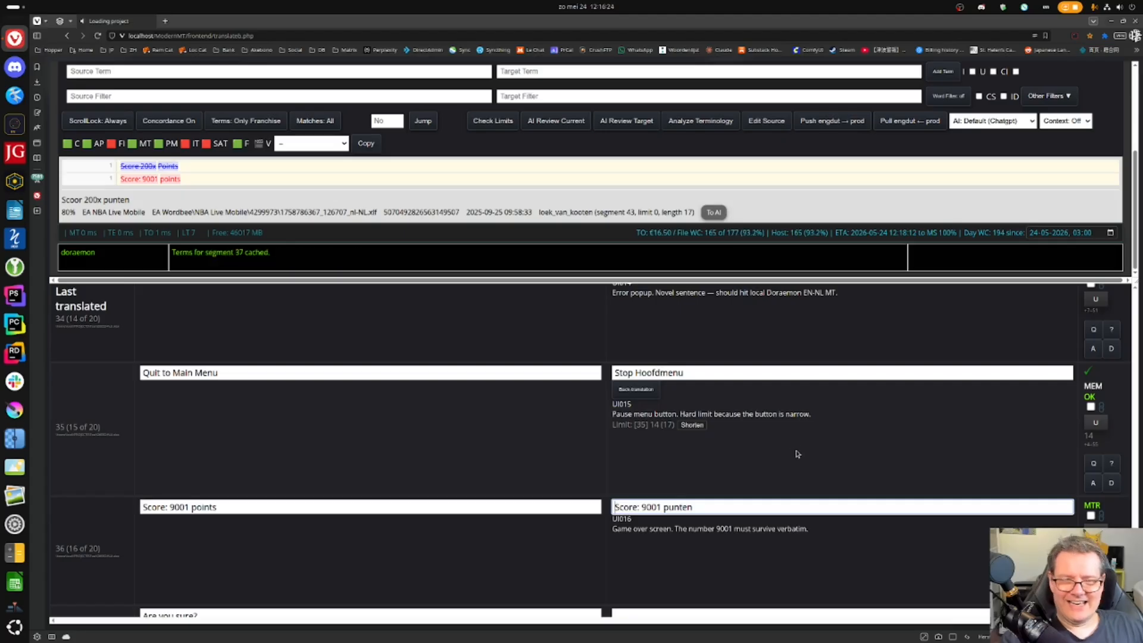
pyautogui.click(734, 424)
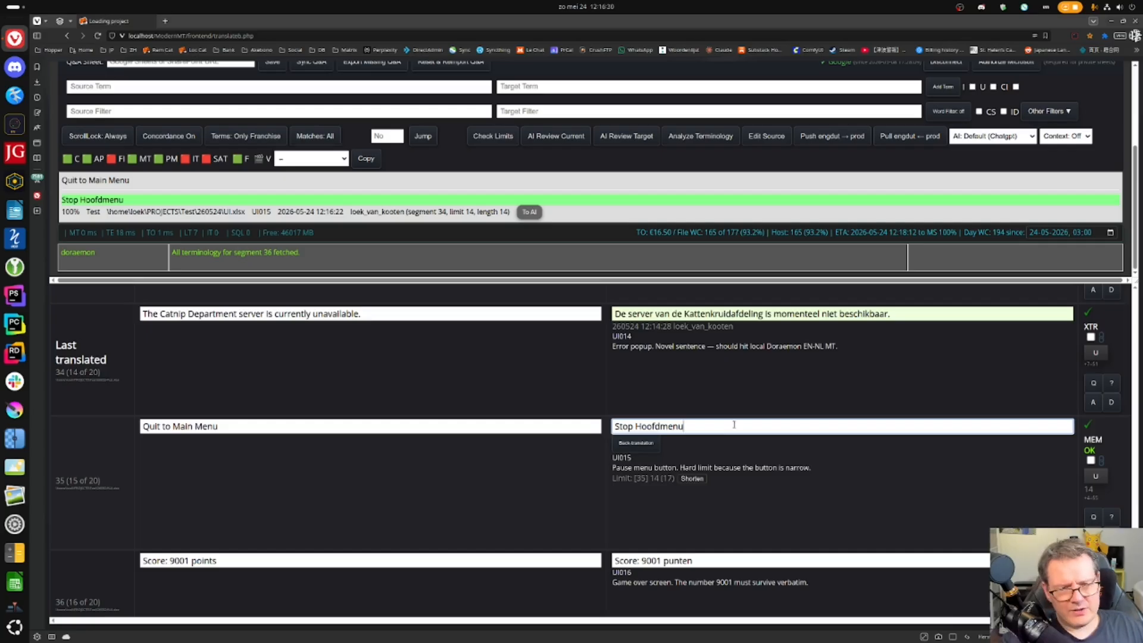
pyautogui.press('Home')
pyautogui.hotkey('shift', 'Right')
pyautogui.hotkey('shift', 'Right')
pyautogui.hotkey('shift', 'Right')
pyautogui.hotkey('shift', 'Right')
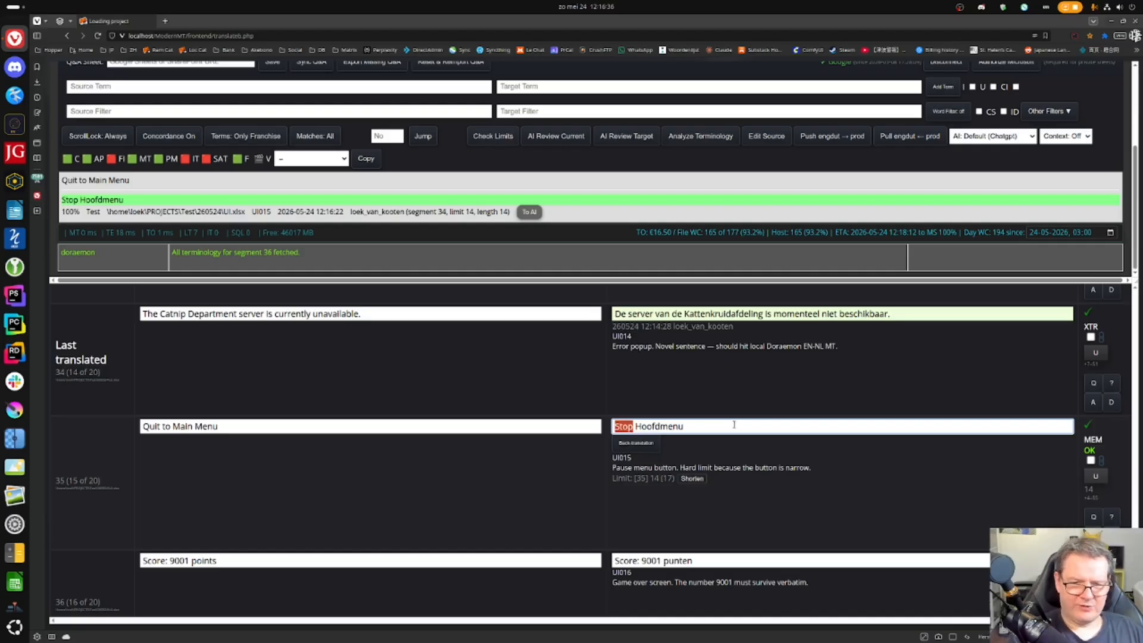
pyautogui.write('Naar')
# - Lowercase the H to read 'Naar hoofdmenu' and confirm segment 35
pyautogui.press('Right')
pyautogui.hotkey('shift', 'Right')
pyautogui.write('h')
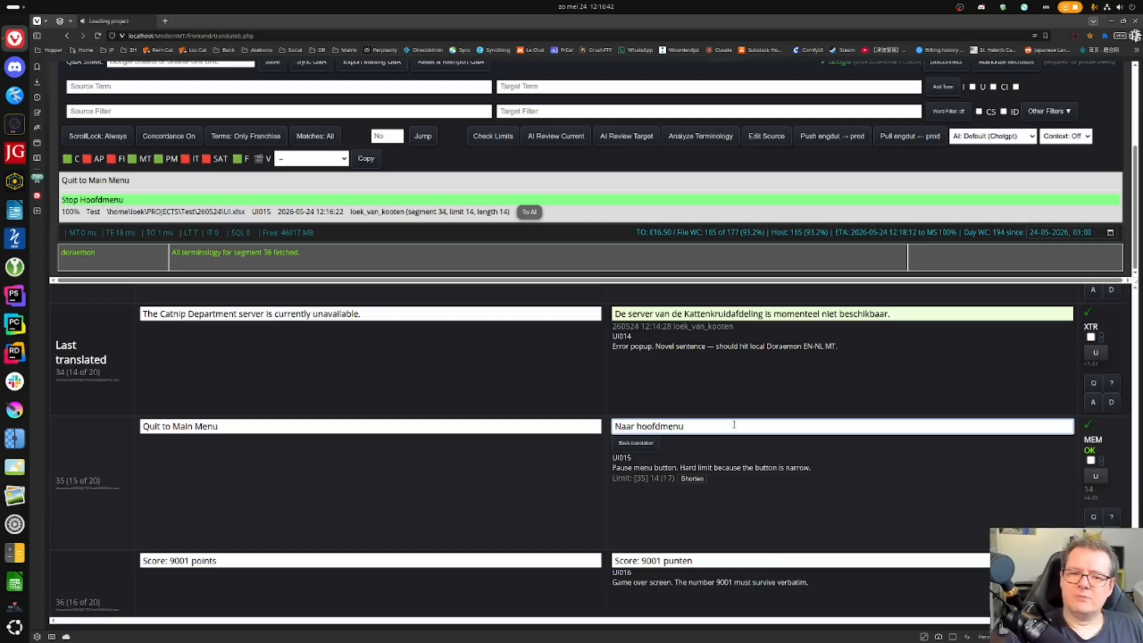
pyautogui.press('End')
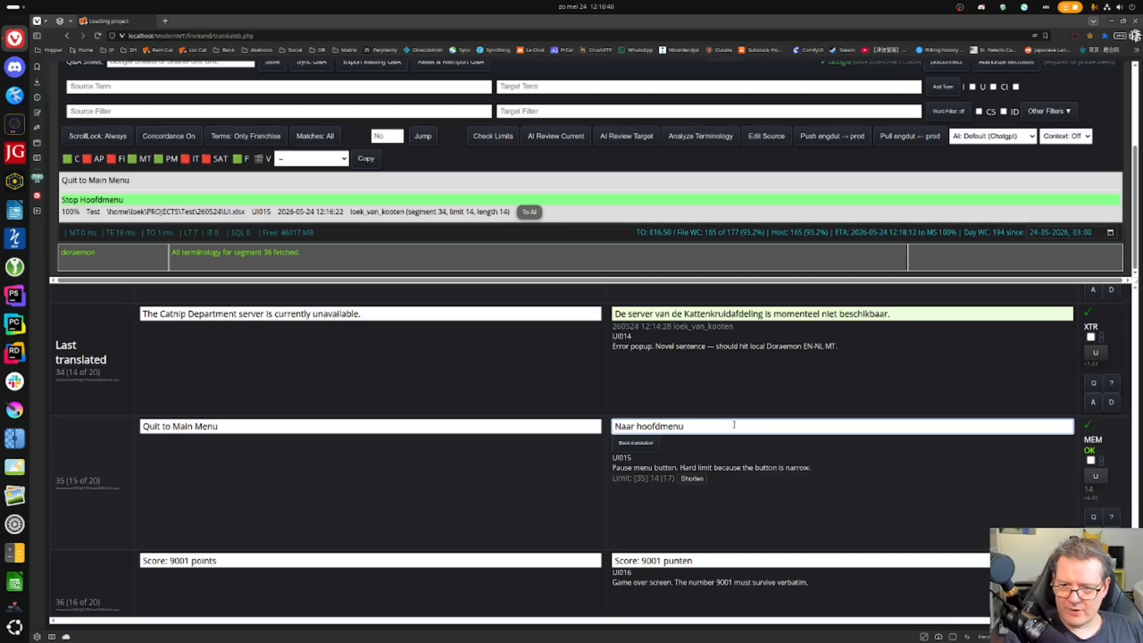
pyautogui.hotkey('ctrl', 'a')
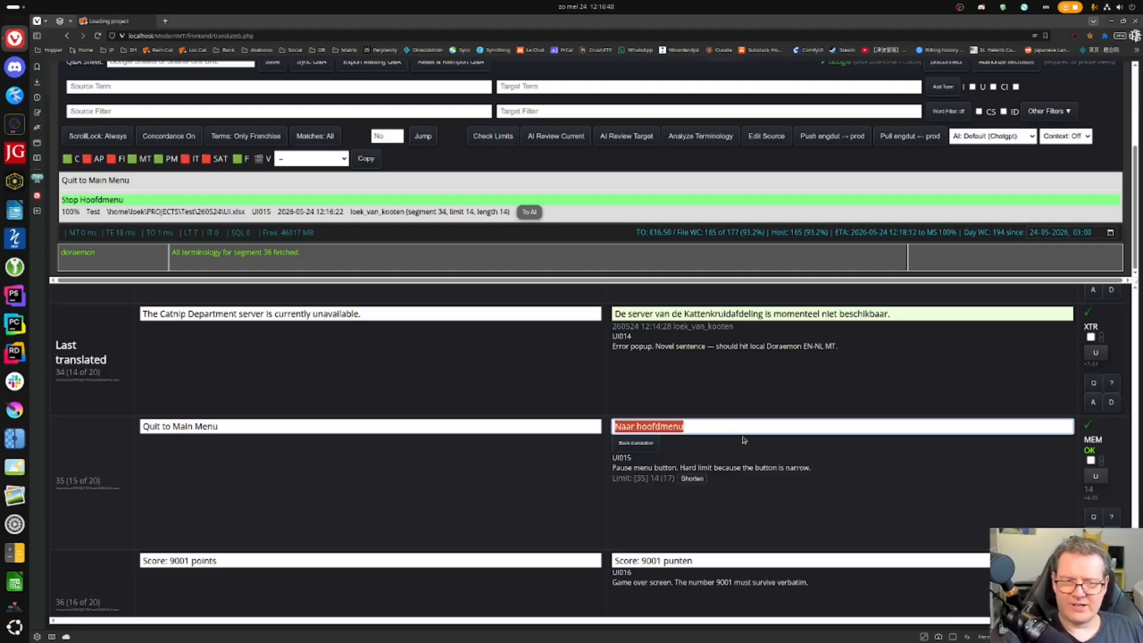
pyautogui.click(740, 429)
pyautogui.press('Return')
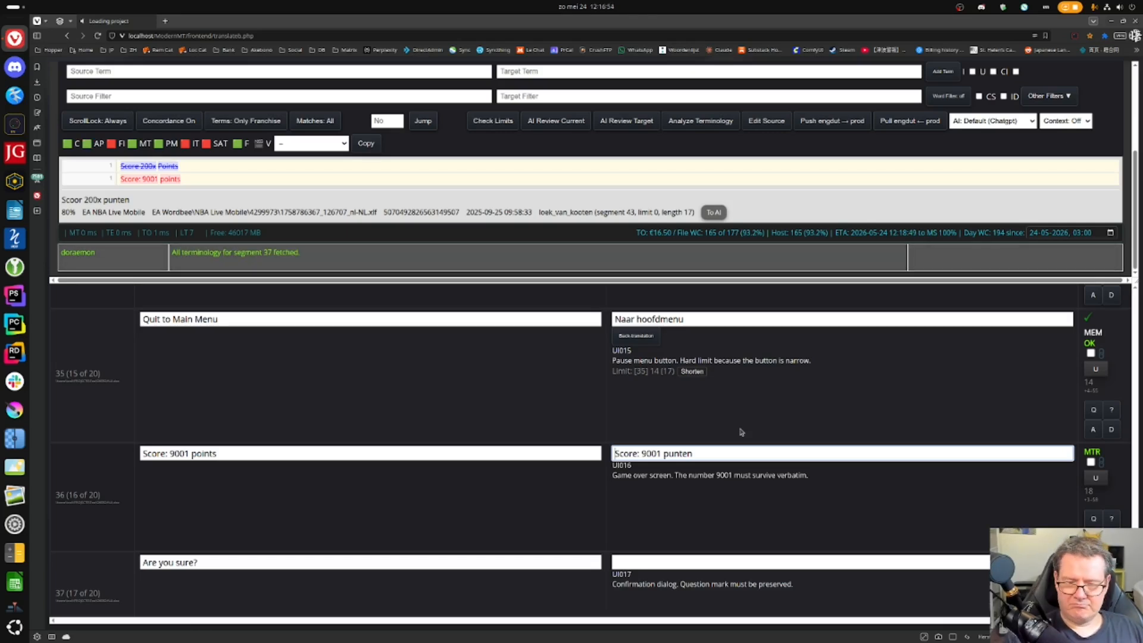
# - Confirm 'Score: 9001 punten' and 'Weet je het zeker?', then recase segment 38's line to 'Terug naar lobby' and confirm
pyautogui.press('Return')
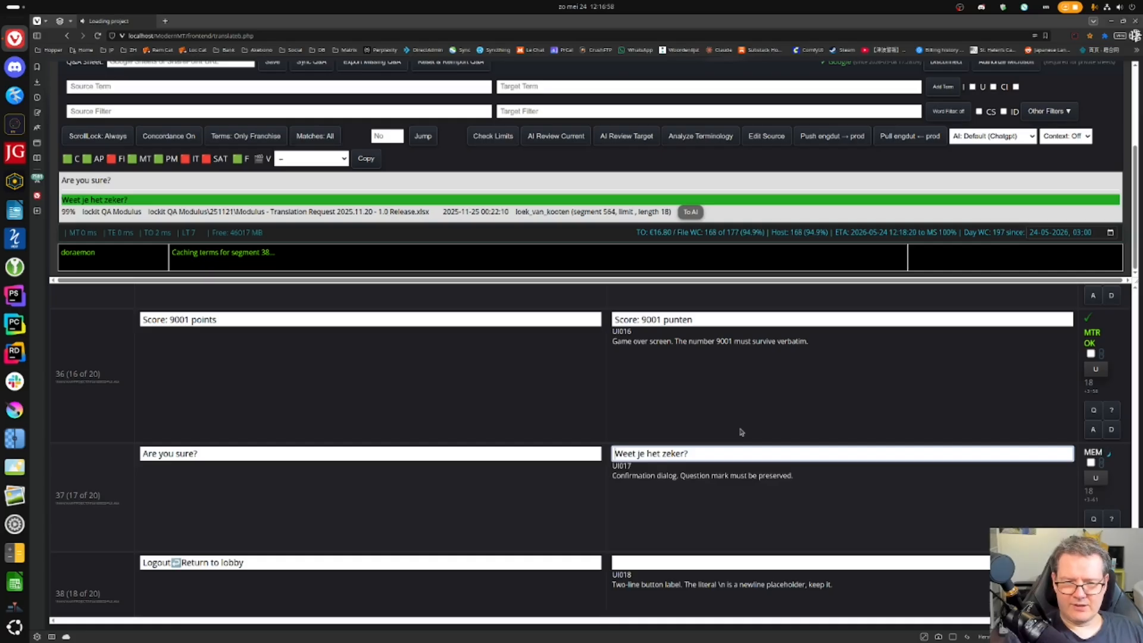
pyautogui.press('Return')
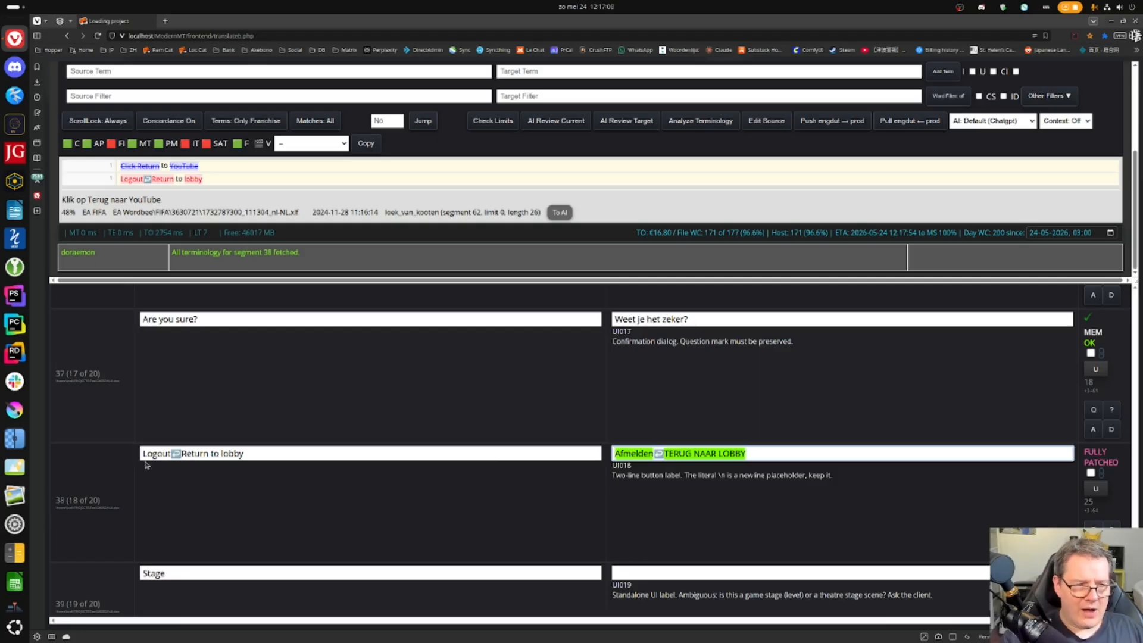
pyautogui.moveTo(627, 453)
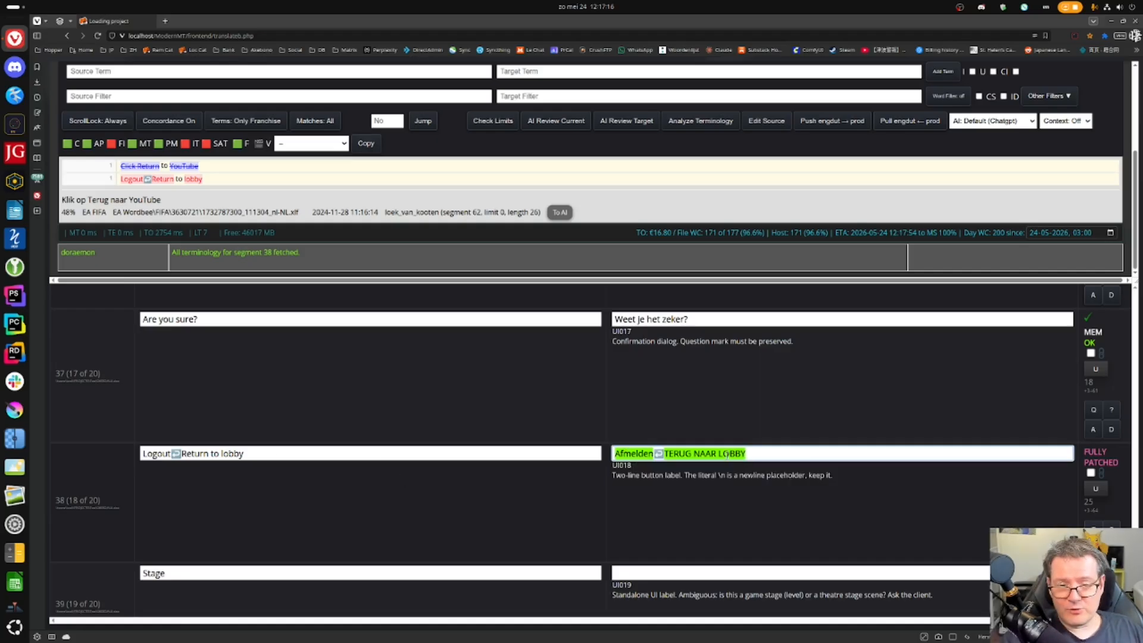
pyautogui.moveTo(726, 454)
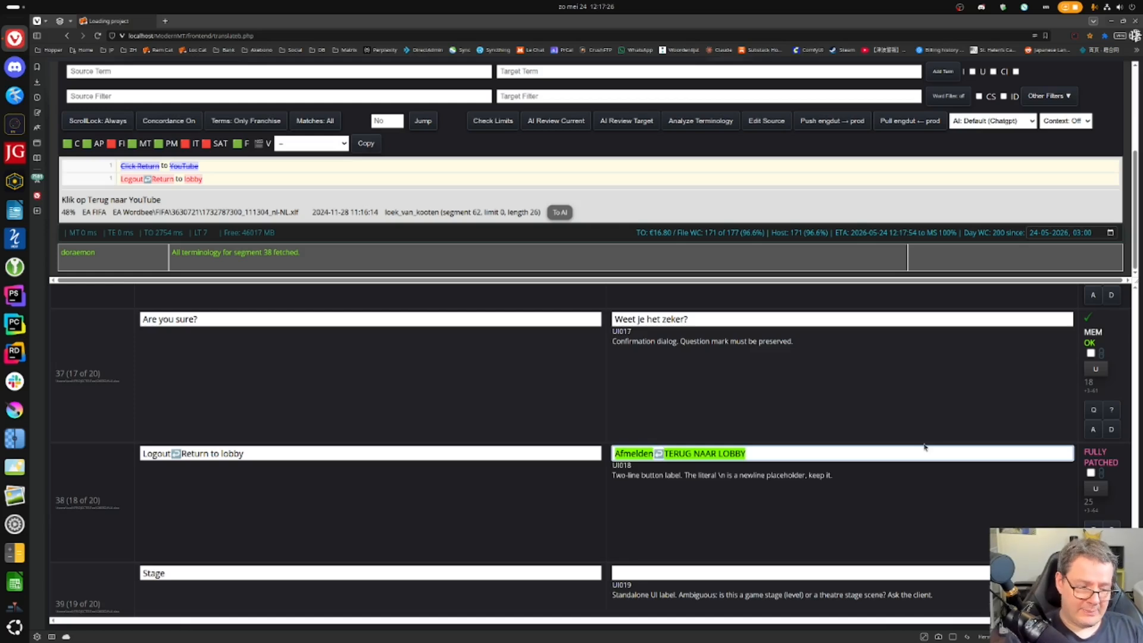
pyautogui.hotkey('shift', 'Home')
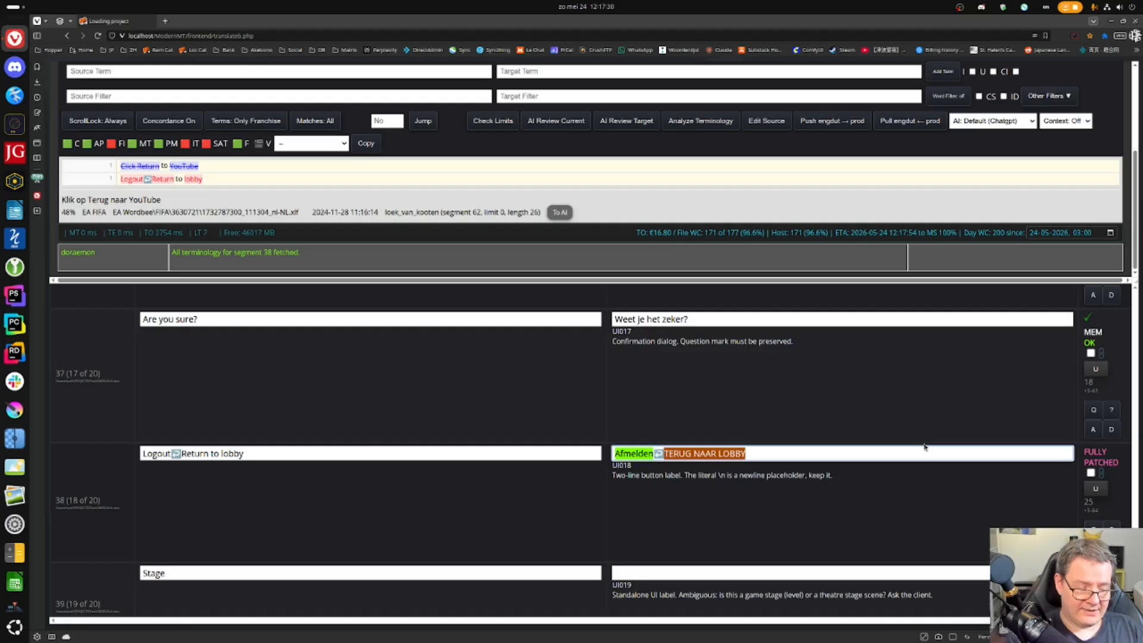
pyautogui.hotkey('shift', 'F3')
pyautogui.press('Right')
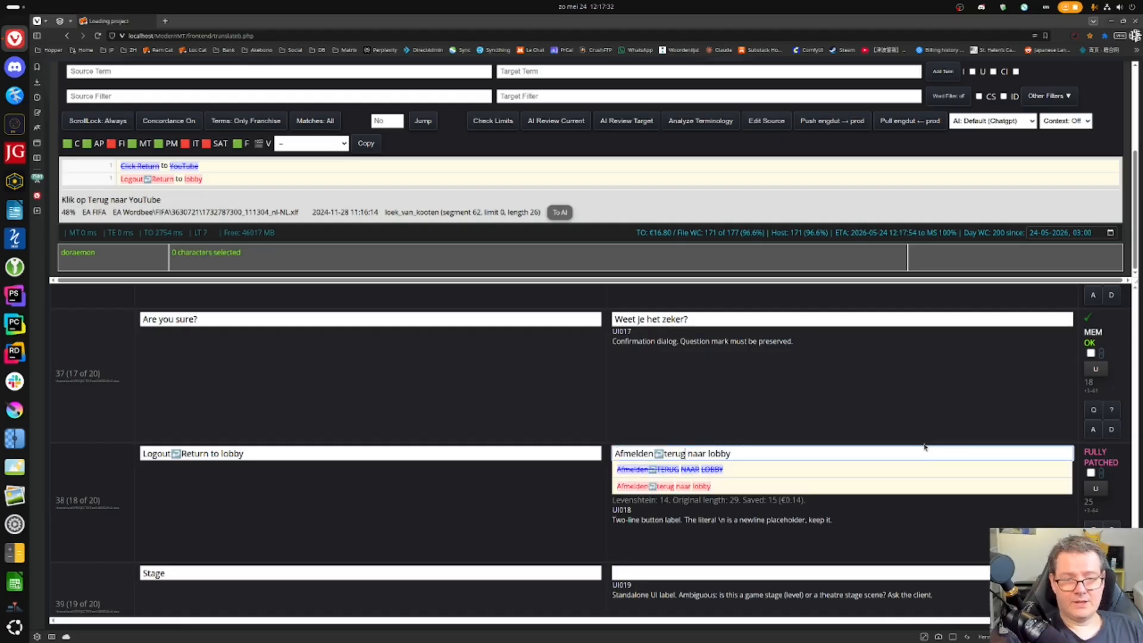
pyautogui.hotkey('shift', 'Right')
pyautogui.write('T')
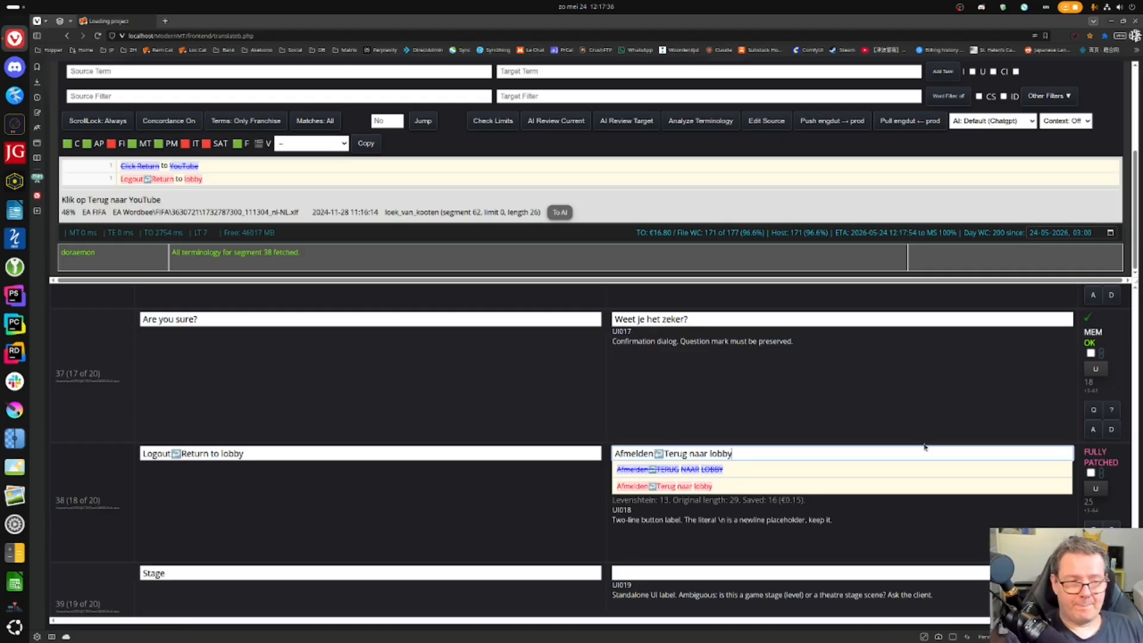
pyautogui.hotkey('ctrl', 'Return')
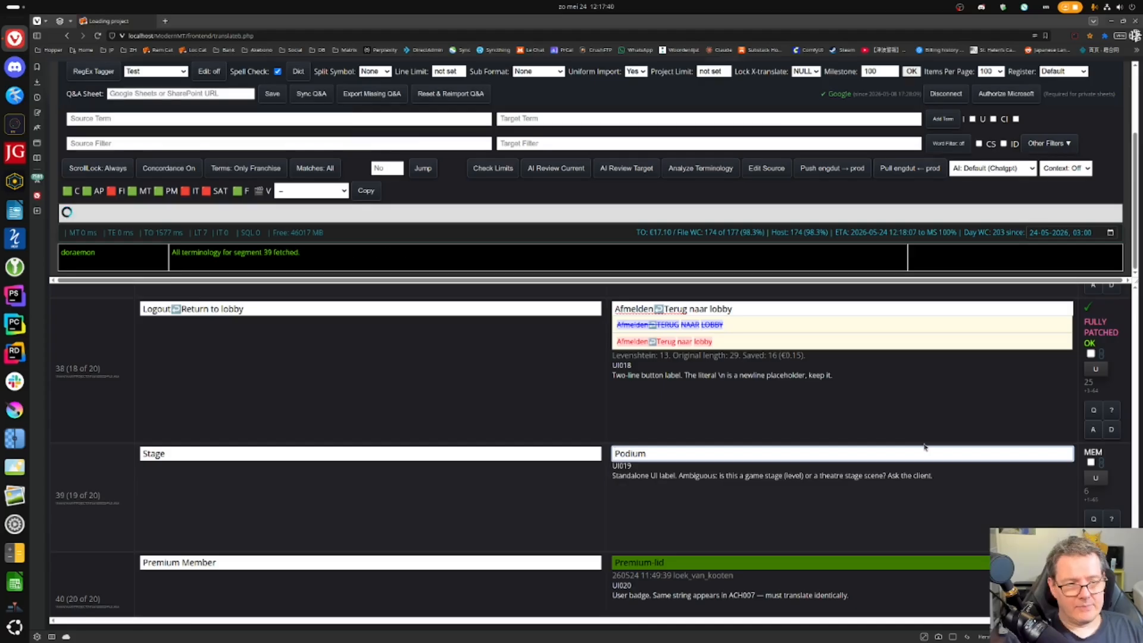
pyautogui.hotkey('ctrl', 'Return')
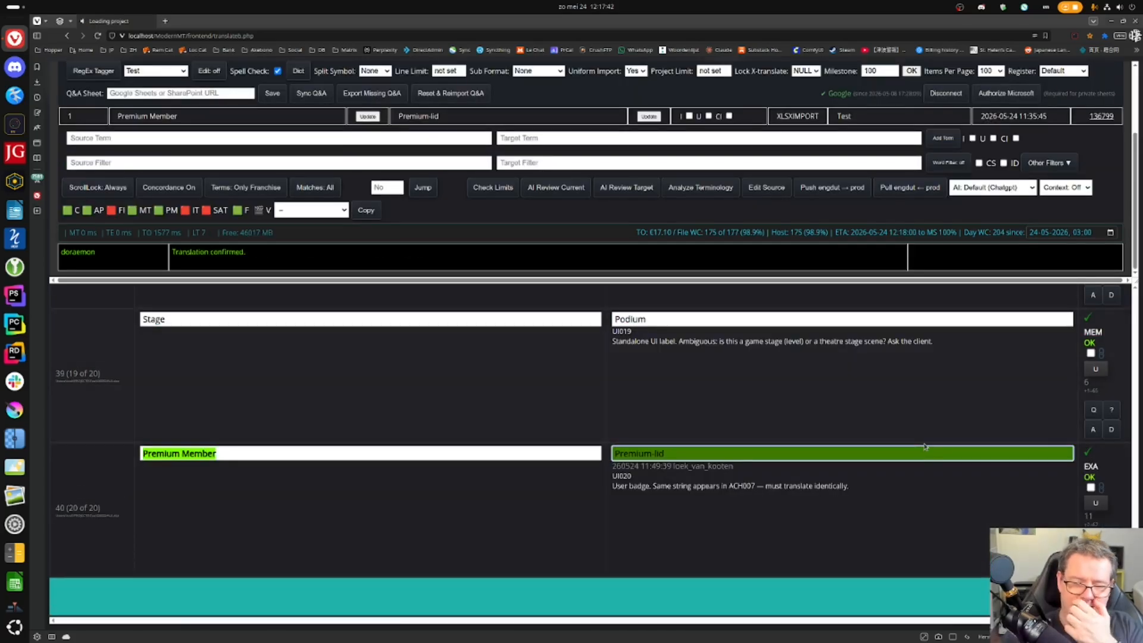
pyautogui.hotkey('ctrl', 'Return')
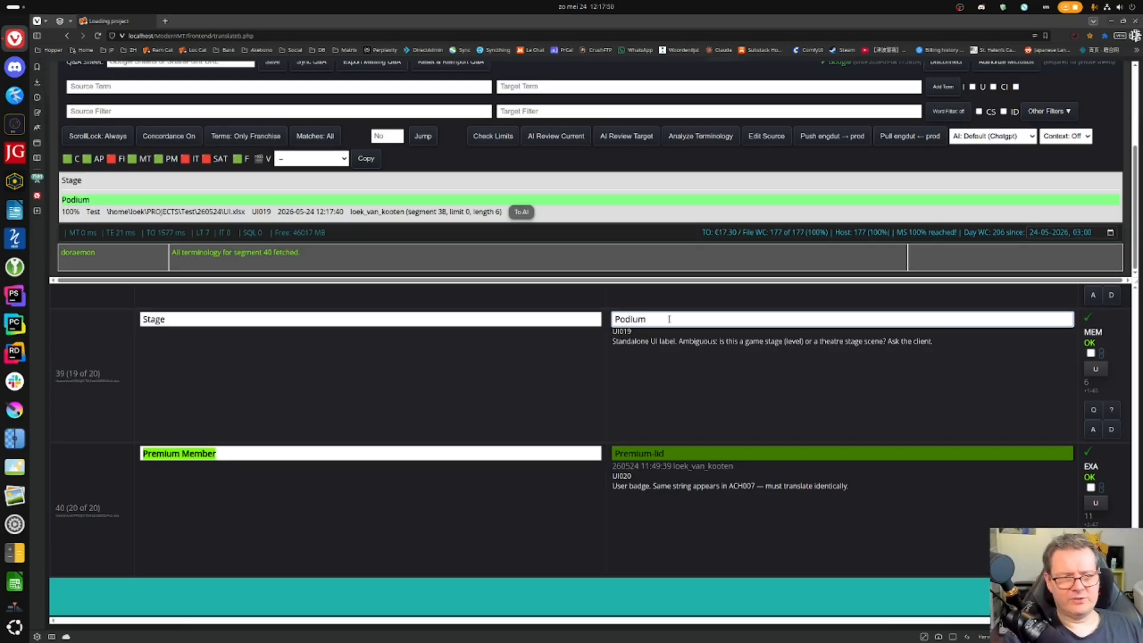
pyautogui.press('ctrl+Insert')
pyautogui.hotkey('ctrl', 'Return')
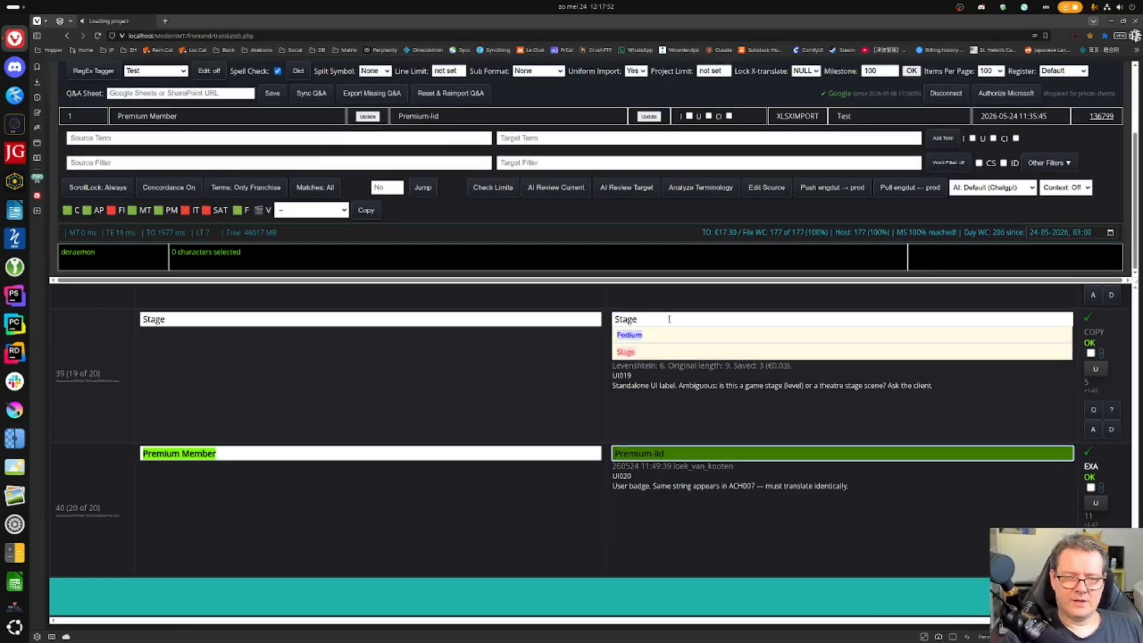
pyautogui.scroll(-3, 666, 325)
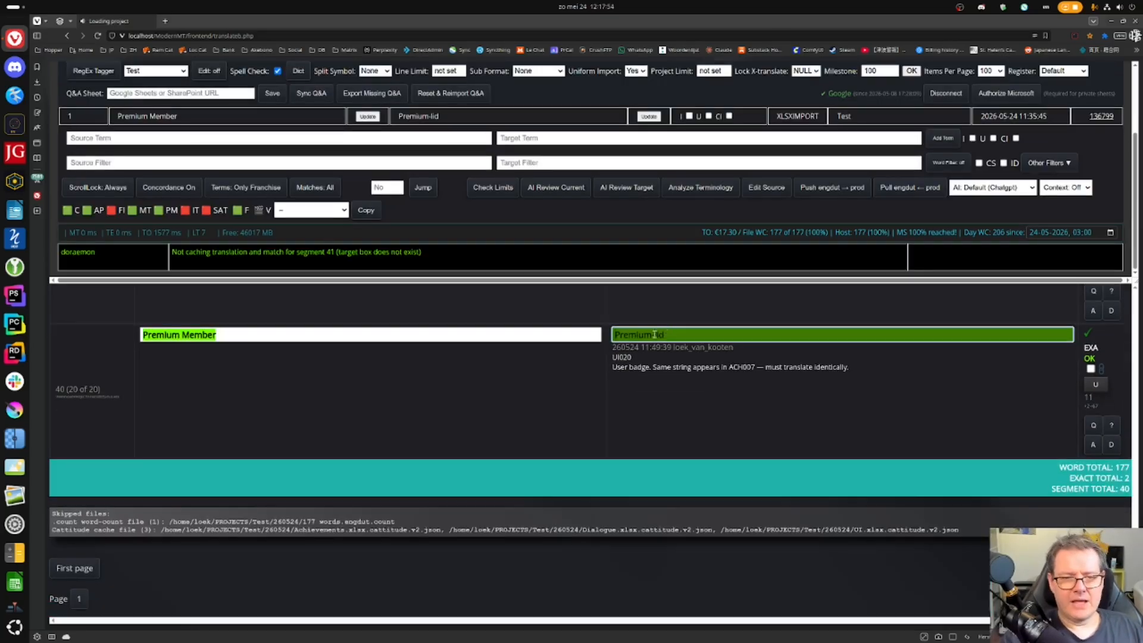
pyautogui.scroll(3, 488, 394)
pyautogui.scroll(5, 458, 395)
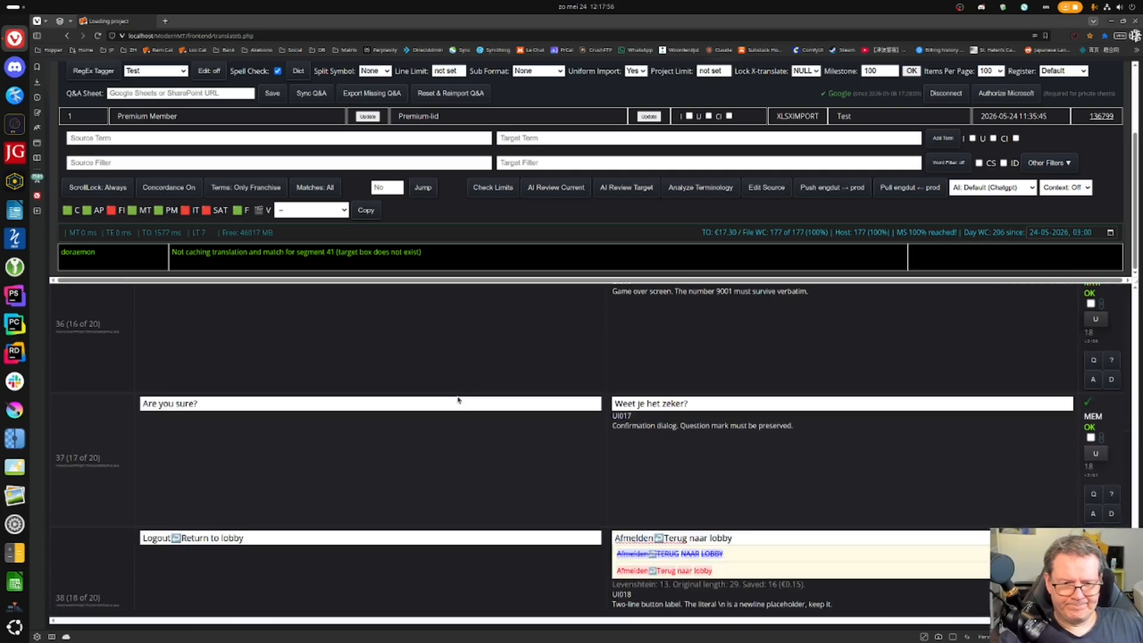
pyautogui.scroll(4, 454, 402)
pyautogui.scroll(-1, 452, 398)
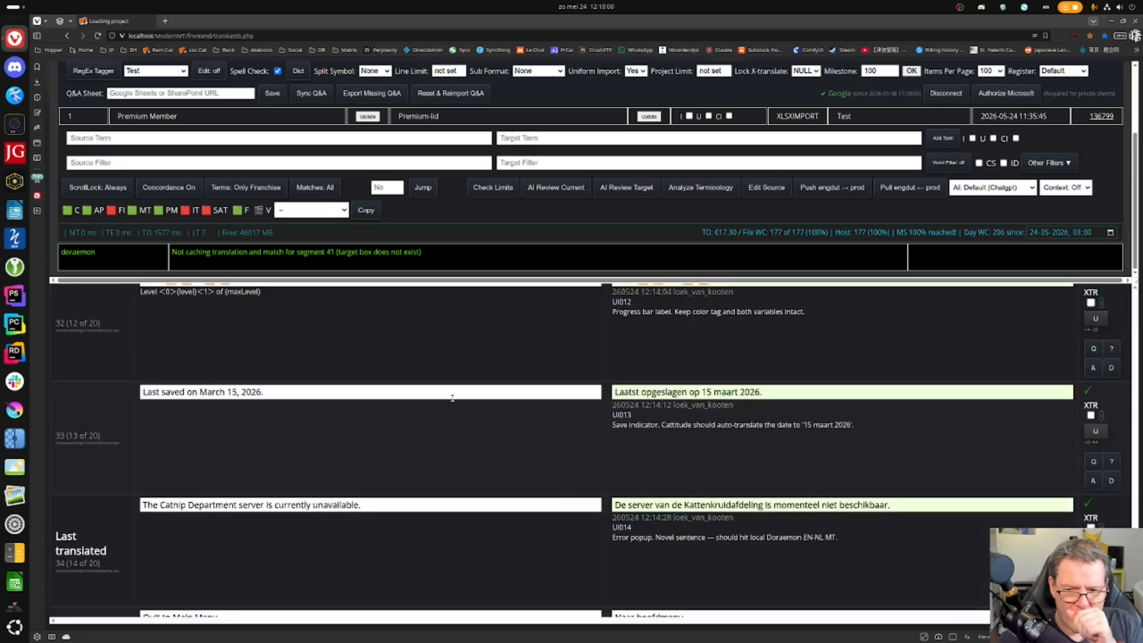
# - Scroll up to the Dialogue file and reload the project page, confirming the resubmit
pyautogui.click(736, 505)
pyautogui.scroll(15, 572, 334)
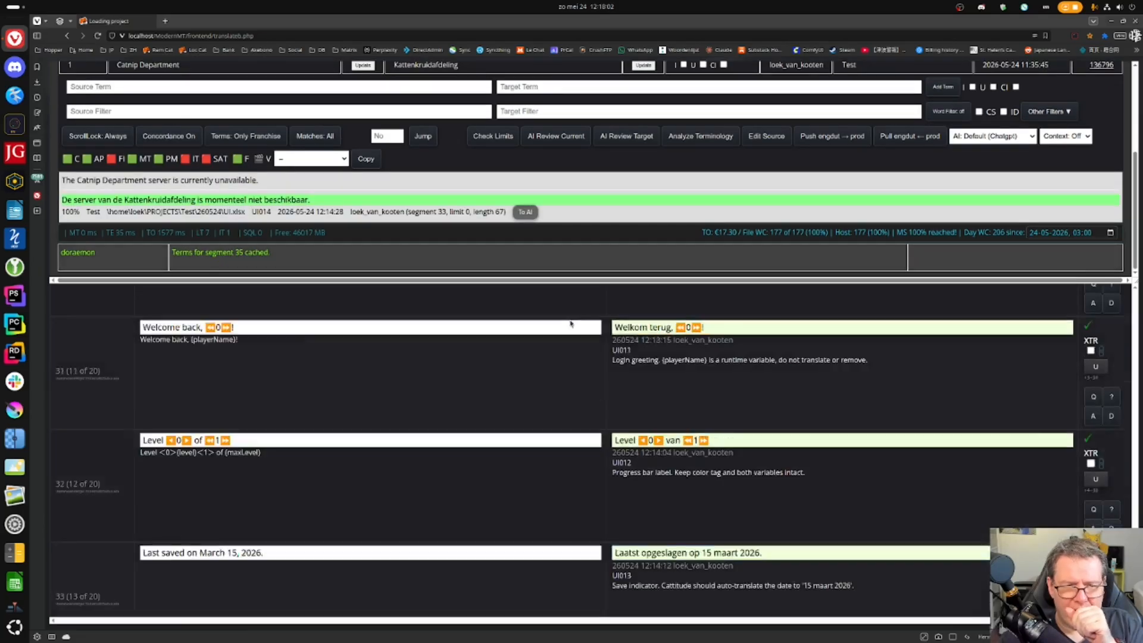
pyautogui.scroll(10, 572, 370)
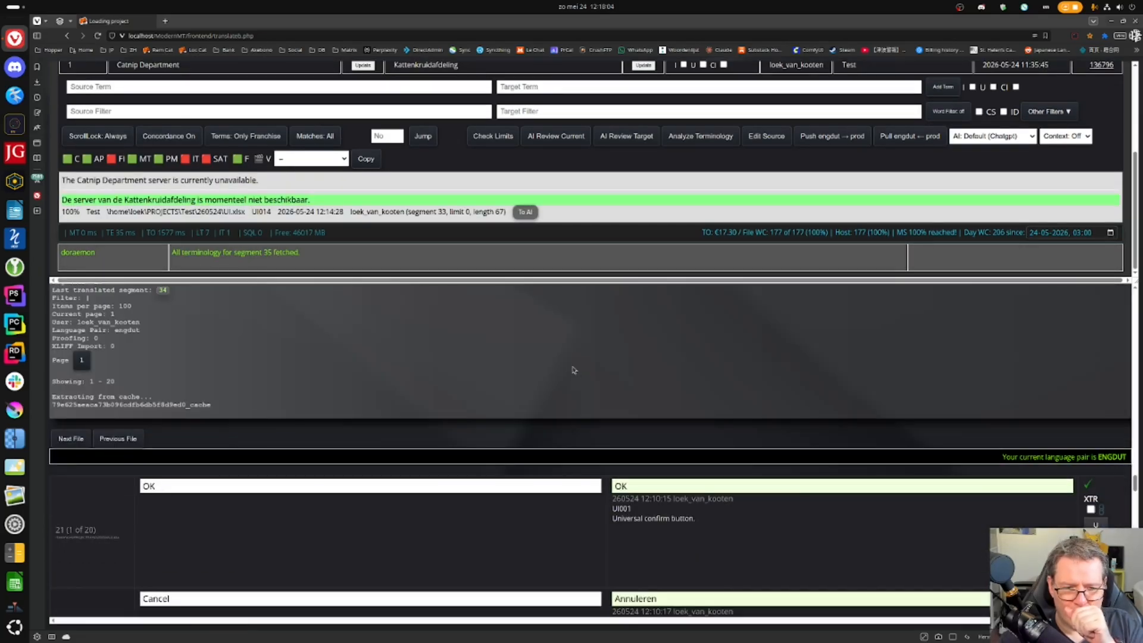
pyautogui.scroll(5, 572, 368)
pyautogui.scroll(6, 573, 370)
pyautogui.scroll(-7, 573, 369)
pyautogui.scroll(-2, 572, 369)
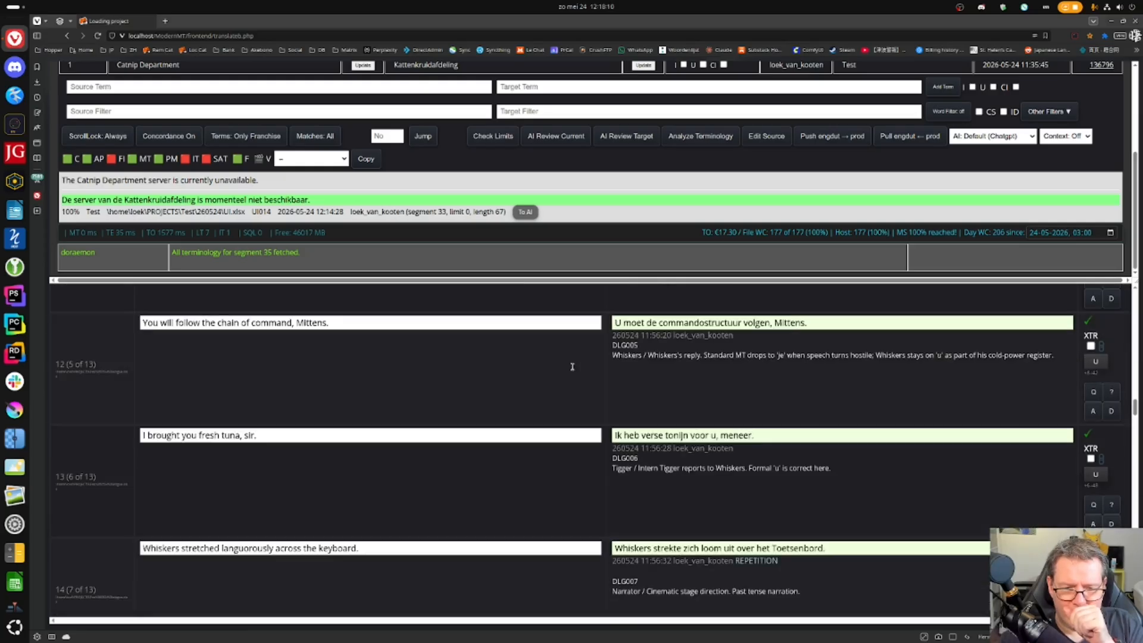
pyautogui.scroll(5, 572, 366)
pyautogui.scroll(2, 572, 365)
pyautogui.press('F5')
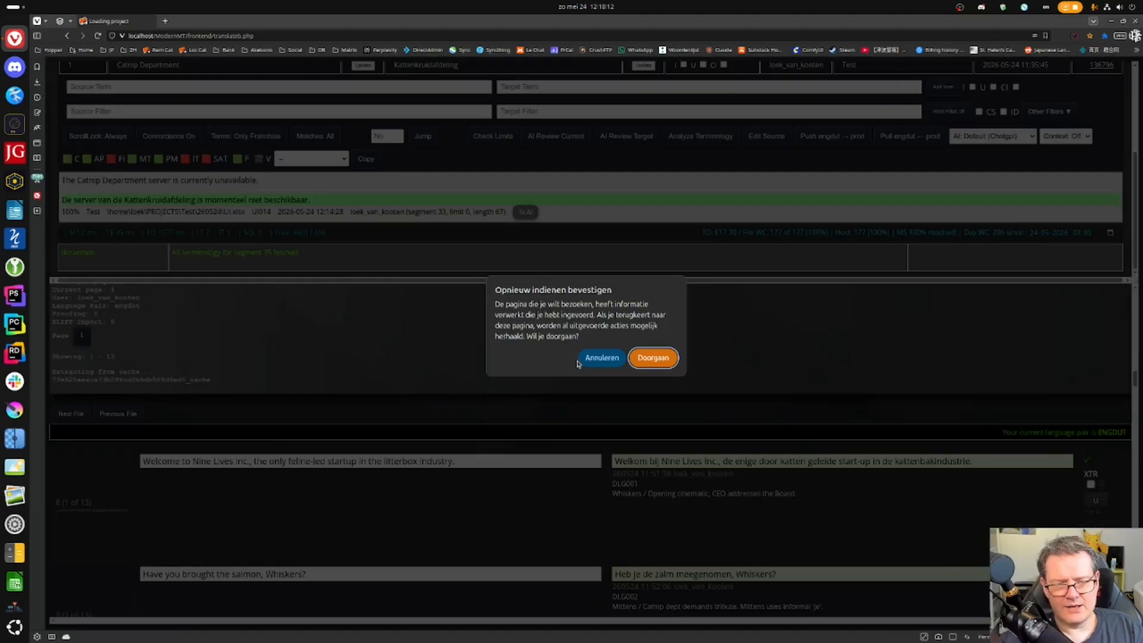
pyautogui.press('Return')
# - Search the page for 'Kattenkruidaf' to find segment 11's Dutch translation
pyautogui.scroll(-3, 574, 384)
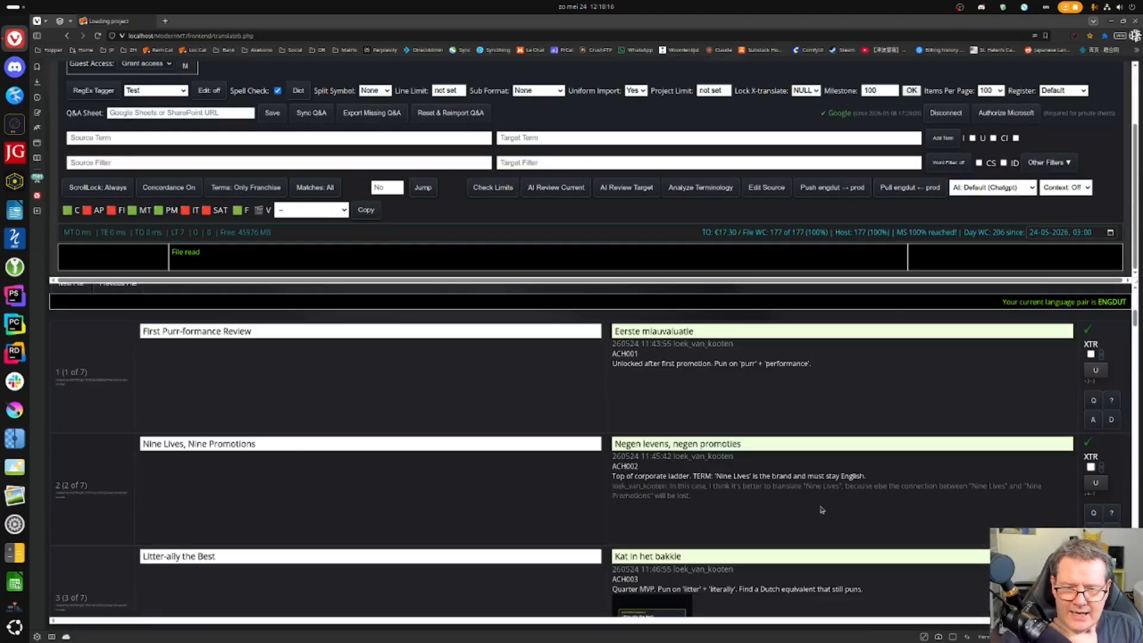
pyautogui.moveTo(690, 486); pyautogui.dragTo(781, 503)
pyautogui.scroll(-20, 483, 468)
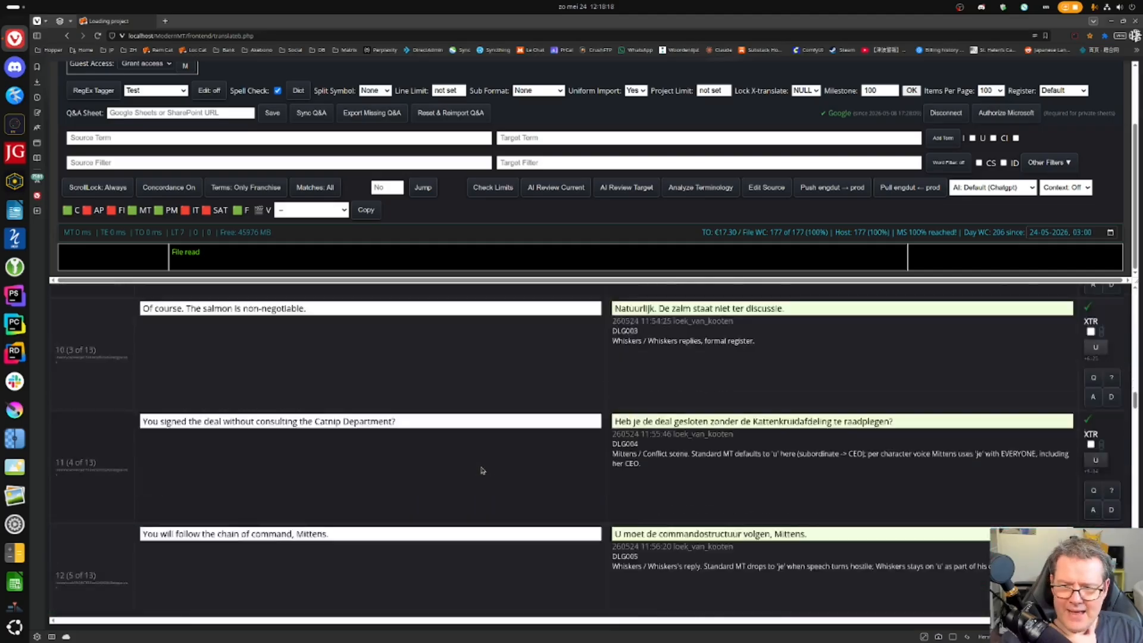
pyautogui.scroll(19, 483, 469)
pyautogui.hotkey('ctrl', 'f')
pyautogui.write('Kattenkruidaf')
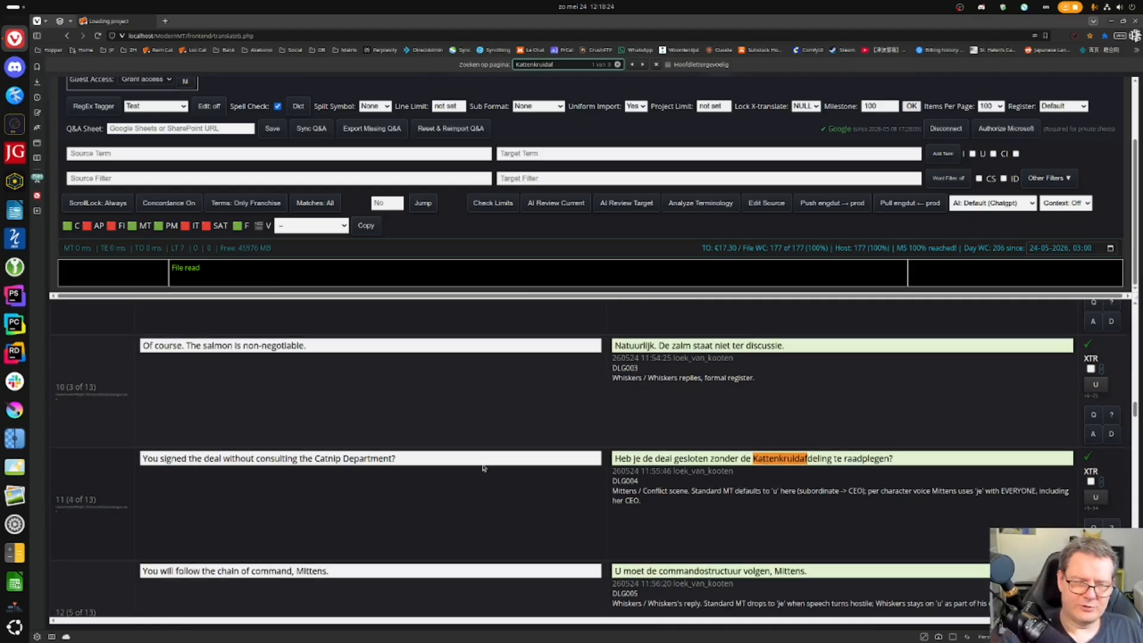
# - Submit a note on segment 11: Catnip Department translated as Kattenkruidafdeling, against the glossary
pyautogui.click(1094, 527)
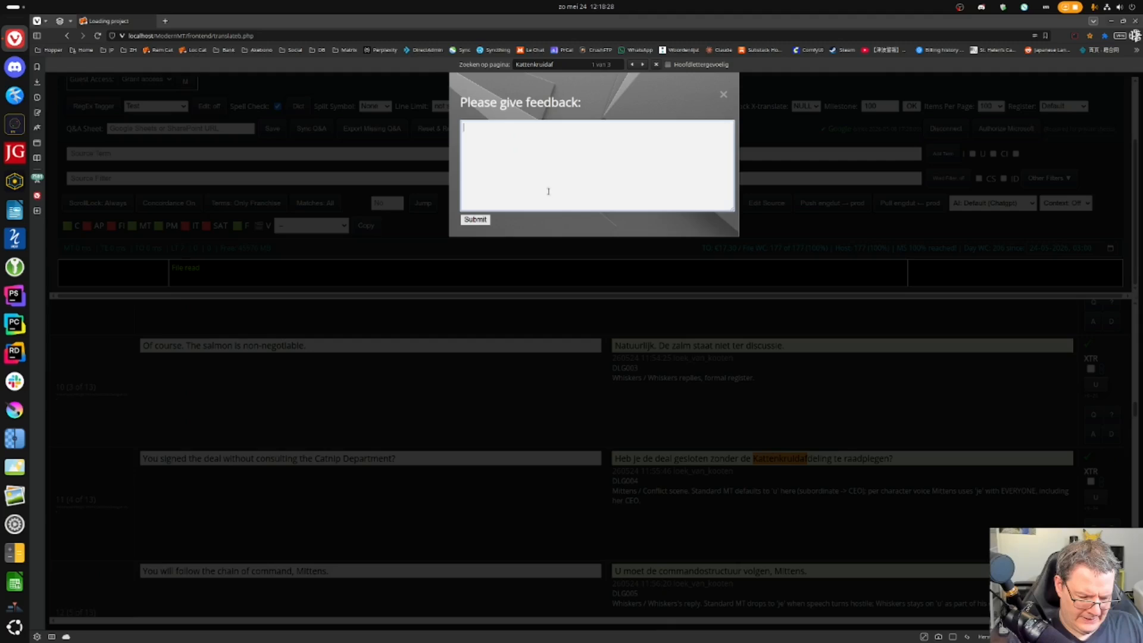
pyautogui.write('Dutch has a per')
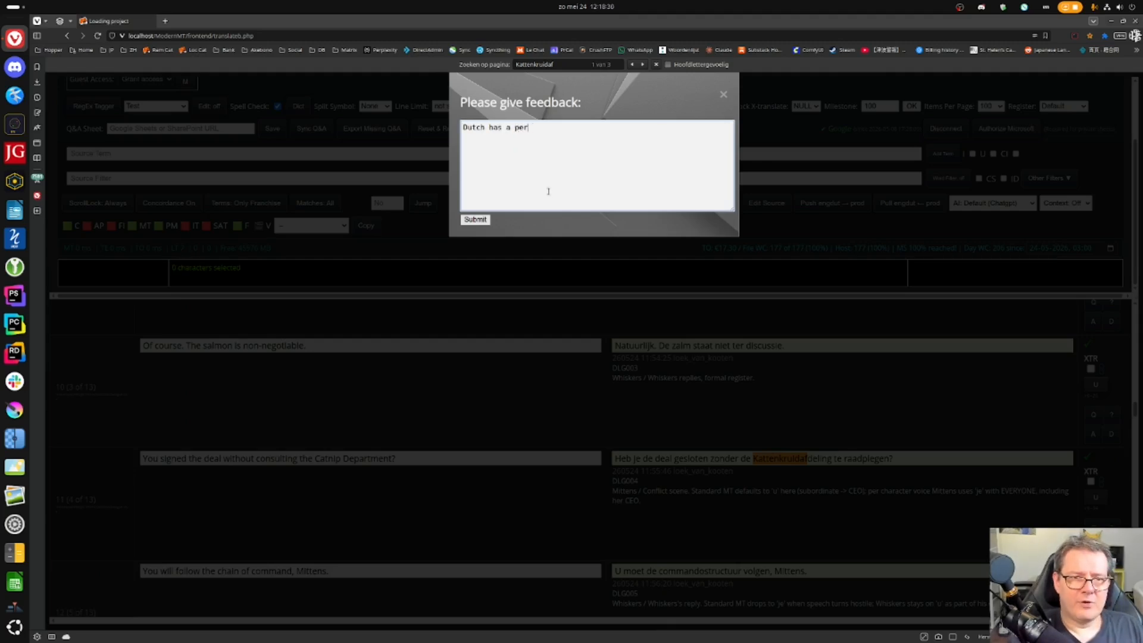
pyautogui.write('fectly acceptable t')
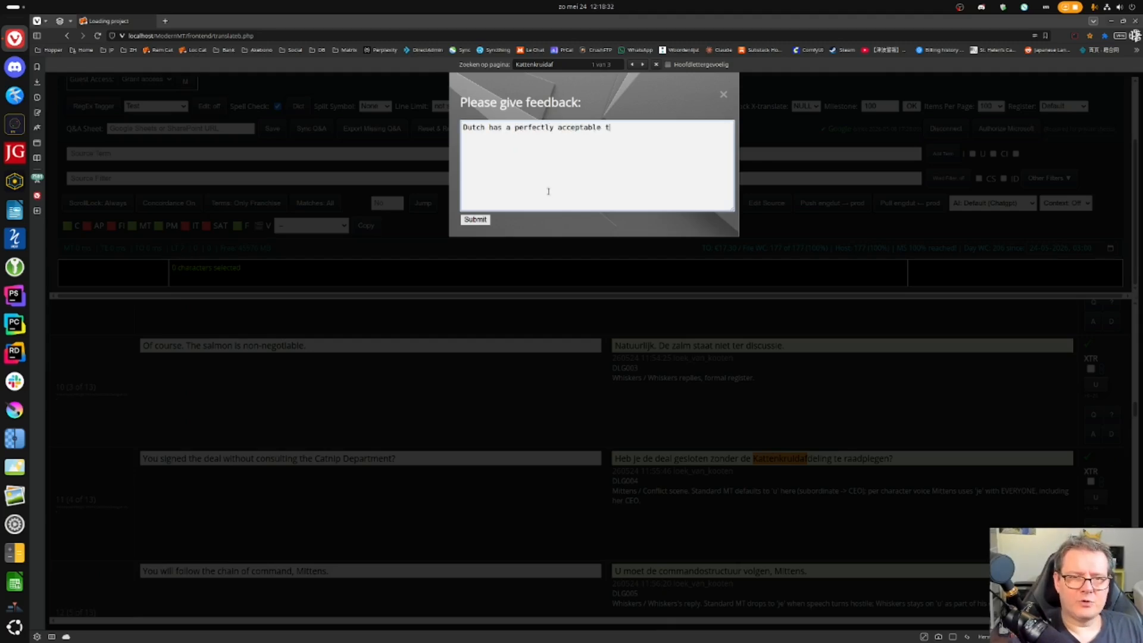
pyautogui.write('ranslation for Catnip')
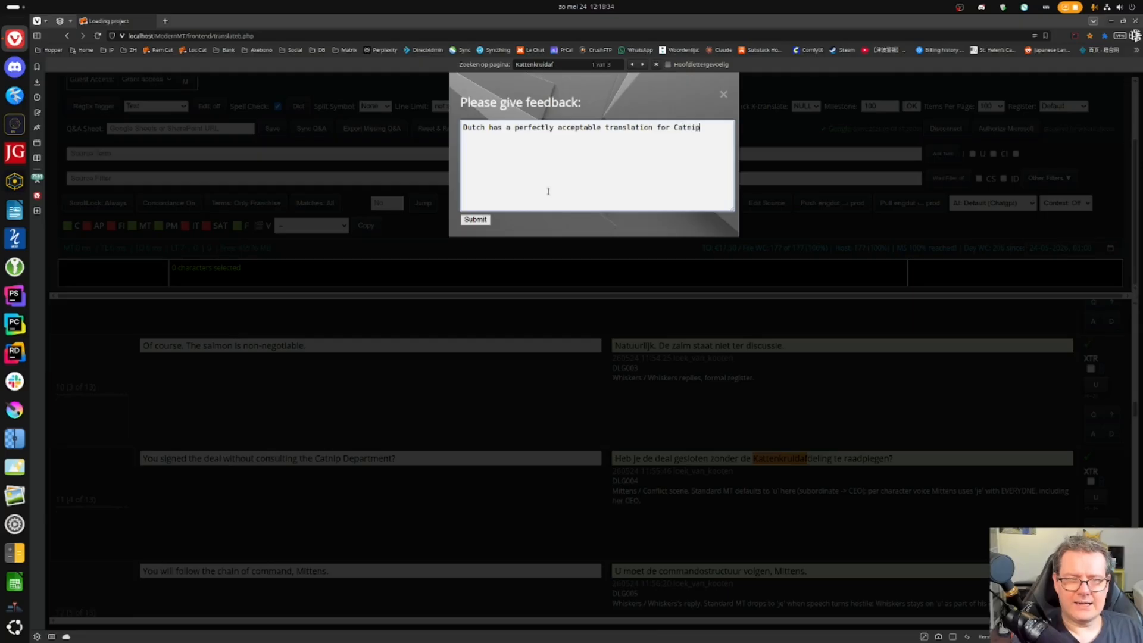
pyautogui.write(', so as for now I decided to gfo')
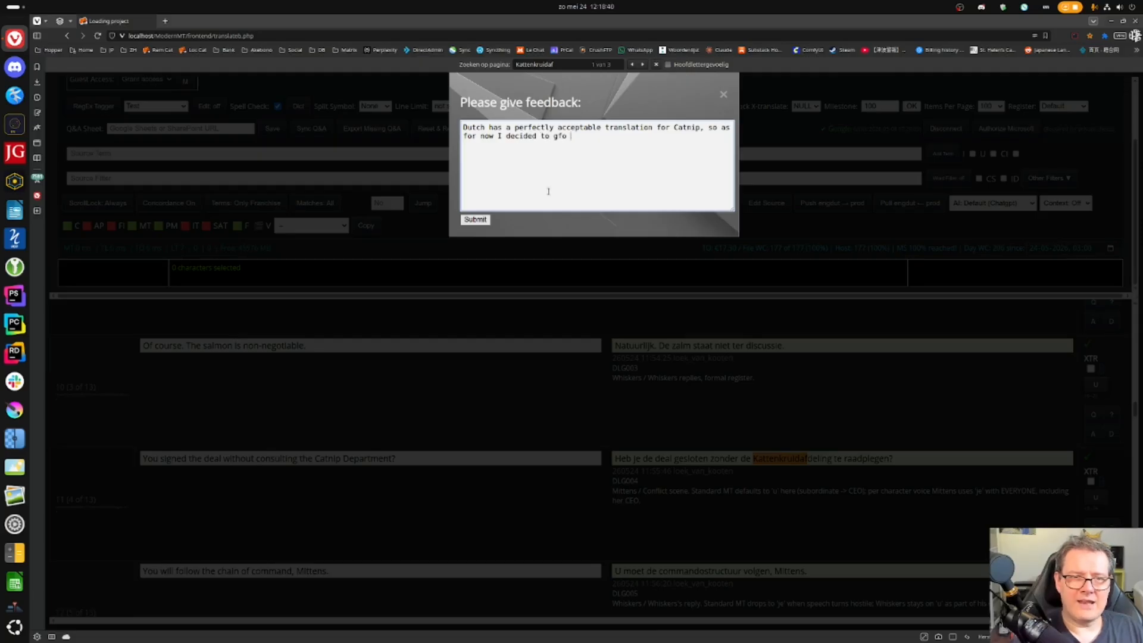
pyautogui.press('BackSpace')
pyautogui.press('BackSpace')
pyautogui.press('BackSpace')
pyautogui.write('o against the glossary and translaty')
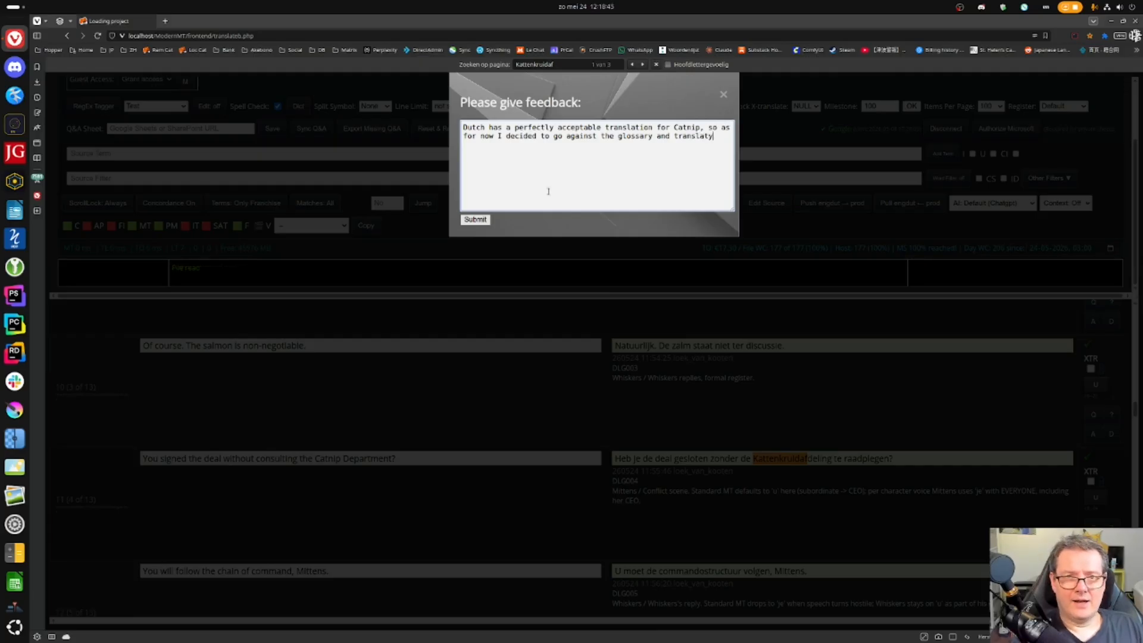
pyautogui.press('BackSpace')
pyautogui.write('e Ca')
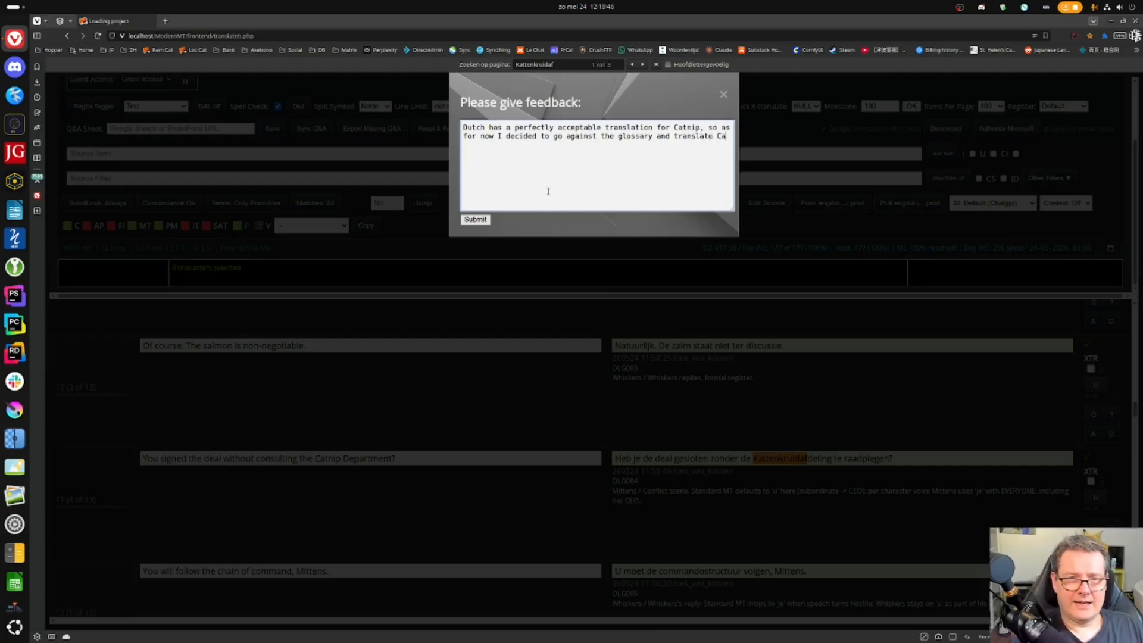
pyautogui.write('tnip Department as K')
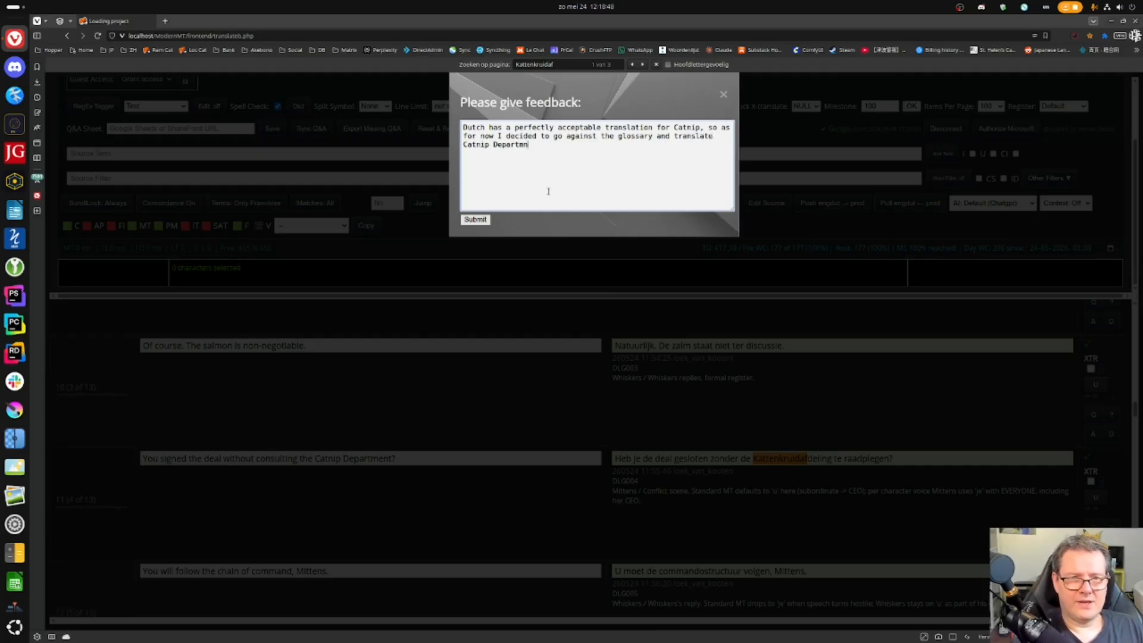
pyautogui.write('att')
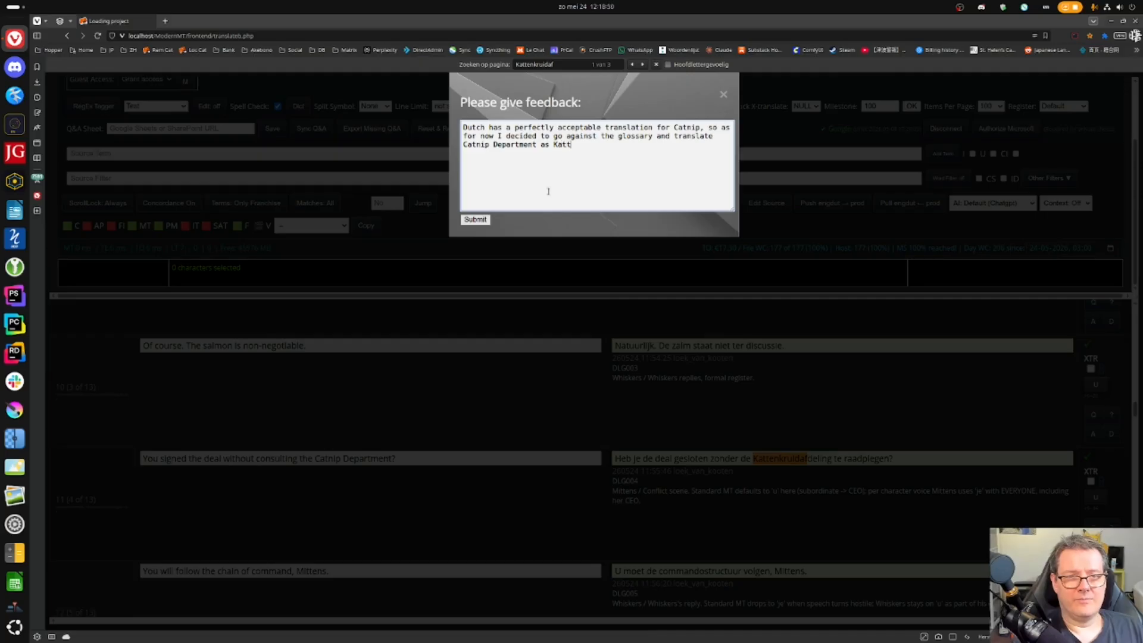
pyautogui.write('enkruidafdeling.')
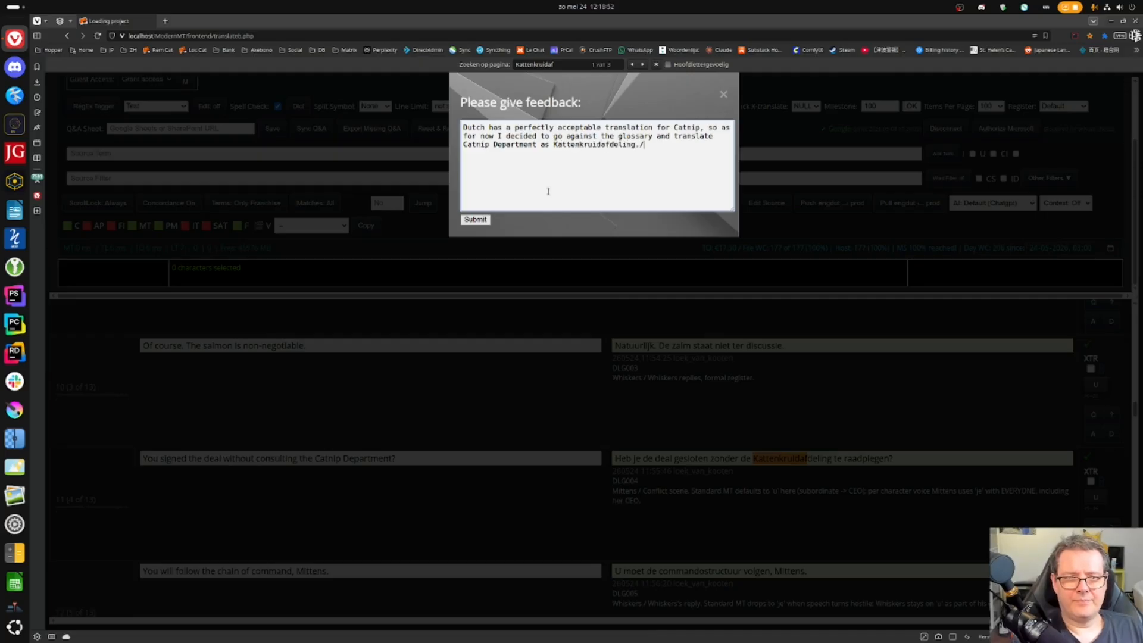
pyautogui.click(475, 219)
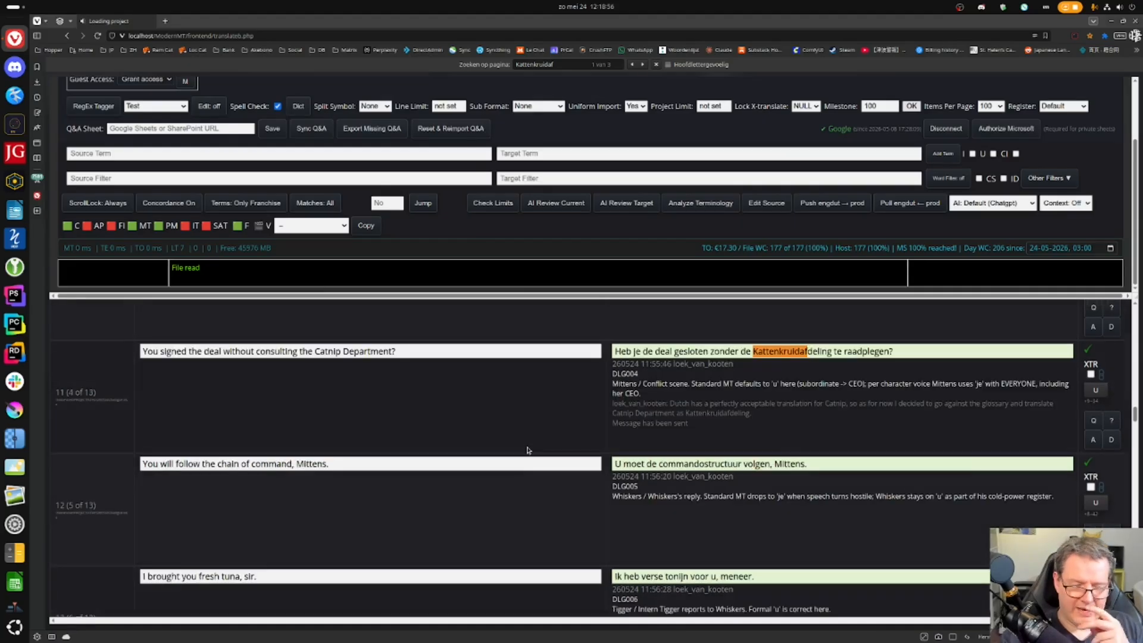
pyautogui.scroll(3, 320, 168)
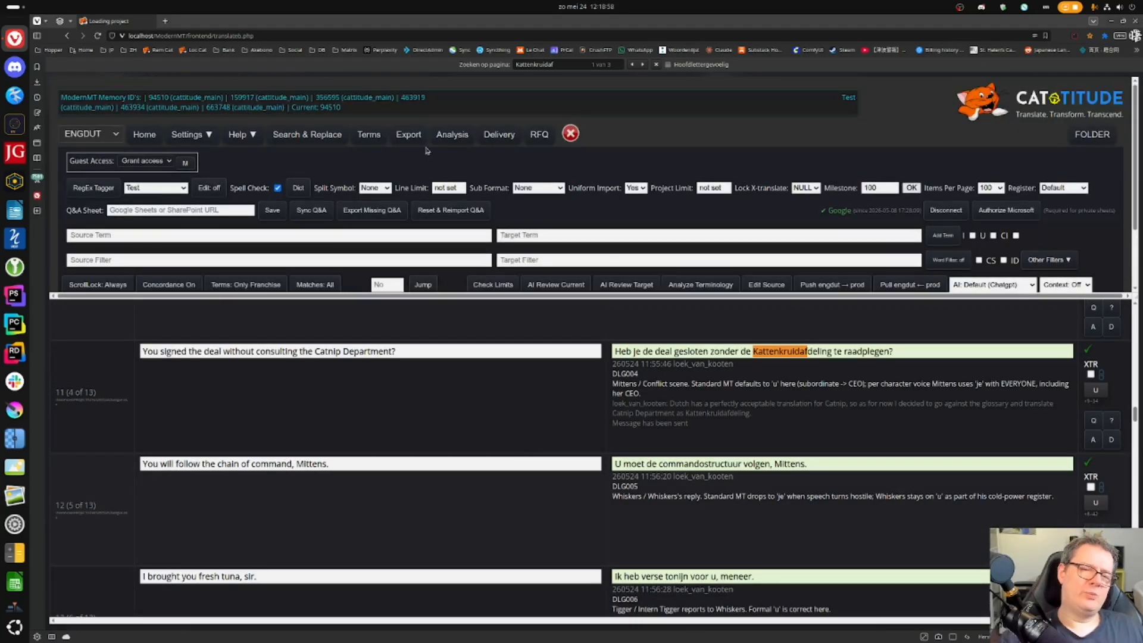
# - Export the translations as Dutch xlsx files
pyautogui.click(409, 135)
pyautogui.click(492, 138)
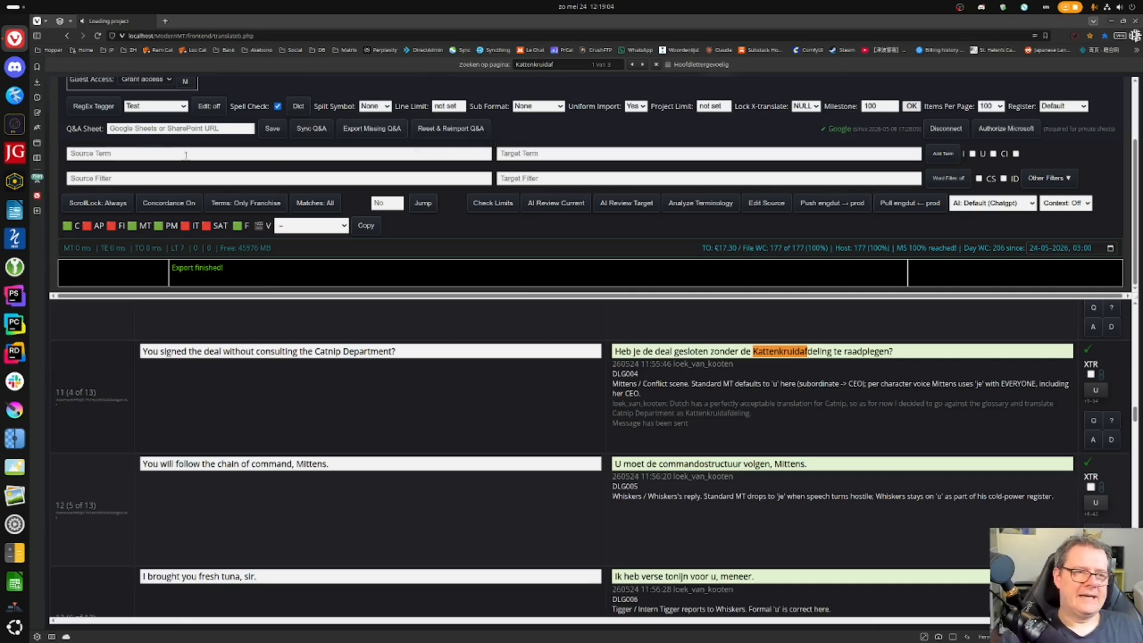
pyautogui.scroll(2, 810, 105)
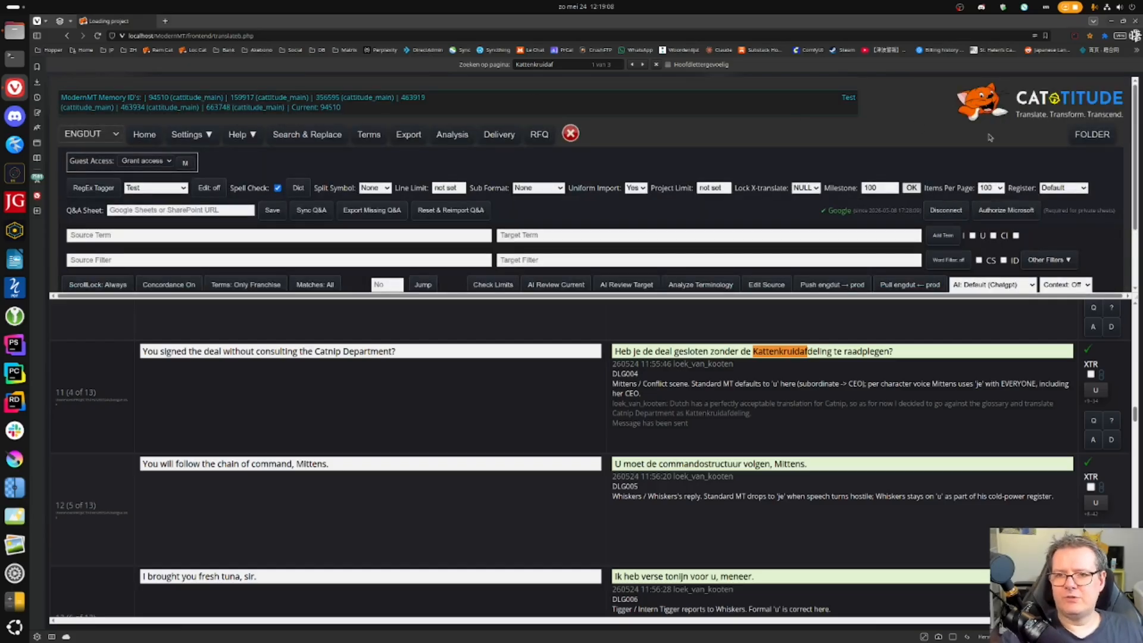
# - Check the project folder listing, then open the 260524 folder in Files
pyautogui.click(1092, 135)
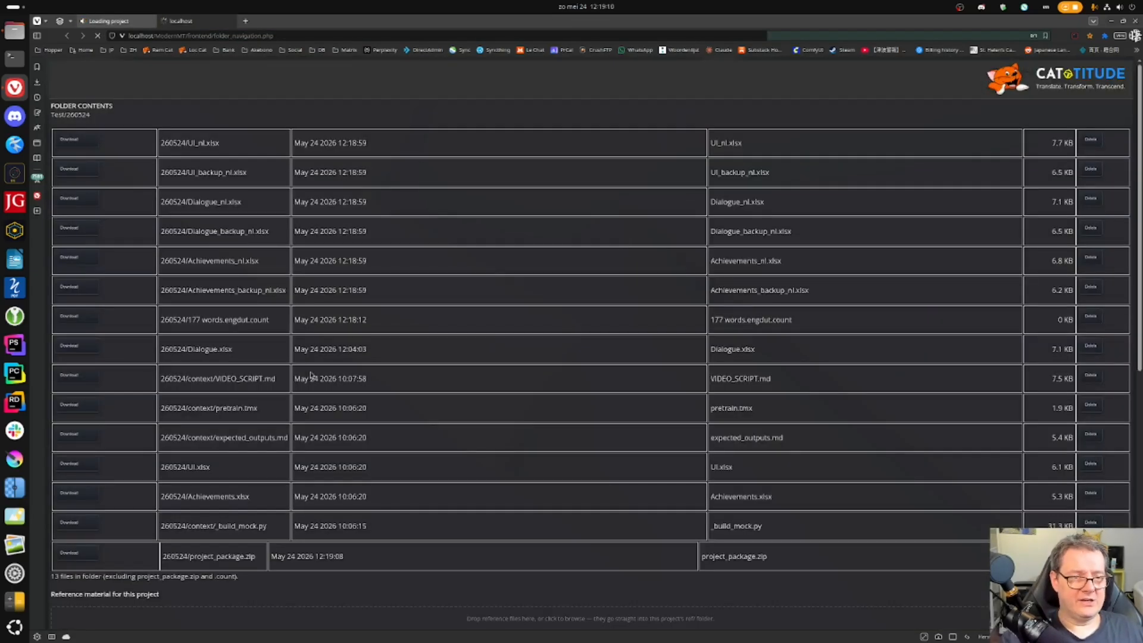
pyautogui.click(230, 21)
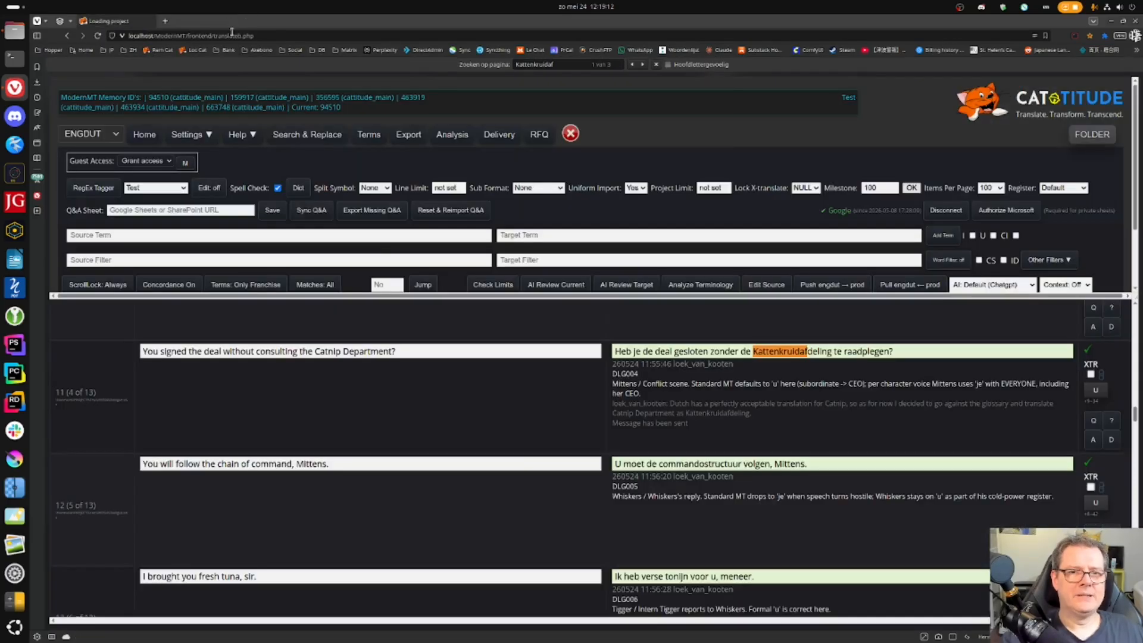
pyautogui.click(14, 31)
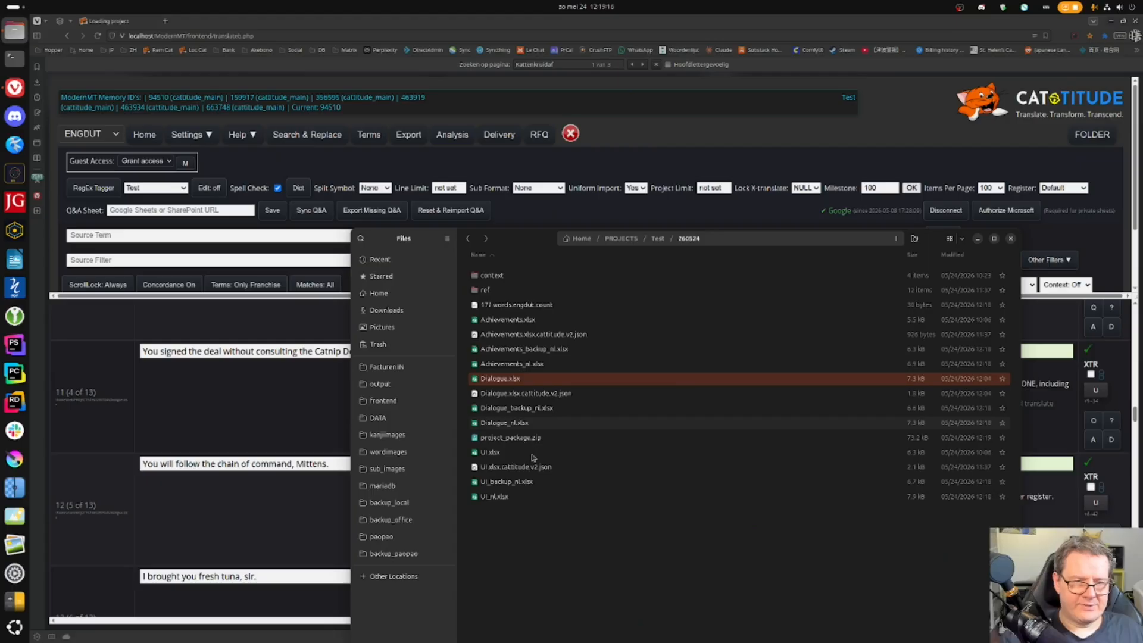
# - Delete the Achievements and Dialogue JSON and backup leftover files
pyautogui.click(560, 336)
pyautogui.keyDown('shift'); pyautogui.click(561, 351); pyautogui.keyUp('shift')
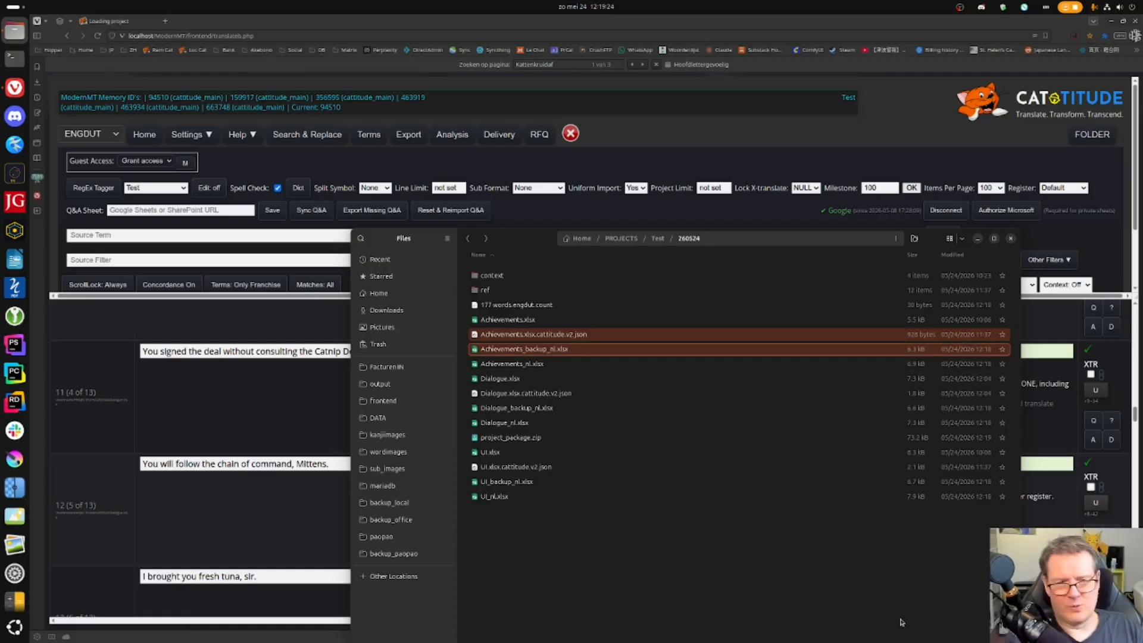
pyautogui.press('Delete')
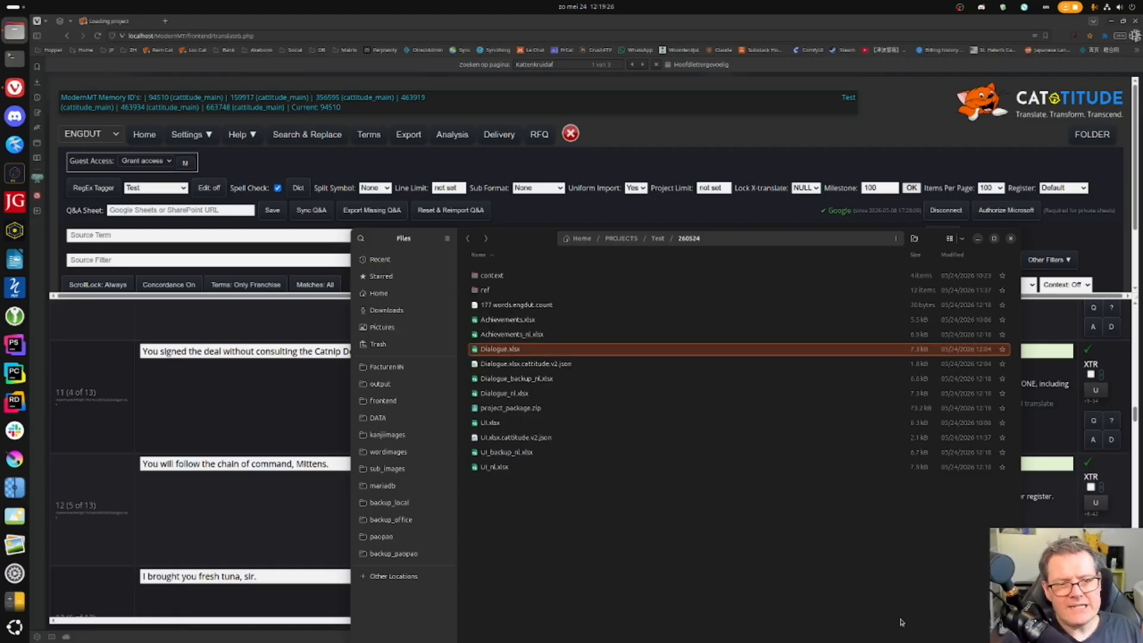
pyautogui.press('Down')
pyautogui.hotkey('shift', 'Down')
pyautogui.press('Delete')
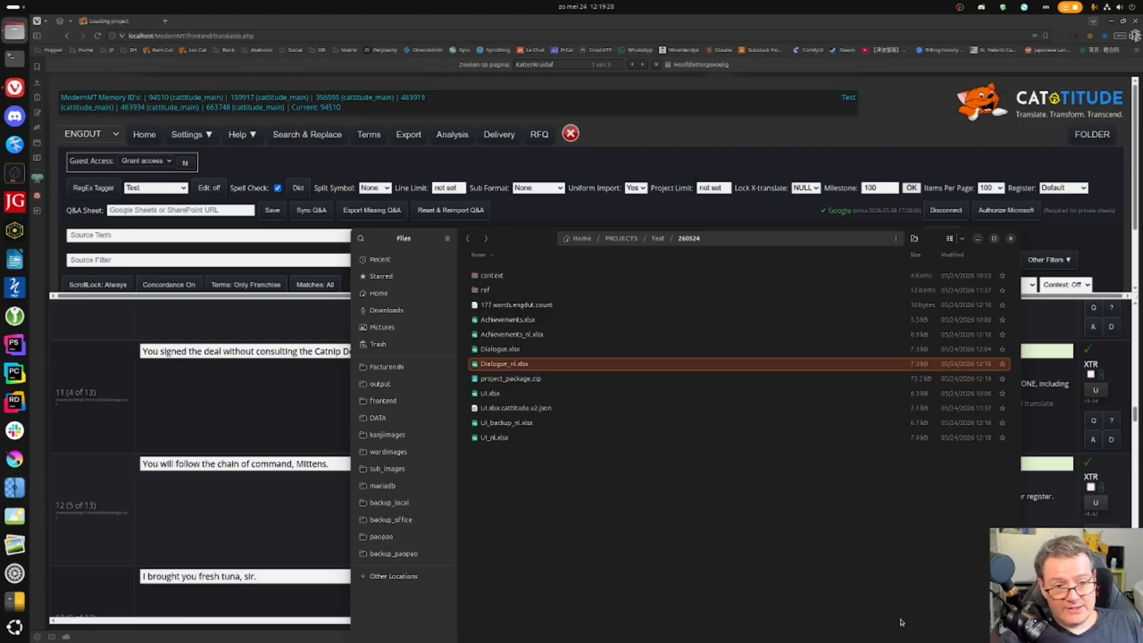
# - Delete project_package.zip and the UI leftovers, then open Achievements_nl.xlsx
pyautogui.press('Down')
pyautogui.press('Delete')
pyautogui.press('Down')
pyautogui.hotkey('shift', 'Down')
pyautogui.press('Delete')
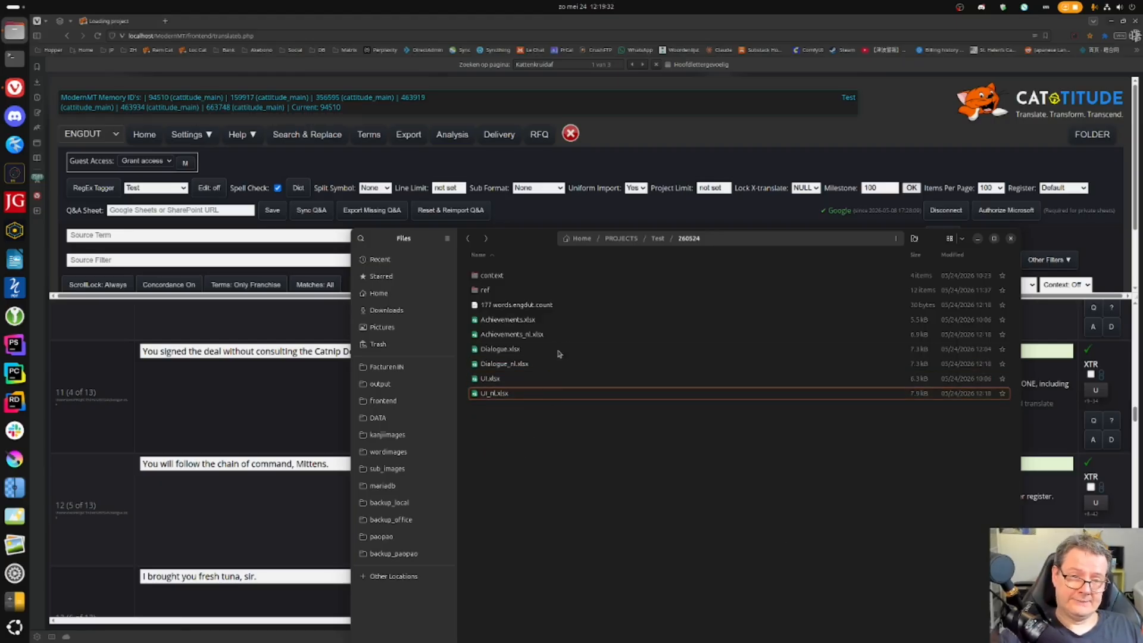
pyautogui.doubleClick(561, 334)
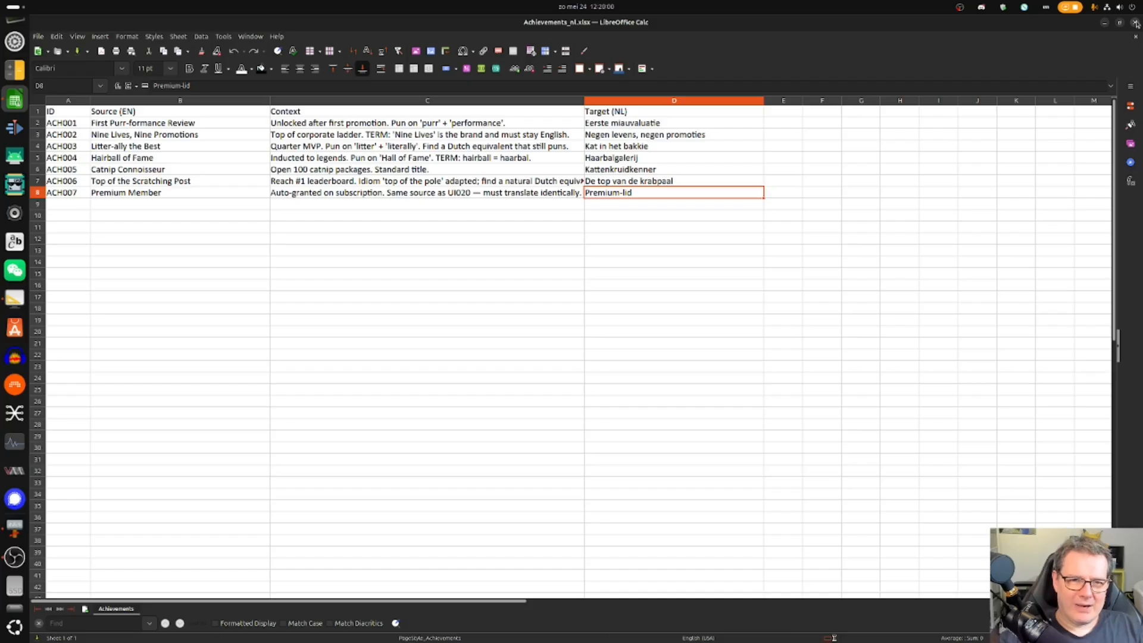
# - Review the Target (NL) columns of Achievements_nl, Dialogue_nl and UI_nl.xlsx, then return to Cattitude
pyautogui.moveTo(619, 122); pyautogui.dragTo(639, 193)
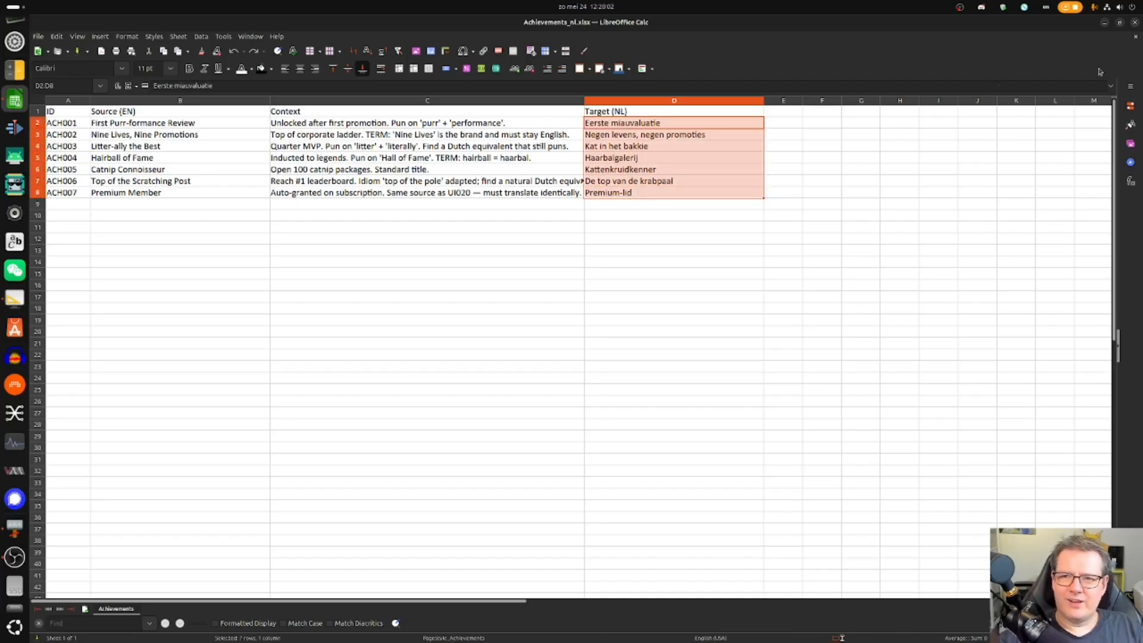
pyautogui.click(1134, 22)
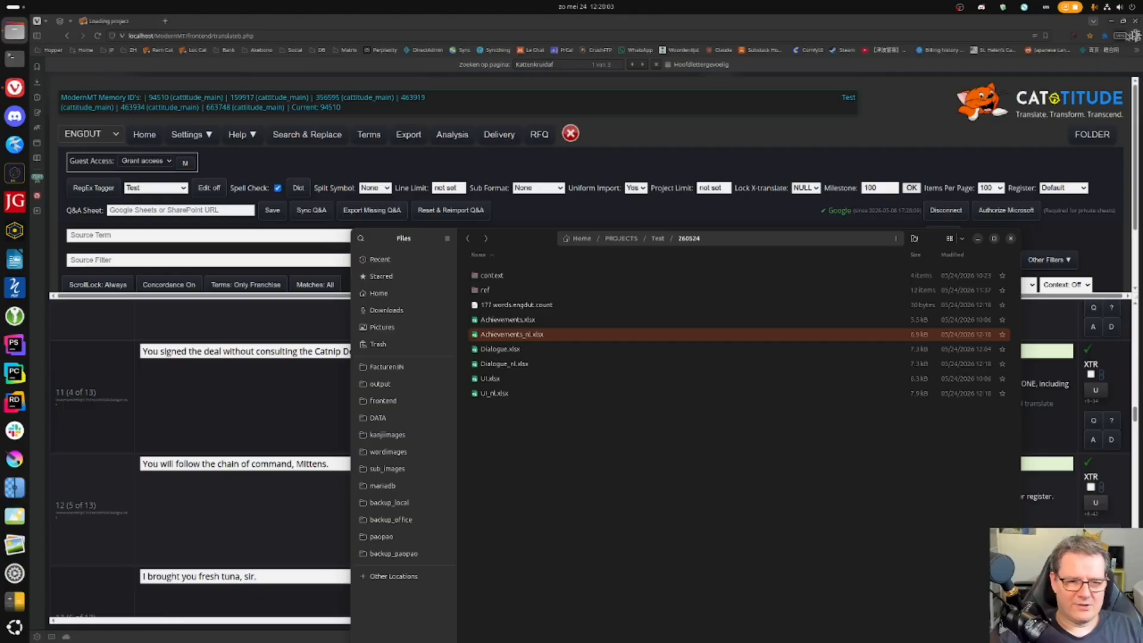
pyautogui.doubleClick(534, 364)
pyautogui.moveTo(982, 132); pyautogui.dragTo(626, 325)
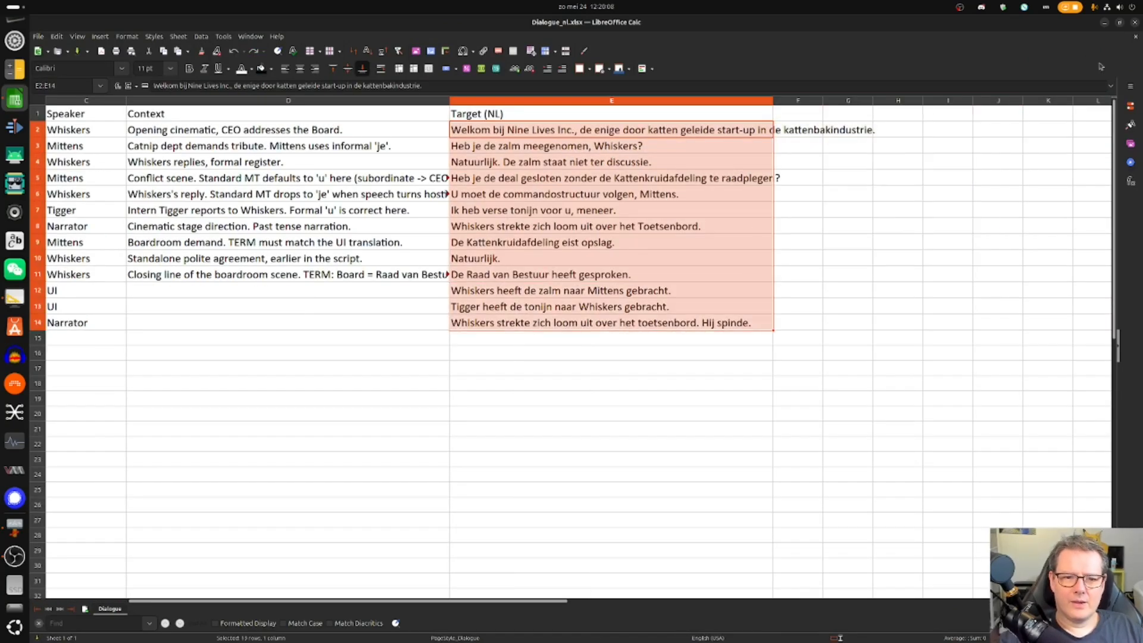
pyautogui.click(1133, 22)
pyautogui.doubleClick(619, 391)
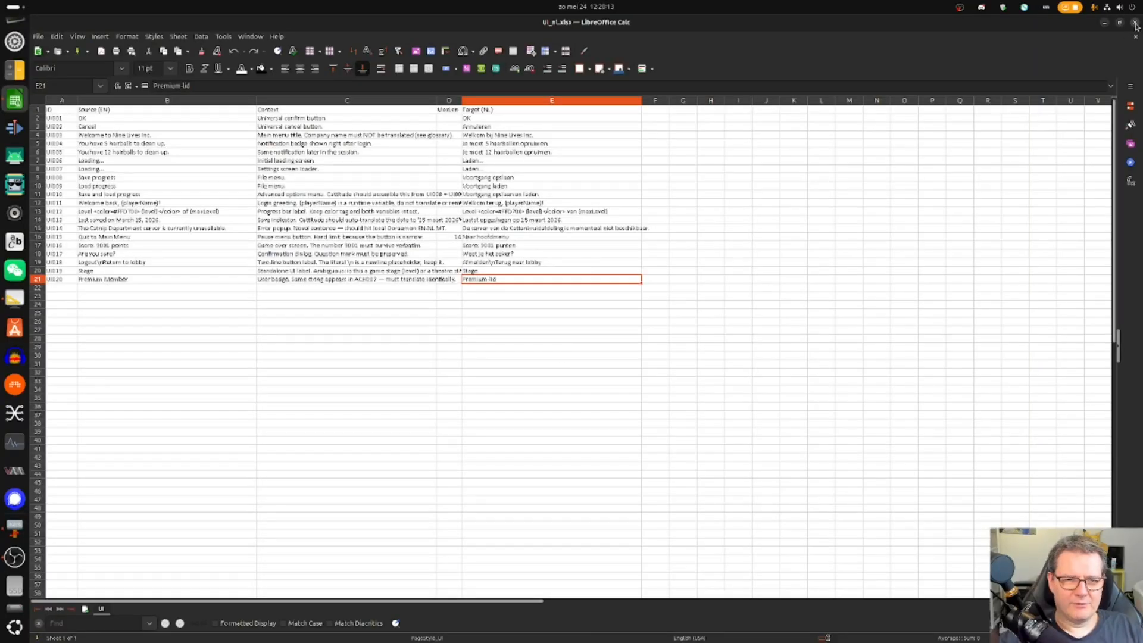
pyautogui.click(1135, 24)
pyautogui.click(646, 19)
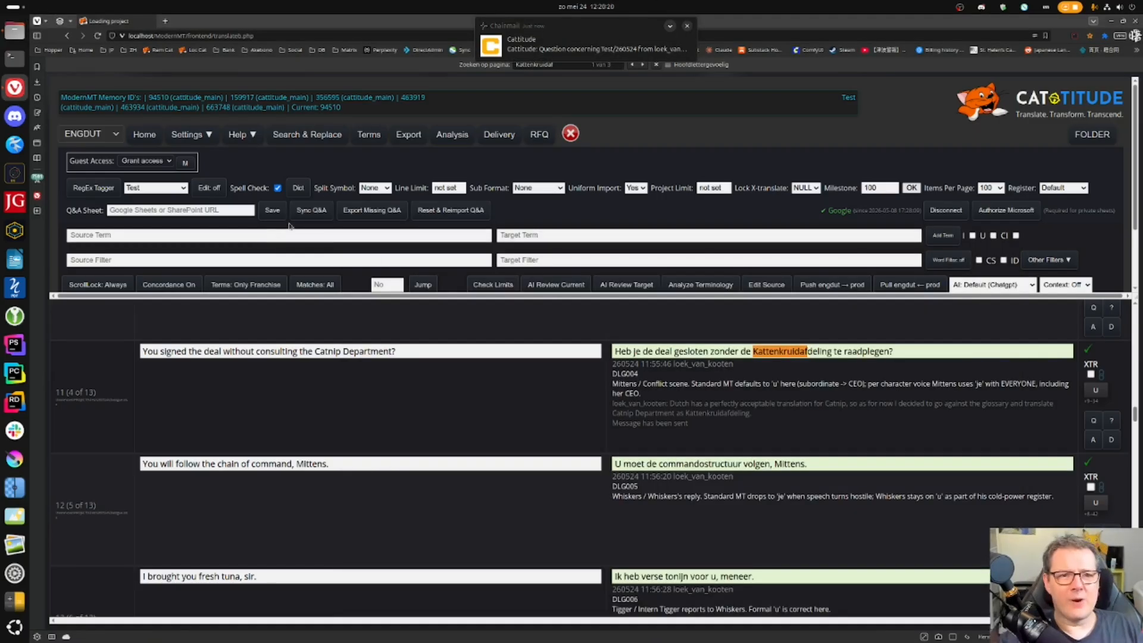
# - Clear the pending desktop notifications
pyautogui.click(586, 6)
pyautogui.click(586, 202)
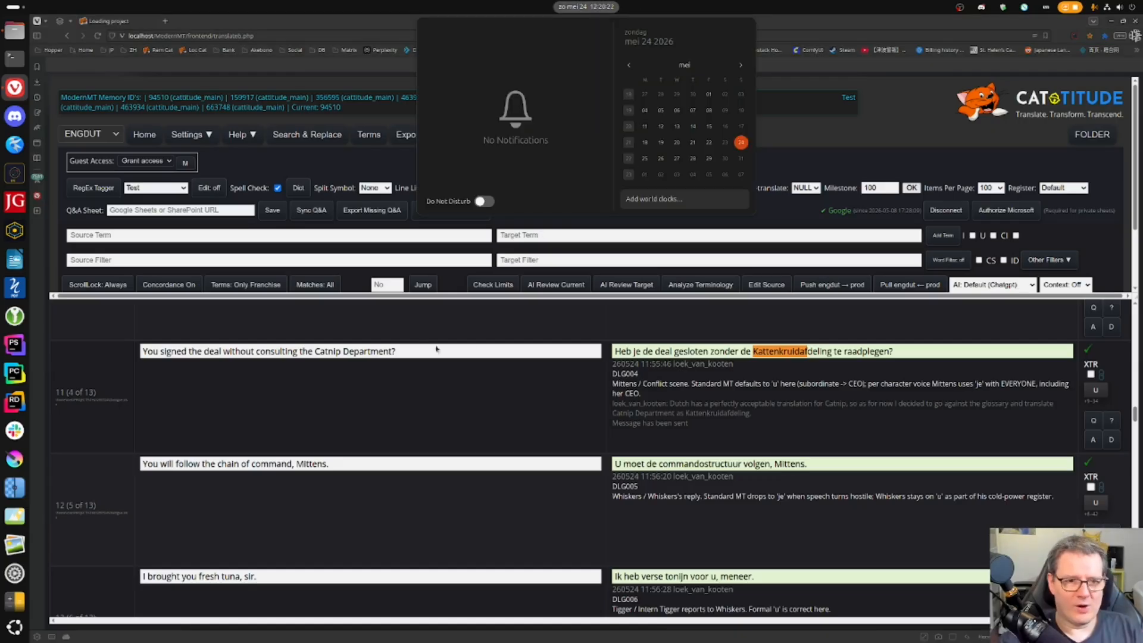
pyautogui.click(528, 318)
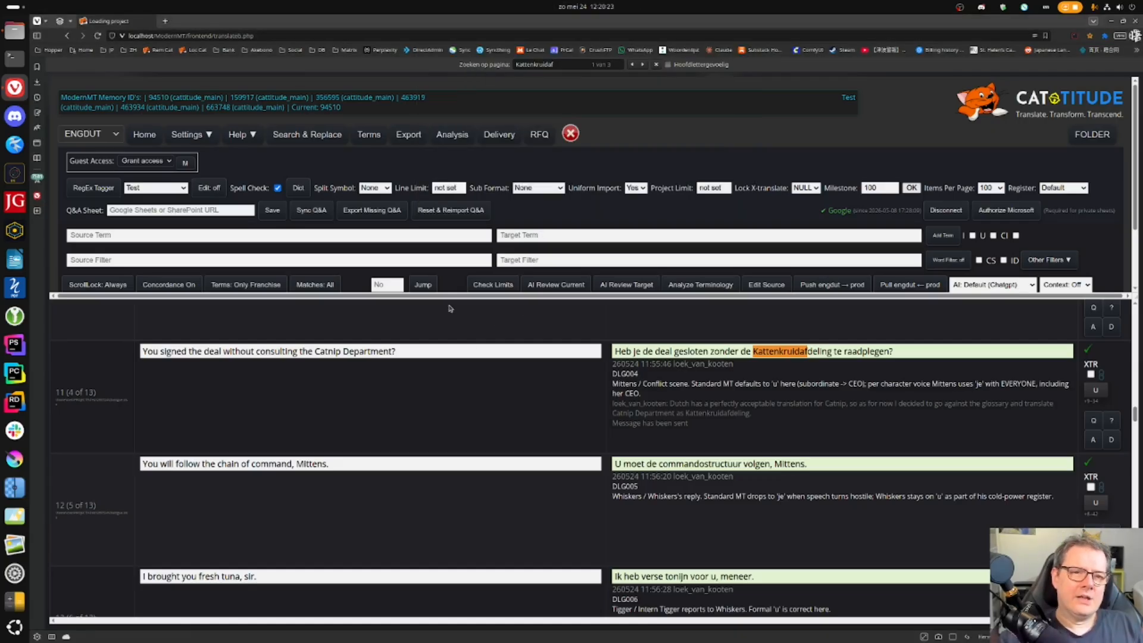
# - Export the Q&A sheet and open QA_260524_1220.ods from the project folder
pyautogui.click(408, 133)
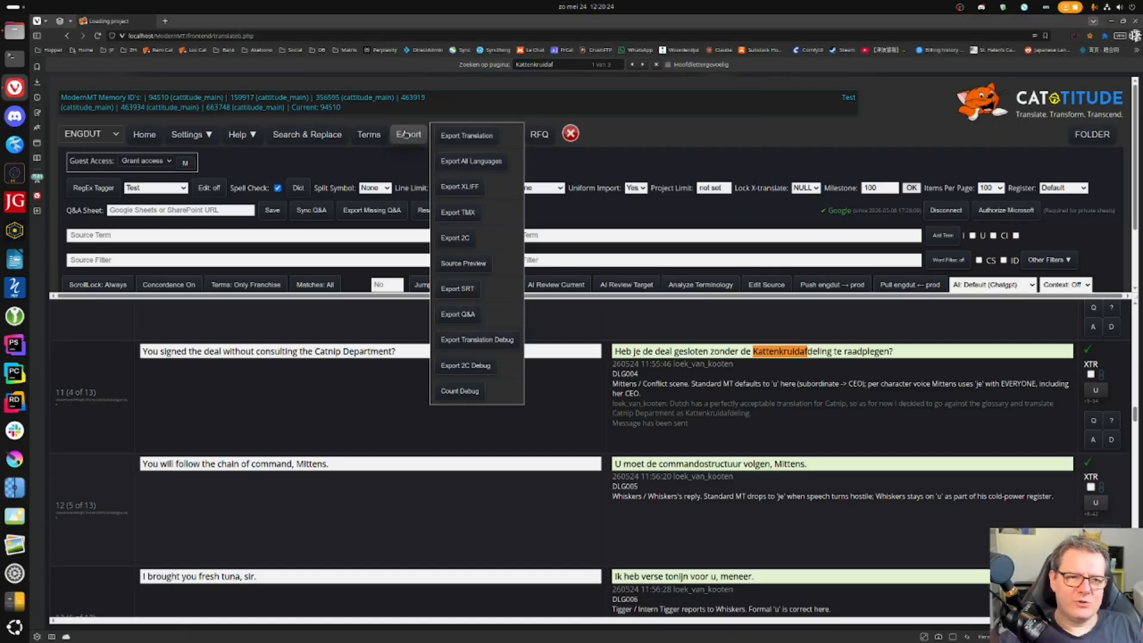
pyautogui.click(469, 314)
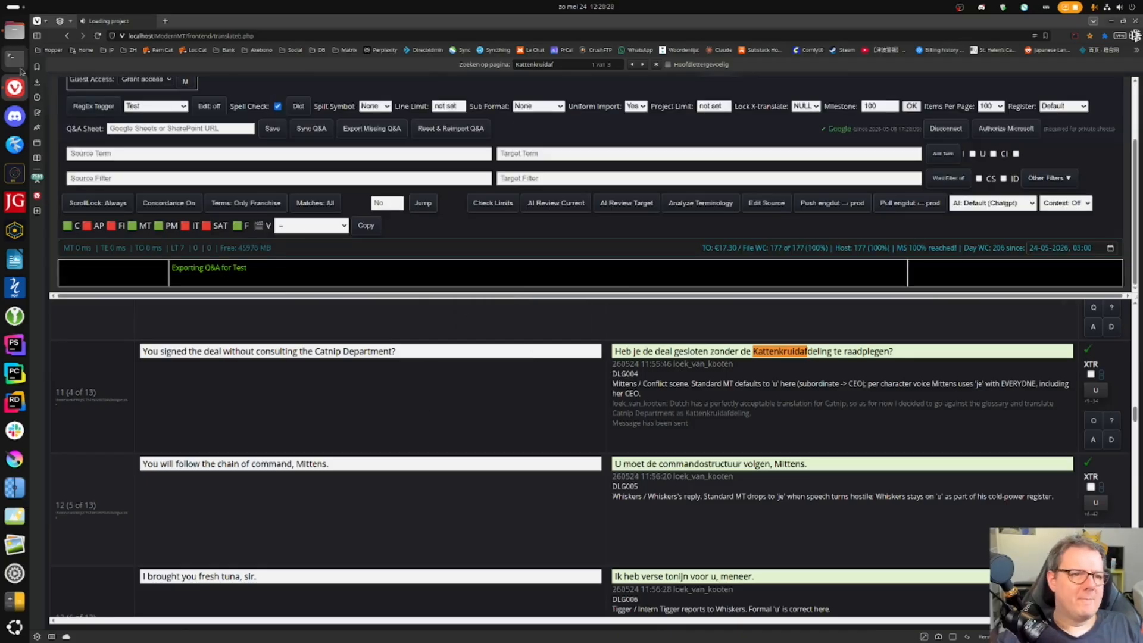
pyautogui.click(14, 31)
pyautogui.doubleClick(513, 378)
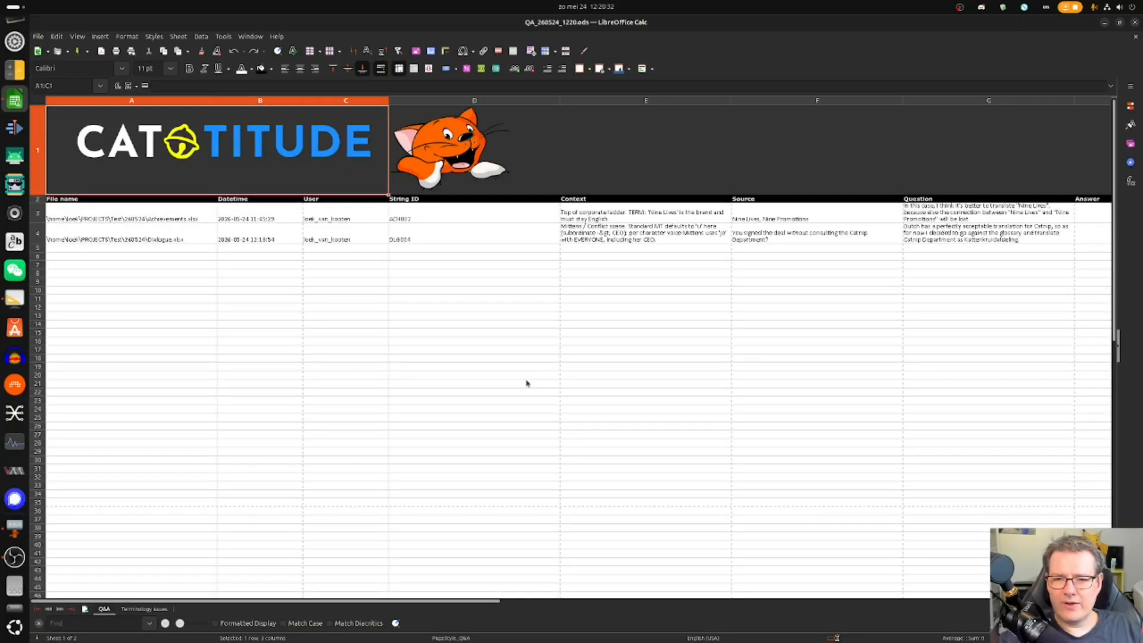
# - Review the Q&A entries in columns A through F: file name, datetime, user, string ID, context, source
pyautogui.click(136, 218)
pyautogui.moveTo(280, 218); pyautogui.dragTo(284, 245)
pyautogui.moveTo(357, 218); pyautogui.dragTo(368, 239)
pyautogui.moveTo(475, 221); pyautogui.dragTo(478, 238)
pyautogui.moveTo(655, 219); pyautogui.dragTo(656, 239)
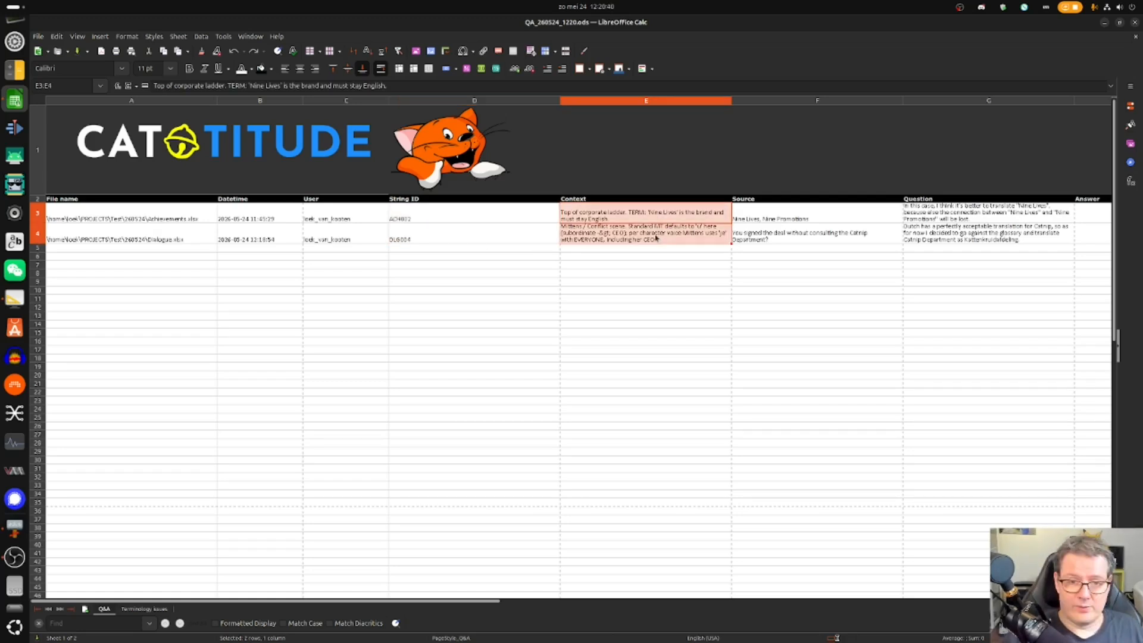
pyautogui.moveTo(823, 217); pyautogui.dragTo(812, 240)
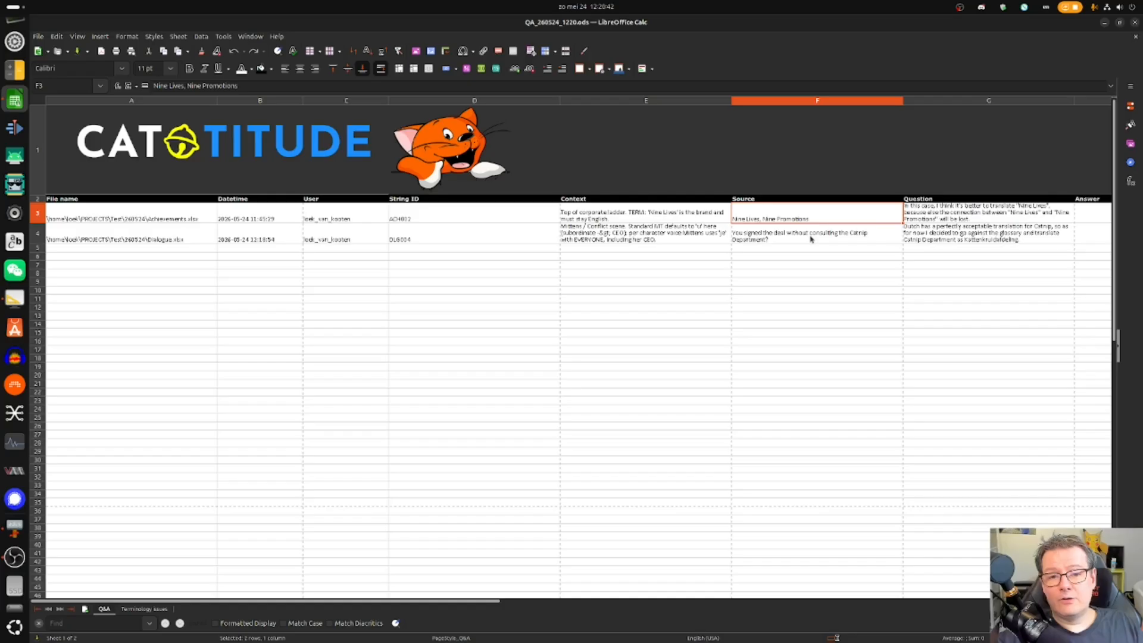
# - Copy the two questions in G3:G4 and leave the Q&A spreadsheet
pyautogui.click(965, 217)
pyautogui.hscroll(3, 964, 218)
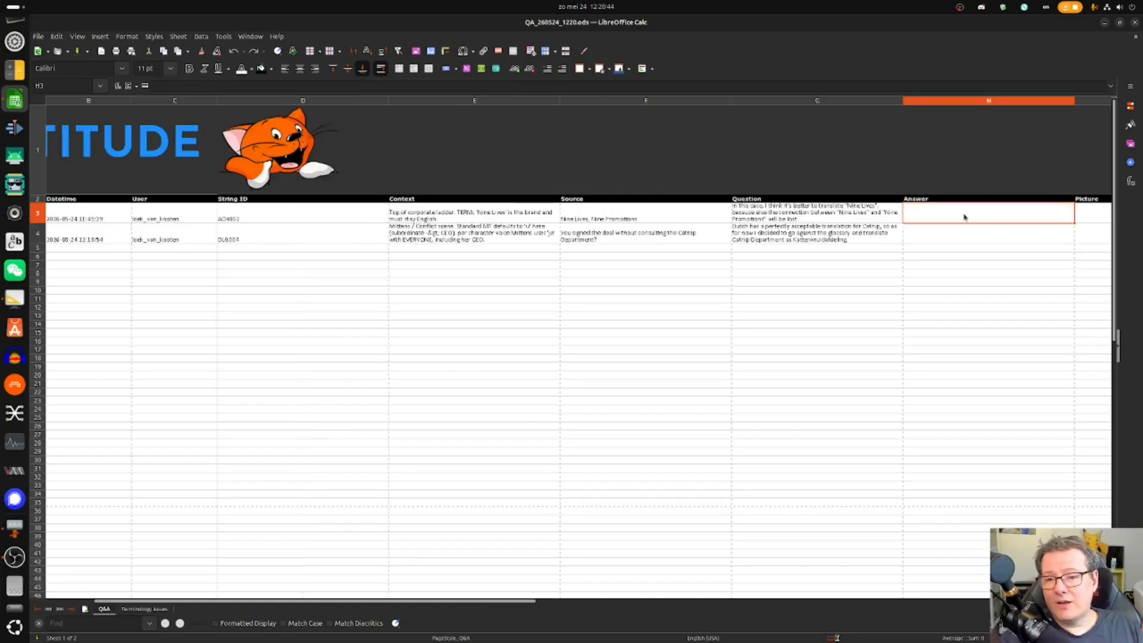
pyautogui.hotkey('shift', 'Down')
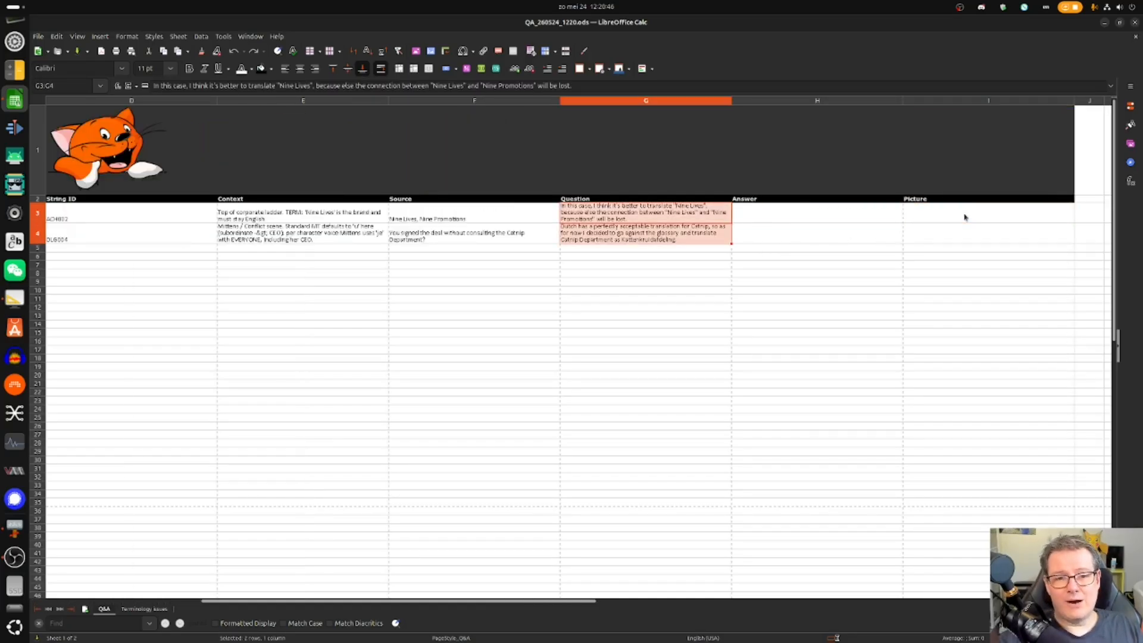
pyautogui.scroll(3, 964, 218)
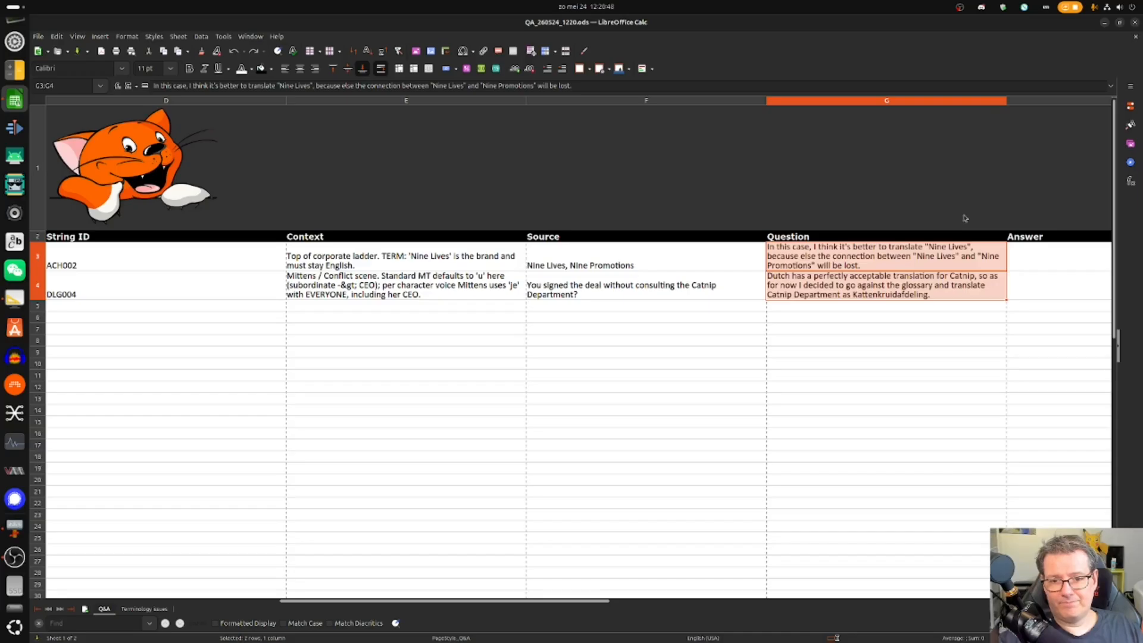
pyautogui.hotkey('ctrl', 'c')
pyautogui.hotkey('alt', 'Tab')
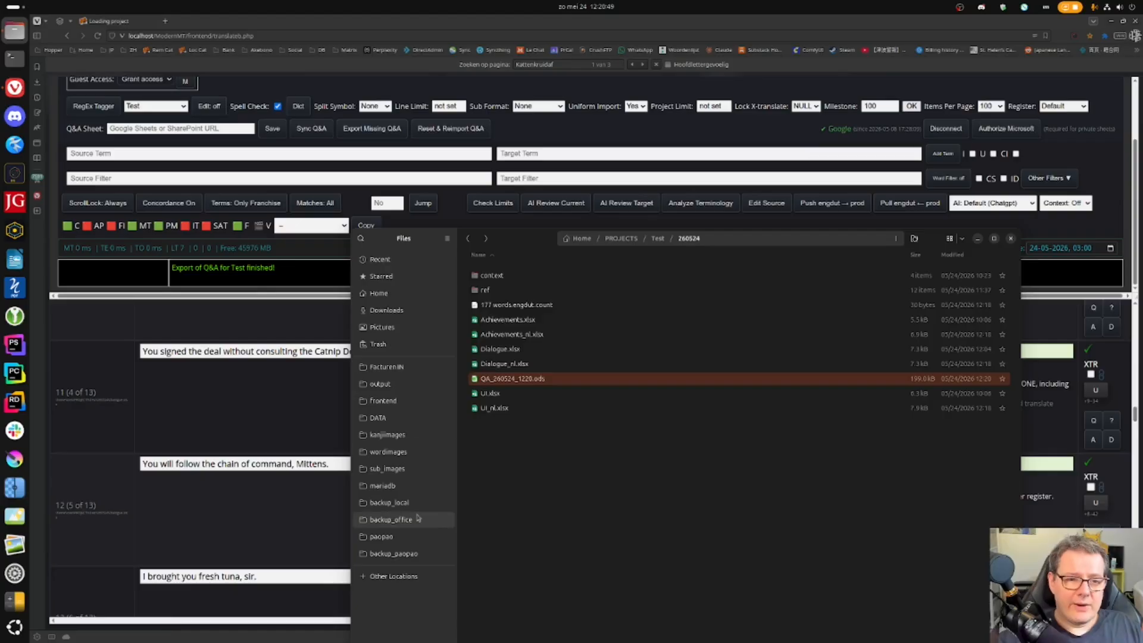
# - Compress Achievements_nl.xlsx, Dialogue_nl.xlsx, QA_260524_1220.ods and UI_nl.xlsx into test.zip
pyautogui.click(500, 448)
pyautogui.keyDown('ctrl'); pyautogui.click(536, 335); pyautogui.keyUp('ctrl')
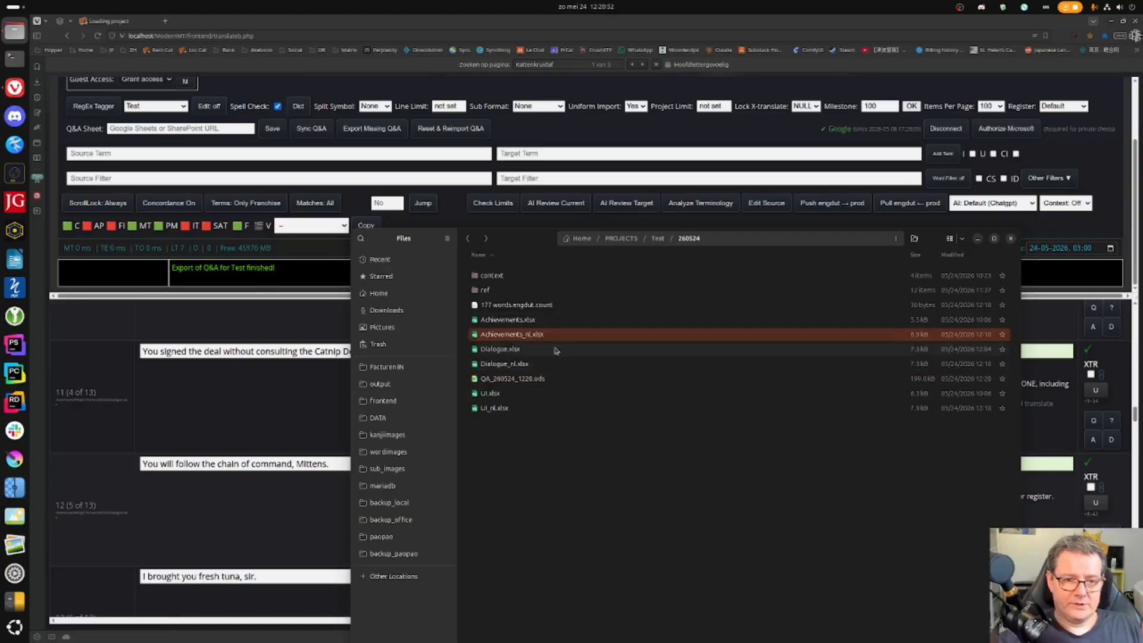
pyautogui.keyDown('ctrl'); pyautogui.click(546, 364); pyautogui.keyUp('ctrl')
pyautogui.keyDown('ctrl'); pyautogui.click(544, 384); pyautogui.keyUp('ctrl')
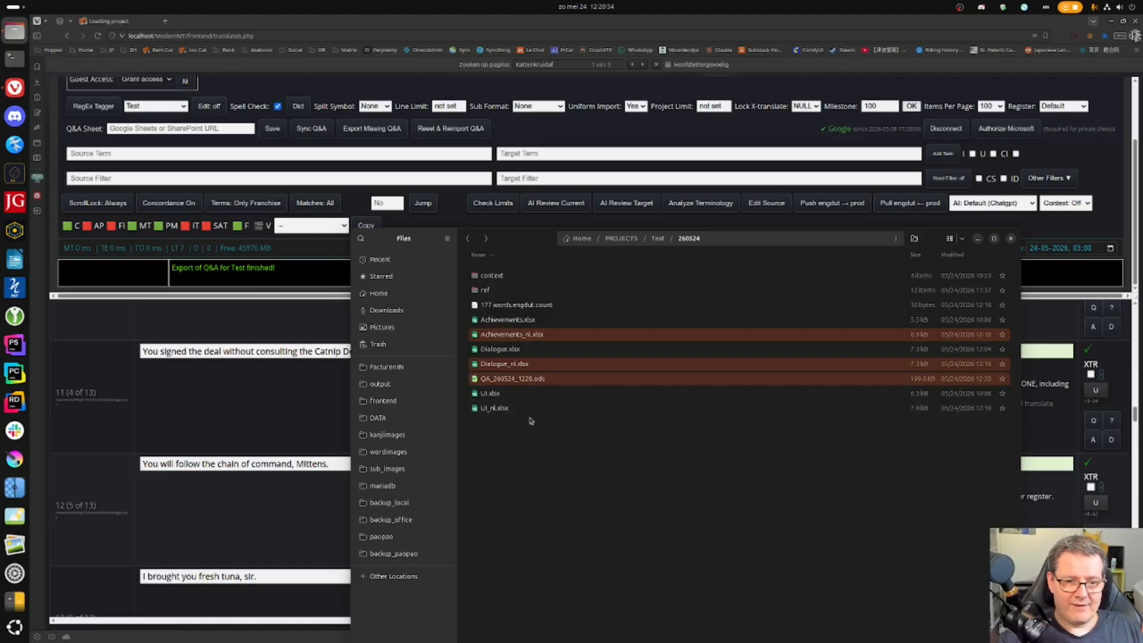
pyautogui.keyDown('ctrl'); pyautogui.click(535, 408); pyautogui.keyUp('ctrl')
pyautogui.rightClick(535, 409)
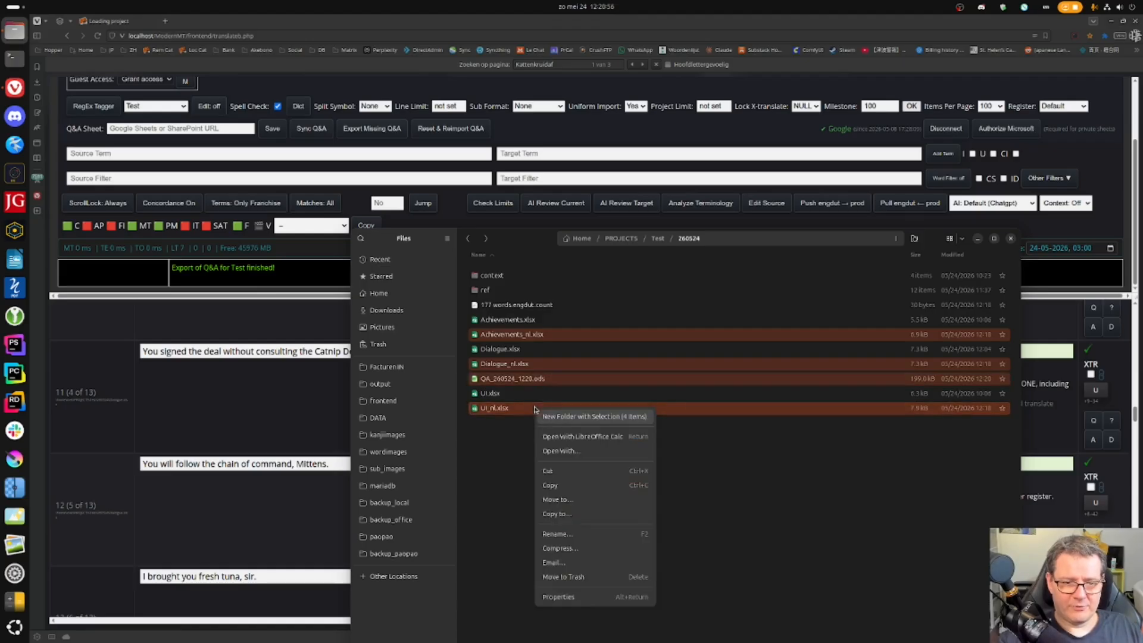
pyautogui.click(559, 548)
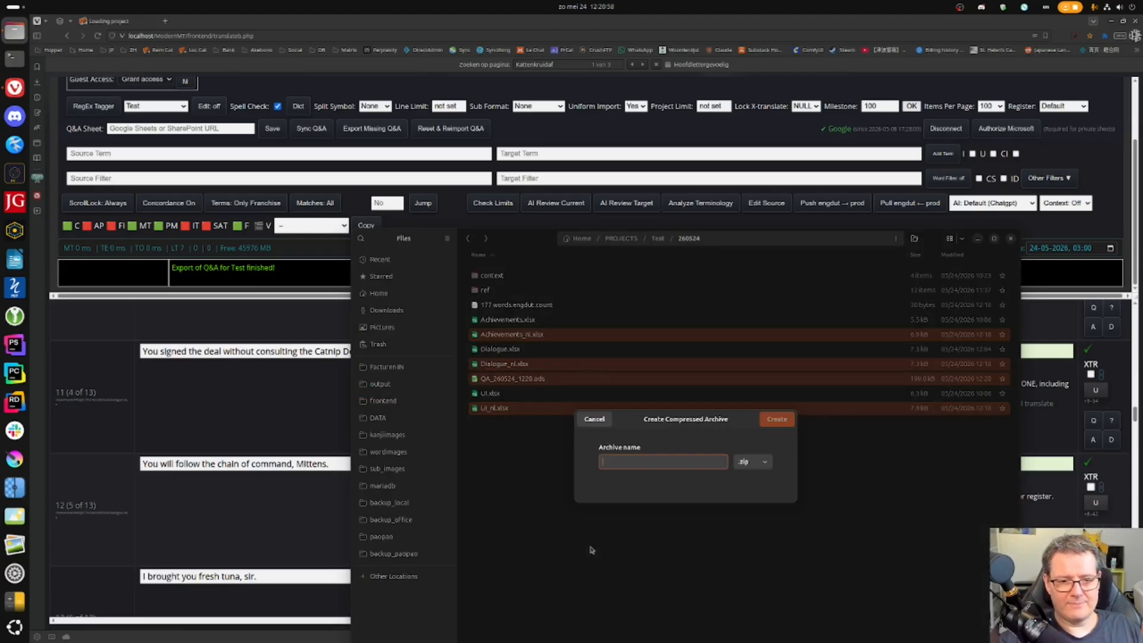
pyautogui.write('test')
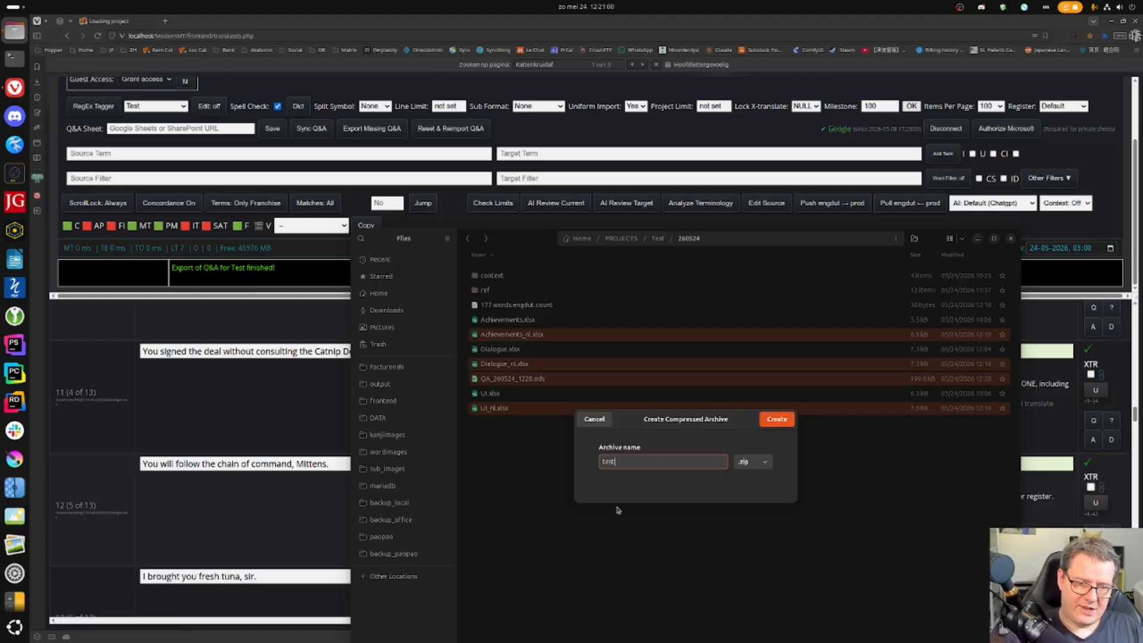
pyautogui.press('Return')
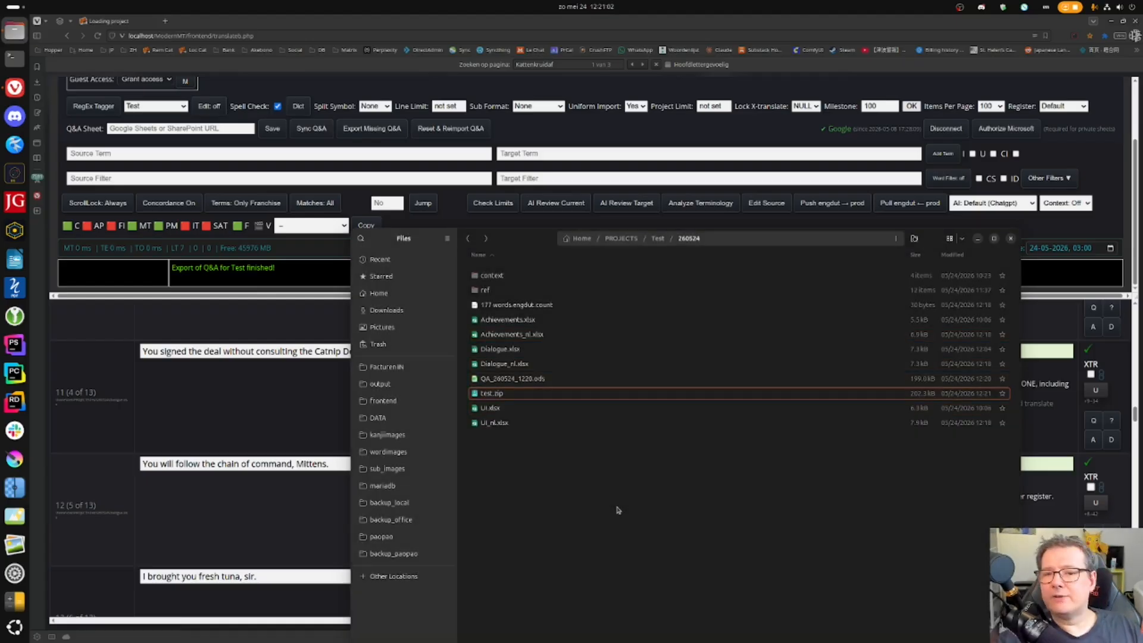
pyautogui.click(511, 393)
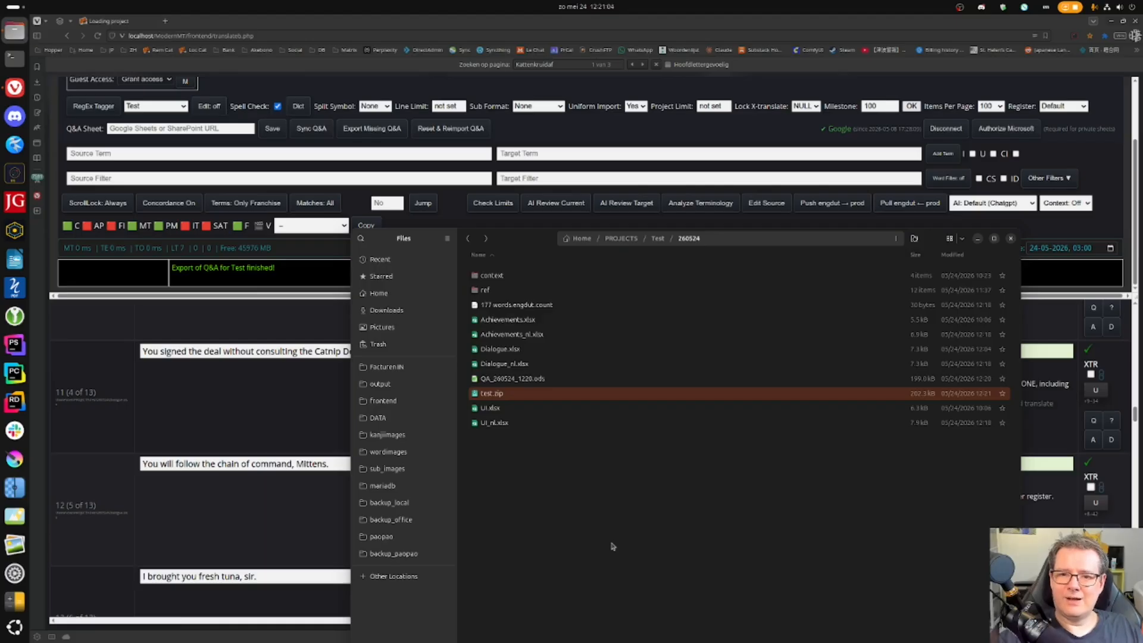